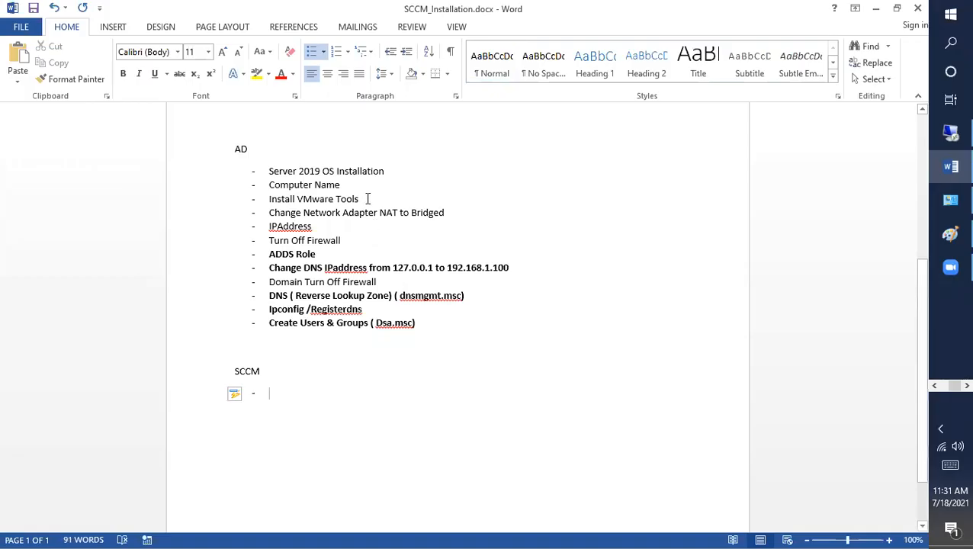
Copy the first six AD checklist steps and paste them under the empty SCCM bullet.
drag(350, 241, 259, 173)
key(ctrl+c)
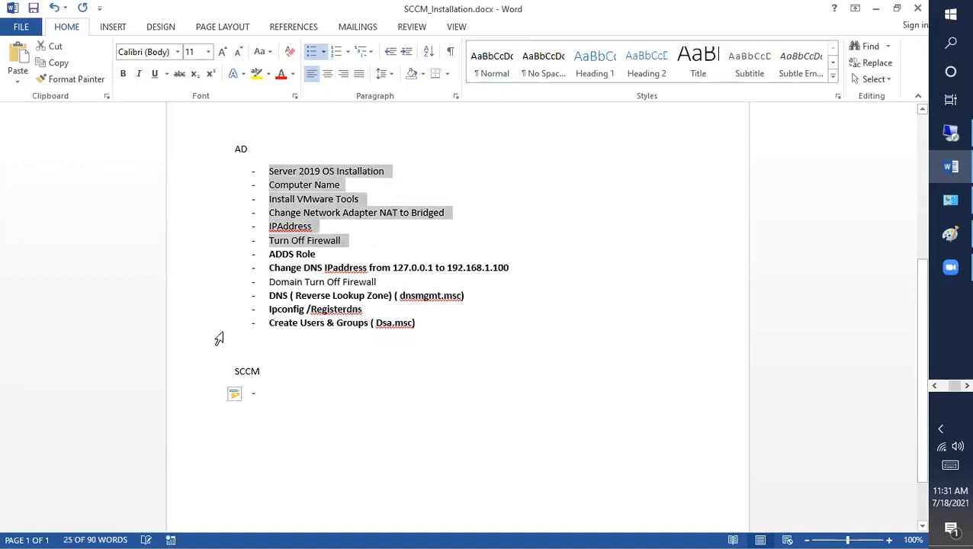
click(267, 397)
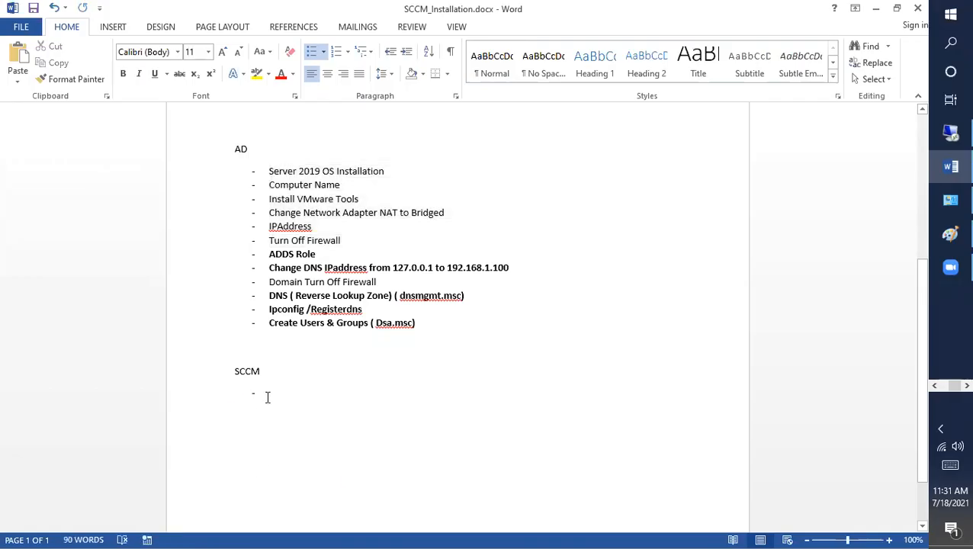
key(ctrl+v)
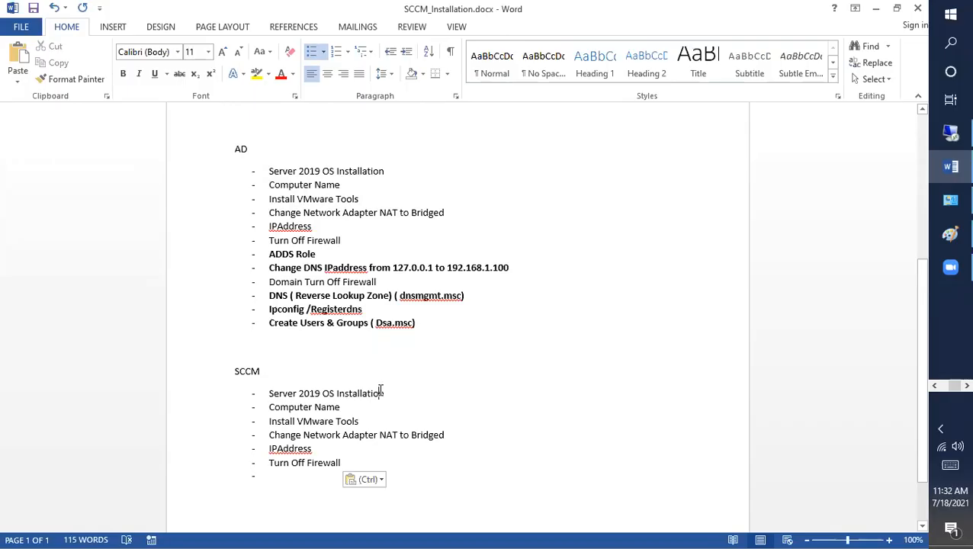
click(338, 407)
click(447, 438)
click(329, 453)
Save the SCCM_Installation checklist and switch to the Remote Desktop server session.
drag(376, 463, 212, 371)
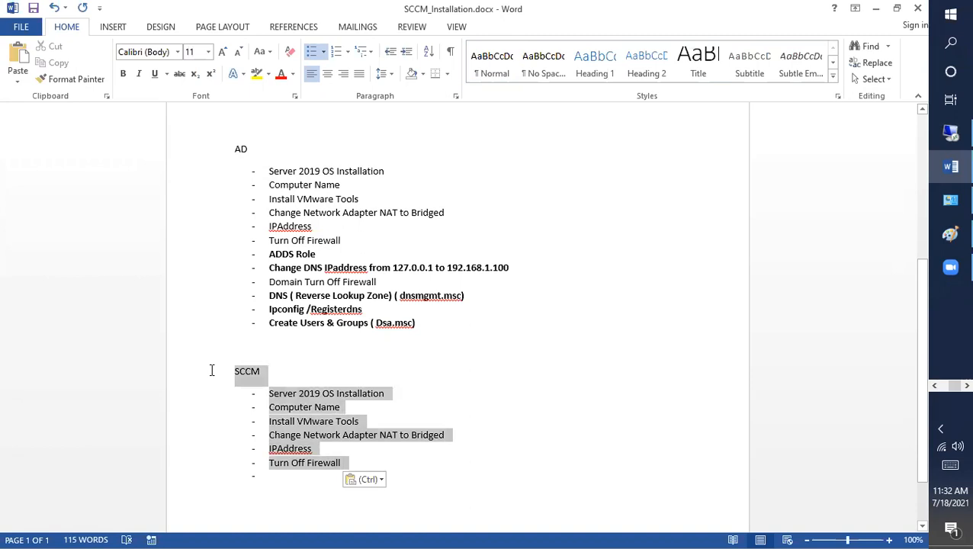
scroll(404, 374, down, 2)
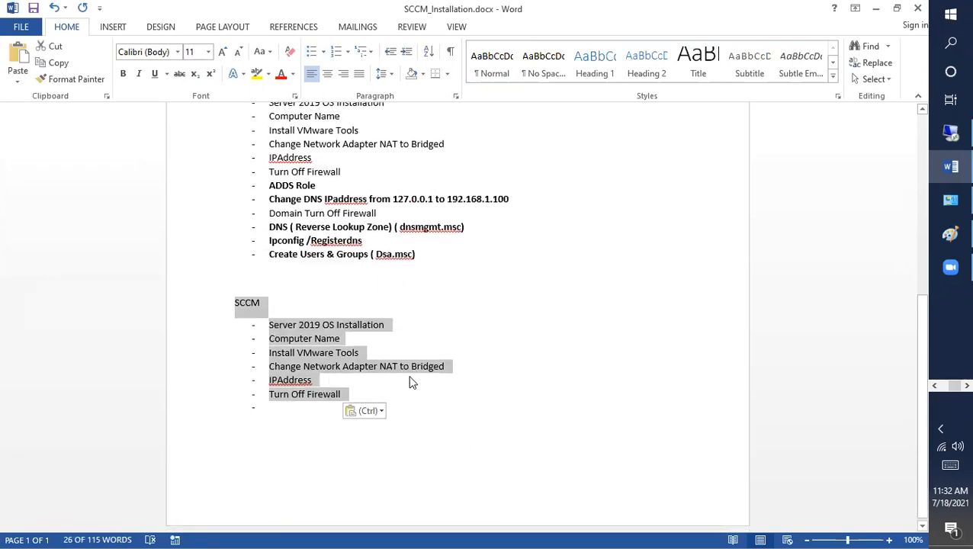
key(ctrl+s)
click(417, 392)
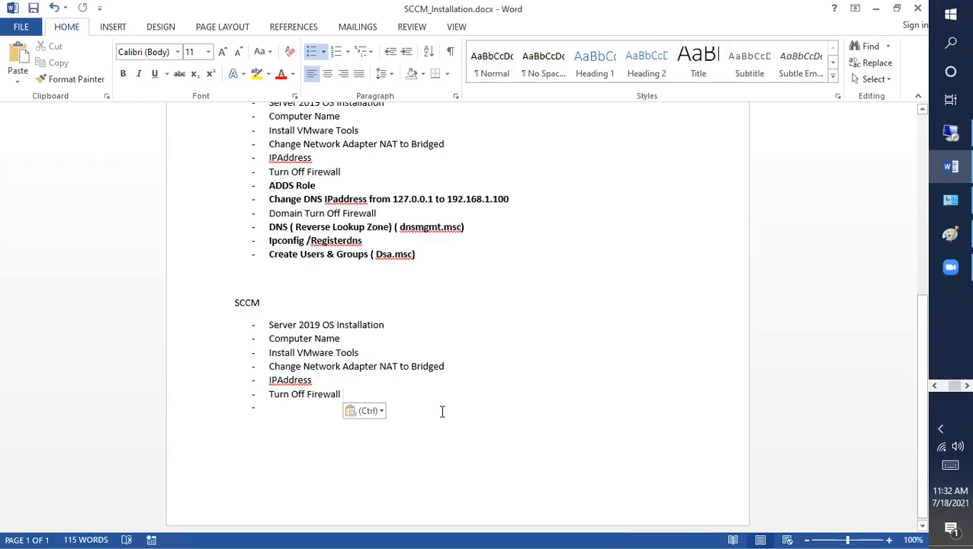
drag(951, 386, 937, 387)
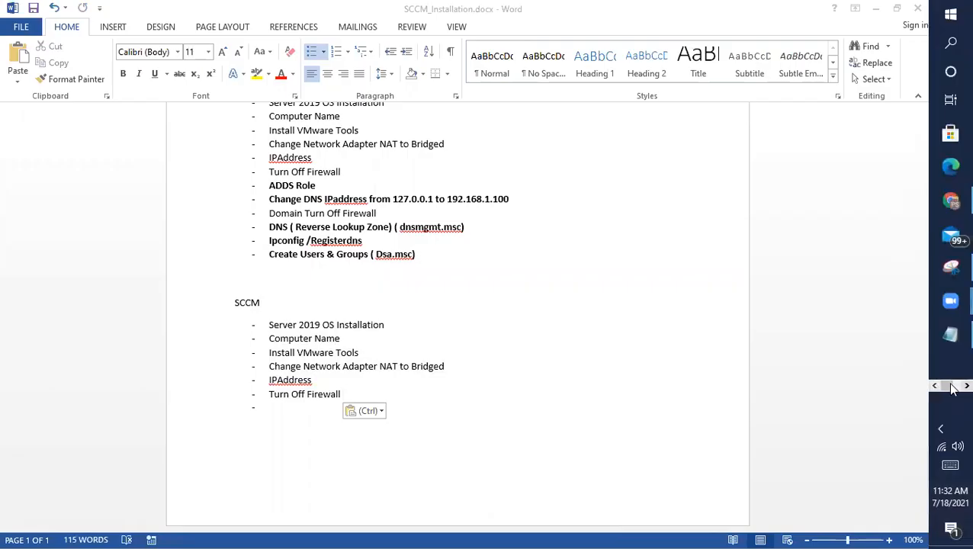
click(952, 387)
Minimize the full-screen server session and maximize the AD folder window.
click(951, 136)
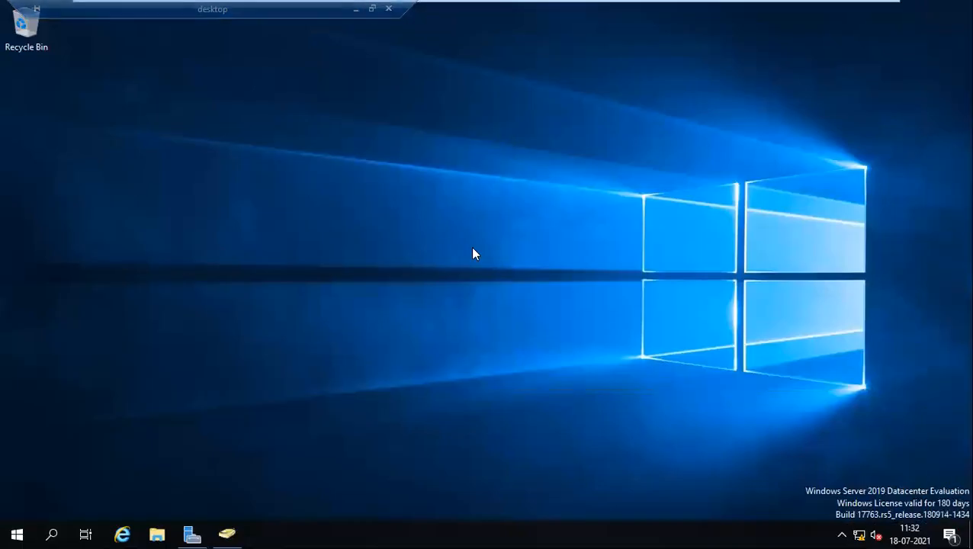
mouse_move(712, 3)
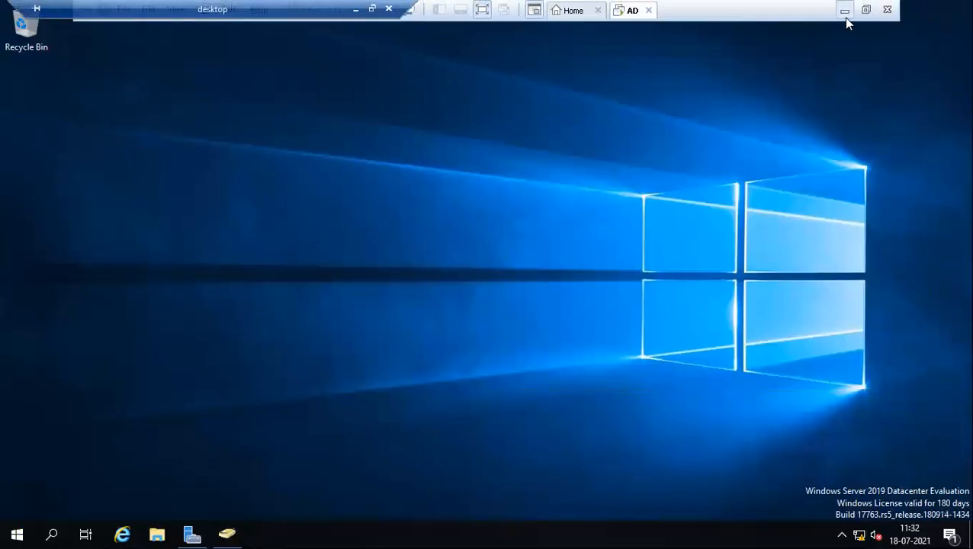
click(845, 14)
drag(723, 85, 445, 88)
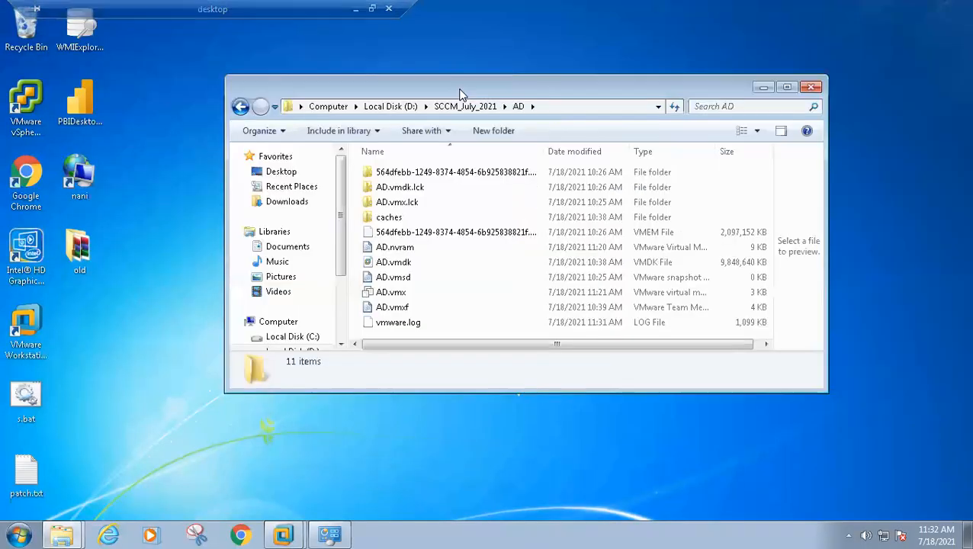
double_click(460, 89)
Check the AD folder's Properties in SCCM_July_2021, showing its 11.9 GB size.
click(236, 26)
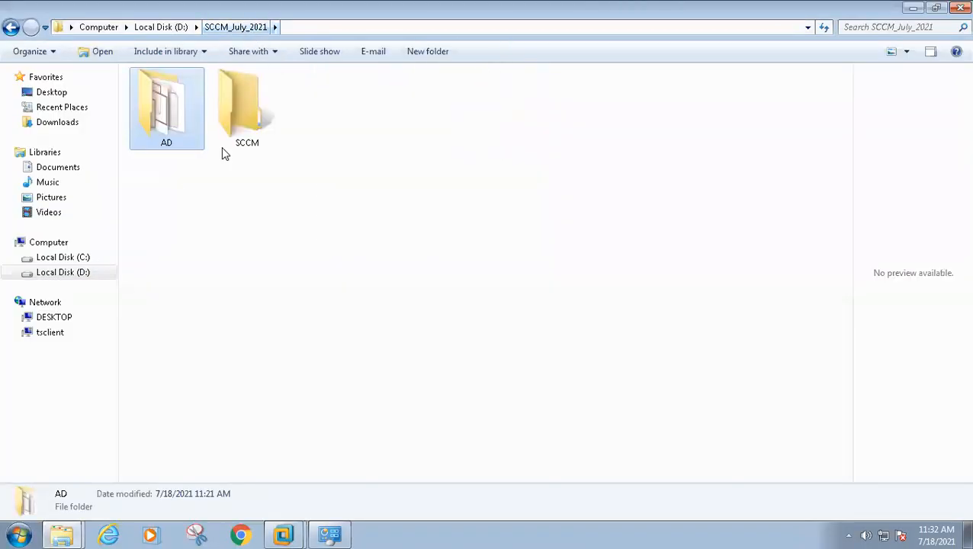
double_click(159, 127)
drag(495, 397, 328, 253)
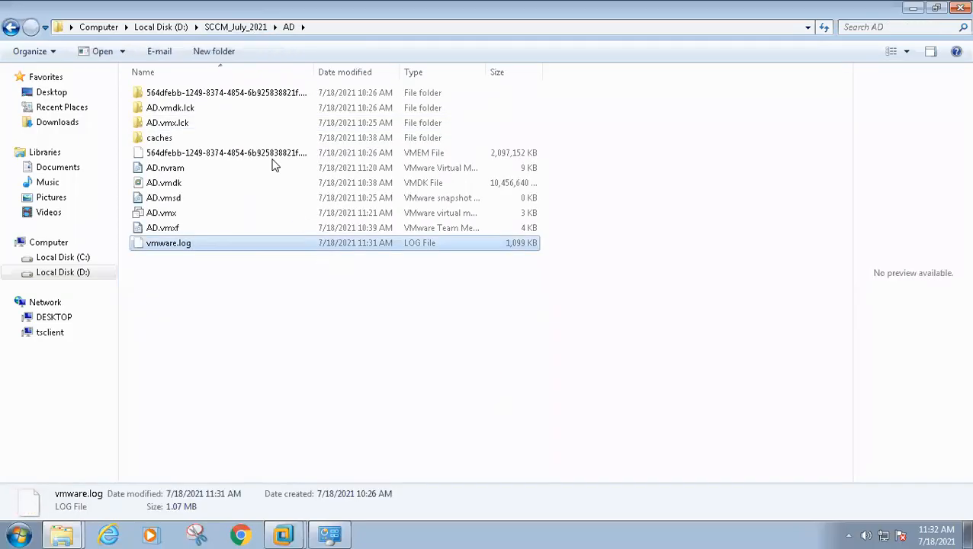
click(238, 28)
right_click(171, 118)
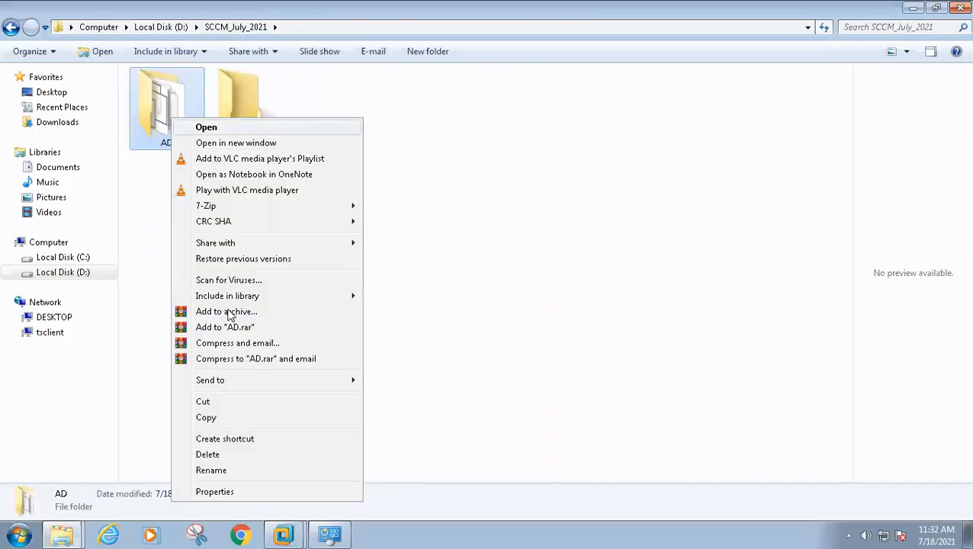
click(231, 492)
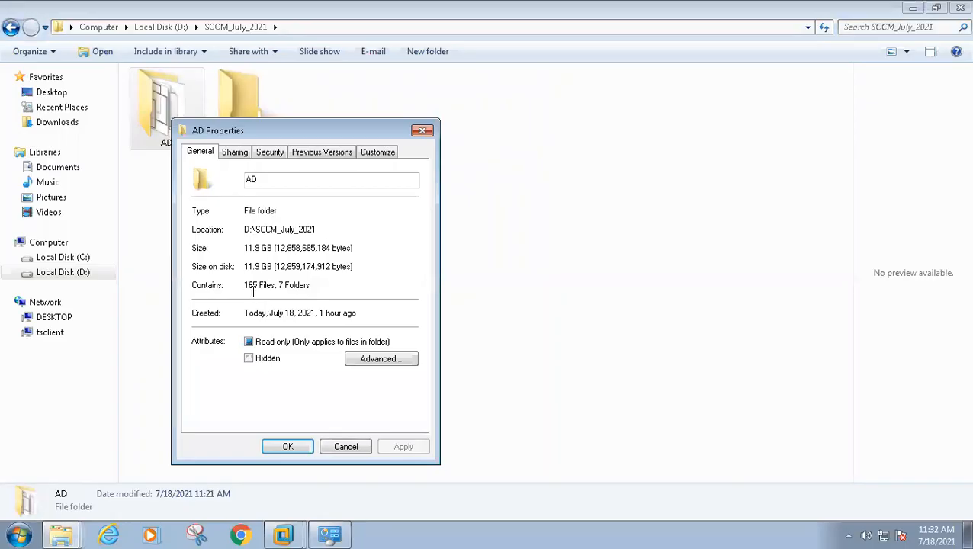
click(338, 448)
Open the empty SCCM folder, copy its D:\SCCM_July_2021\SCCM path, and minimize Explorer.
click(256, 156)
double_click(244, 132)
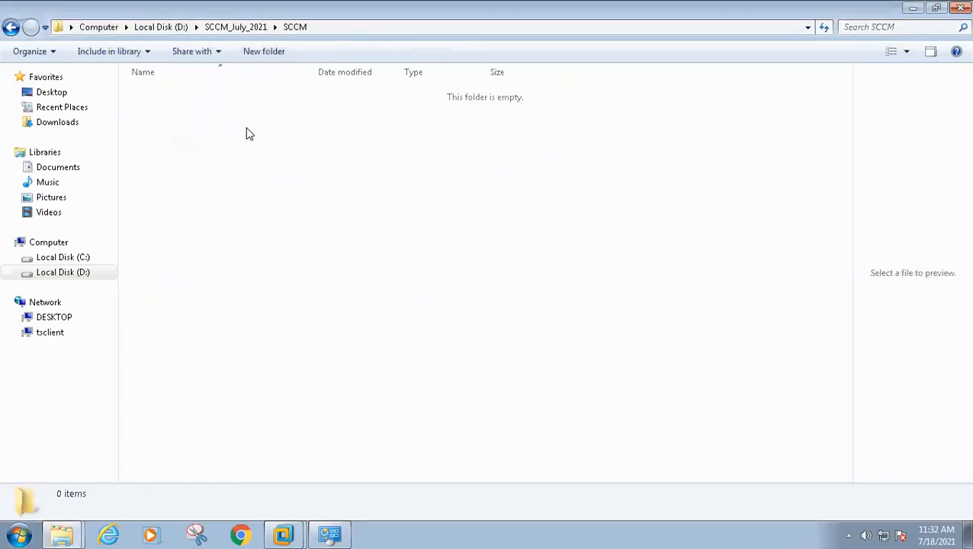
click(374, 30)
key(ctrl+c)
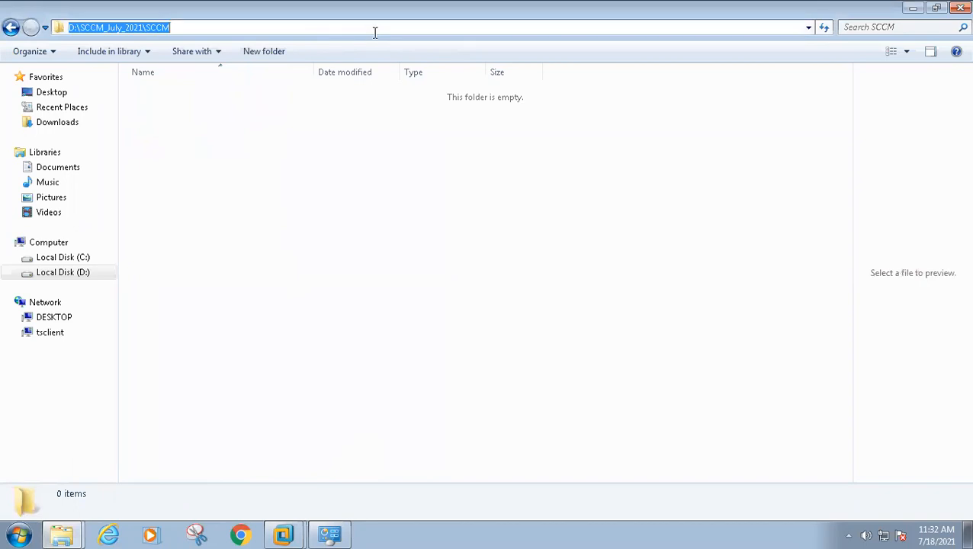
click(913, 8)
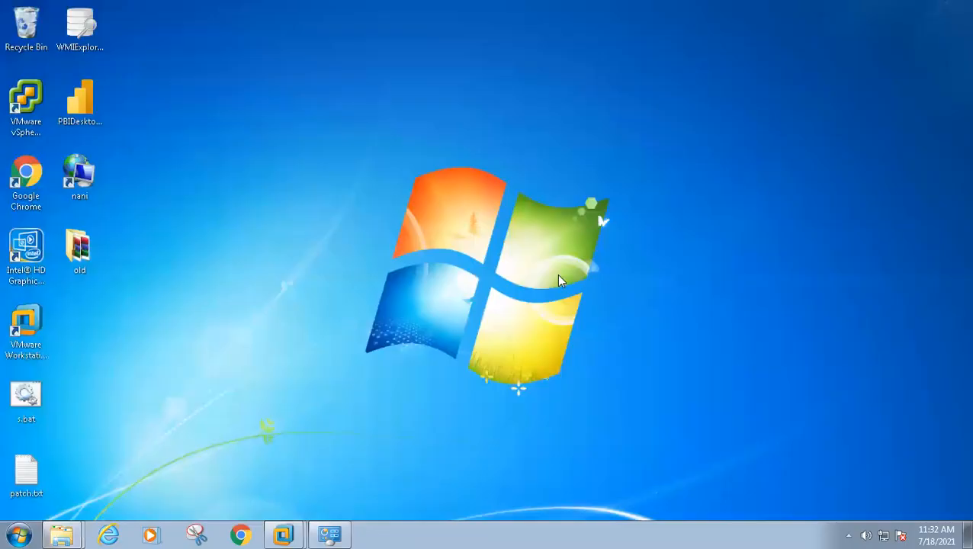
Start a Typical new virtual machine with Windows Server 2016 as the guest OS.
mouse_move(283, 534)
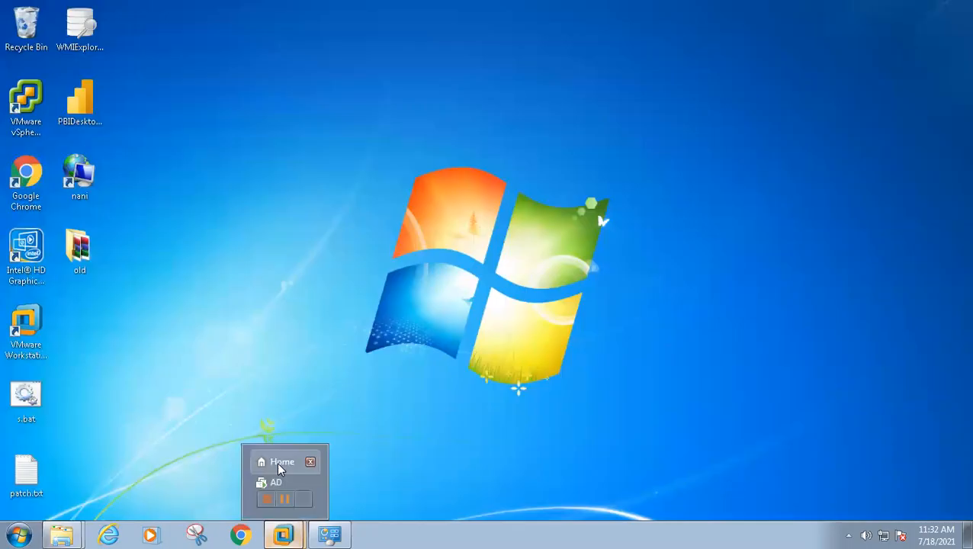
click(279, 463)
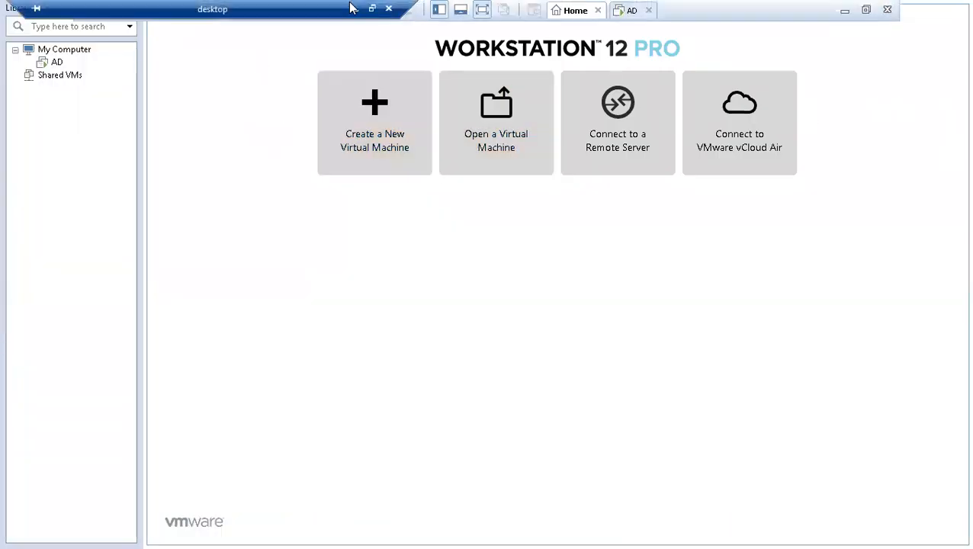
click(382, 133)
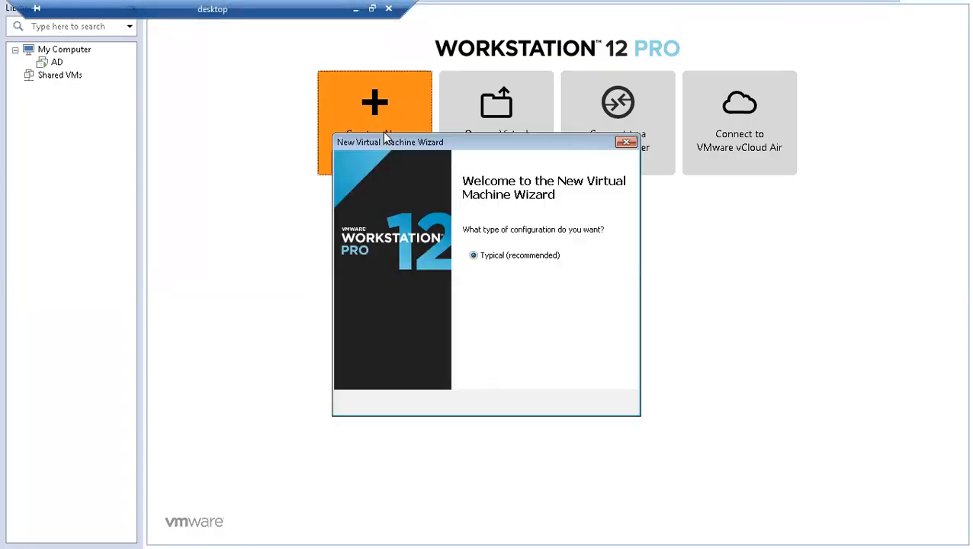
click(545, 406)
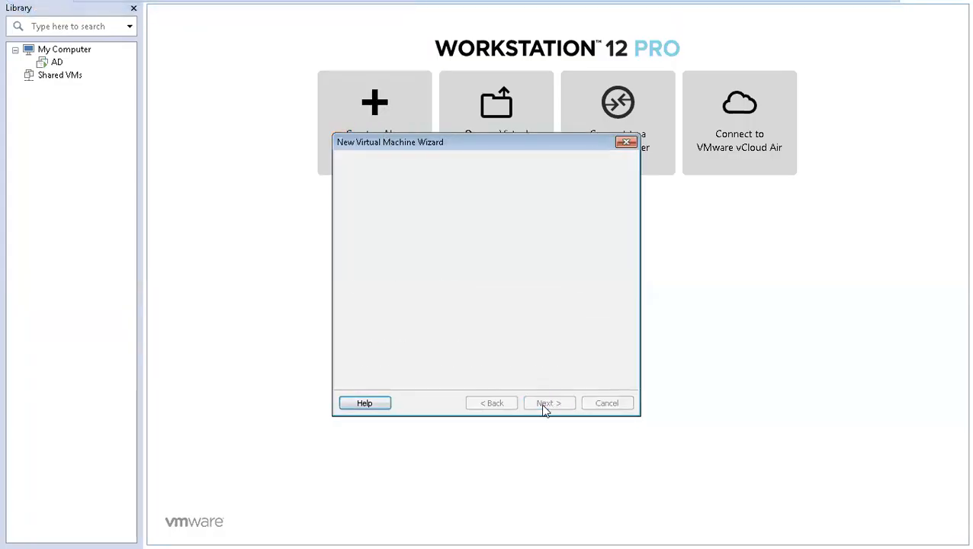
click(546, 405)
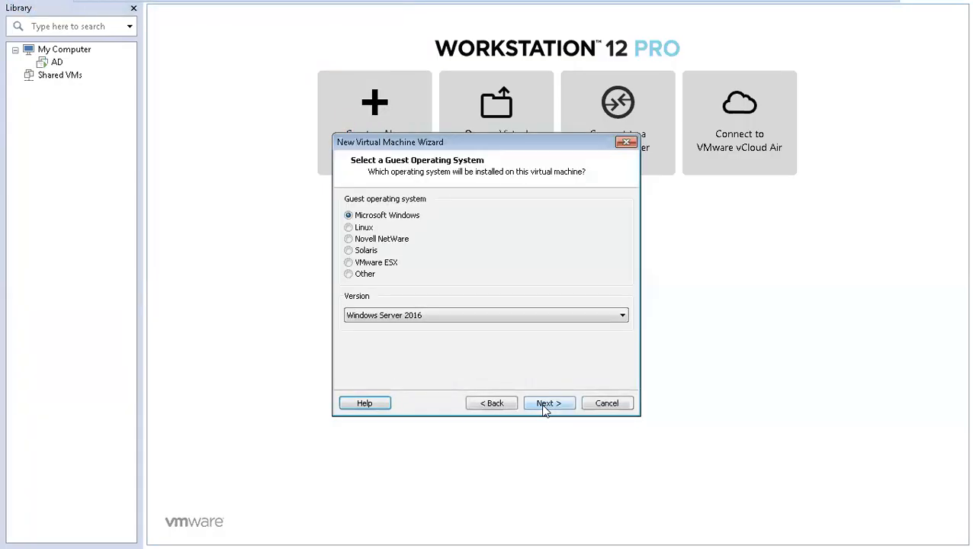
click(543, 405)
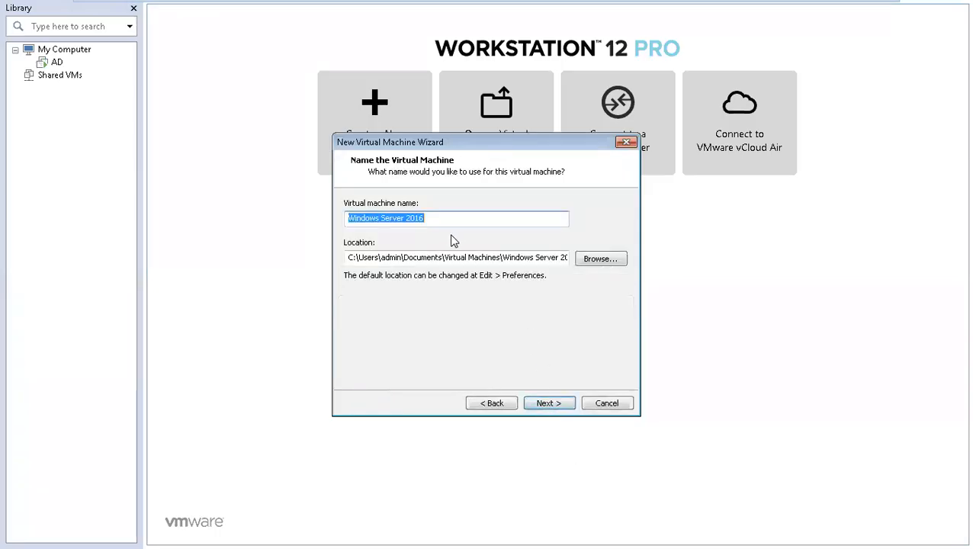
Name the VM 'SCCM' and set its location to D:\SCCM_July_2021\SCCM.
text(s)
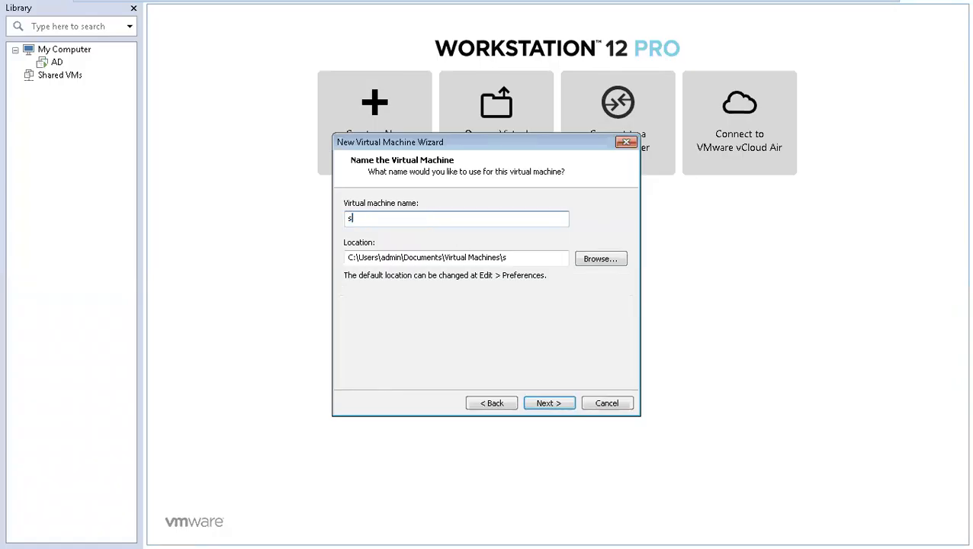
key(BackSpace)
text(SCCM)
key(Tab)
key(ctrl+v)
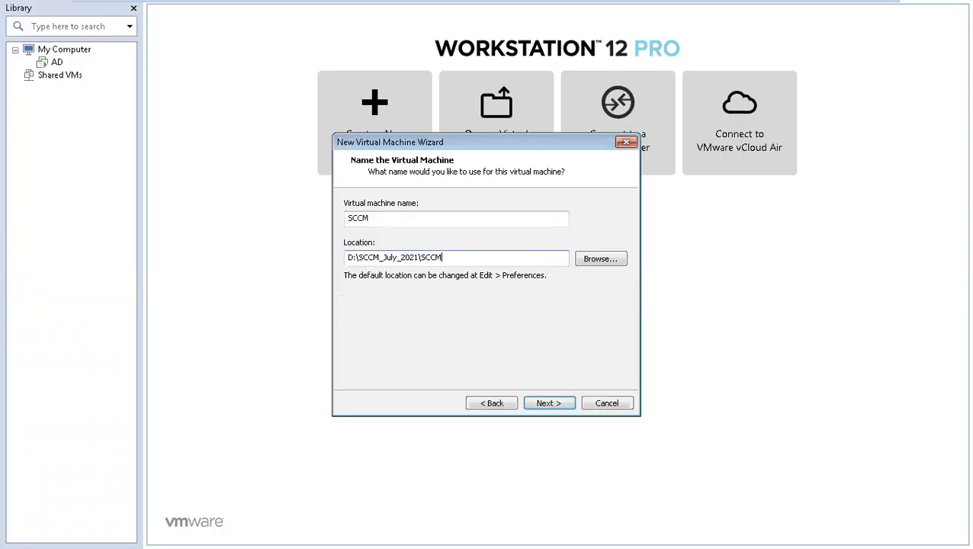
click(551, 404)
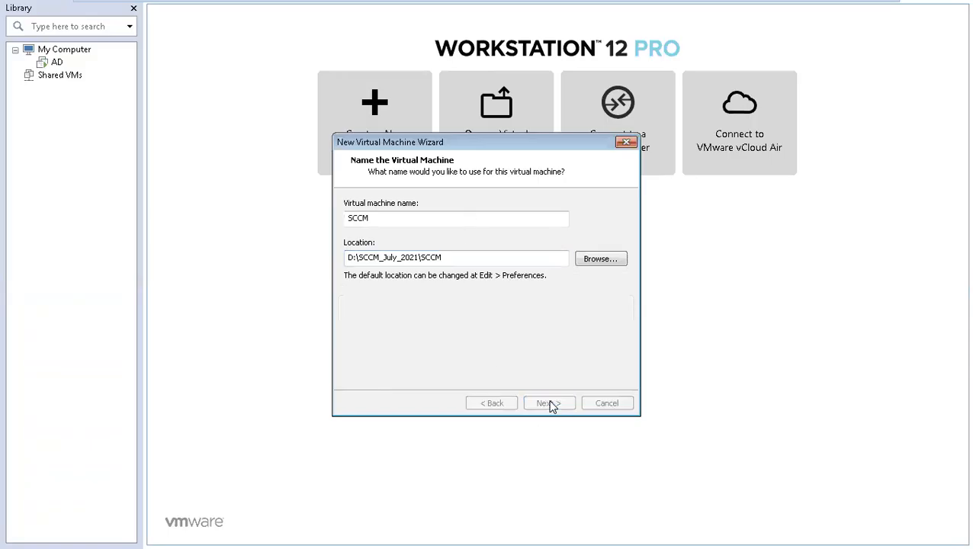
double_click(483, 236)
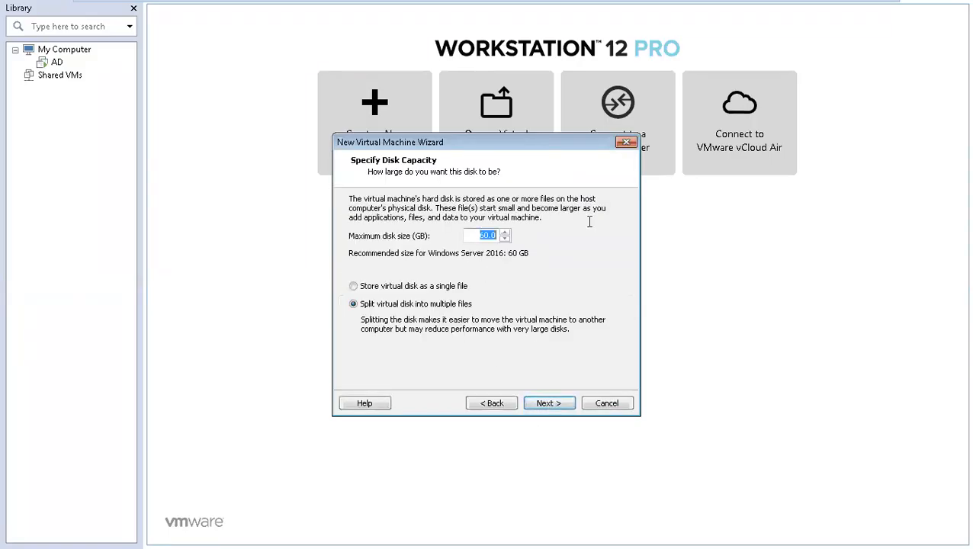
Set the SCCM VM's maximum disk size to 500 GB.
text(2000)
double_click(485, 236)
click(481, 237)
double_click(482, 237)
click(481, 238)
drag(523, 236, 526, 235)
click(477, 238)
drag(526, 235, 602, 237)
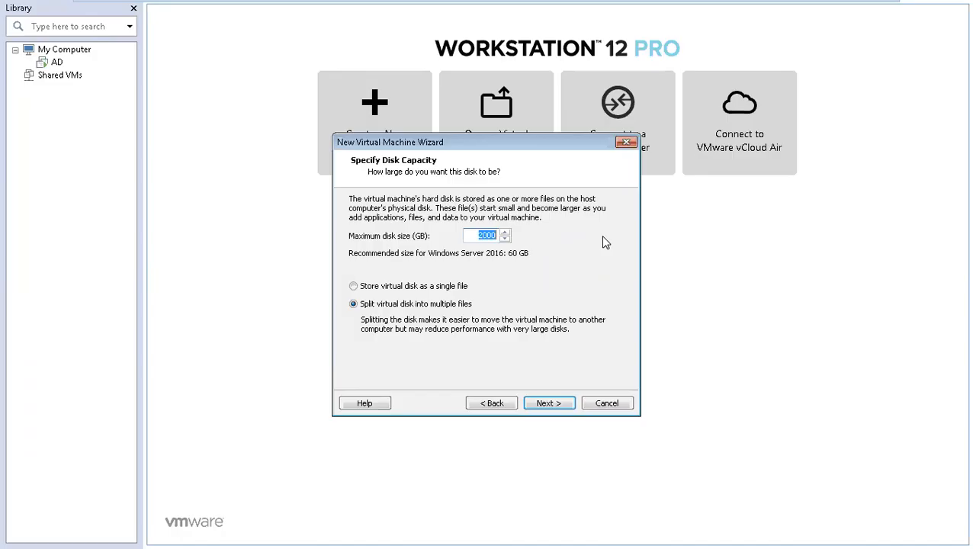
text(50)
drag(469, 235, 518, 235)
click(481, 237)
key(shift+End)
click(475, 235)
double_click(483, 236)
click(478, 237)
double_click(478, 236)
Store the virtual disk as a single file and finish creating the VM.
click(418, 291)
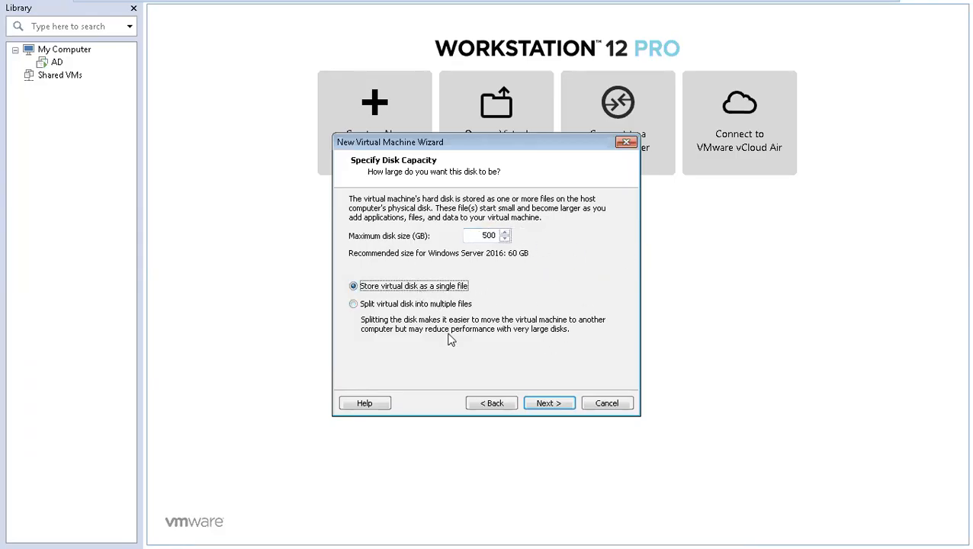
click(551, 404)
click(551, 404)
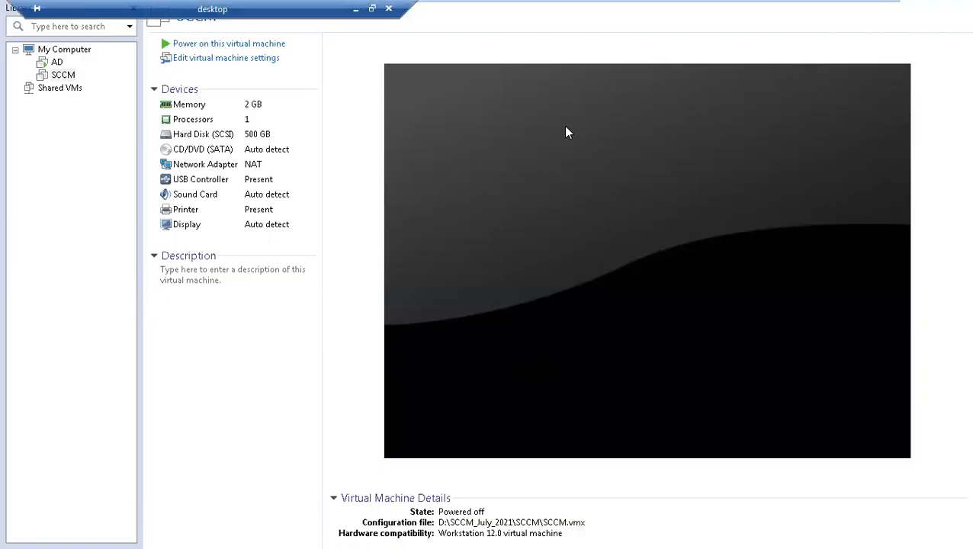
Point the SCCM VM's CD/DVD drive at D:\SCCM_DATA\OS_ISO\Server2019.iso.
mouse_move(641, 6)
click(246, 67)
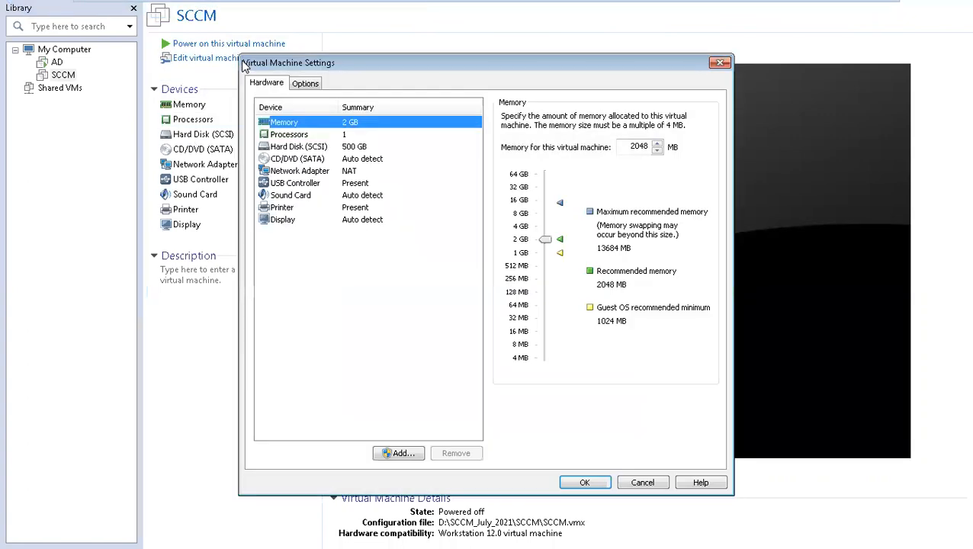
click(293, 158)
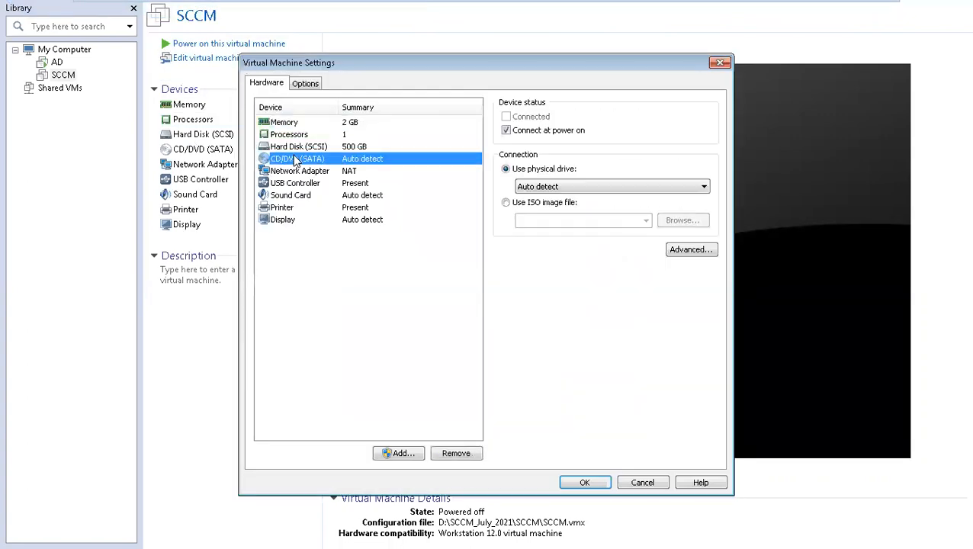
click(526, 203)
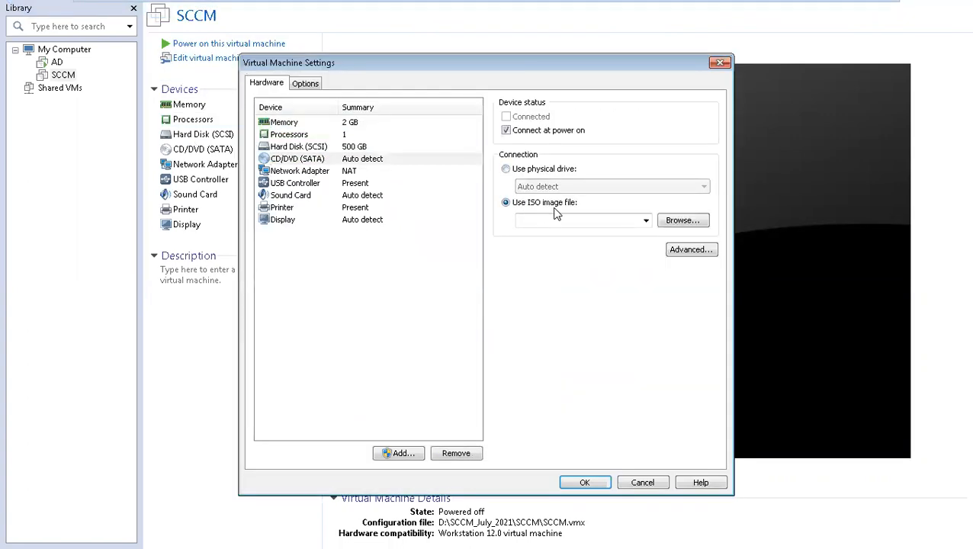
click(679, 221)
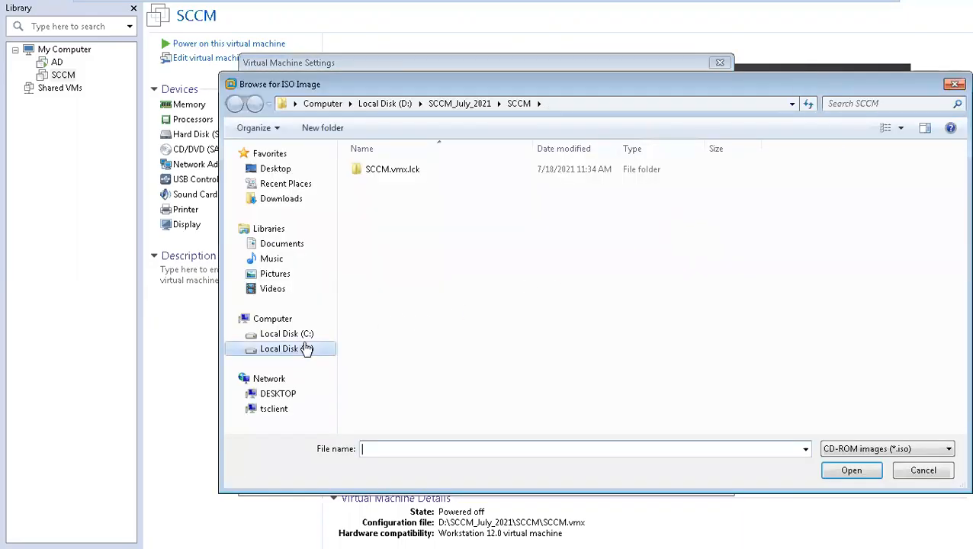
click(297, 351)
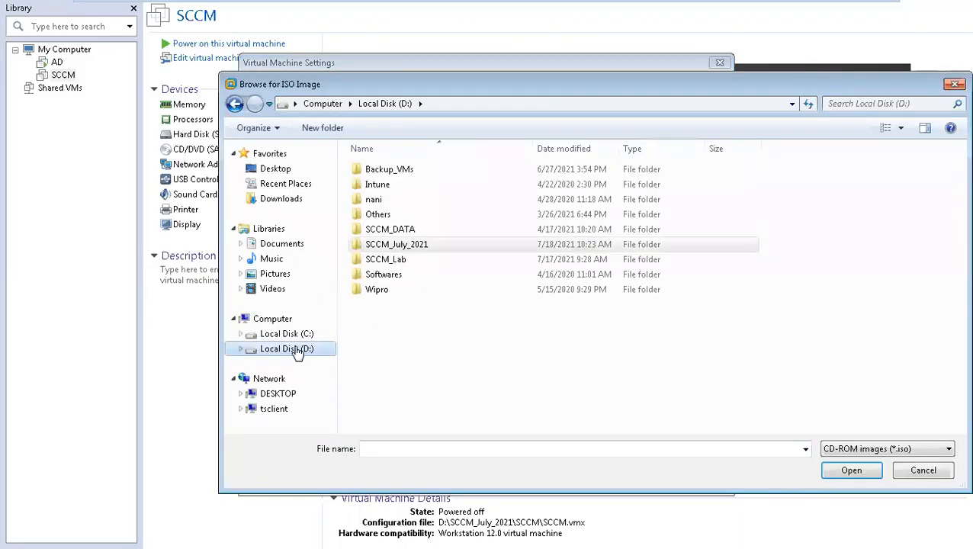
click(406, 232)
double_click(407, 233)
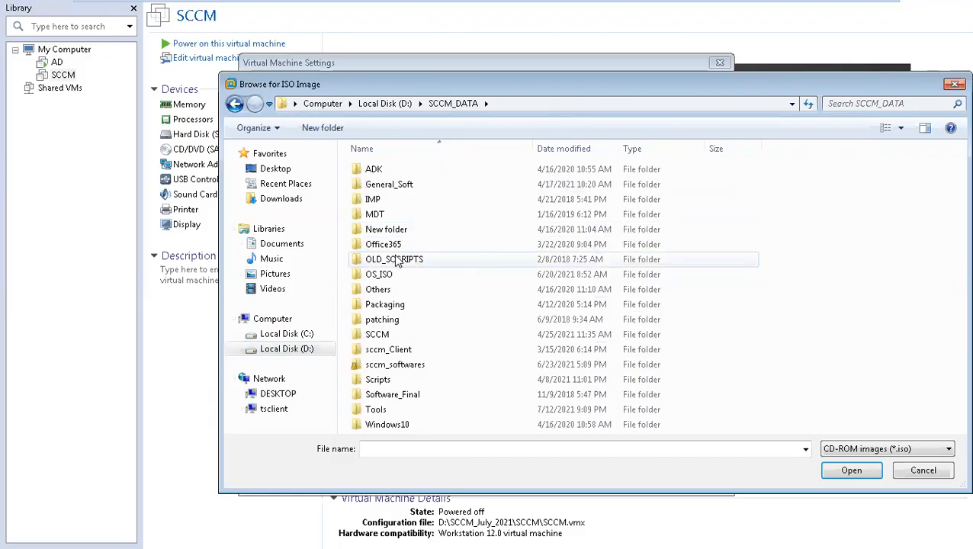
double_click(388, 278)
click(385, 170)
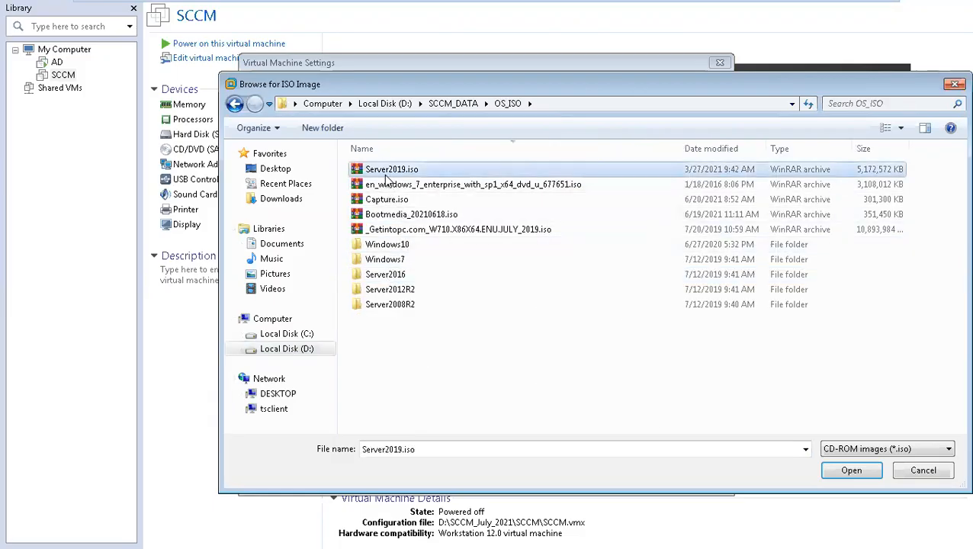
click(851, 470)
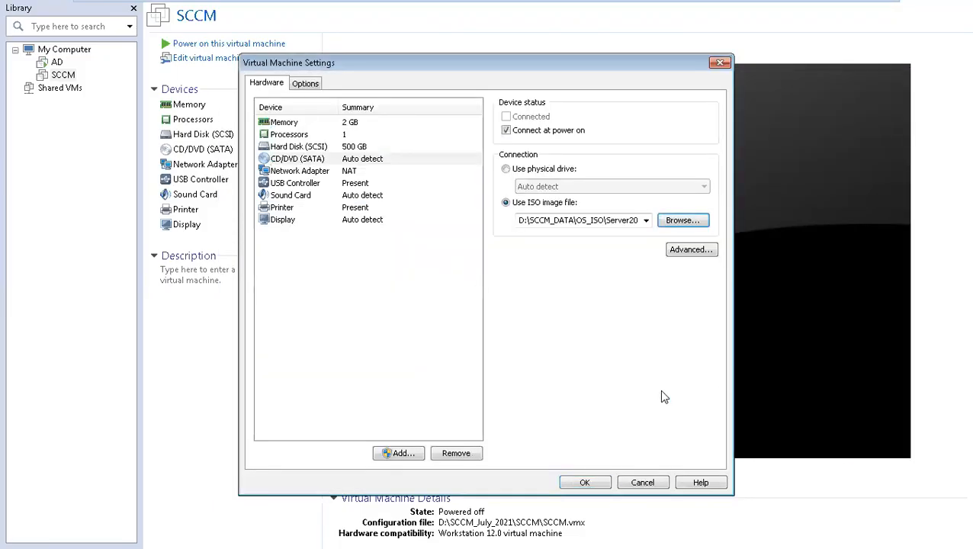
click(588, 479)
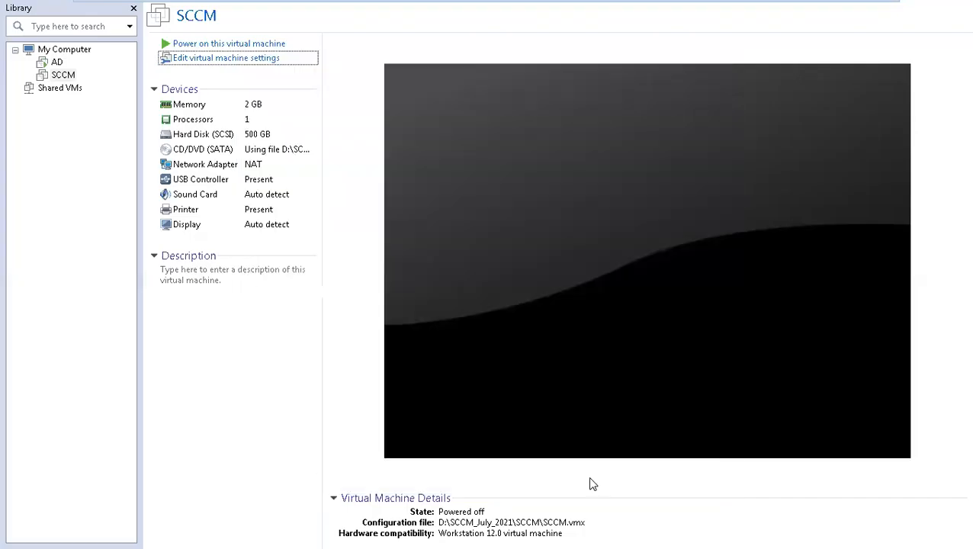
Set the SCCM VM's memory to 4000 MB, then power the VM on.
click(193, 63)
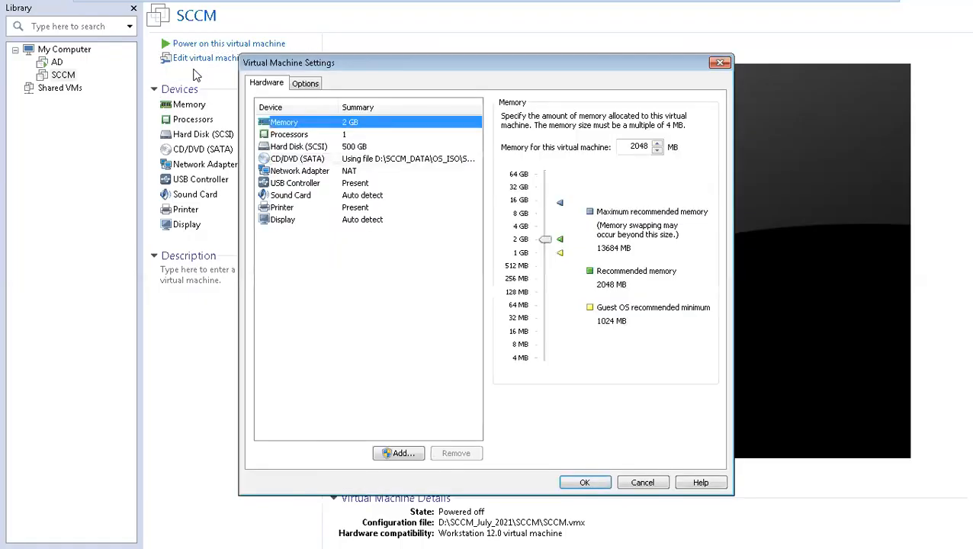
click(548, 244)
drag(547, 245, 546, 230)
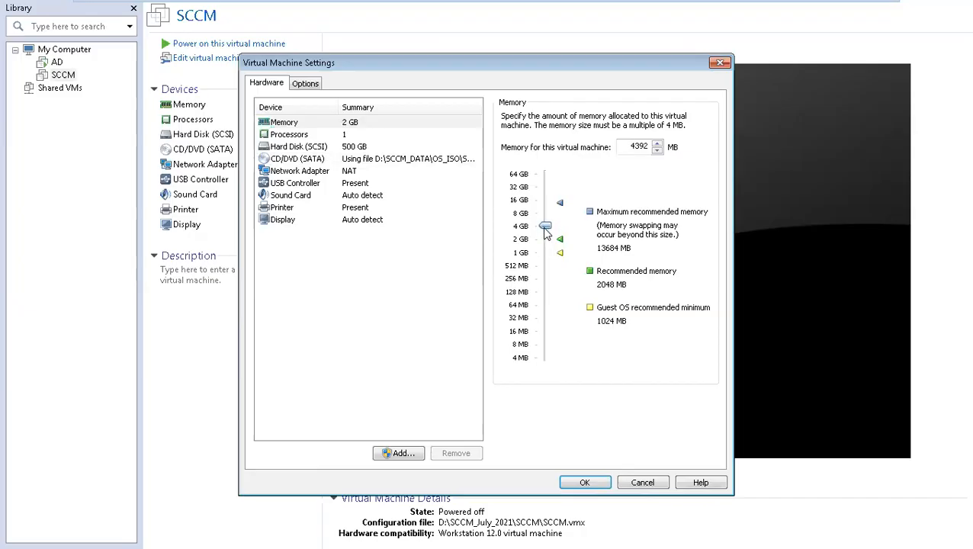
drag(620, 146, 680, 148)
text(4000)
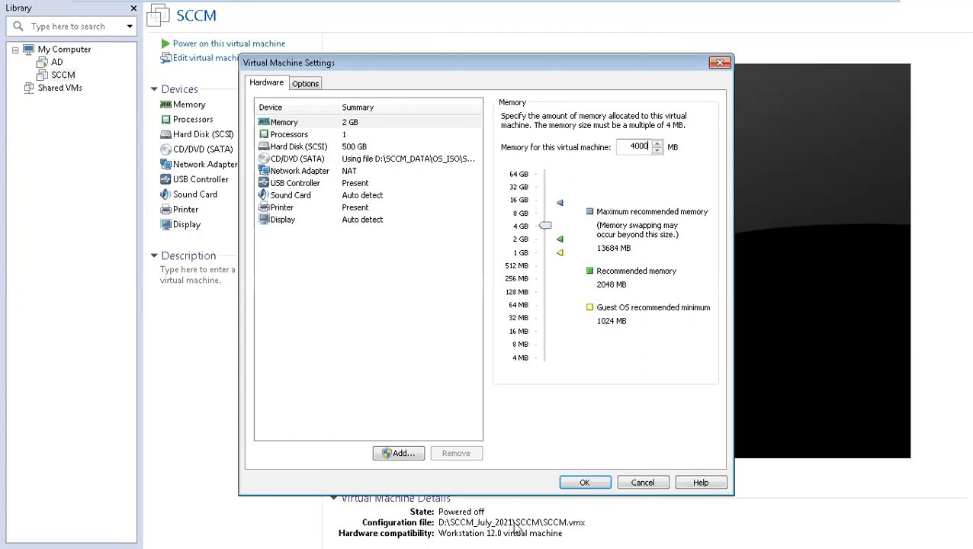
click(589, 482)
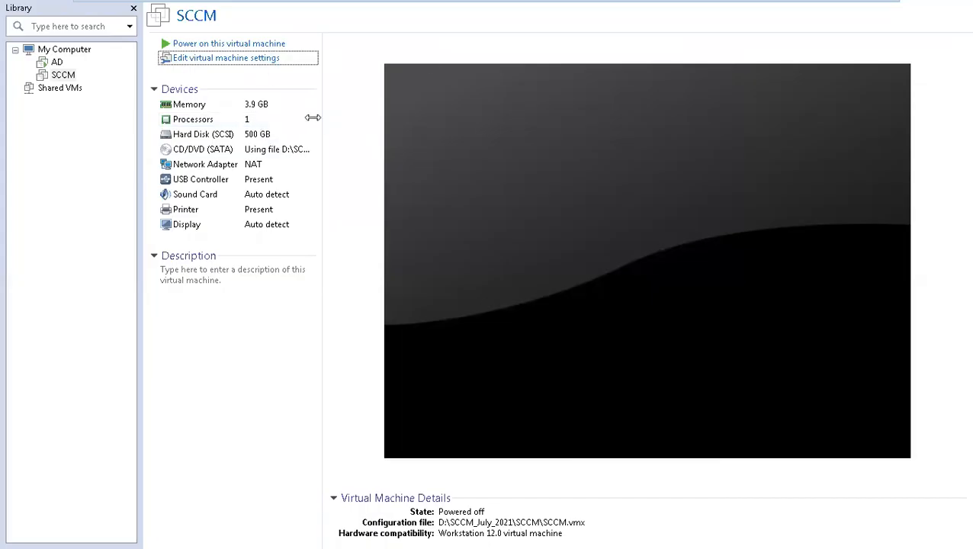
click(257, 48)
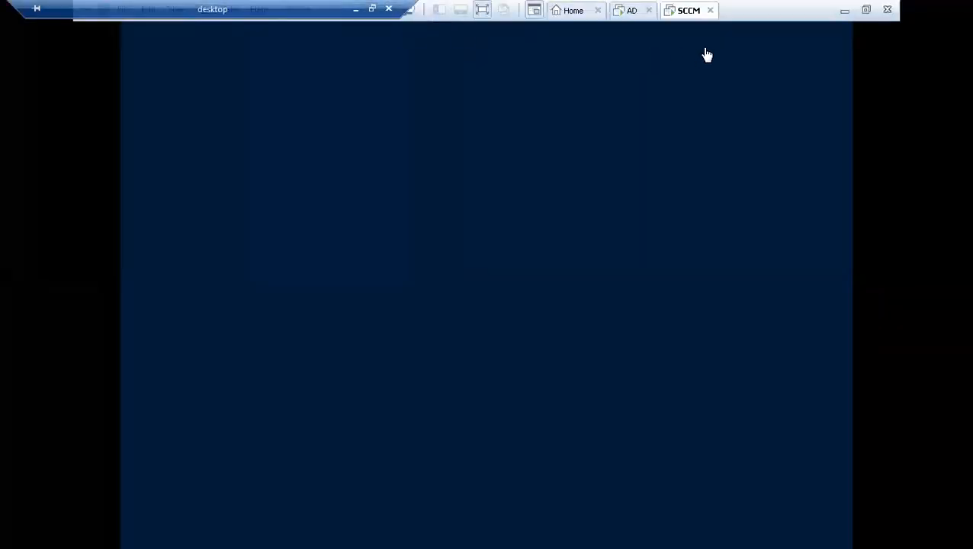
Choose English (India) for time and currency format in Windows Setup and continue.
click(527, 295)
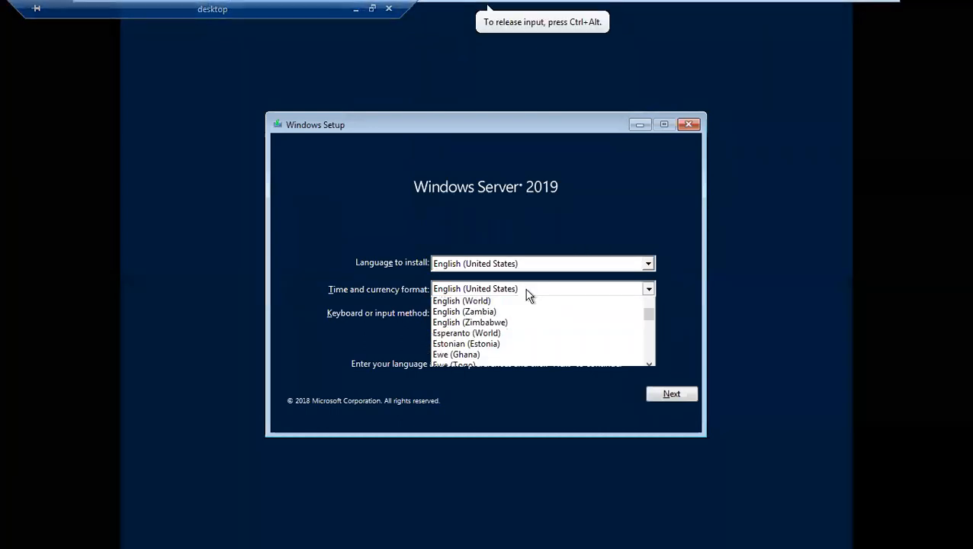
click(528, 296)
scroll(528, 296, up, 5)
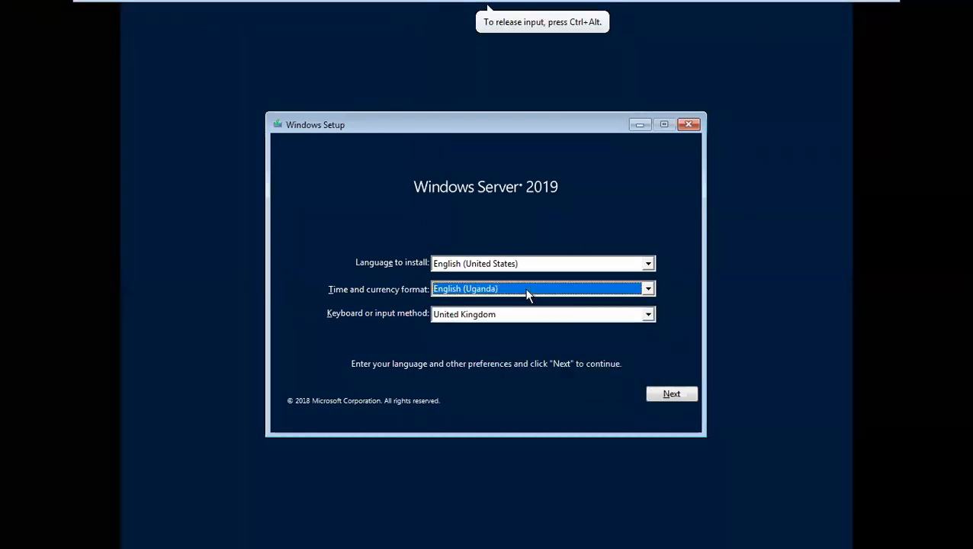
scroll(528, 296, up, 2)
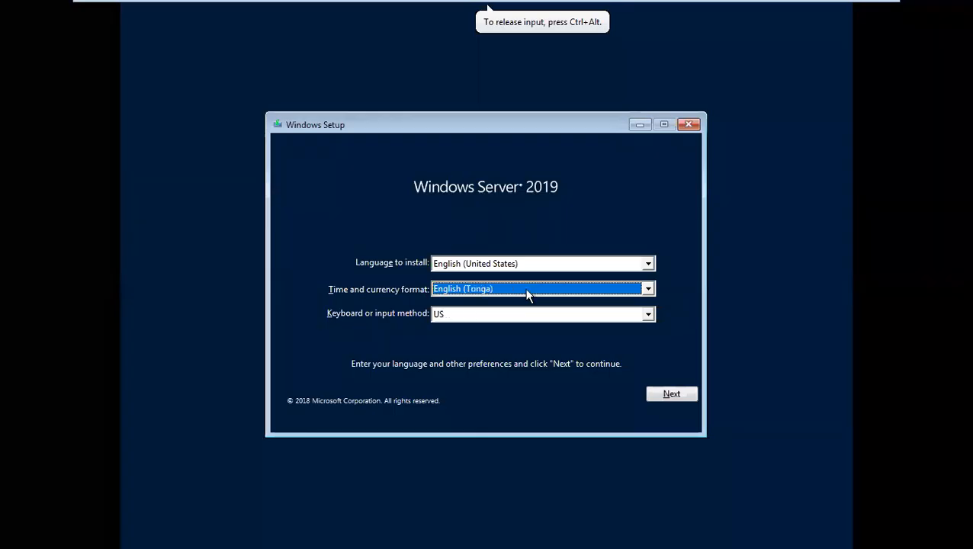
scroll(528, 296, up, 3)
scroll(528, 296, up, 1)
scroll(528, 296, up, 5)
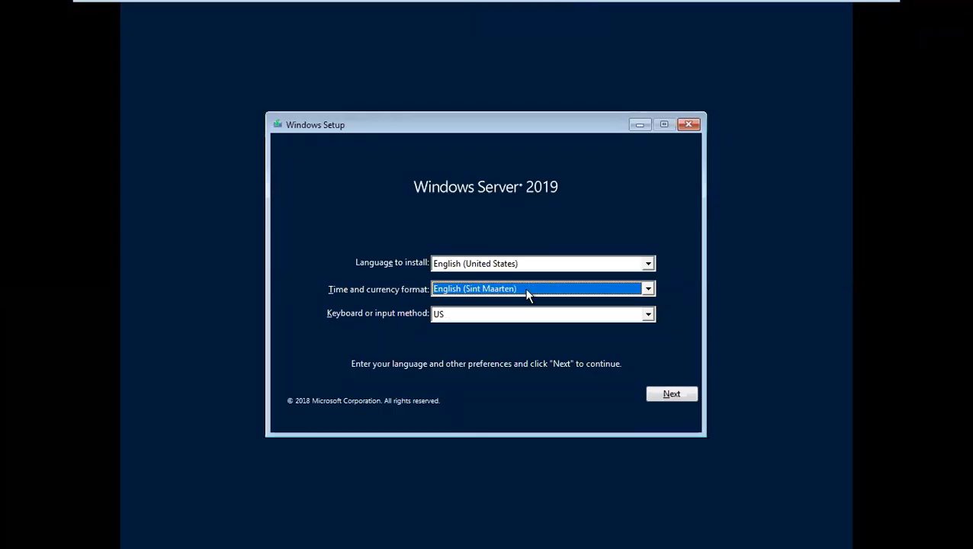
scroll(528, 296, up, 4)
scroll(527, 296, up, 6)
scroll(528, 296, up, 4)
scroll(528, 296, up, 5)
scroll(528, 296, up, 3)
scroll(528, 296, up, 6)
scroll(528, 296, up, 3)
scroll(528, 296, up, 2)
scroll(528, 296, down, 1)
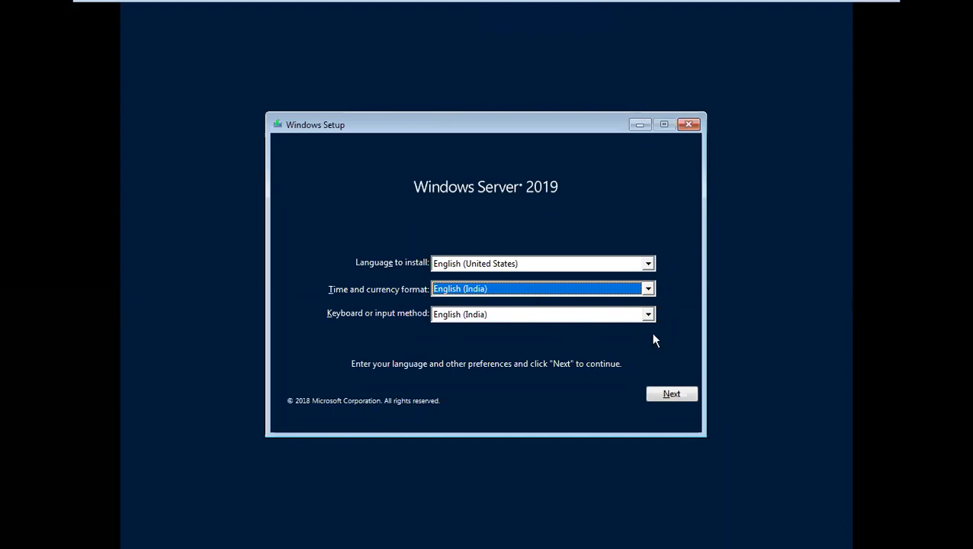
click(658, 402)
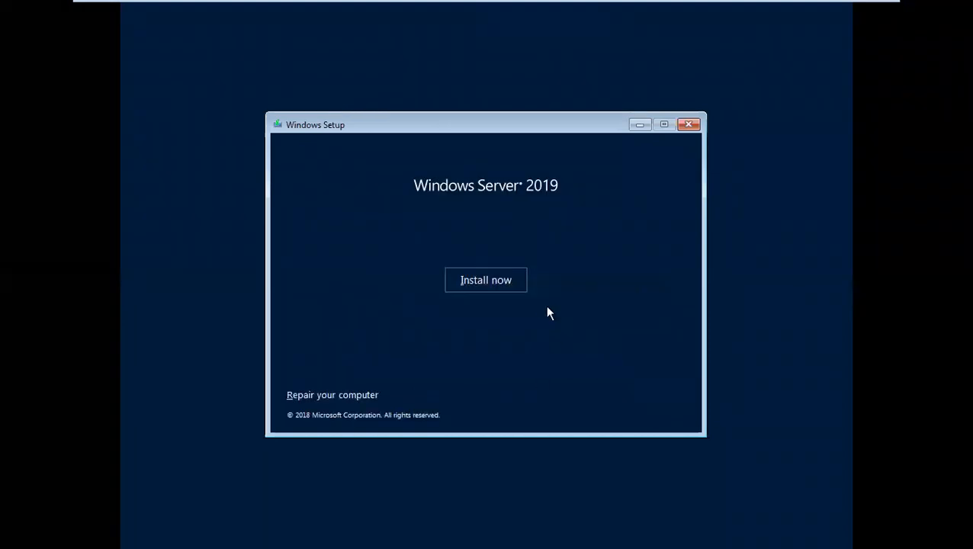
Install Datacenter Evaluation (Desktop Experience), accept the licence terms, and pick Custom installation.
click(492, 287)
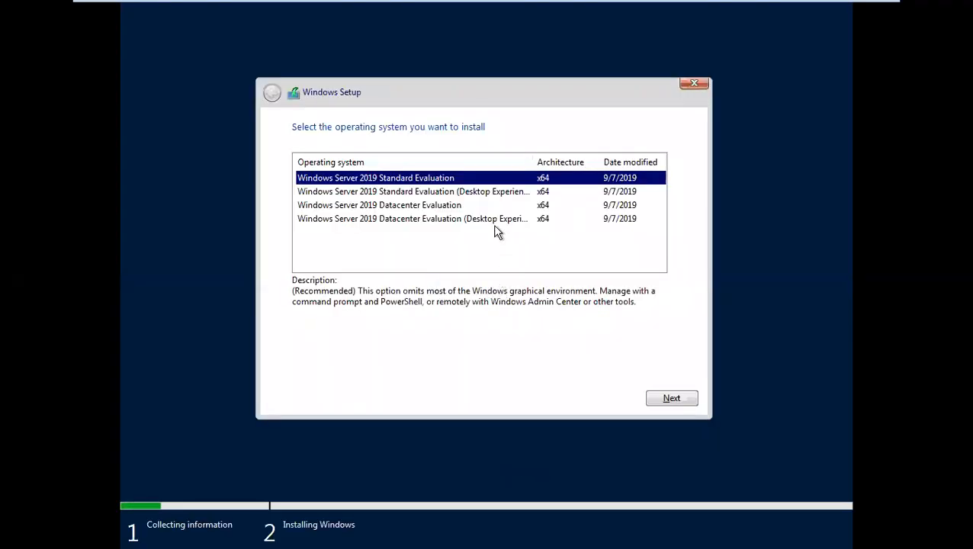
click(490, 221)
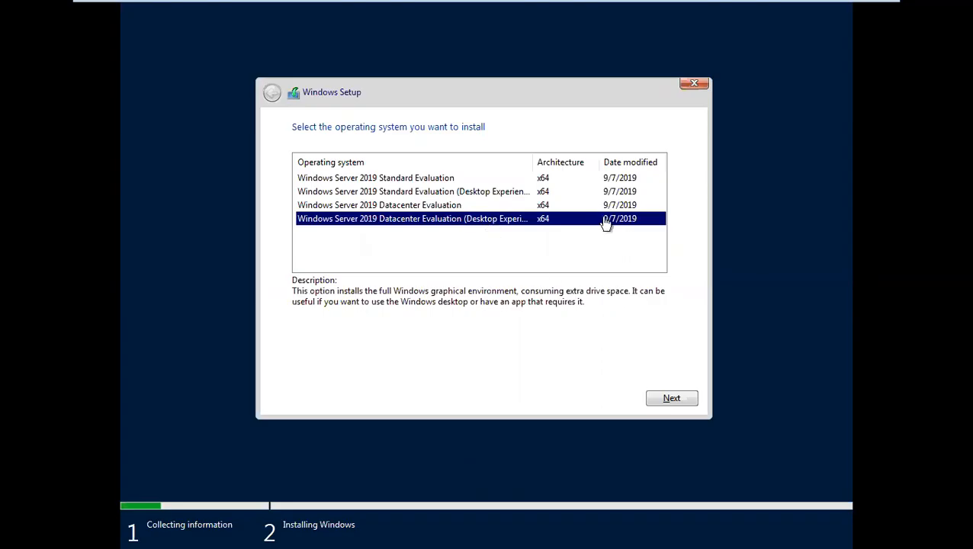
click(675, 406)
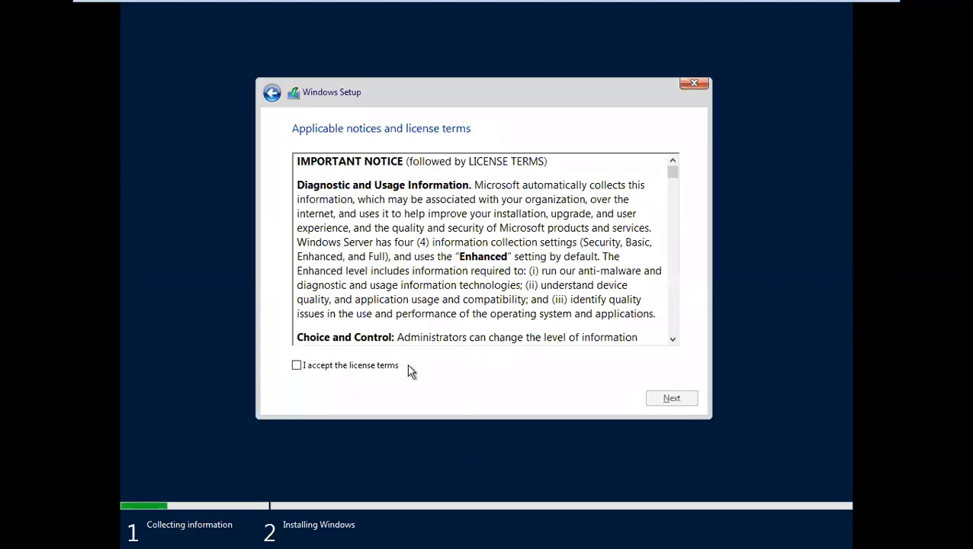
click(380, 367)
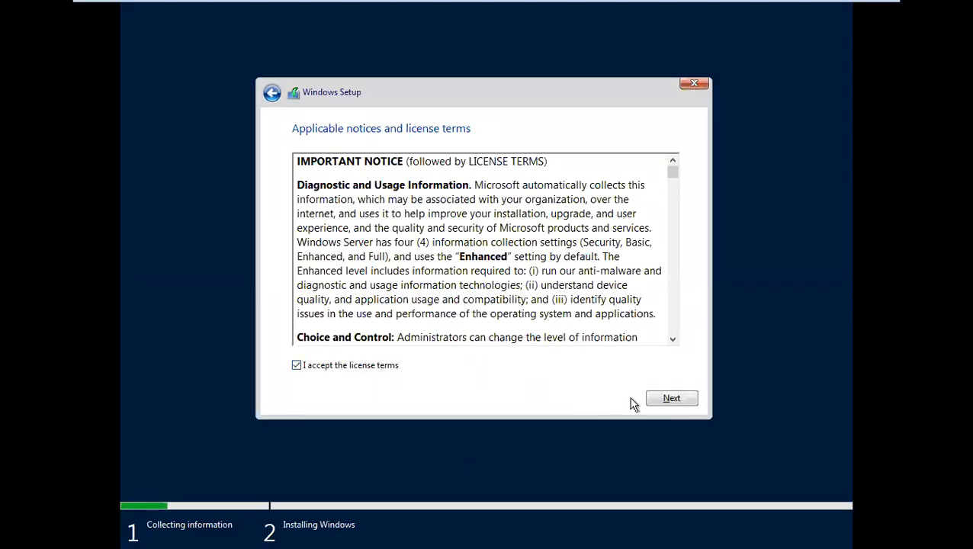
click(650, 402)
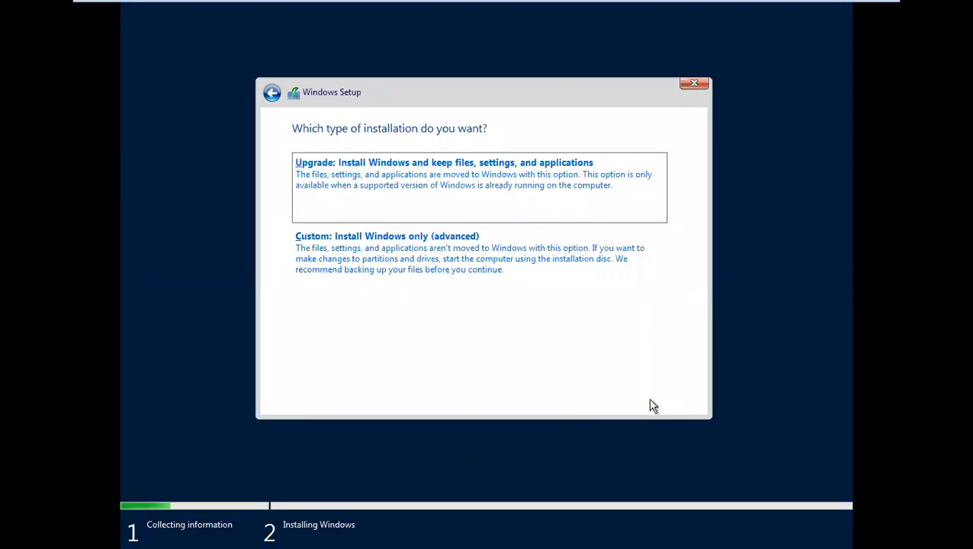
click(376, 289)
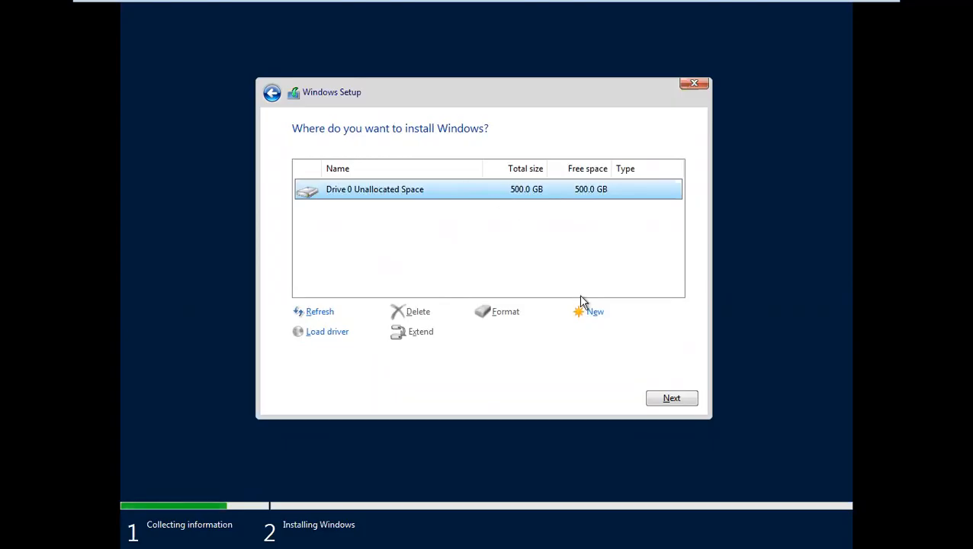
Create a new partition on the unallocated drive, selecting the proposed 512000 MB size.
click(592, 314)
double_click(534, 335)
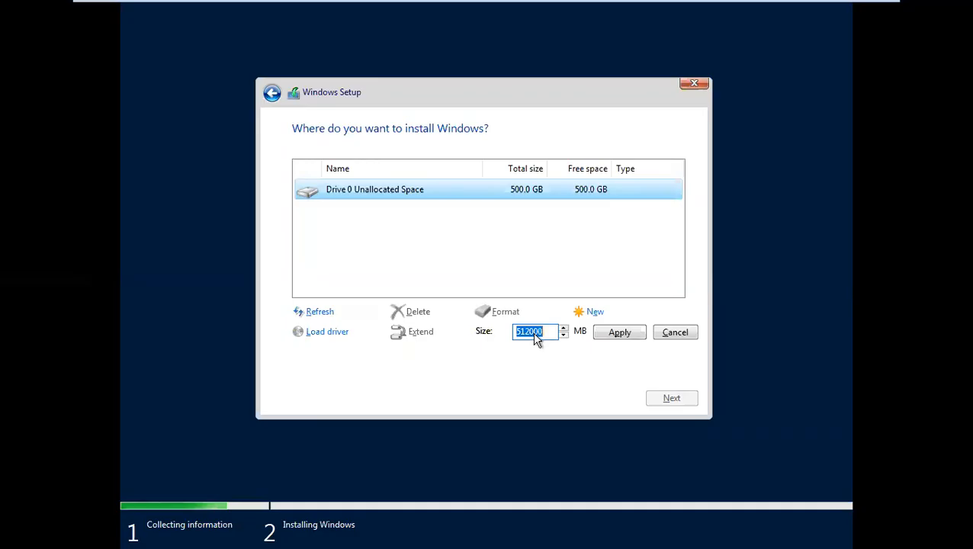
key(a)
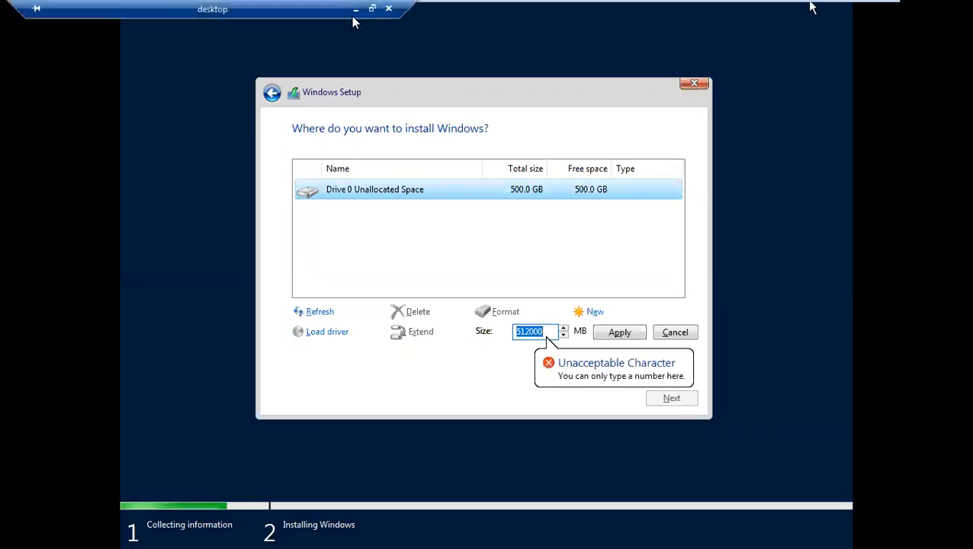
Minimize the remote session and launch Calculator with calc from the host's Run prompt.
click(356, 8)
key(super+r)
text(calc)
key(Return)
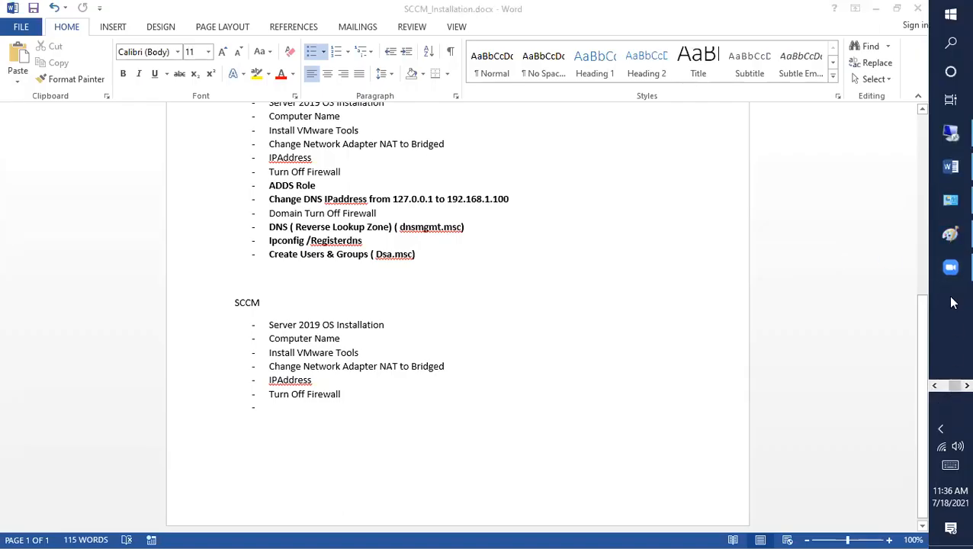
Launch Calculator and compute 1024 × 100 = 102,400.
key(super+r)
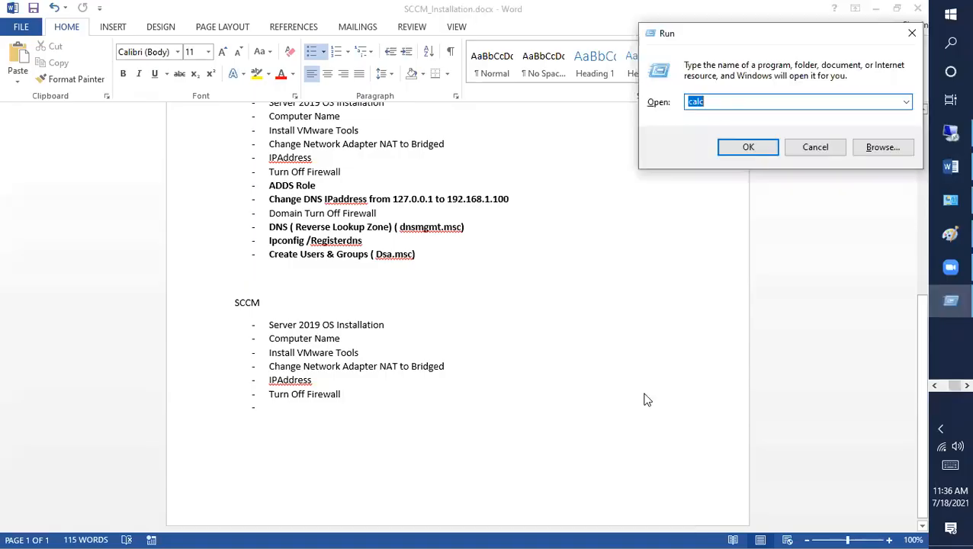
text(calc)
click(737, 152)
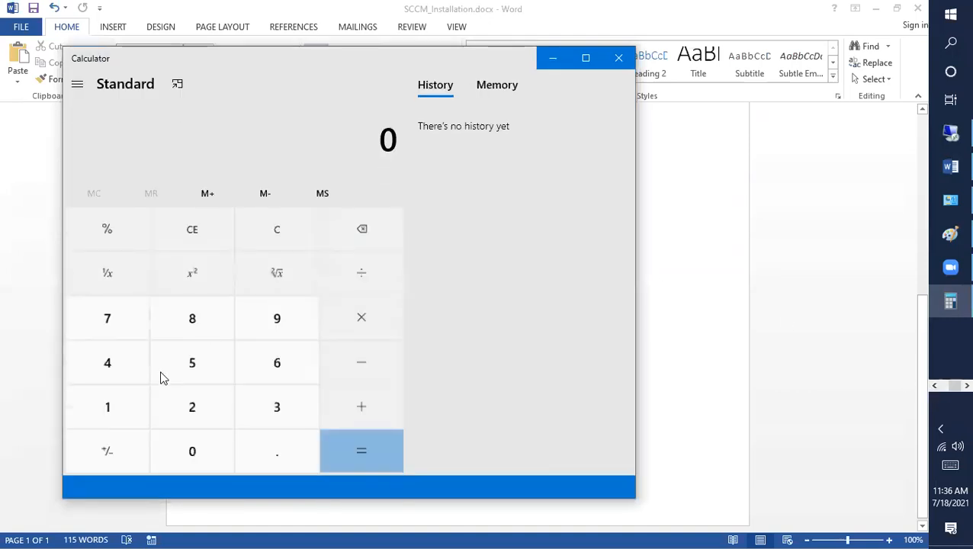
click(110, 421)
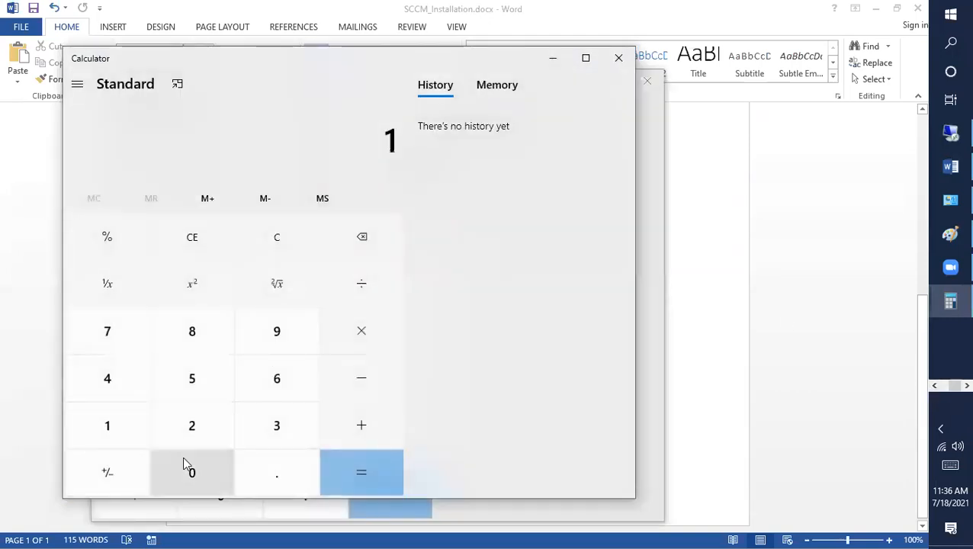
text(024)
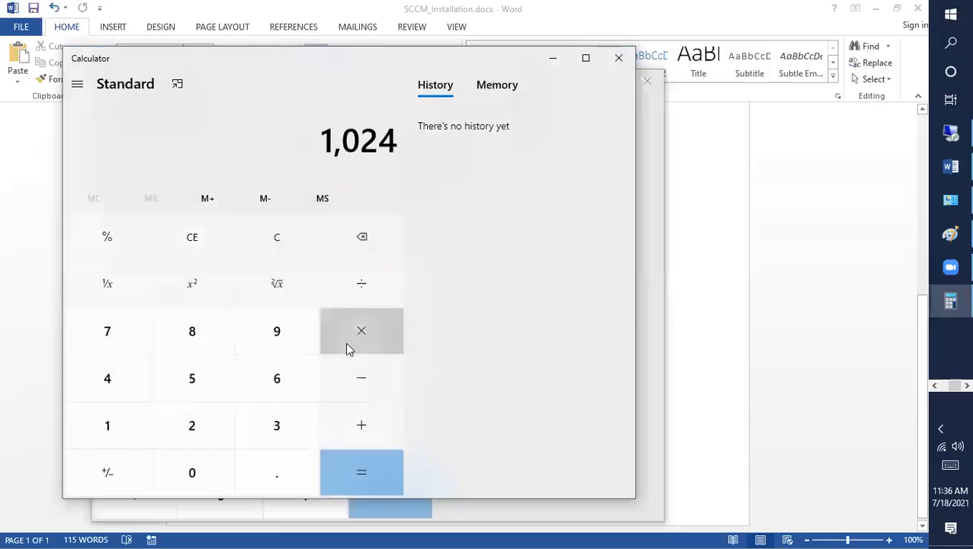
click(349, 345)
click(132, 428)
click(174, 461)
click(175, 457)
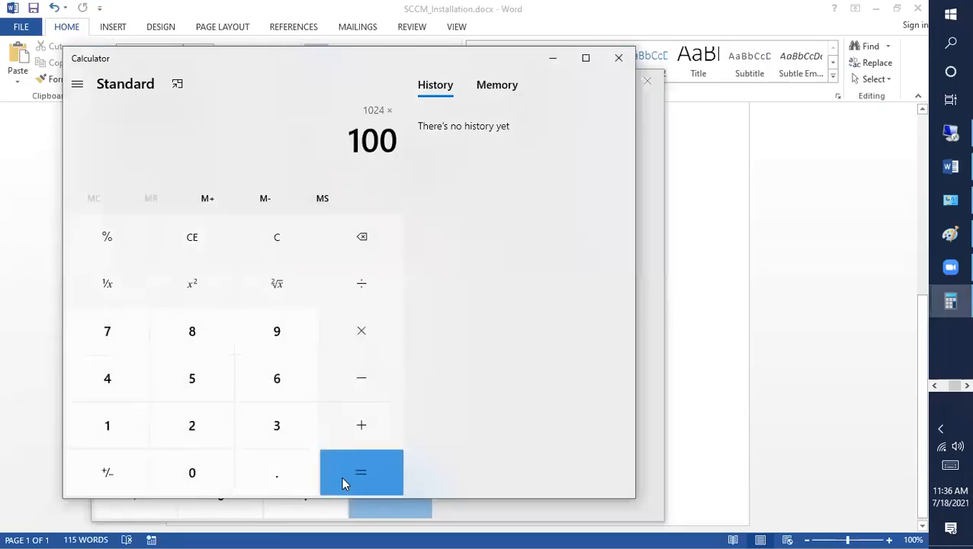
click(362, 474)
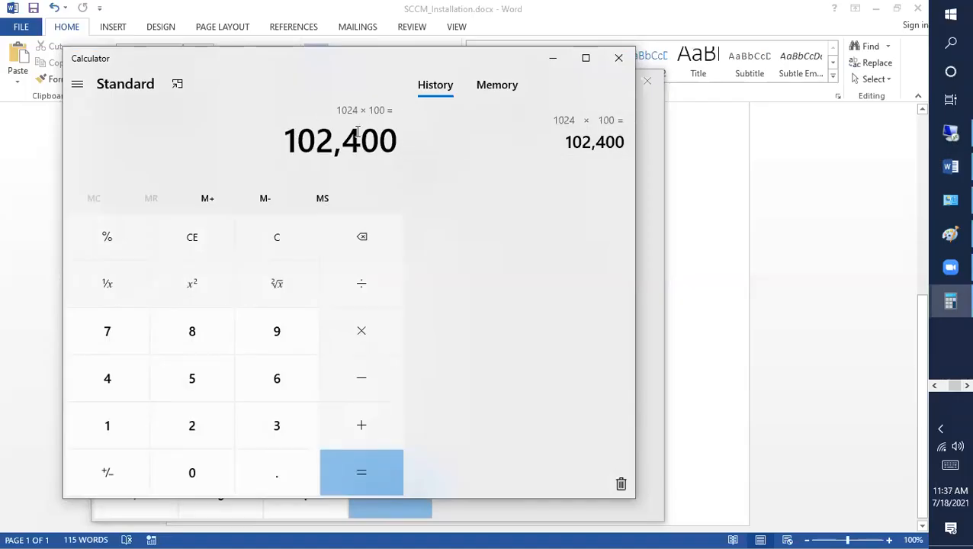
Enter the new partition size in the SCCM VM's Setup, checking it against Calculator.
click(937, 391)
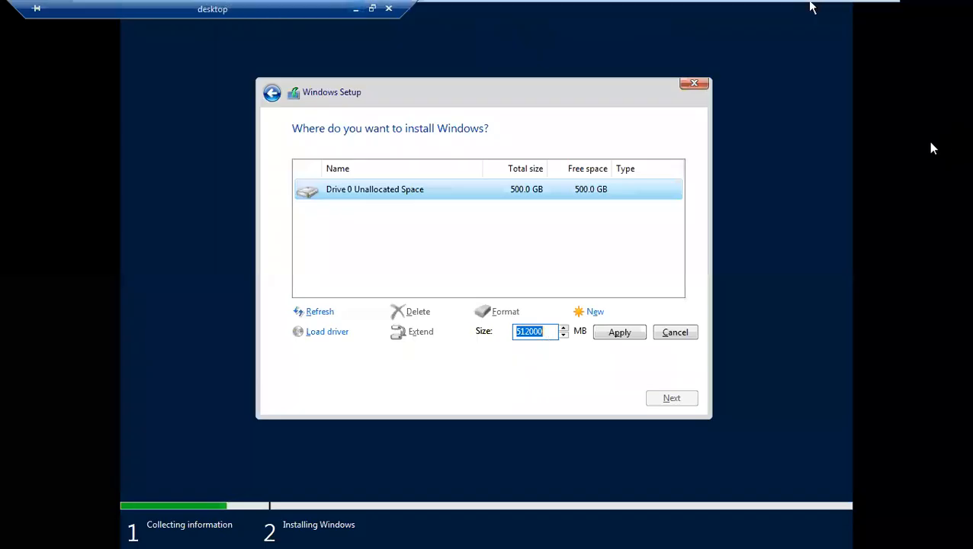
click(950, 134)
text(512000)
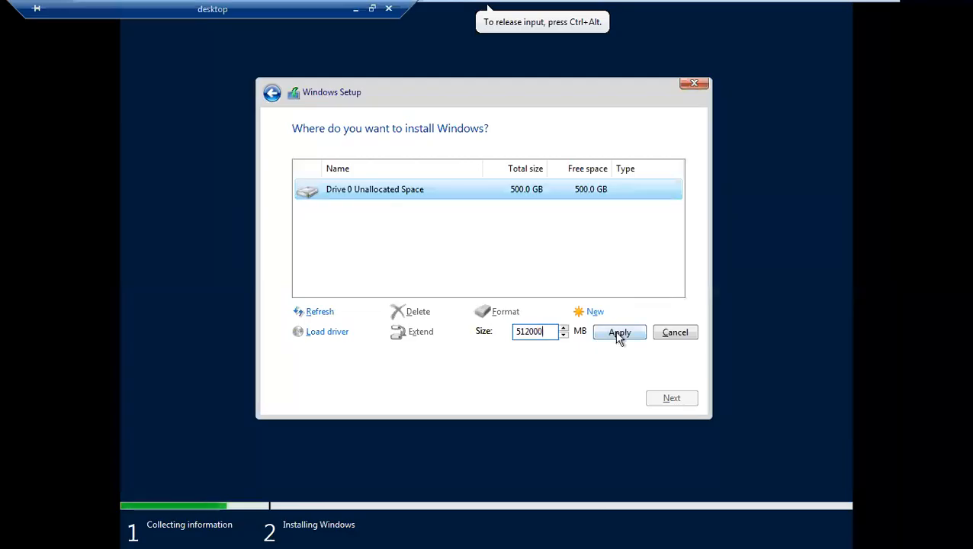
key(BackSpace)
key(BackSpace)
key(BackSpace)
key(BackSpace)
key(BackSpace)
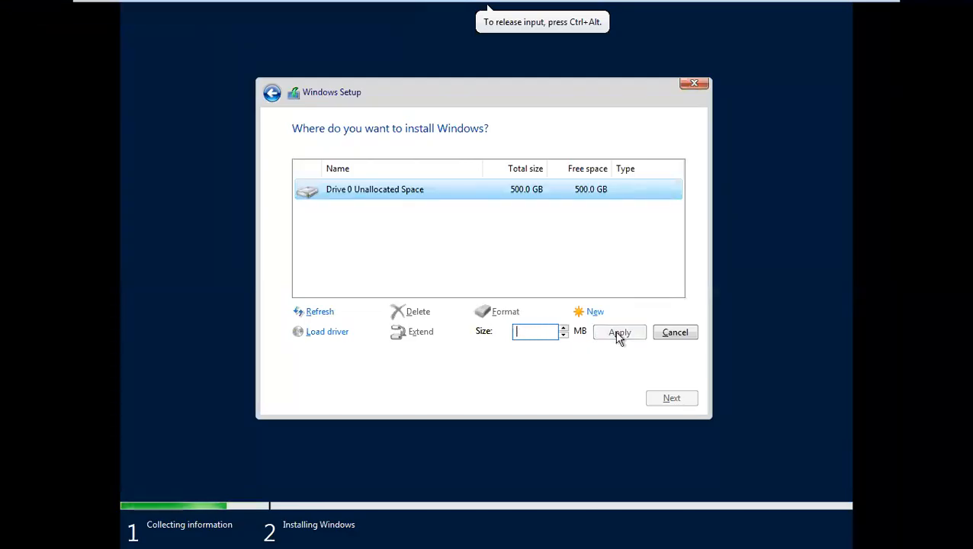
text(102)
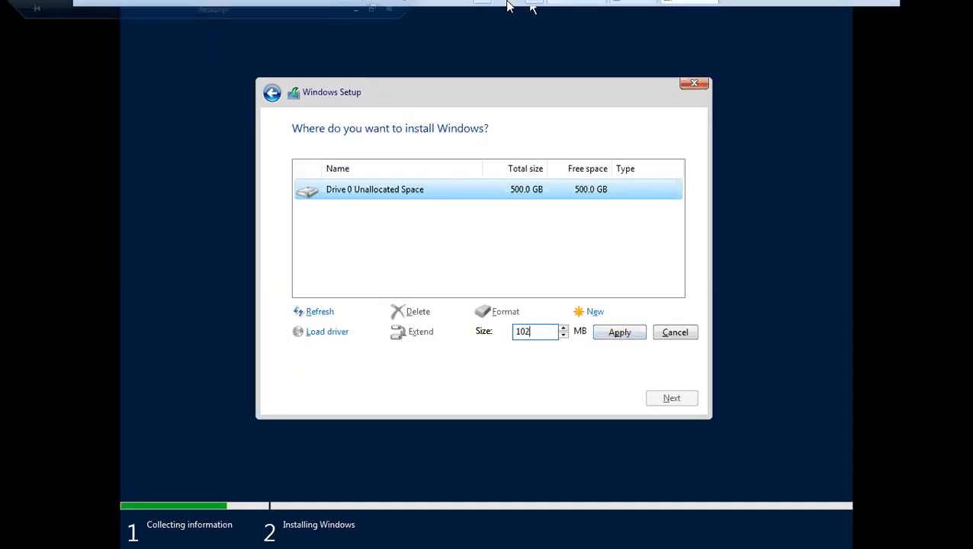
click(357, 14)
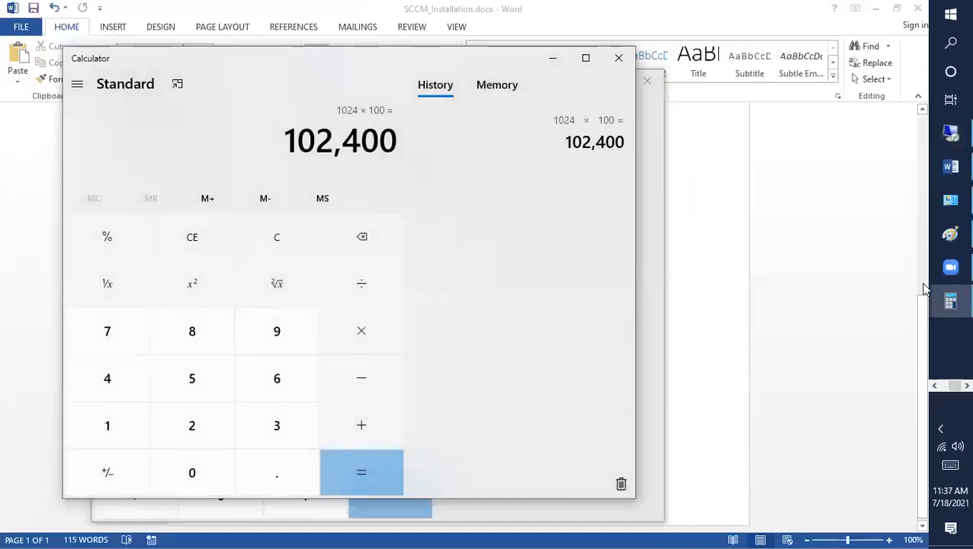
click(946, 390)
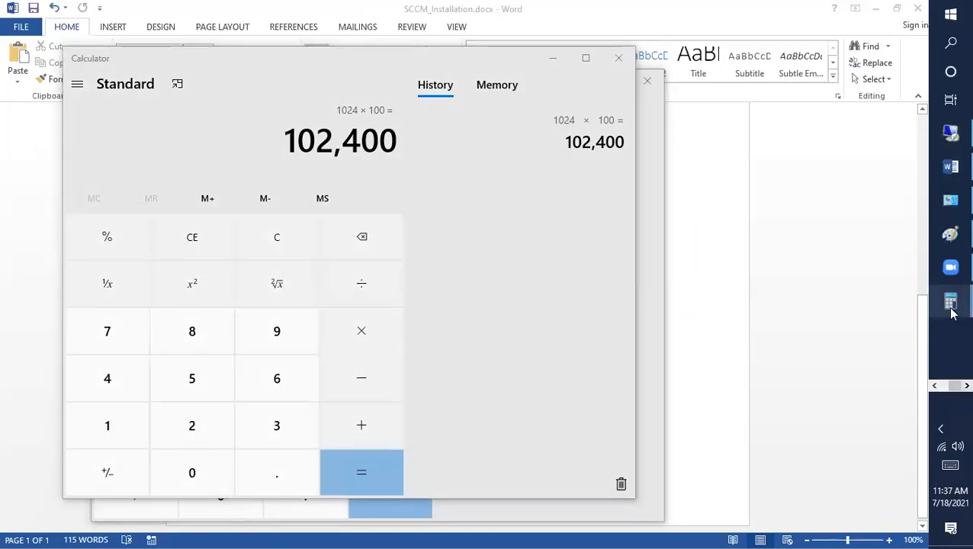
click(950, 133)
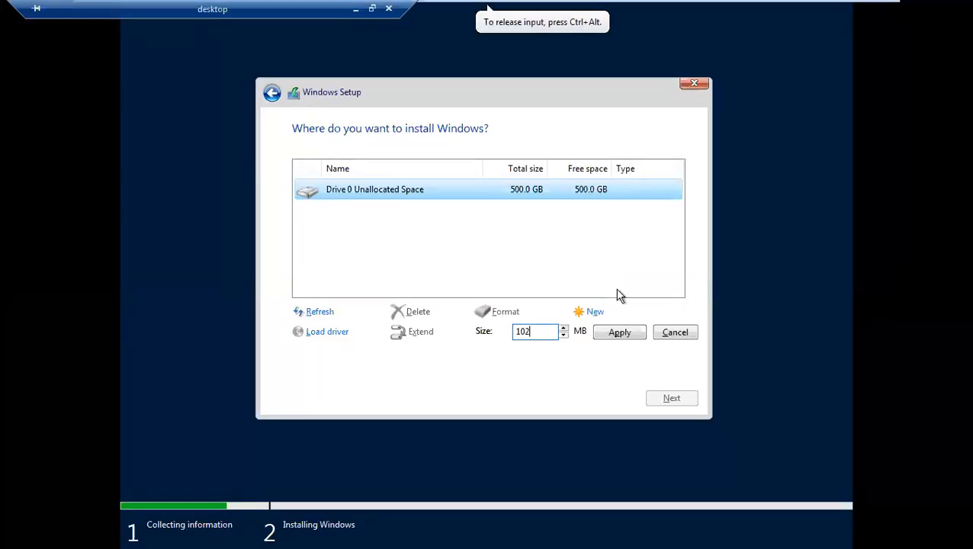
Create a 102400 MB partition and accept the extra system partitions Windows adds.
text(400)
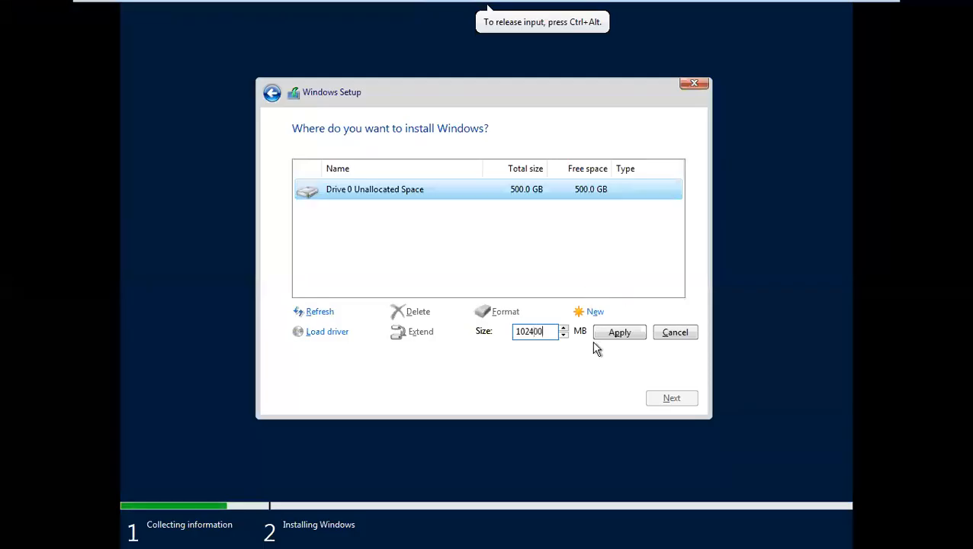
click(620, 335)
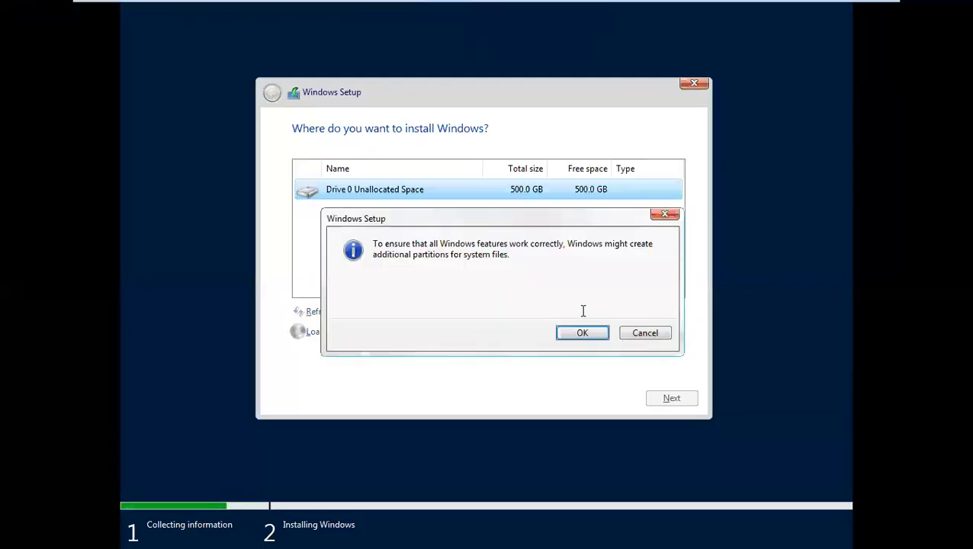
click(582, 333)
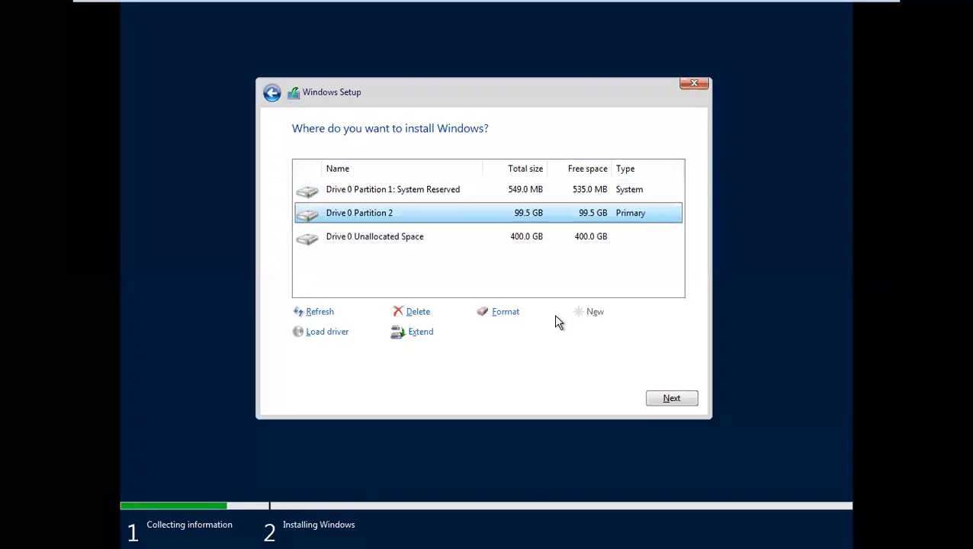
Choose the 99.5 GB Partition 2 as the Windows install target and start installing.
click(535, 197)
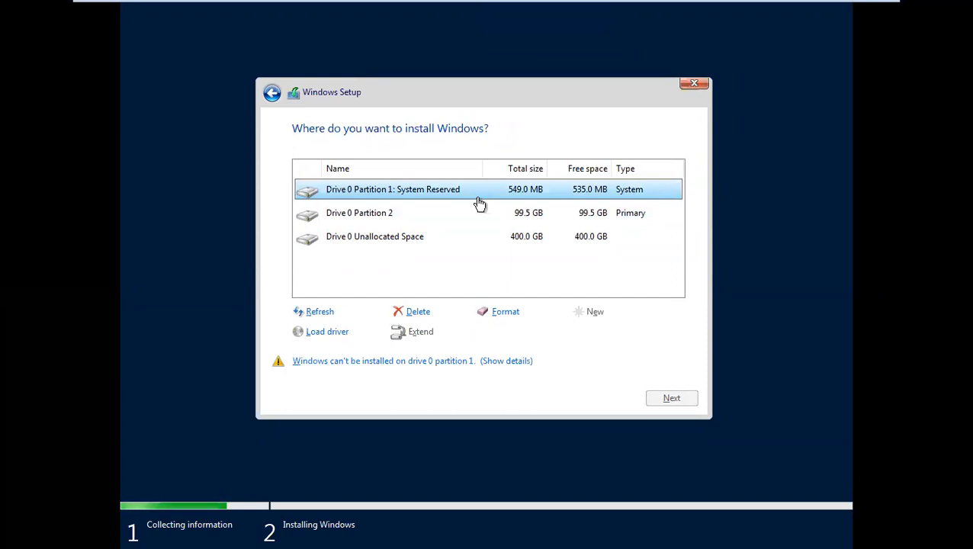
click(387, 217)
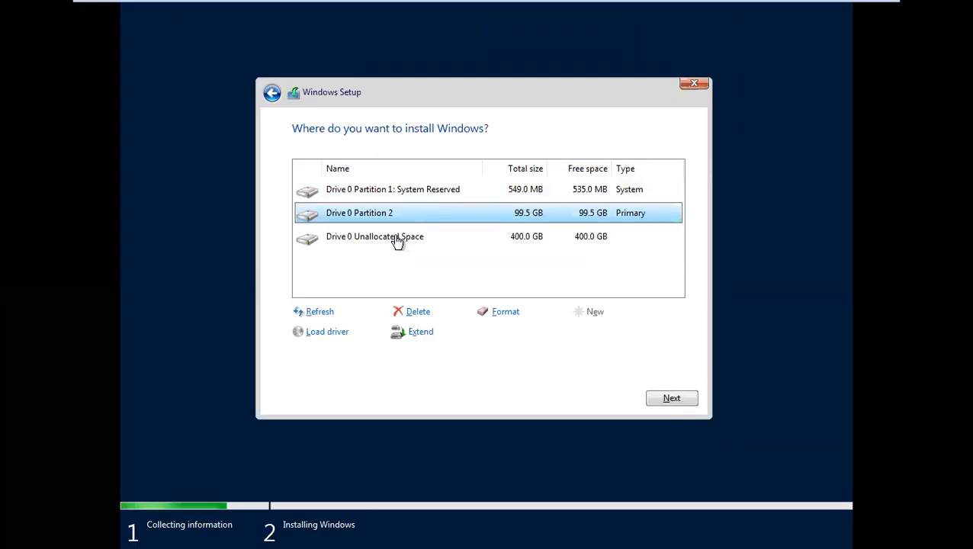
click(399, 242)
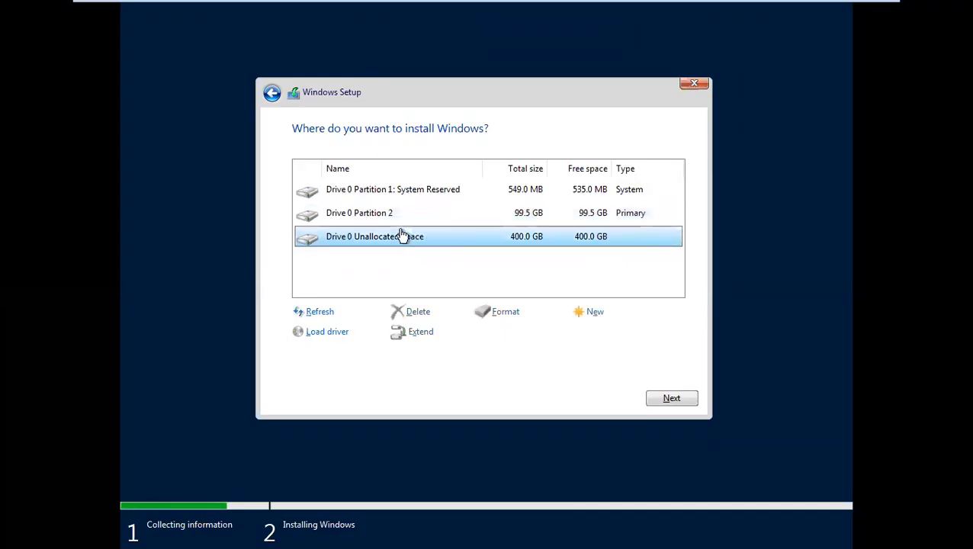
click(362, 216)
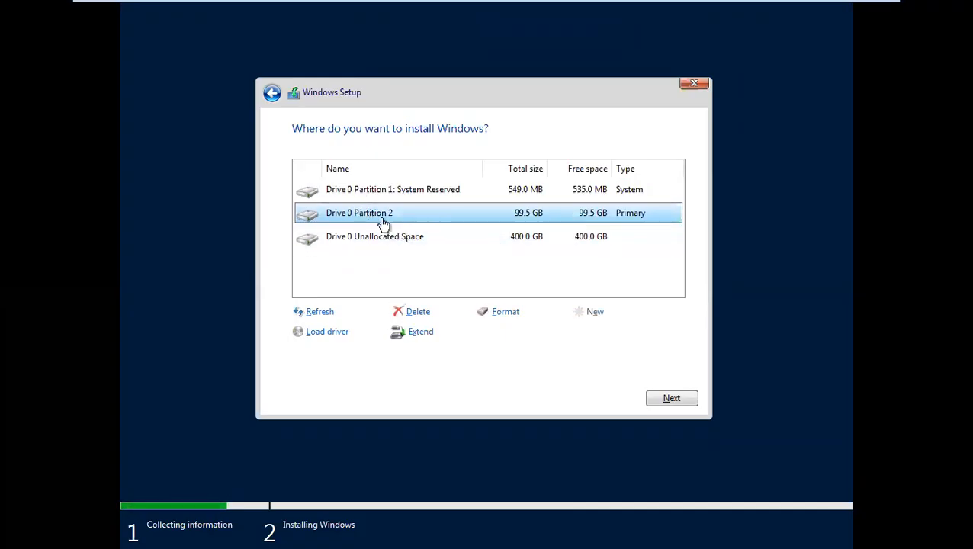
click(588, 192)
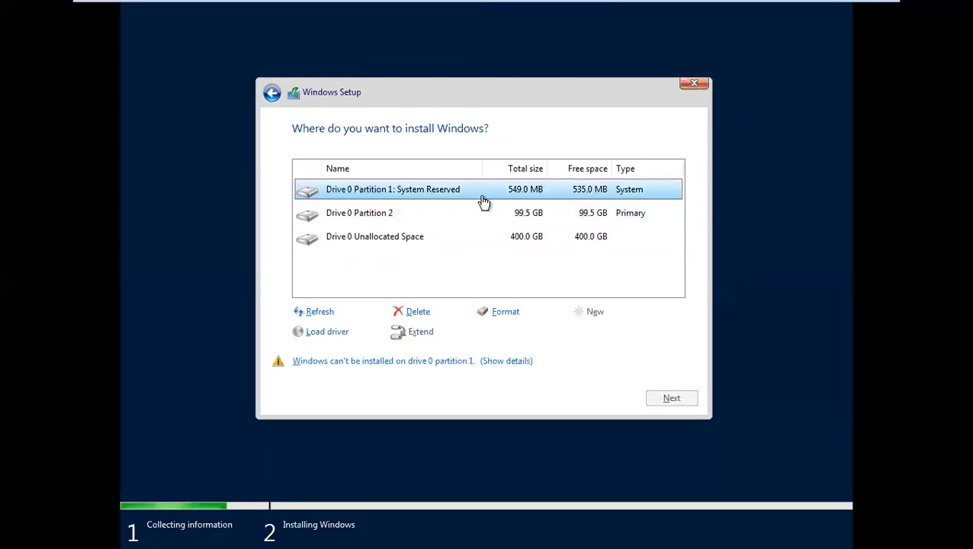
click(403, 219)
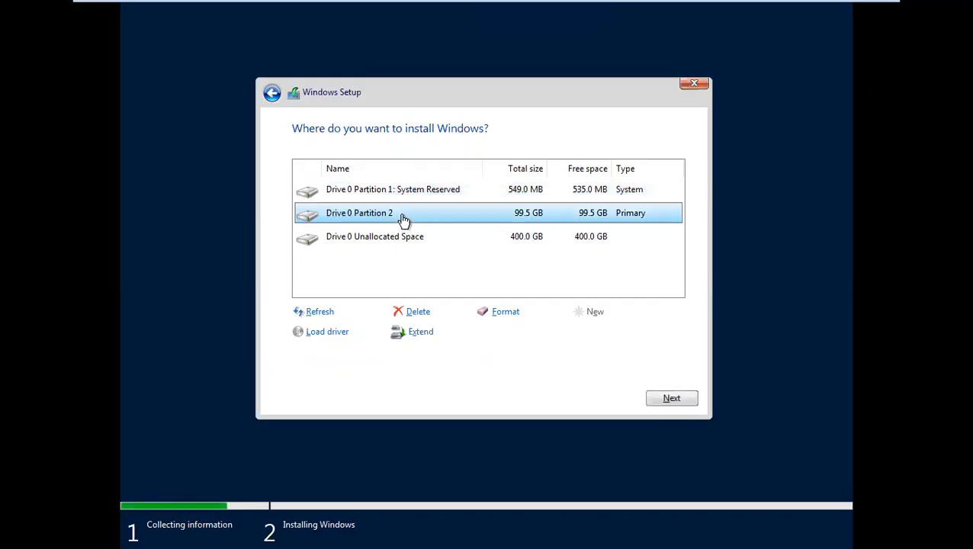
click(671, 401)
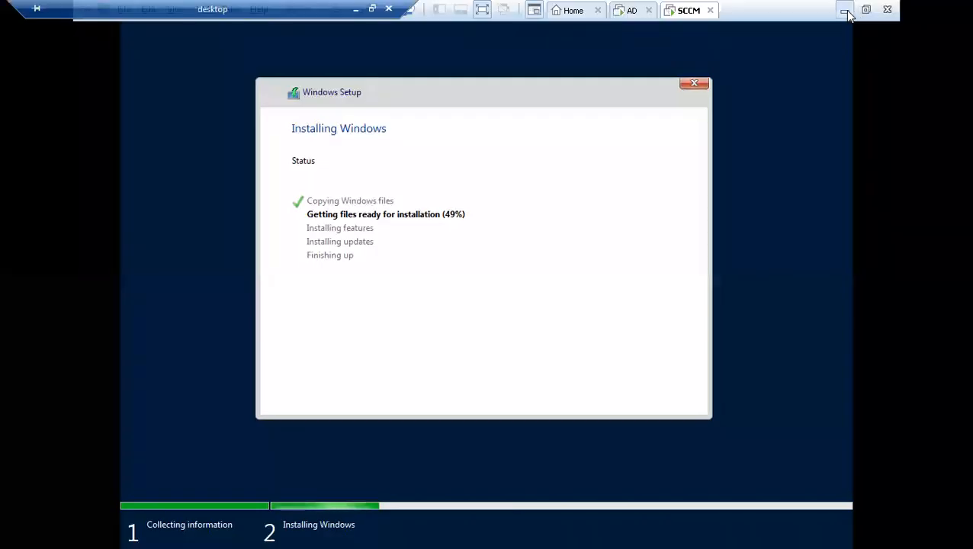
Minimize the installing VM to the host desktop and bring up the taskbar's context menu.
click(844, 10)
right_click(677, 531)
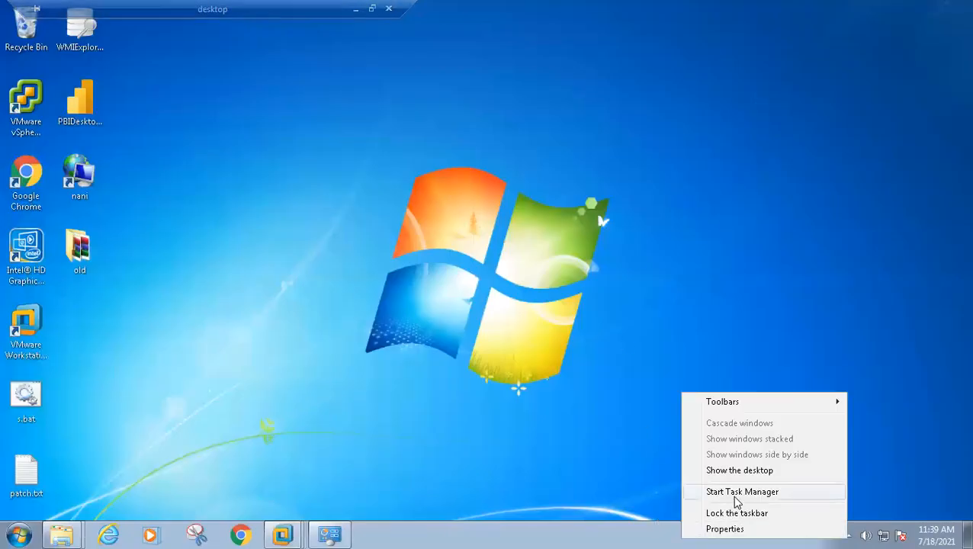
Check host performance in Task Manager (16217 MB memory), then pull up the VMware window previews.
click(734, 494)
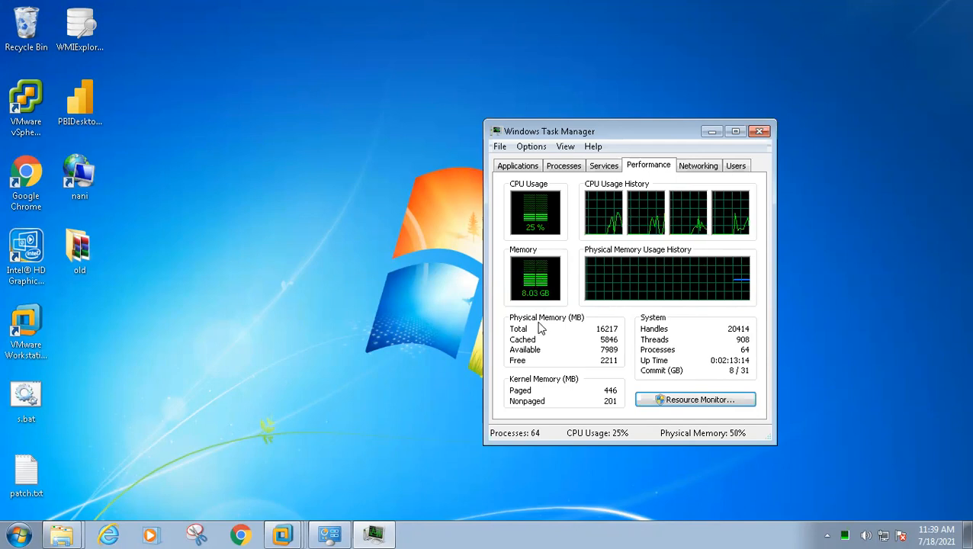
drag(577, 136, 708, 140)
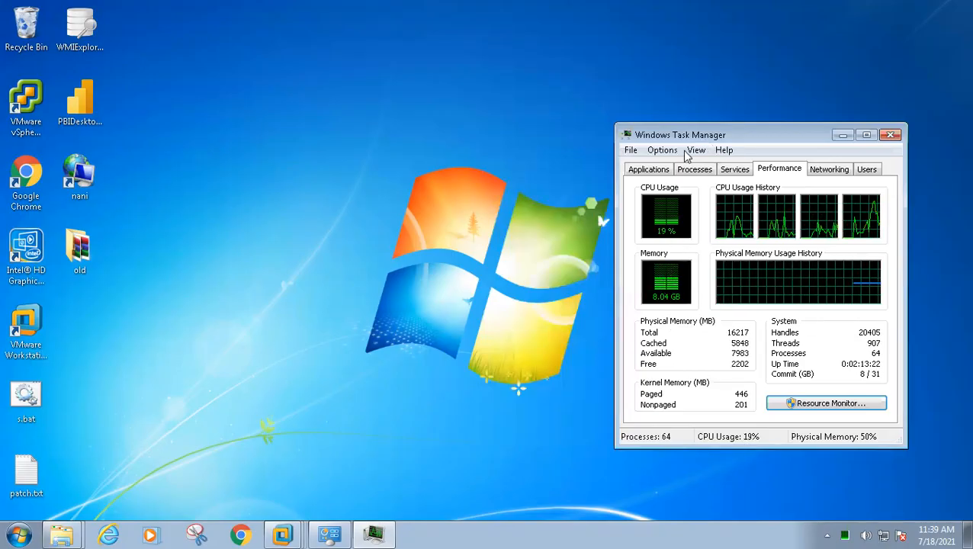
click(286, 533)
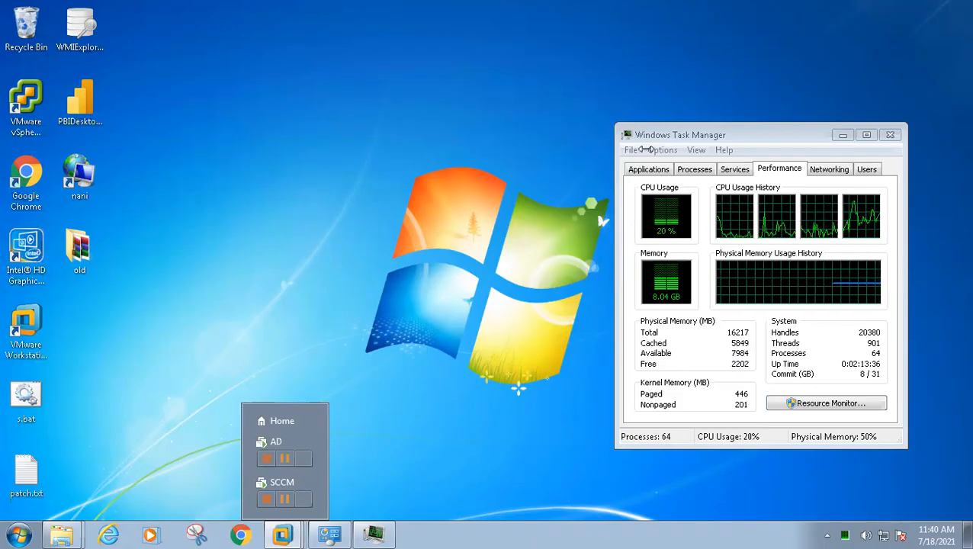
Return to the SCCM VM console at Customize settings and capture keyboard input in the guest.
click(284, 488)
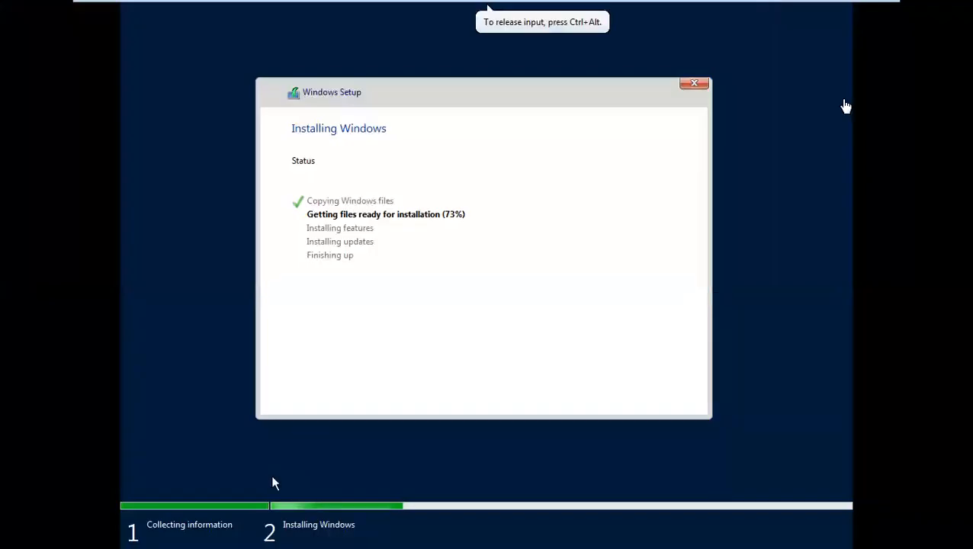
mouse_move(695, 5)
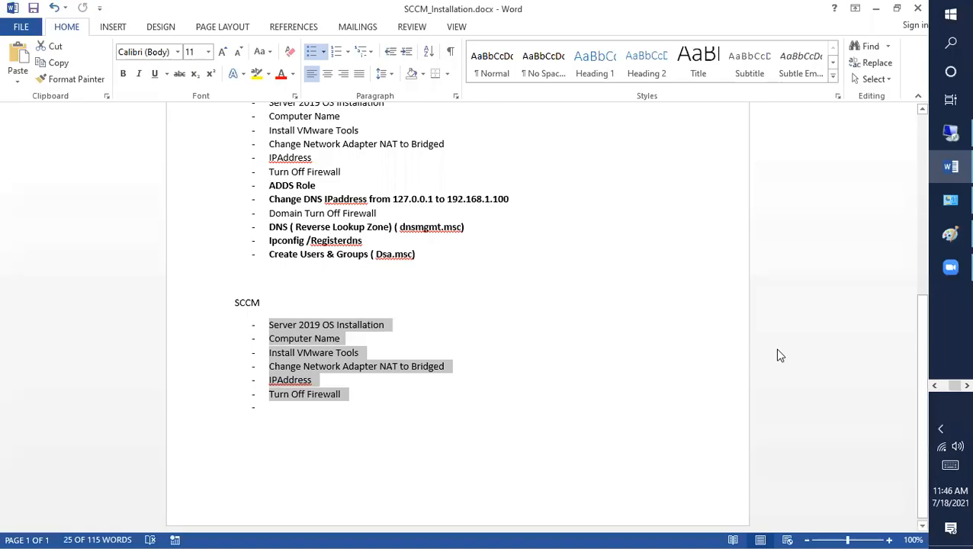
click(951, 140)
click(532, 210)
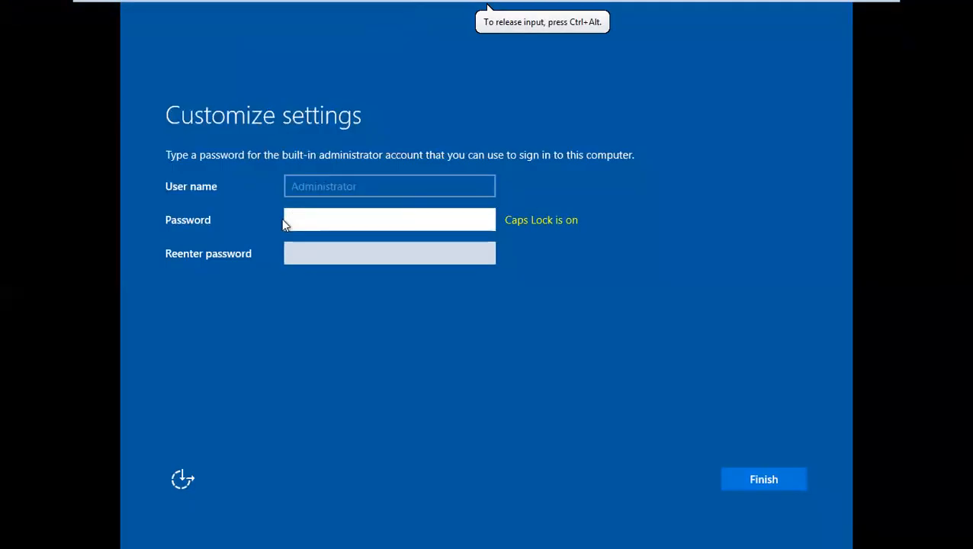
Set the built-in Administrator password with Caps Lock off, entering it twice.
key(Caps_Lock)
text(••)
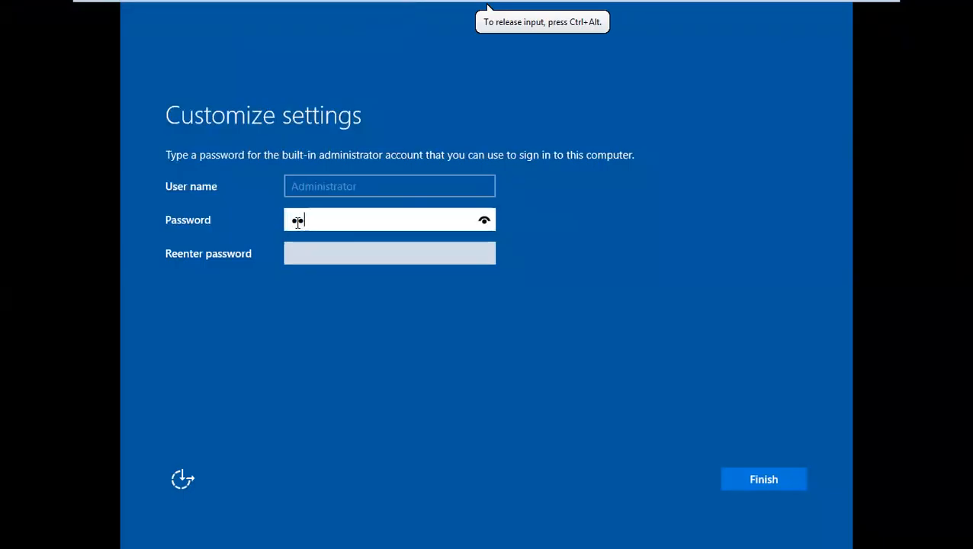
text(•••••••••)
key(Tab)
text(••••••••••)
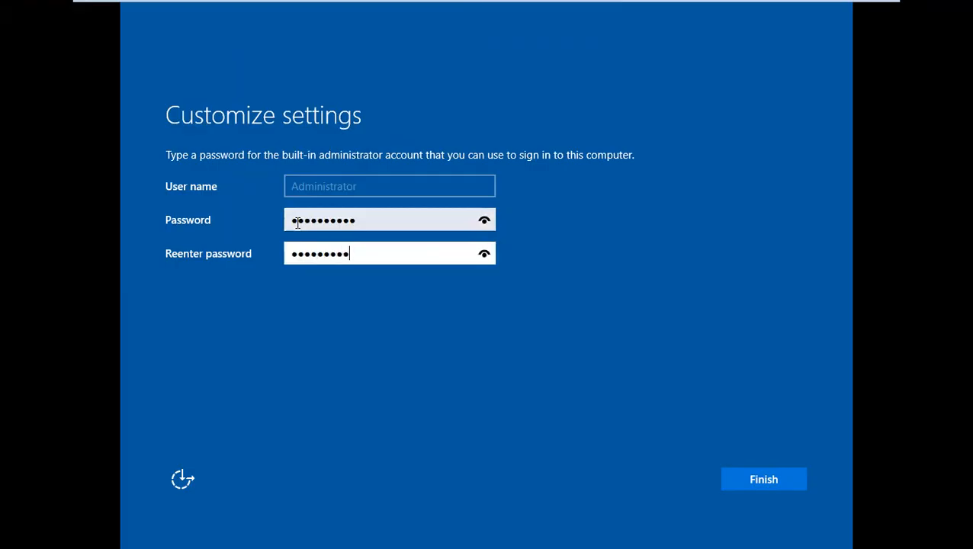
text(•)
key(Return)
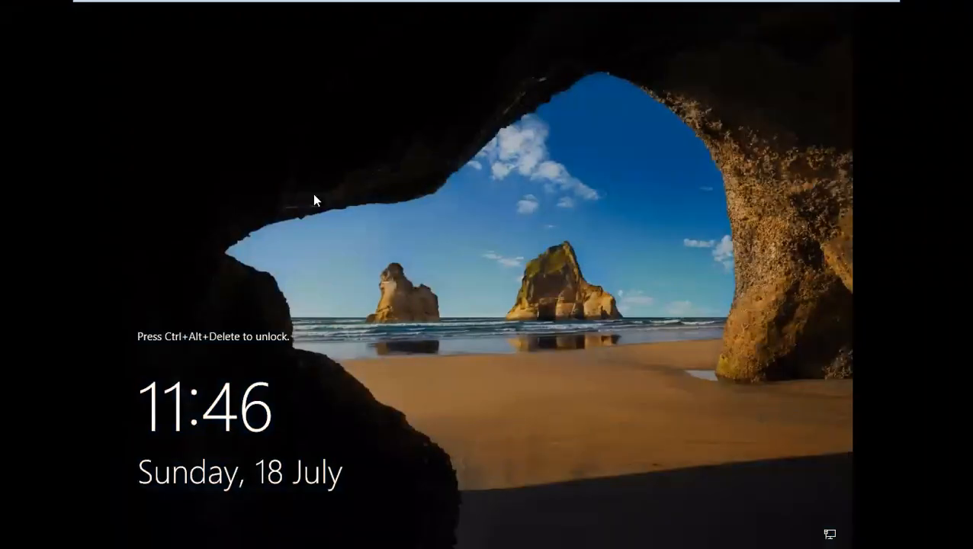
Unlock the lock screen and sign in as Administrator with the password.
key(ctrl+alt+Delete)
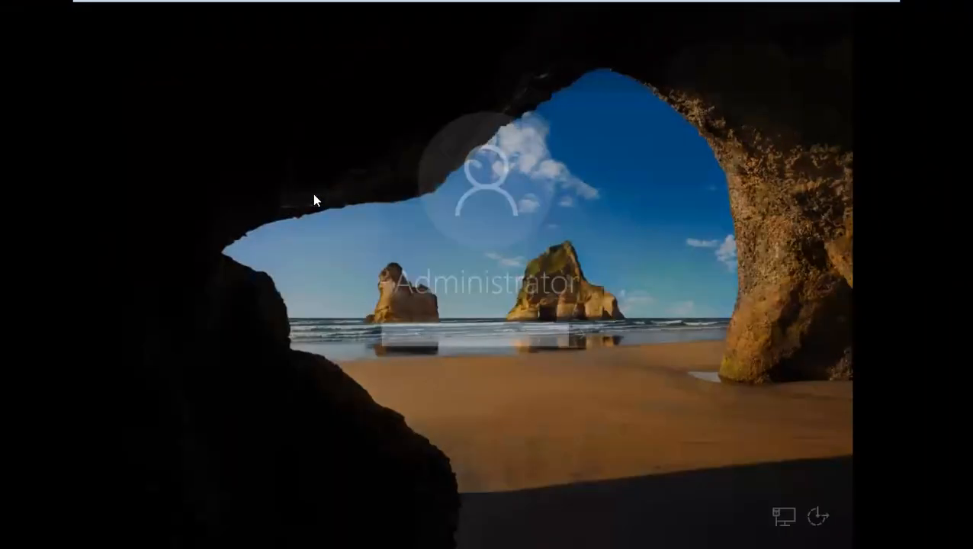
text(••••••••••)
key(Return)
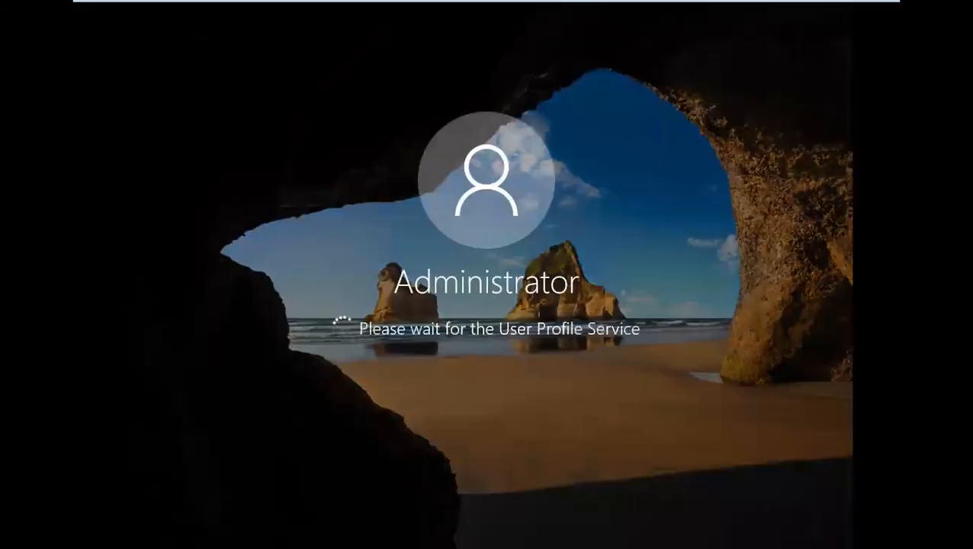
mouse_move(486, 12)
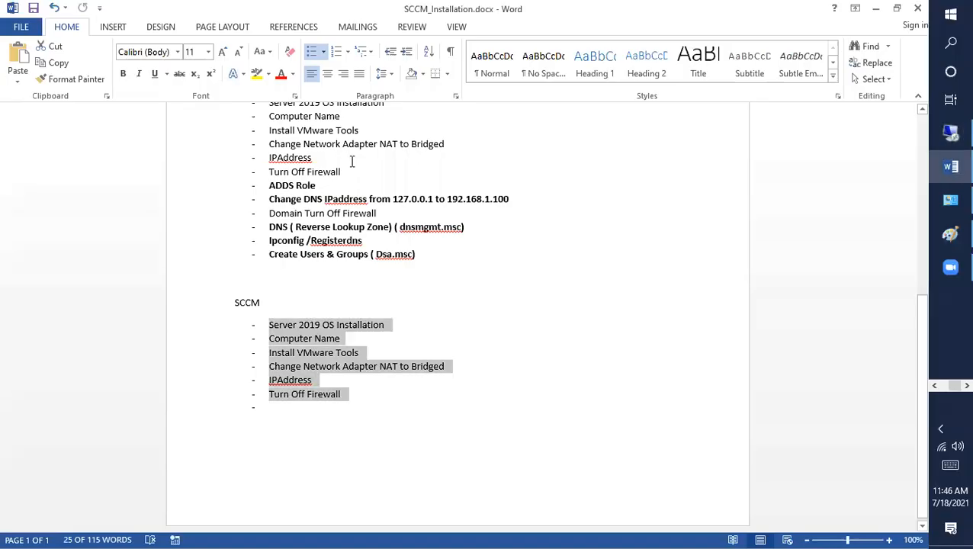
Highlight the Computer Name and Install VMware Tools checklist lines, then return to the VM console.
drag(354, 337, 229, 343)
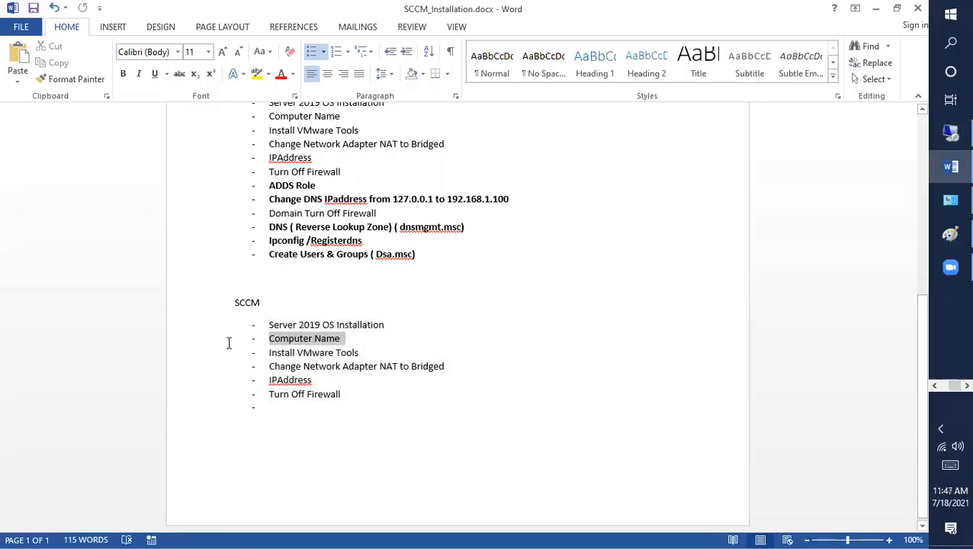
drag(378, 349, 264, 338)
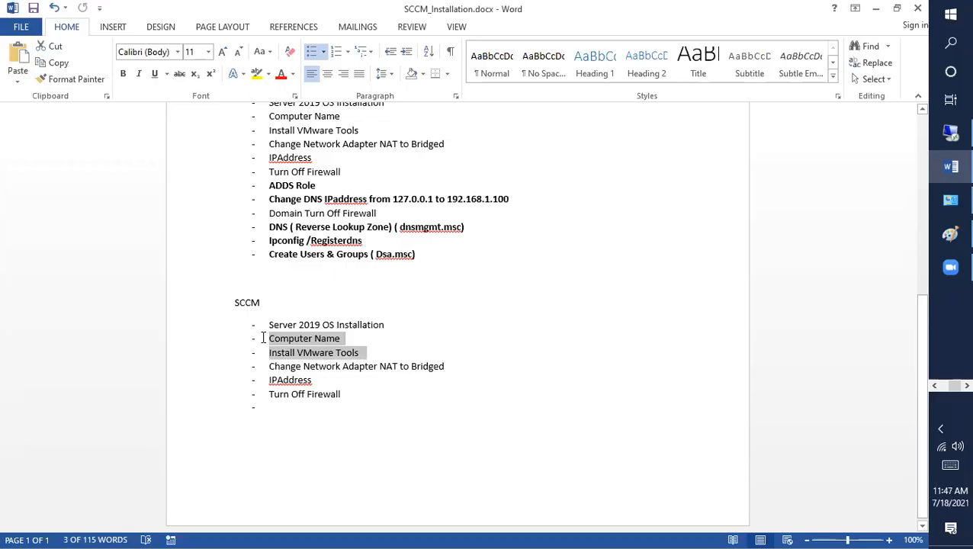
click(935, 386)
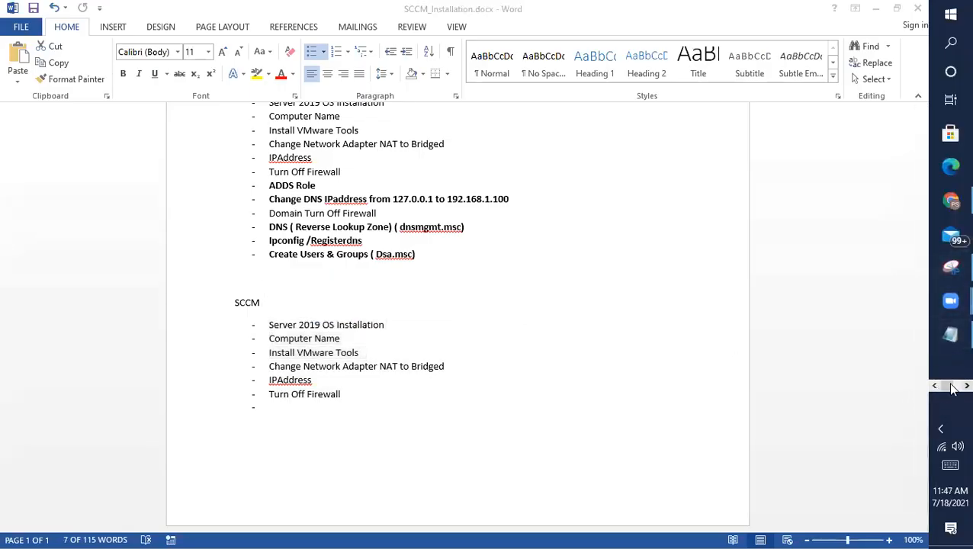
click(967, 386)
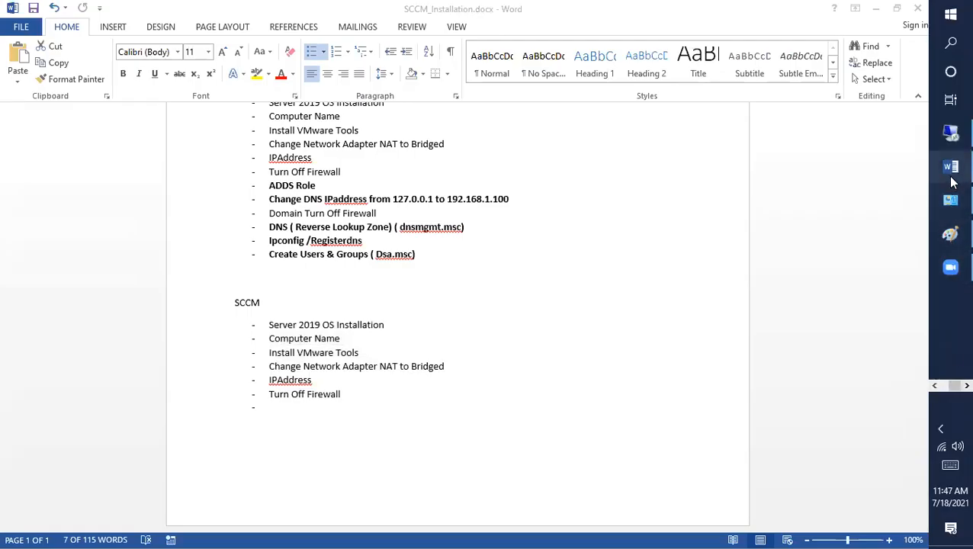
click(950, 136)
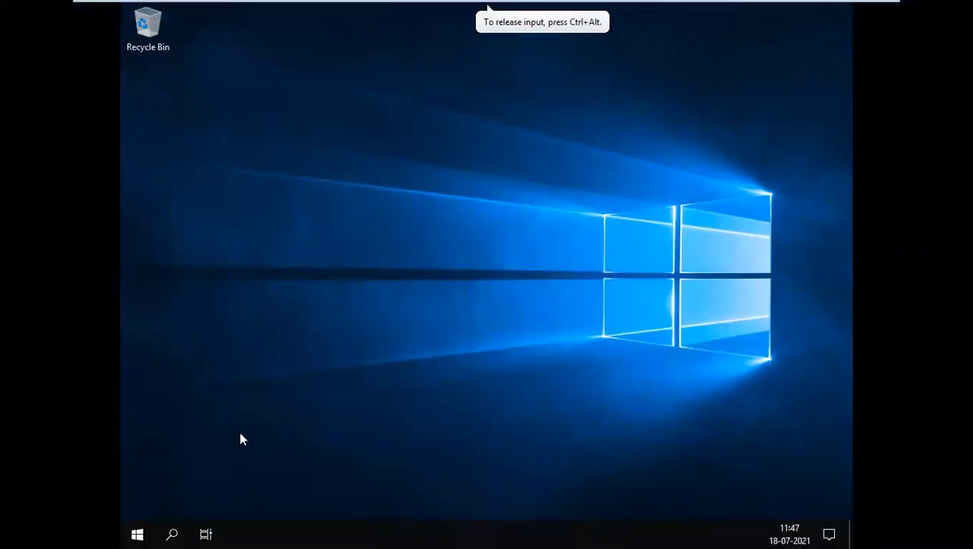
Open File Explorer in the guest and bring up the context menu for This PC.
click(136, 535)
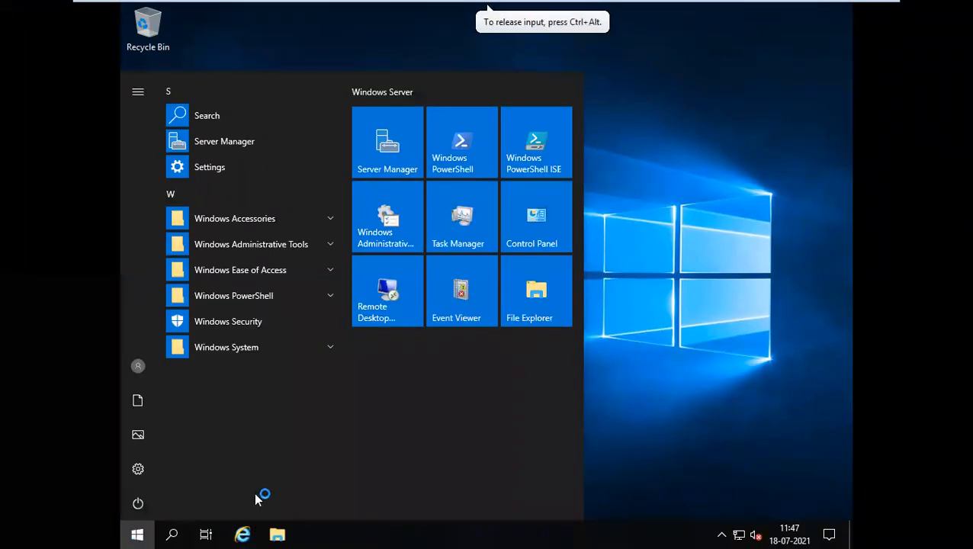
click(277, 536)
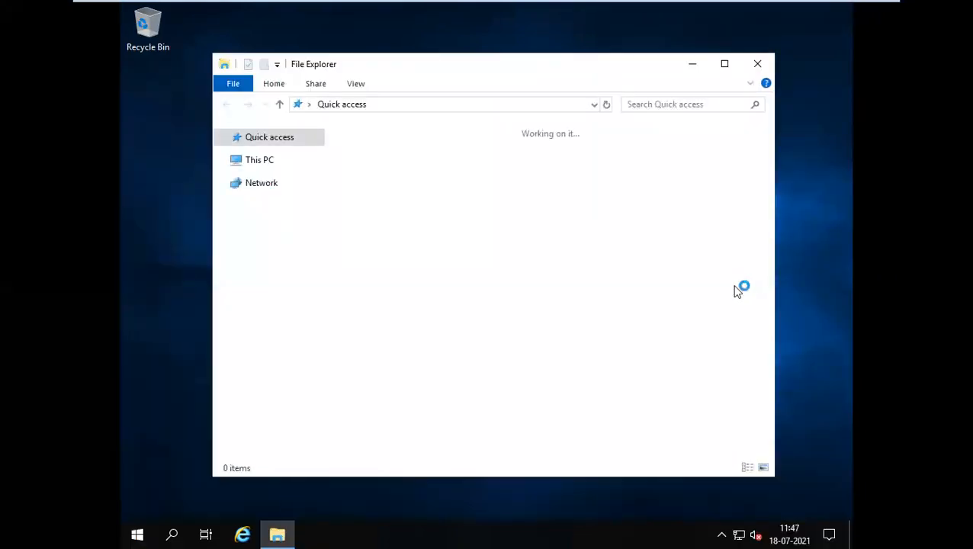
click(692, 67)
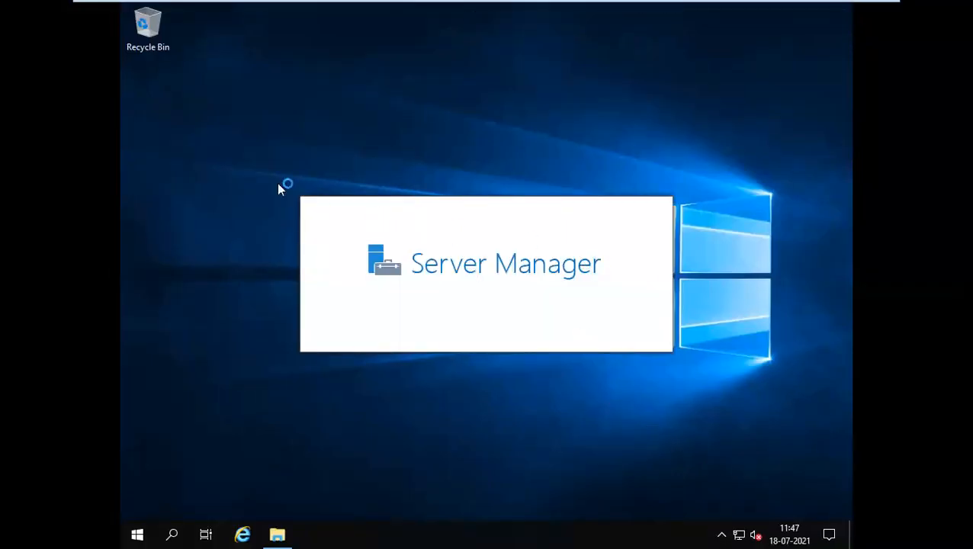
click(276, 531)
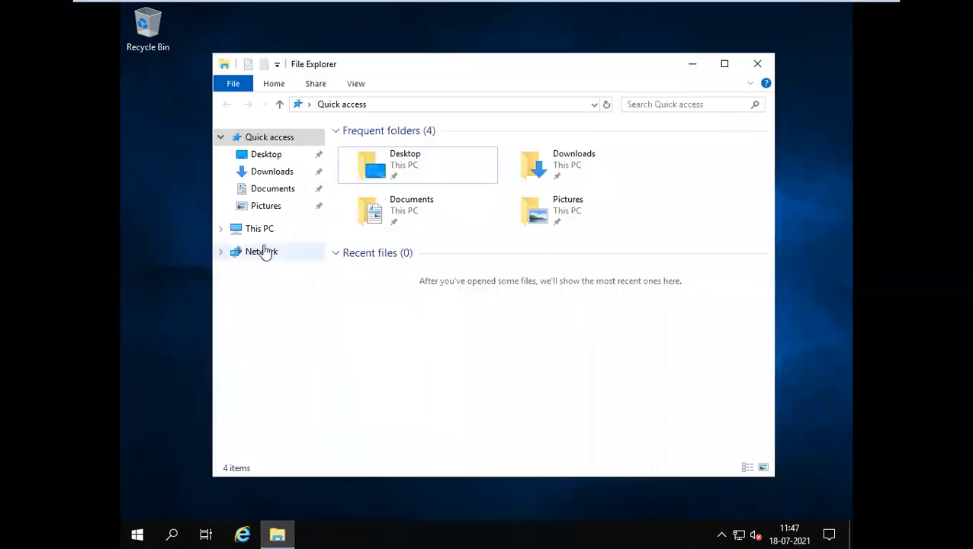
right_click(259, 233)
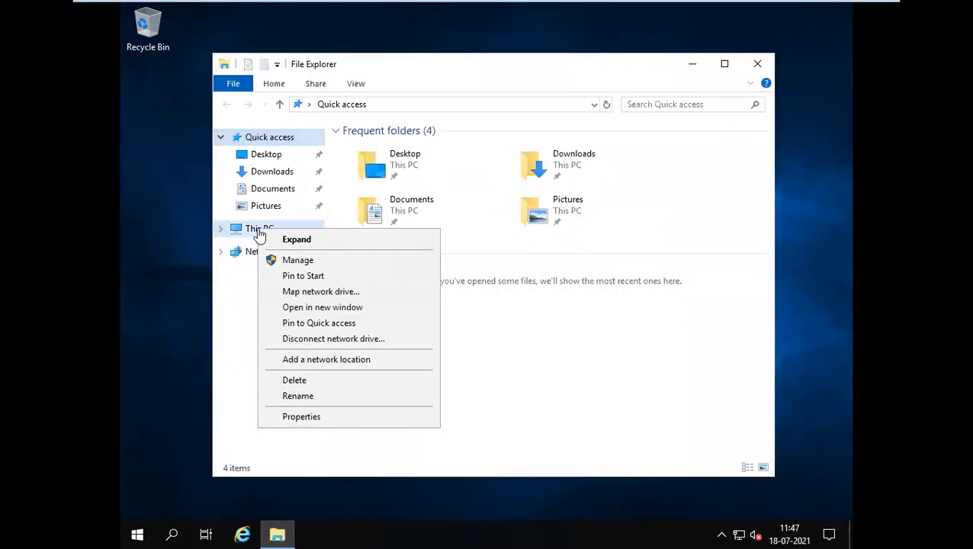
Rename the guest computer to SCCM in System Properties, choosing Restart Later.
click(305, 417)
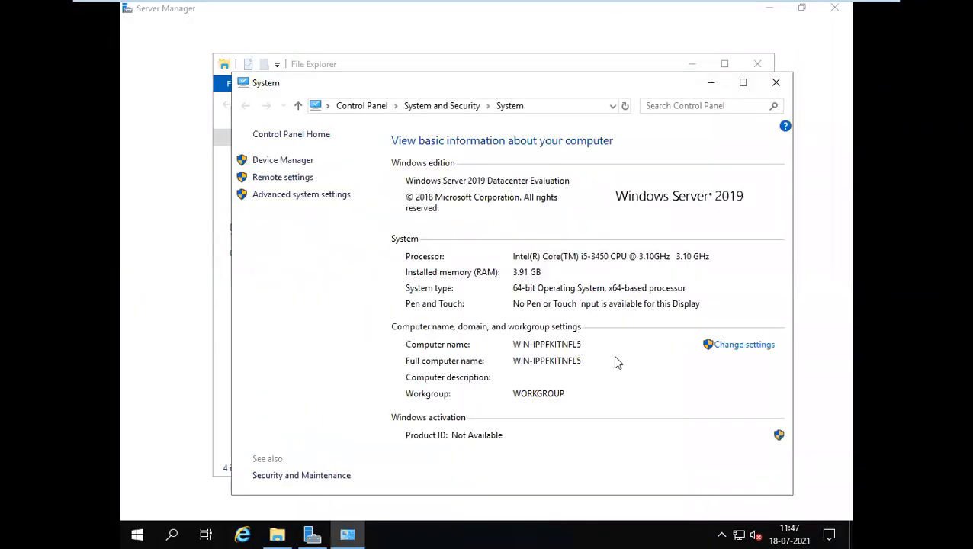
click(731, 349)
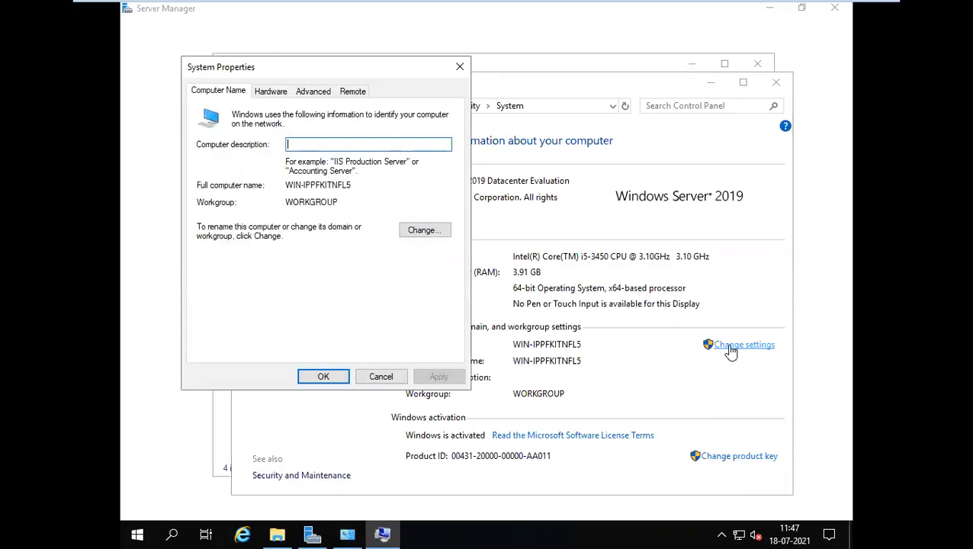
click(424, 231)
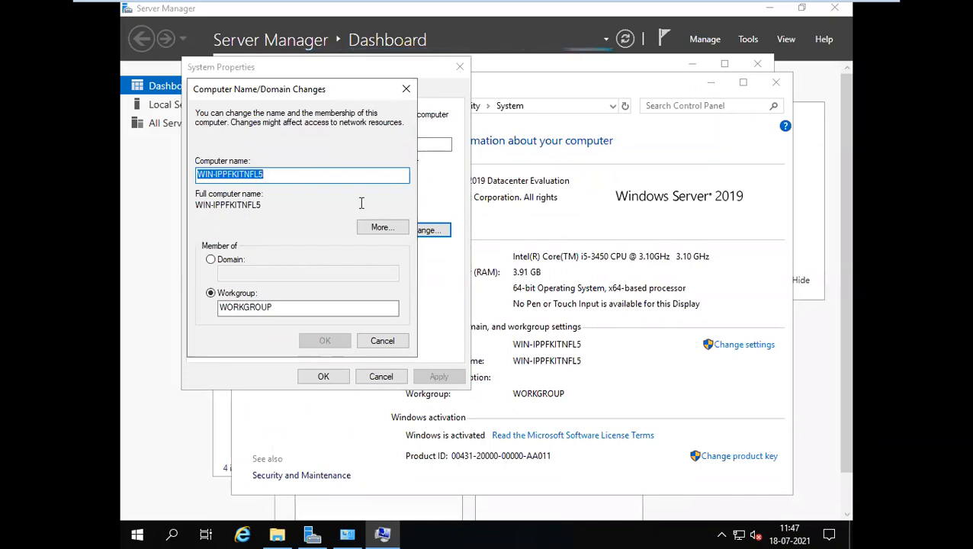
text(SCCM)
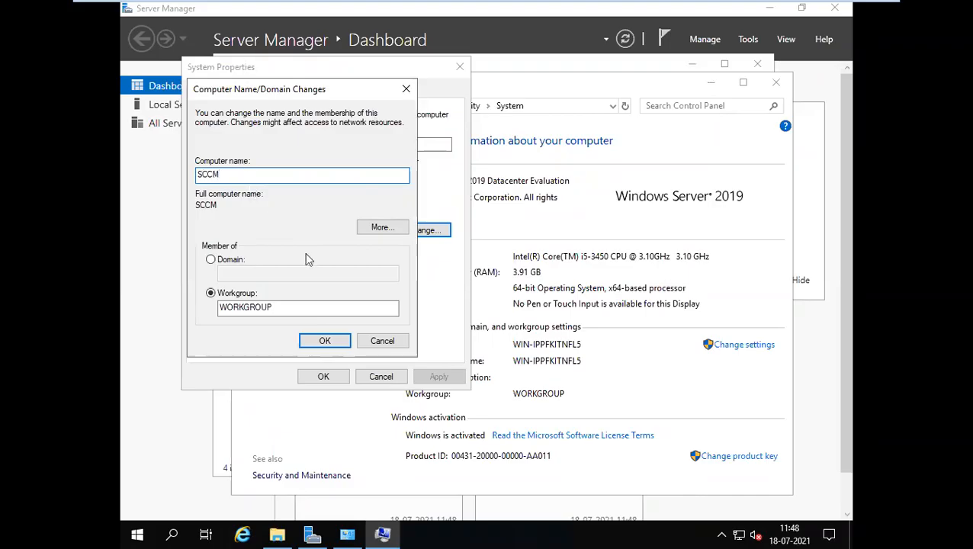
click(315, 339)
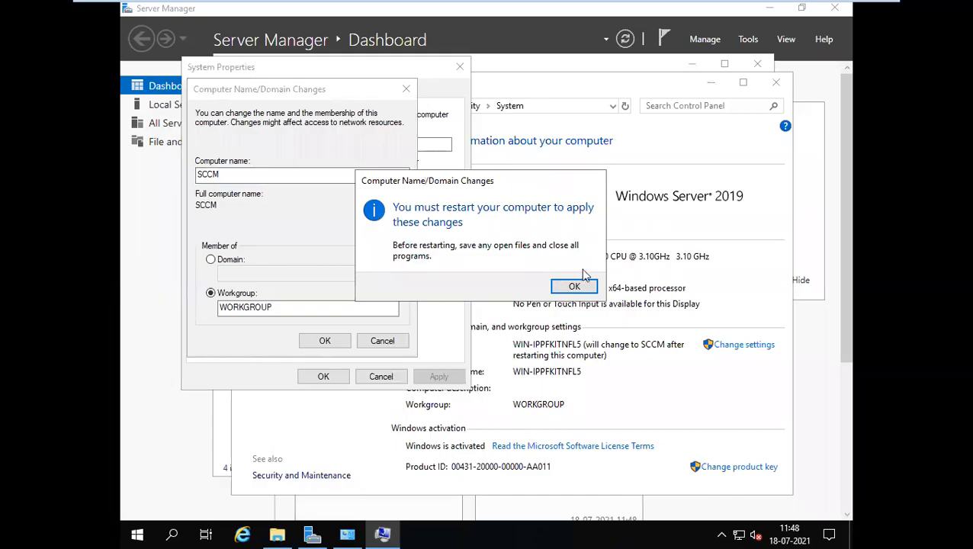
click(578, 287)
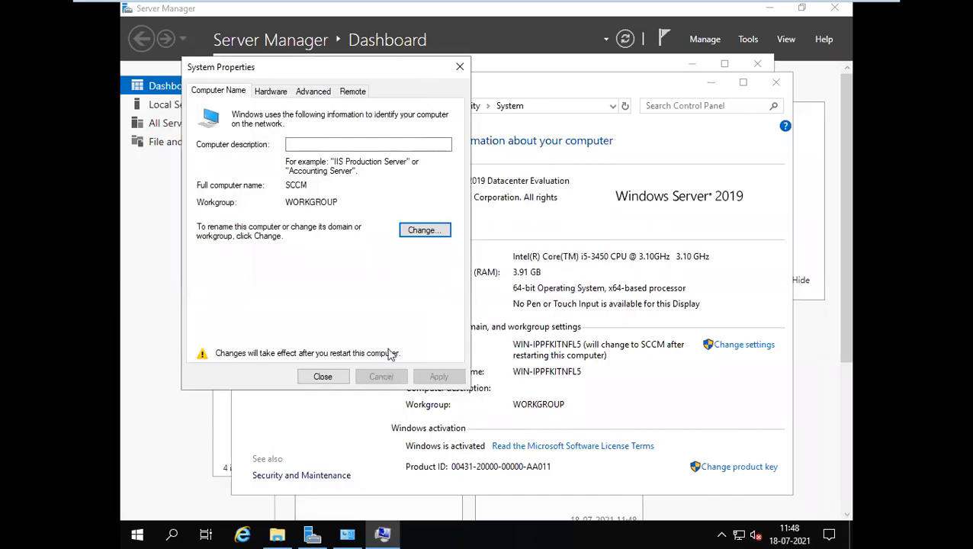
click(323, 374)
click(546, 287)
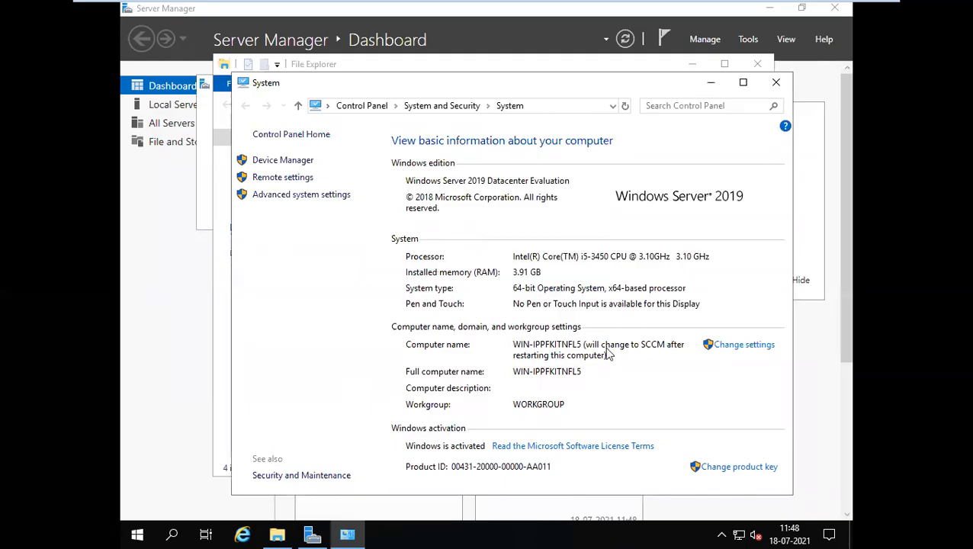
click(776, 82)
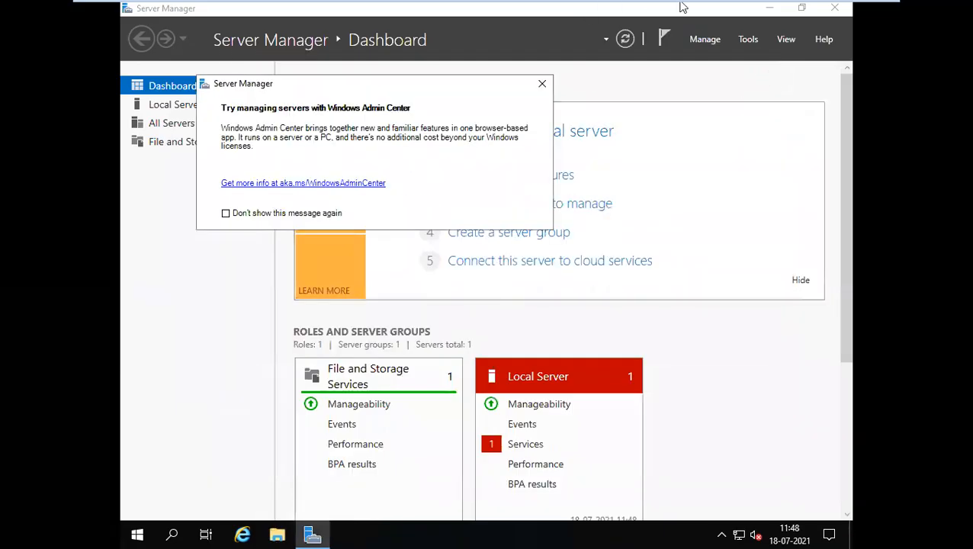
Dismiss the Windows Admin Center notice for good, mount VMware Tools, and minimize Server Manager.
click(237, 215)
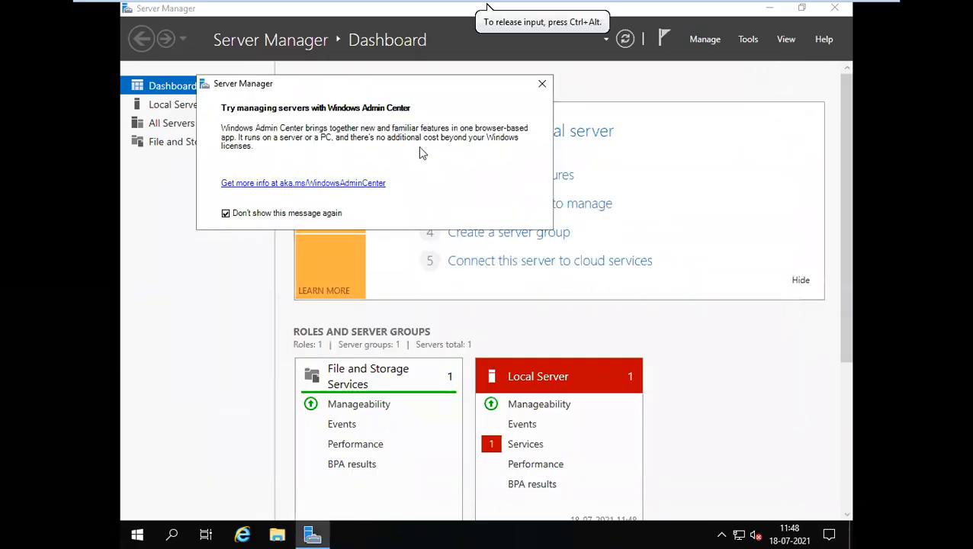
click(542, 84)
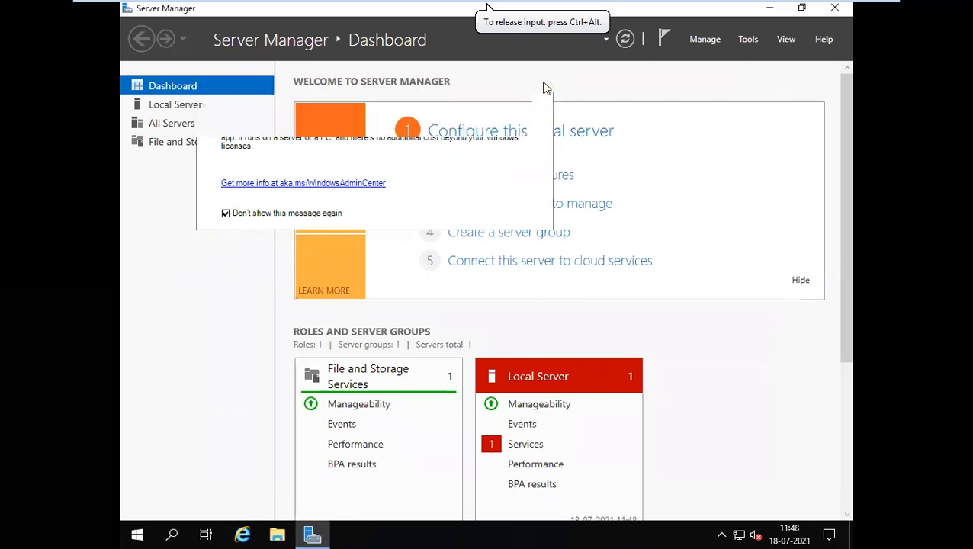
mouse_move(630, 21)
click(679, 20)
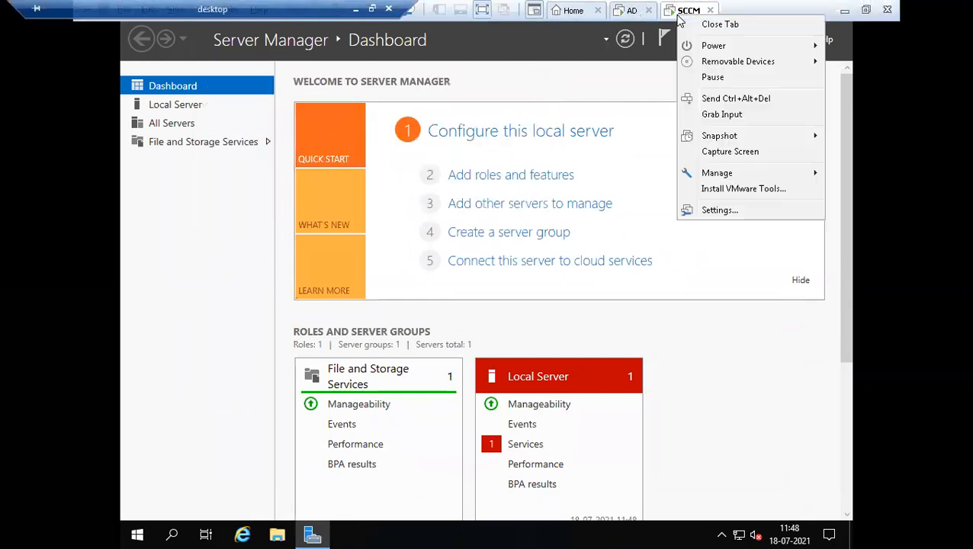
click(737, 190)
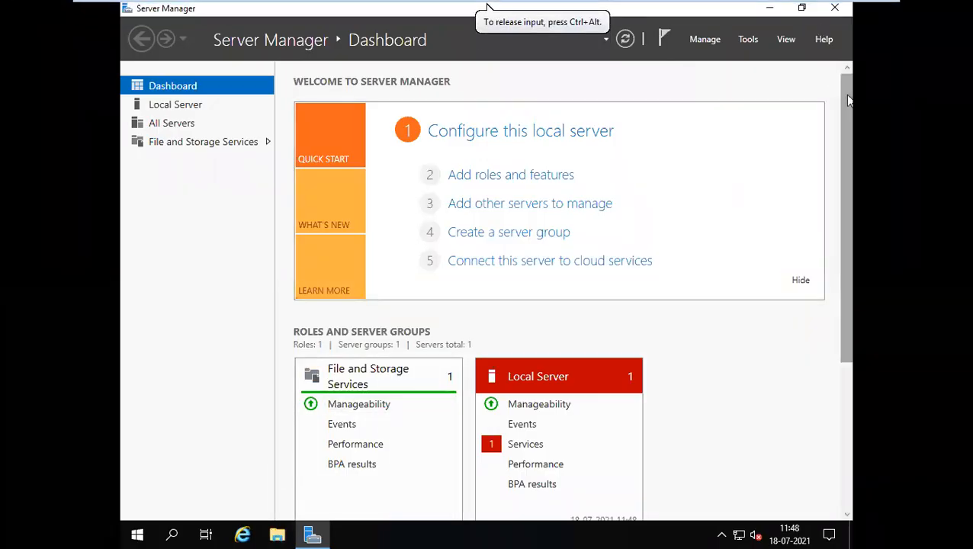
click(772, 8)
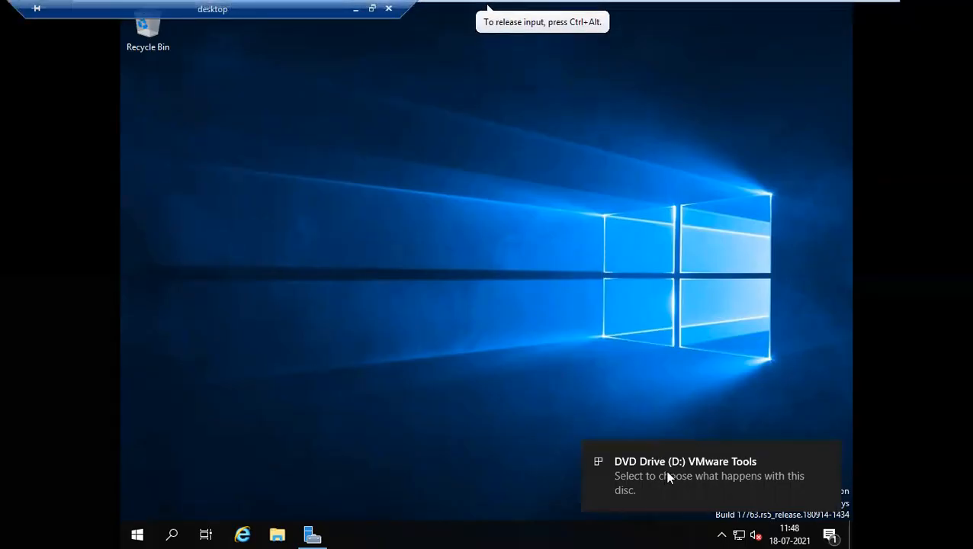
Run setup64.exe from the VMware Tools disc and start a default Tools installation.
click(665, 472)
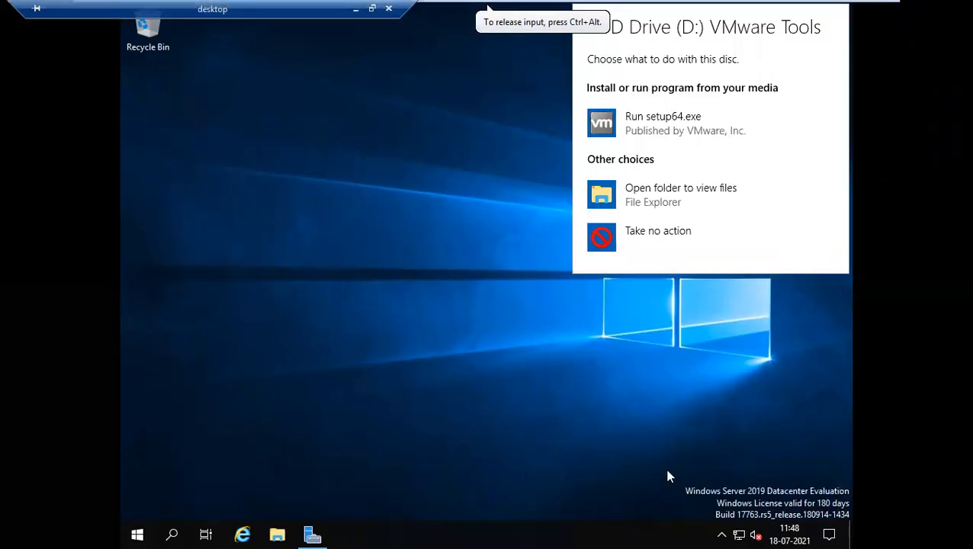
click(663, 135)
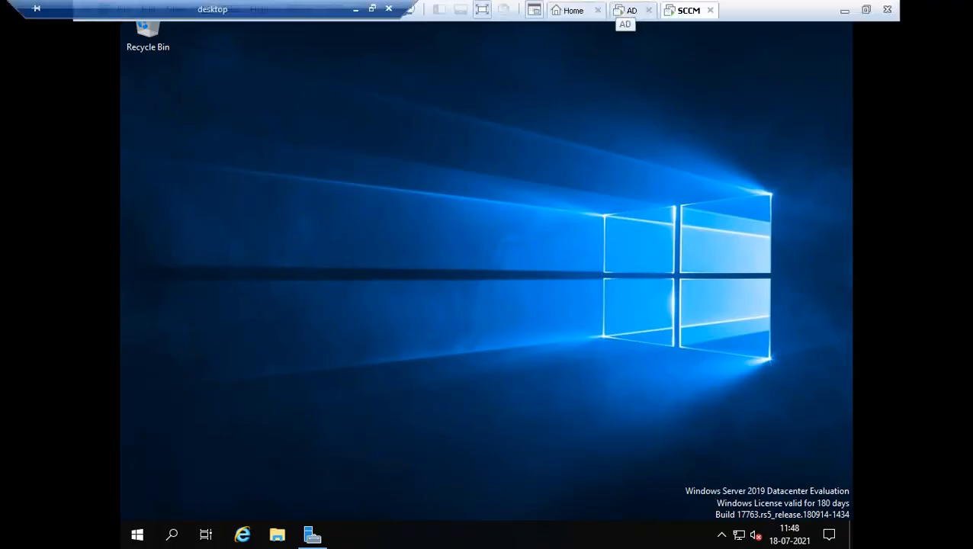
right_click(599, 138)
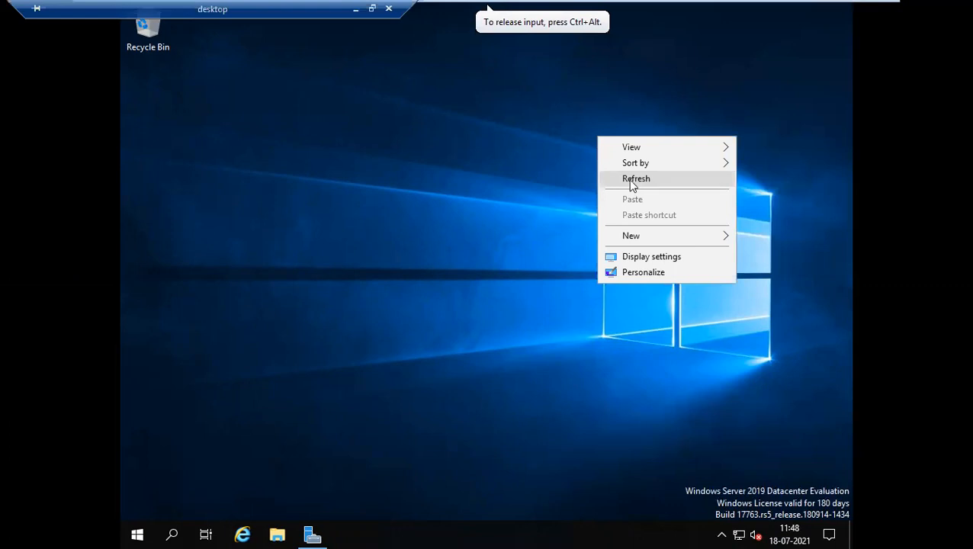
click(630, 181)
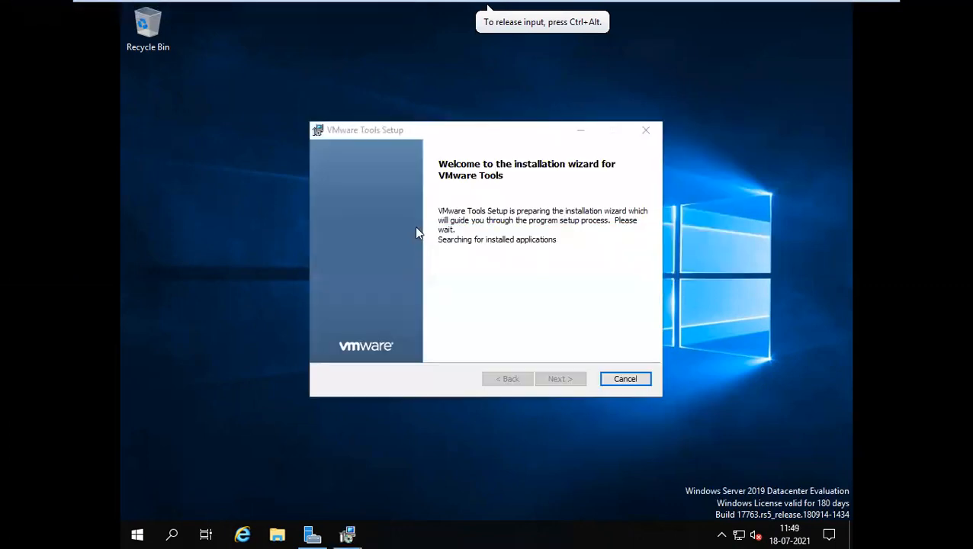
click(547, 380)
click(546, 380)
click(546, 380)
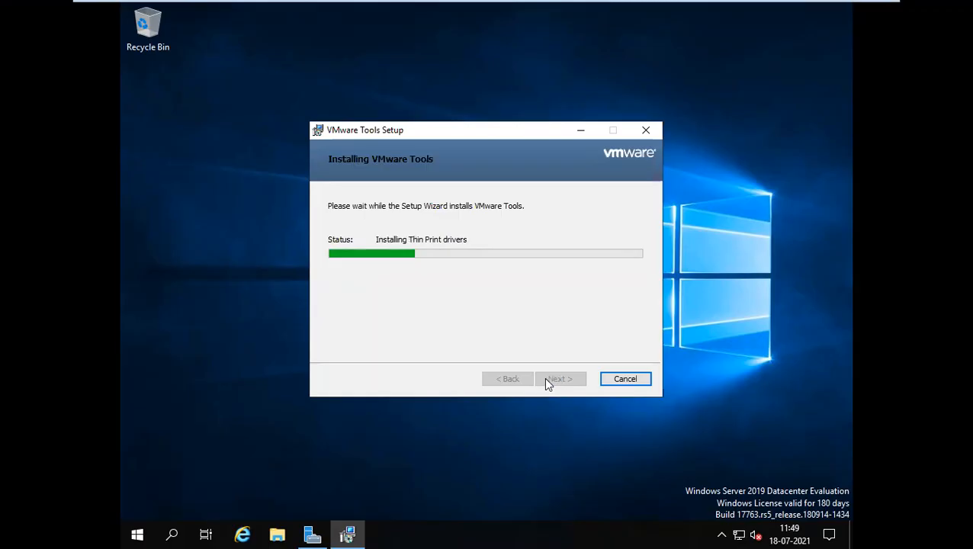
Finish the VMware Tools setup, agree to restart the guest, and minimize the VM window.
right_click(294, 105)
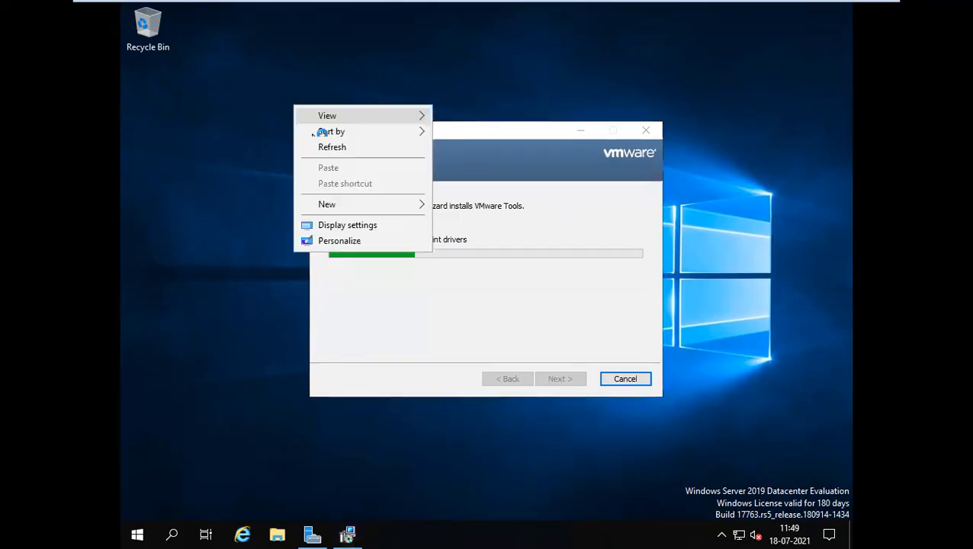
click(328, 149)
right_click(218, 113)
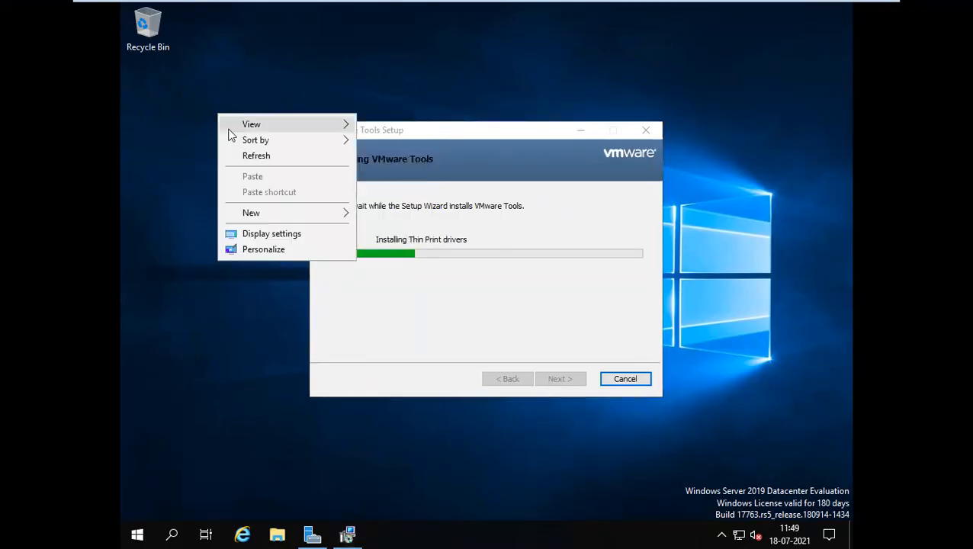
click(253, 157)
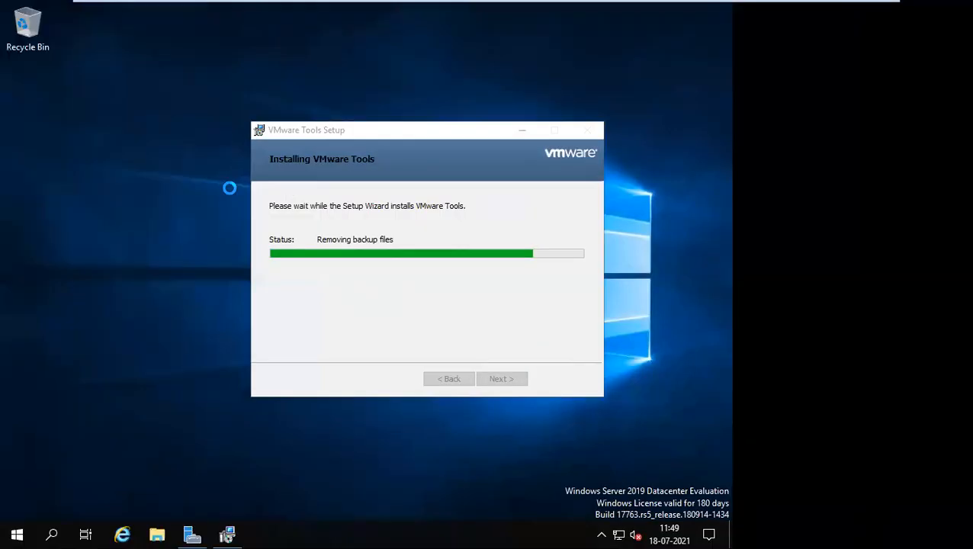
right_click(87, 138)
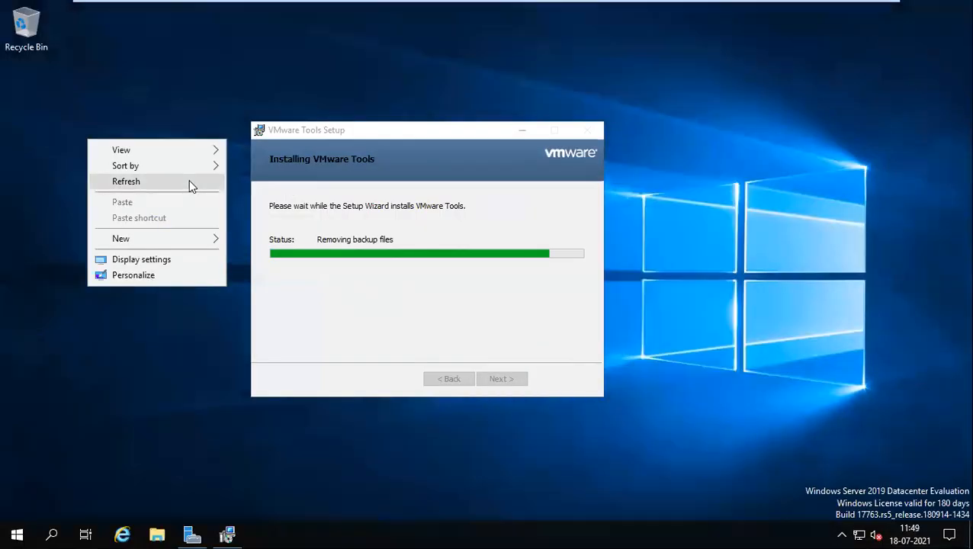
click(190, 183)
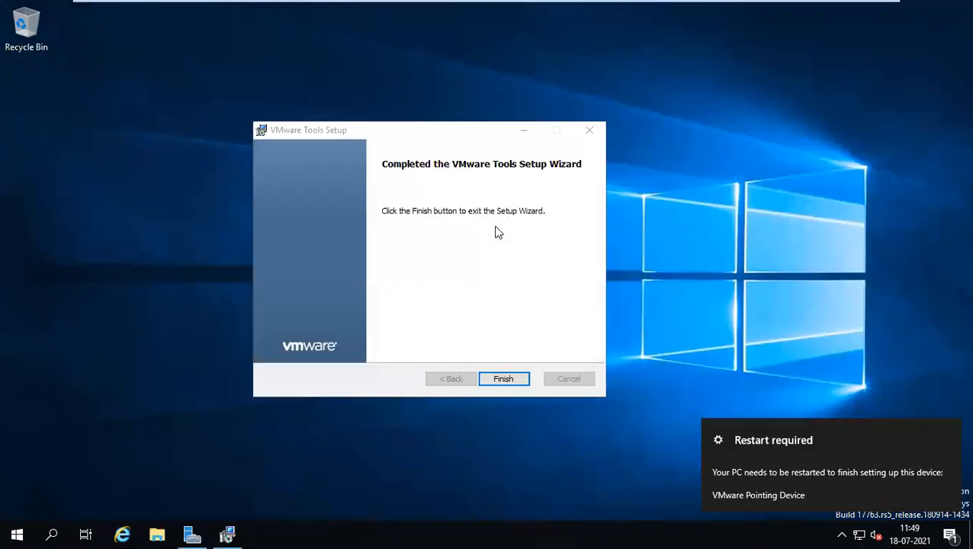
click(501, 378)
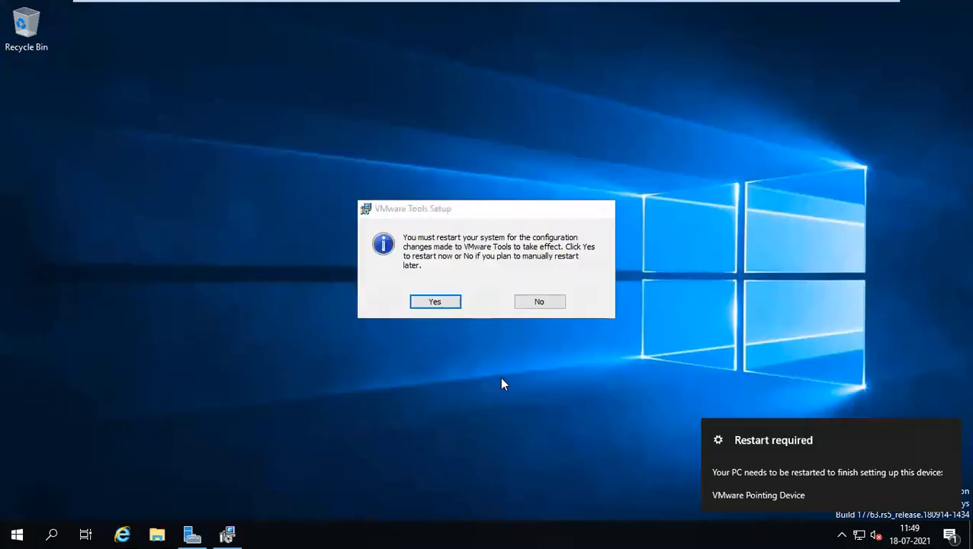
click(440, 307)
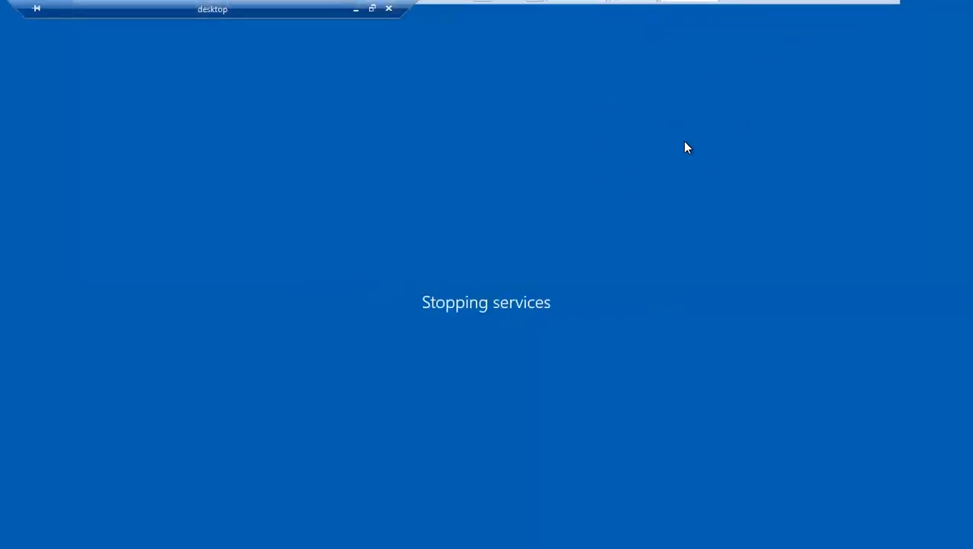
click(353, 9)
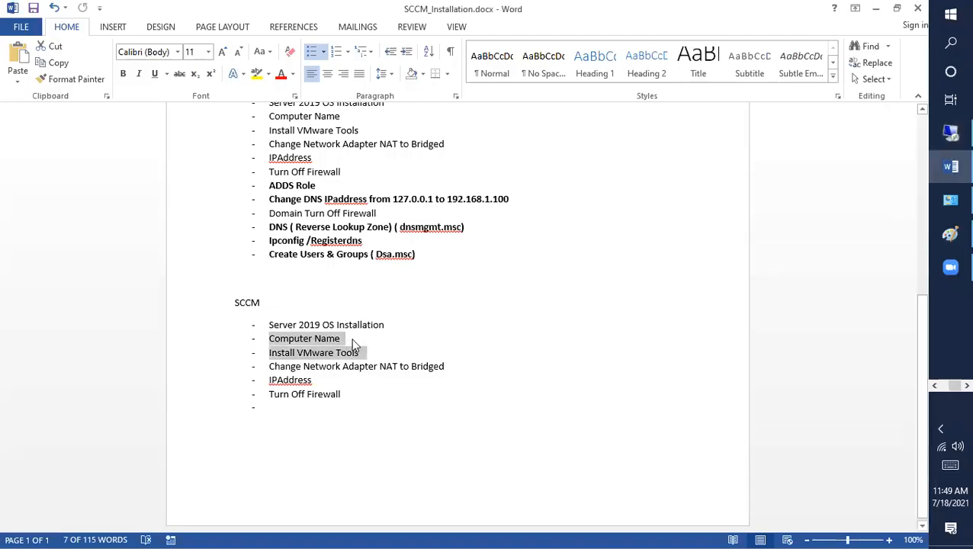
Insert a 'License Activated' bullet below 'Server 2019 OS Installation', fix its spelling, and save.
click(395, 328)
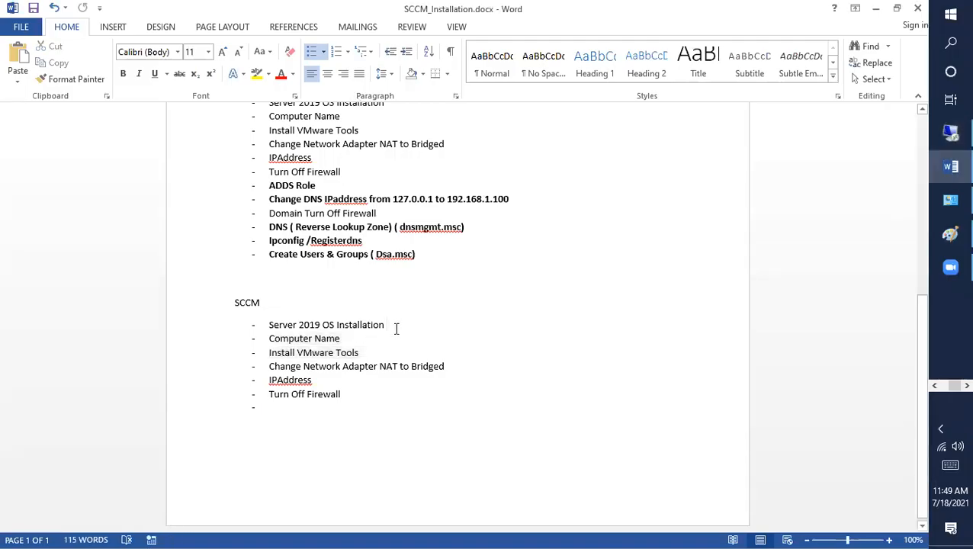
key(Return)
text(II)
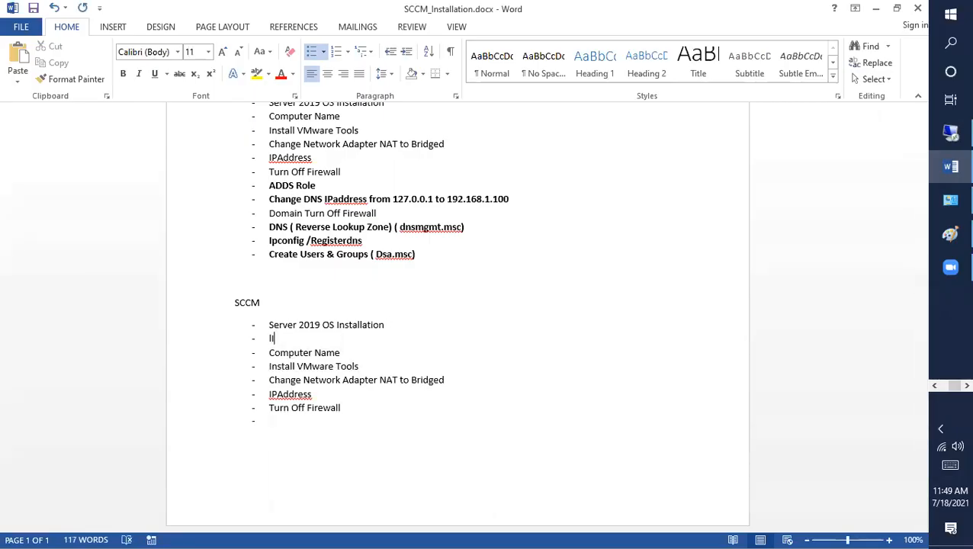
key(BackSpace)
text(aCTIVATES)
key(BackSpace)
key(BackSpace)
key(BackSpace)
key(BackSpace)
key(BackSpace)
key(BackSpace)
key(BackSpace)
key(BackSpace)
key(BackSpace)
key(BackSpace)
key(ctrl+s)
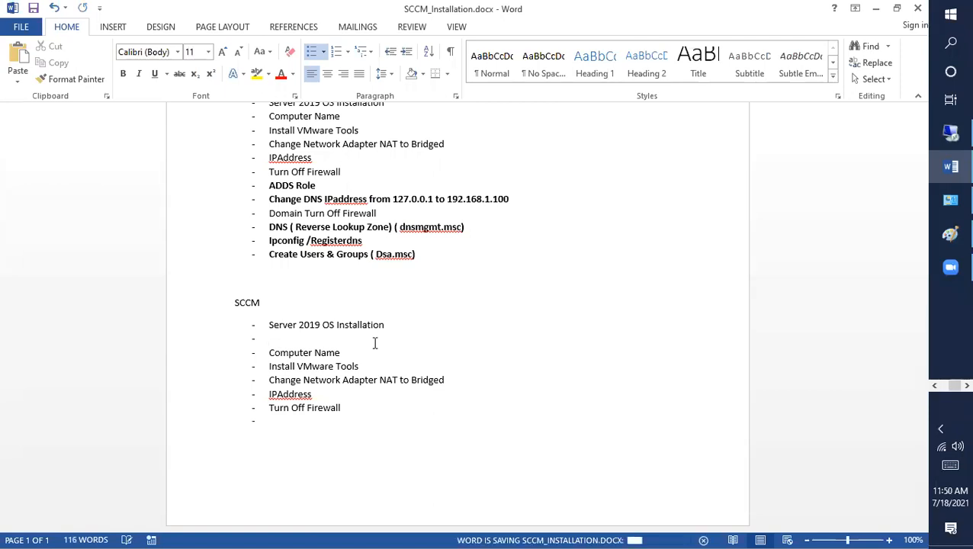
text(Li)
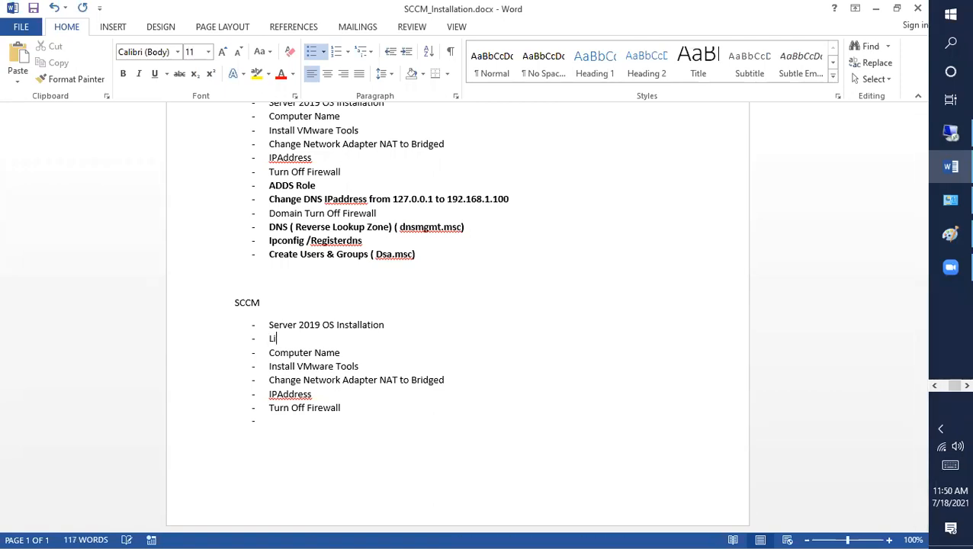
text(cesnse)
right_click(305, 342)
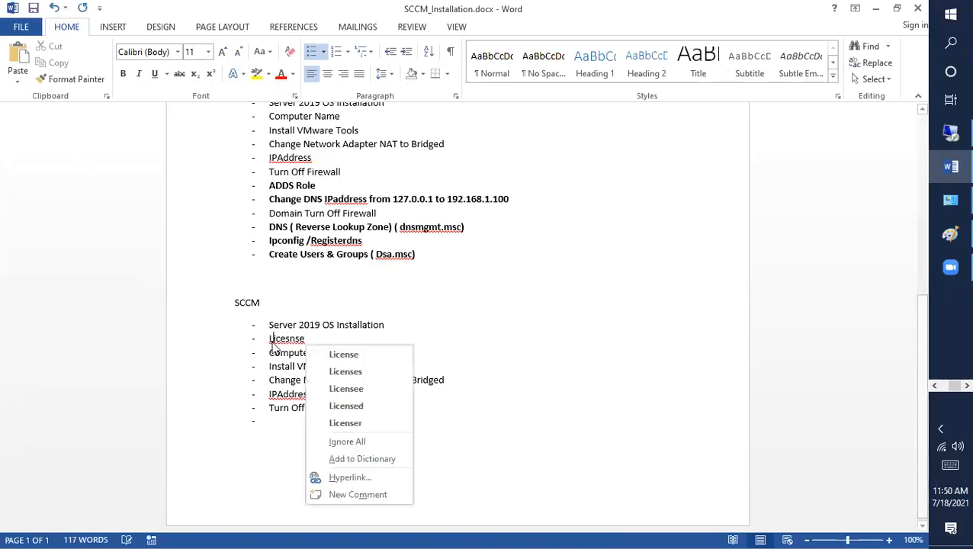
click(343, 355)
text(A)
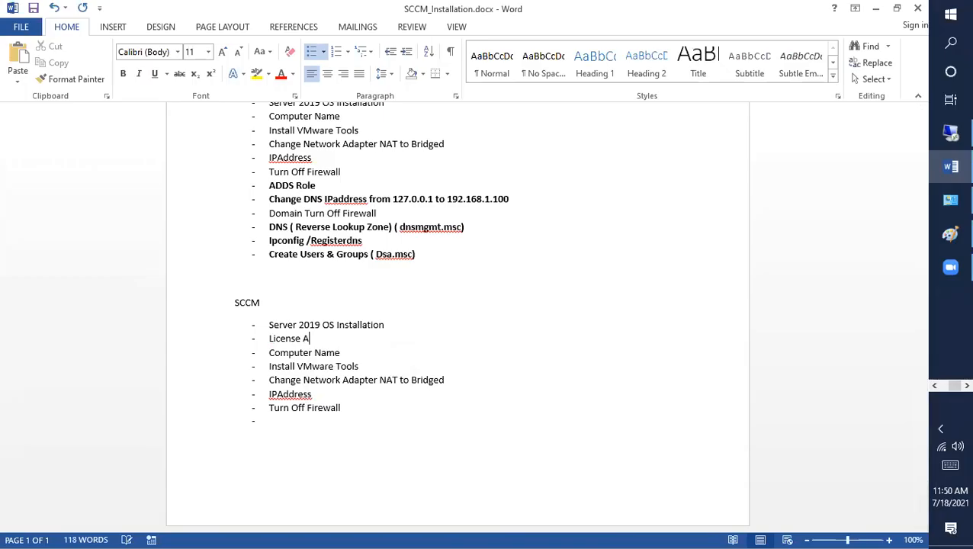
text(ctivated)
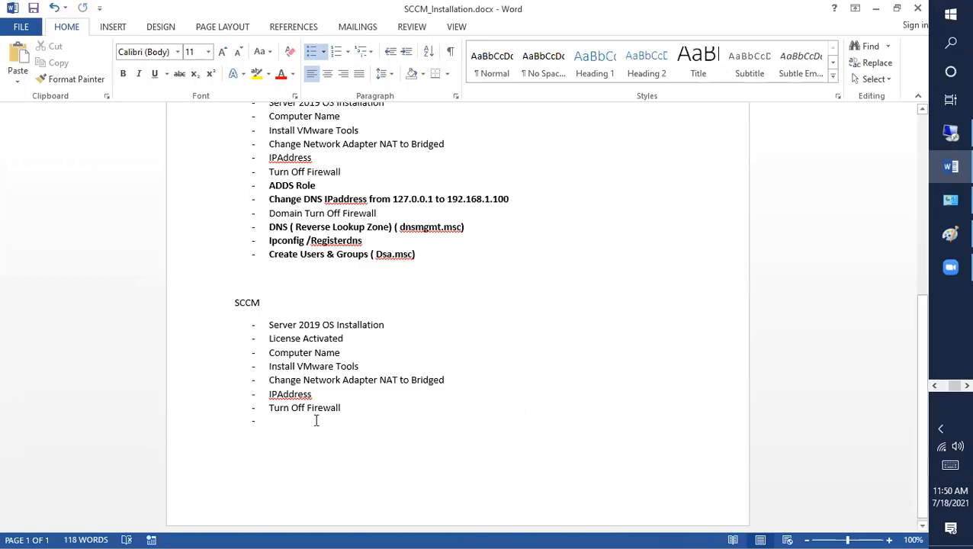
Select the 'Install VMware Tools' item and put the cursor after 'Bridged' in the checklist.
drag(374, 357, 369, 369)
click(459, 382)
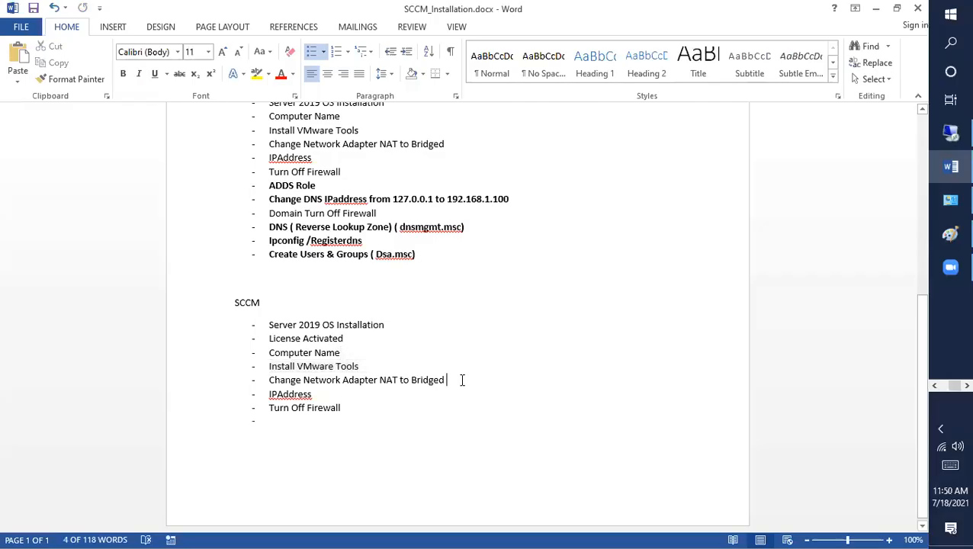
click(934, 388)
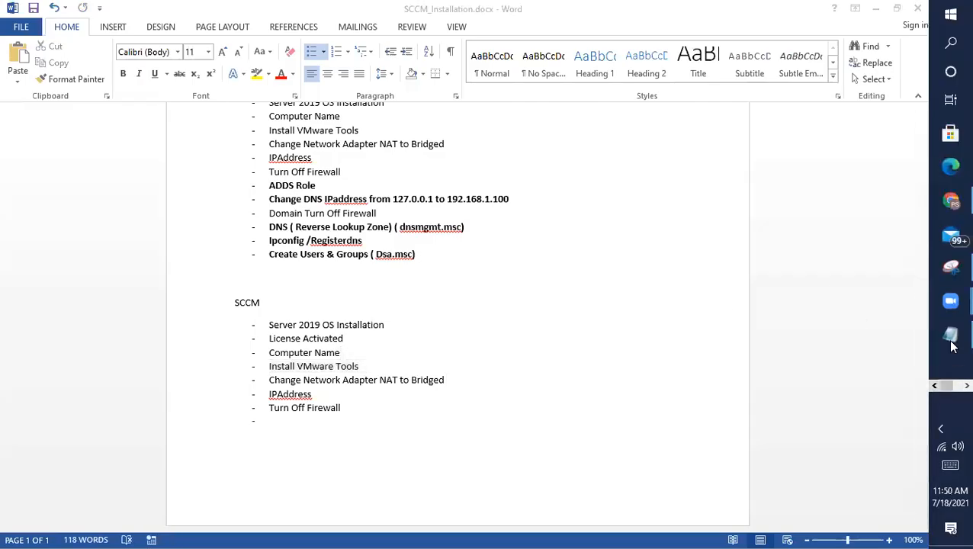
click(954, 386)
Sign in to the restarted SCCM guest as Administrator, then minimize the VM window.
click(952, 169)
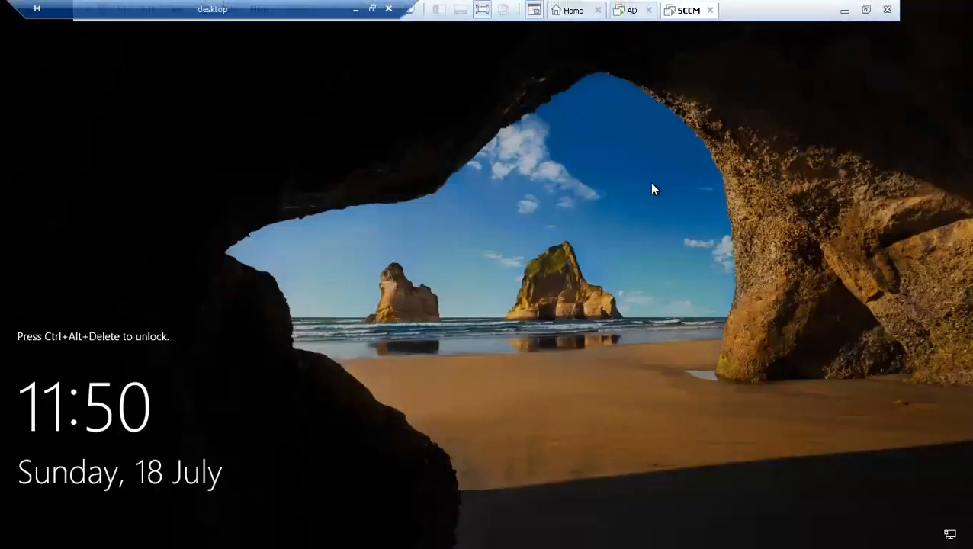
key(ctrl+alt+Insert)
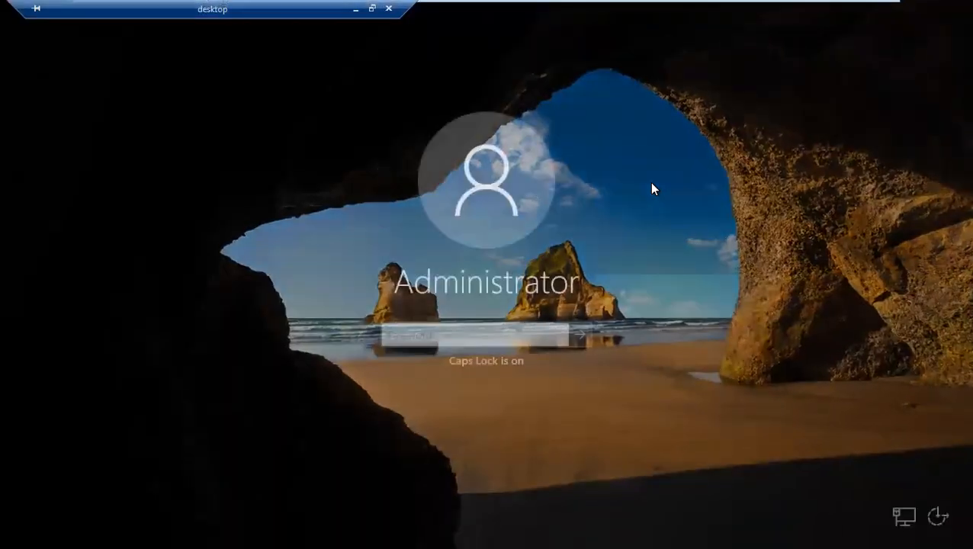
key(Caps_Lock)
text(••••)
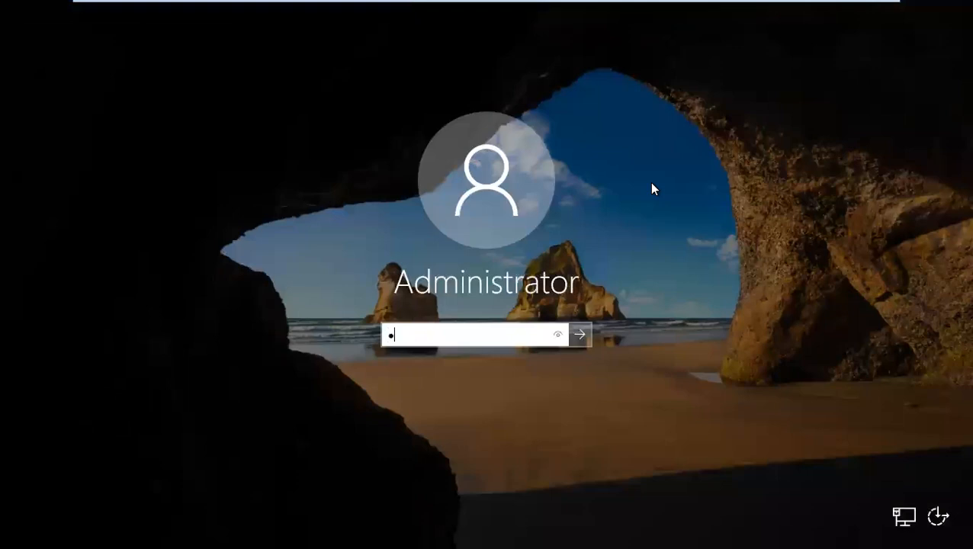
text(••••••)
key(Return)
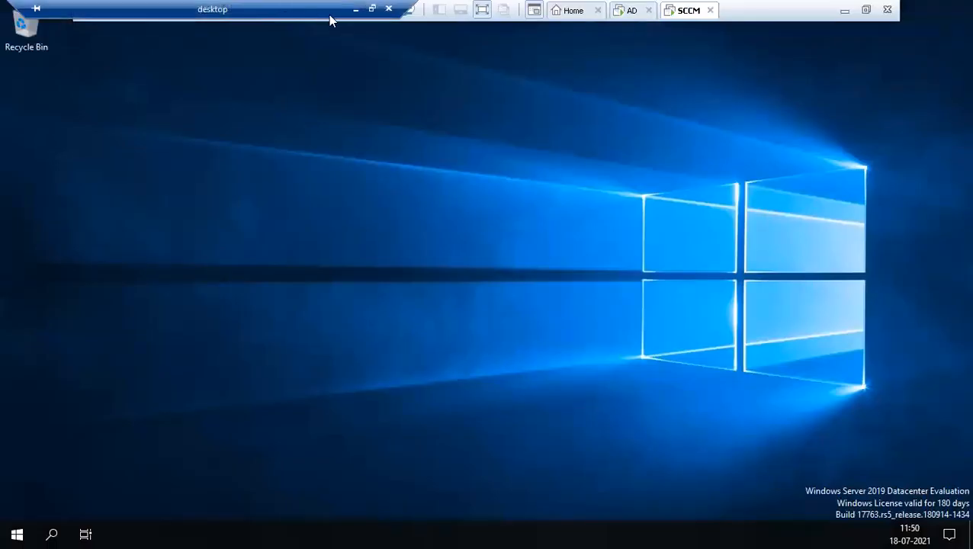
click(355, 9)
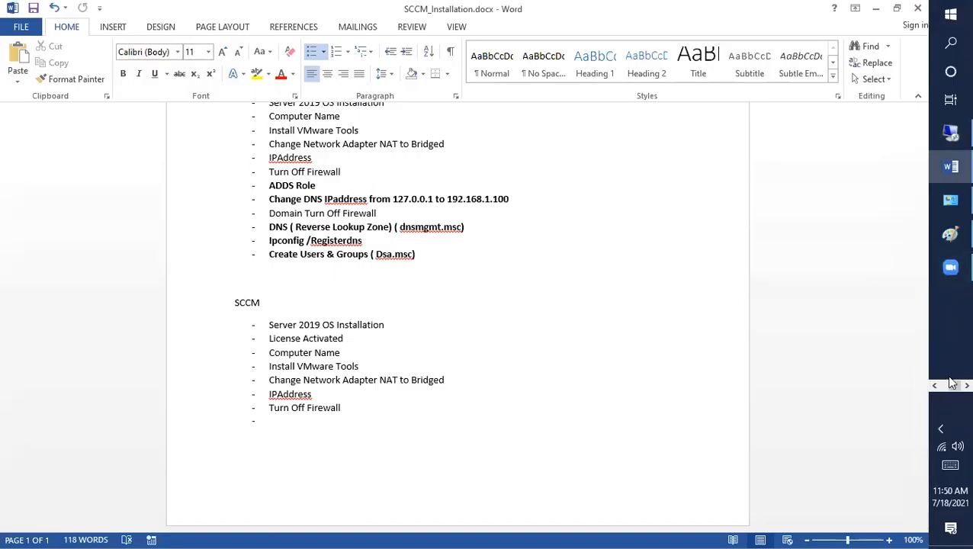
Change the SCCM VM's network adapter connection from NAT to Bridged in its settings.
click(950, 132)
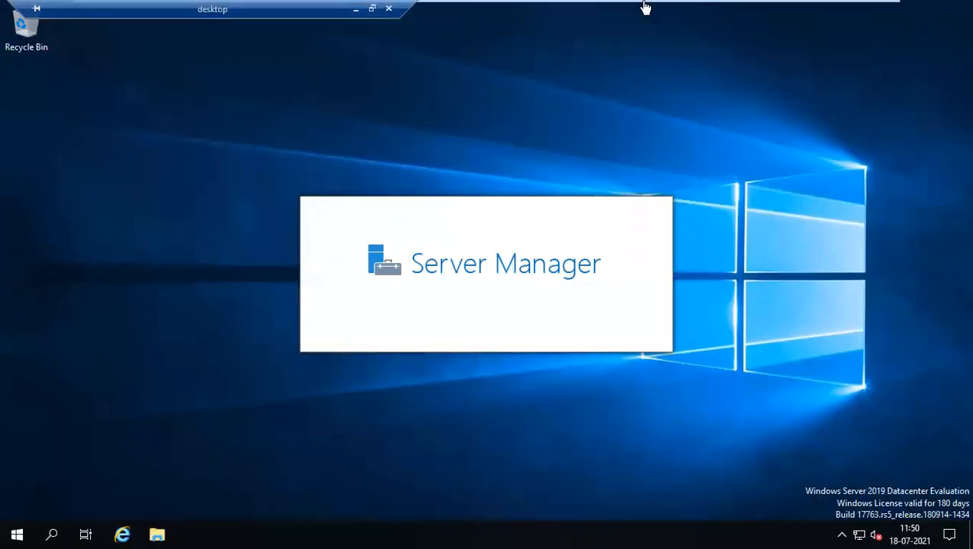
mouse_move(645, 7)
right_click(682, 11)
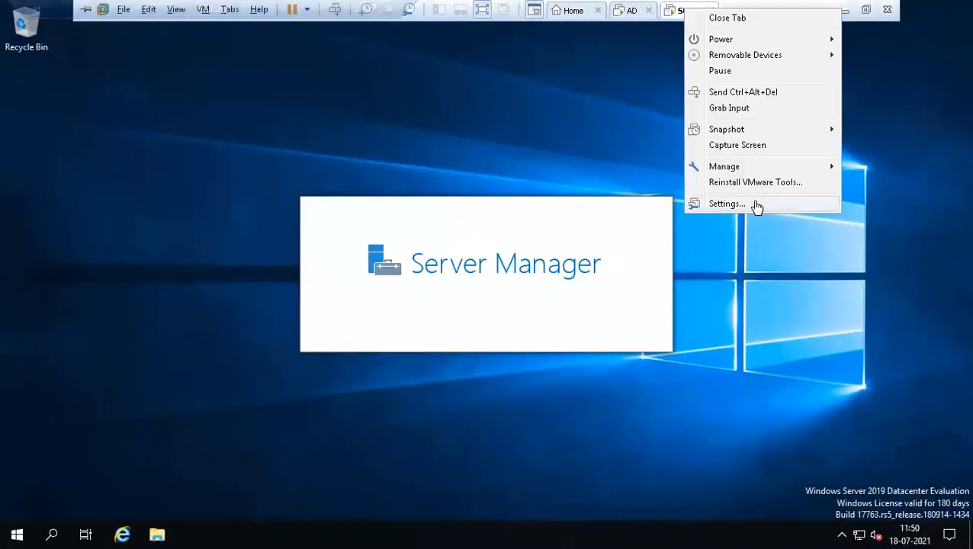
click(727, 205)
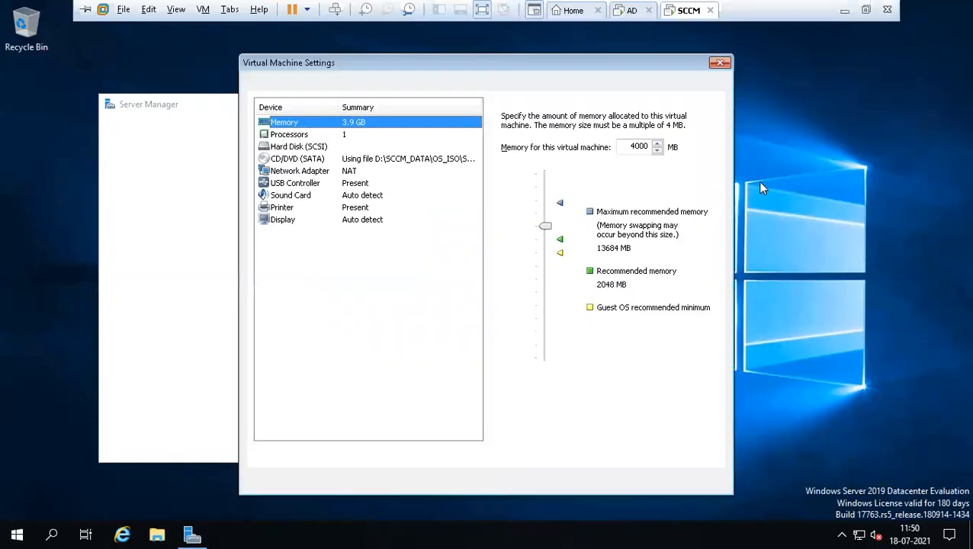
click(309, 172)
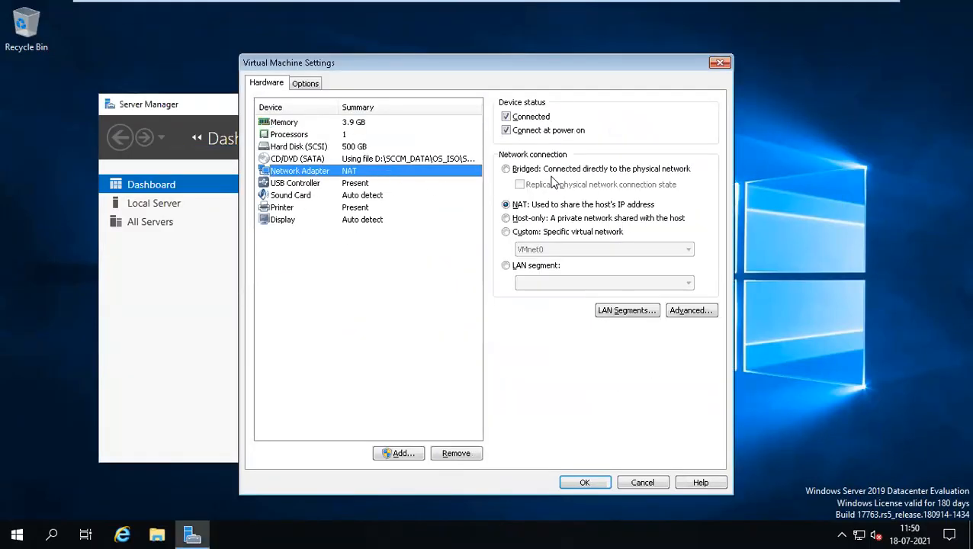
click(528, 169)
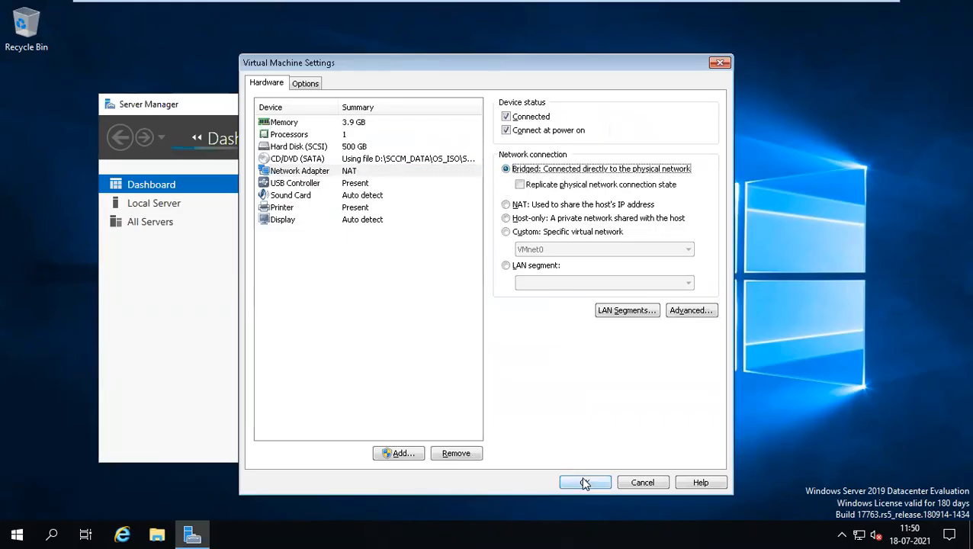
click(585, 483)
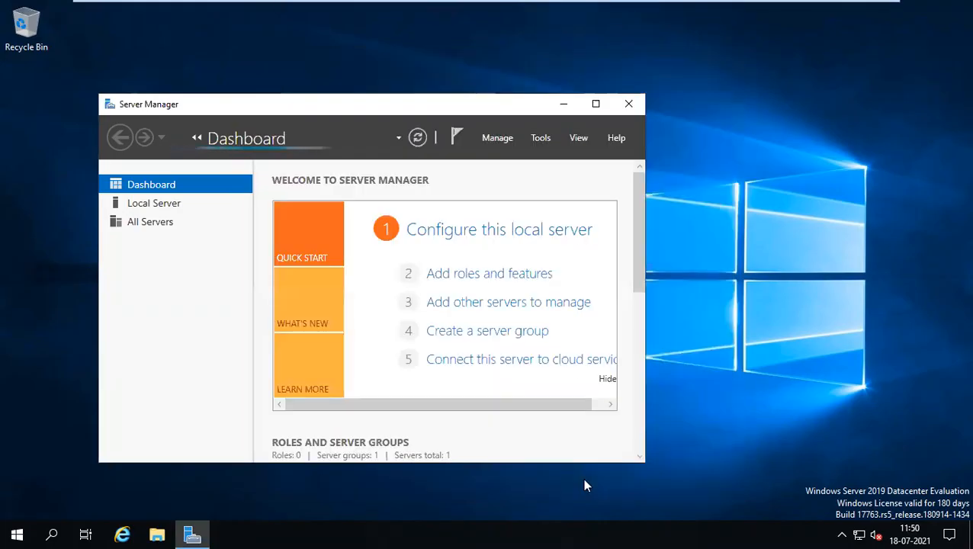
Minimize Server Manager, refresh the desktop, and accept the network discovery prompt.
click(563, 107)
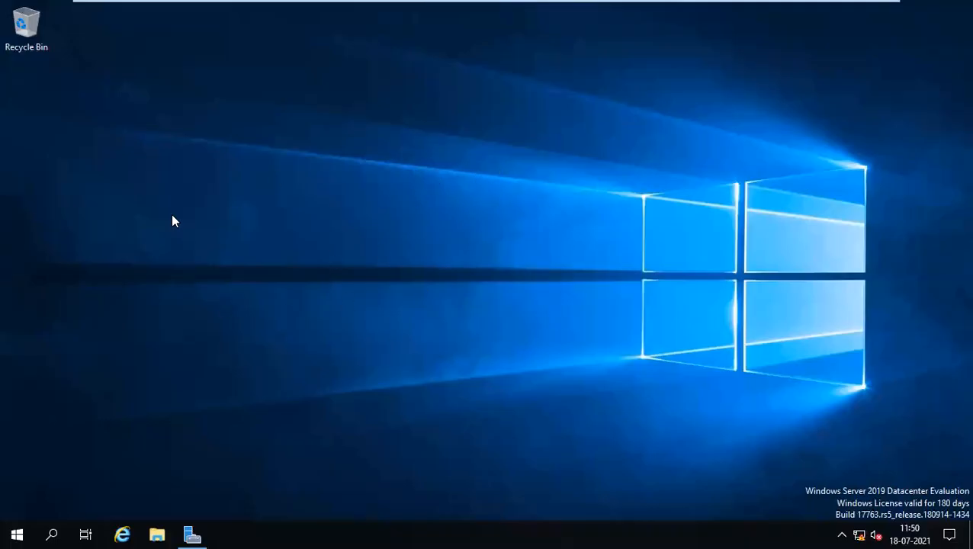
right_click(211, 231)
click(211, 231)
click(822, 264)
Run NCPA.CPL and open Ethernet0's Internet Protocol Version 4 (TCP/IPv4) properties.
key(super+r)
text(NCPA.CPL)
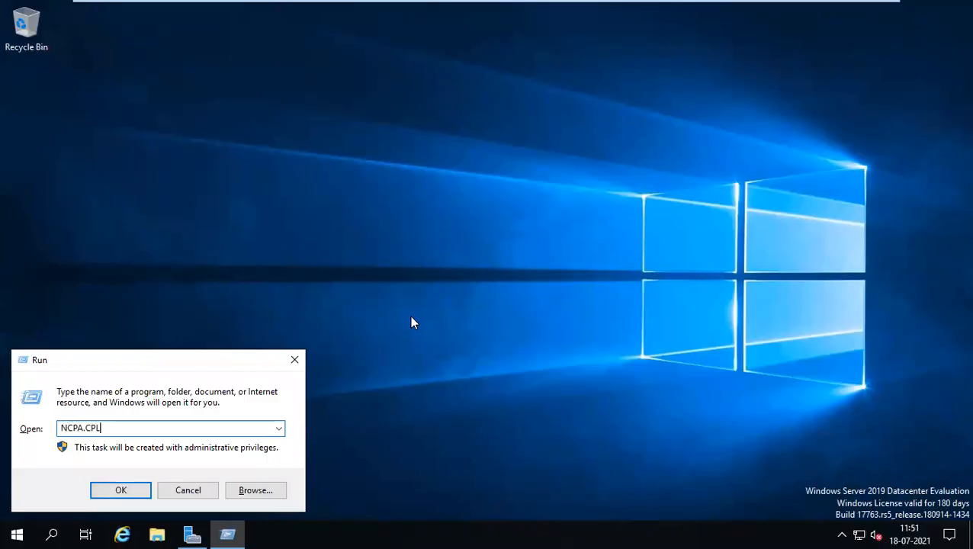
key(Return)
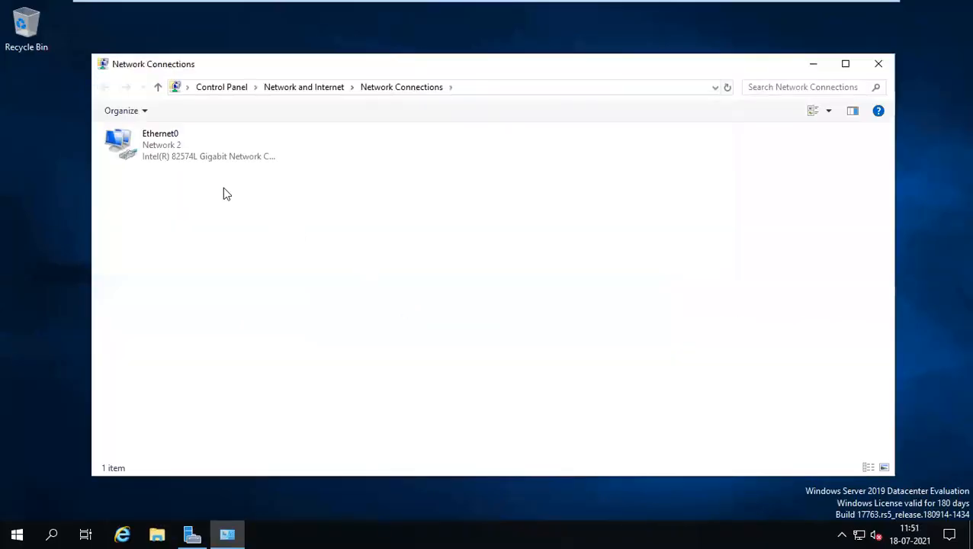
double_click(177, 150)
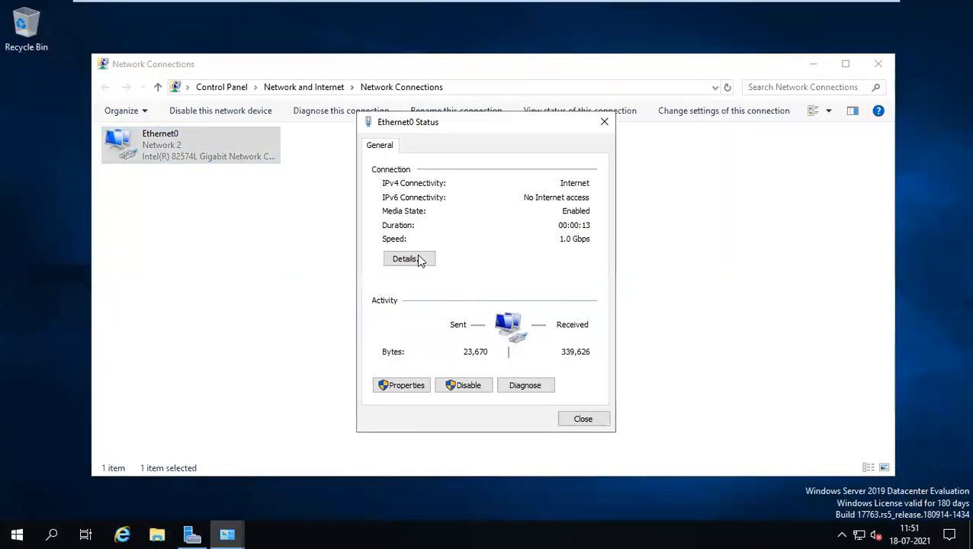
click(405, 389)
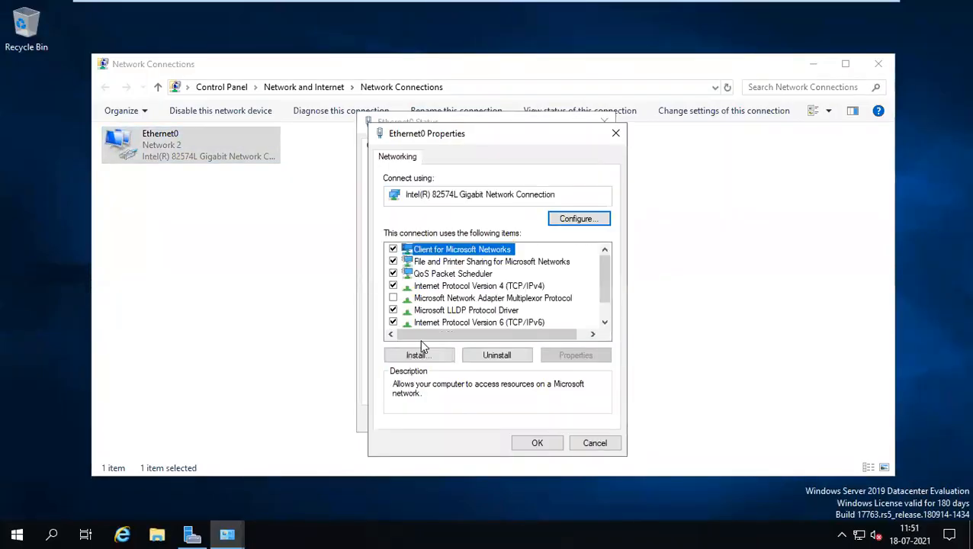
double_click(457, 286)
Switch to a static address and enter IP 192.168.1.110 with mask 255.255.255.0.
click(460, 294)
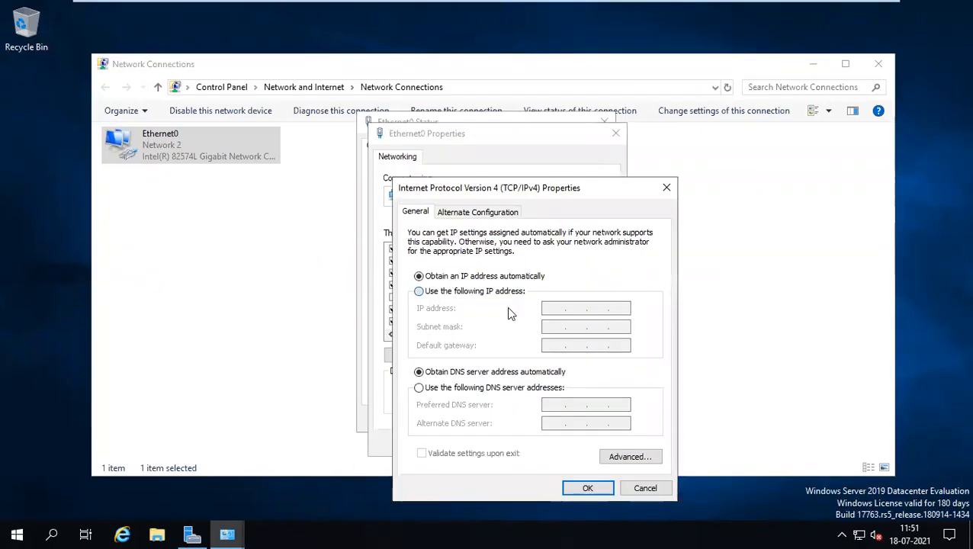
click(554, 308)
text(192 . 168 .)
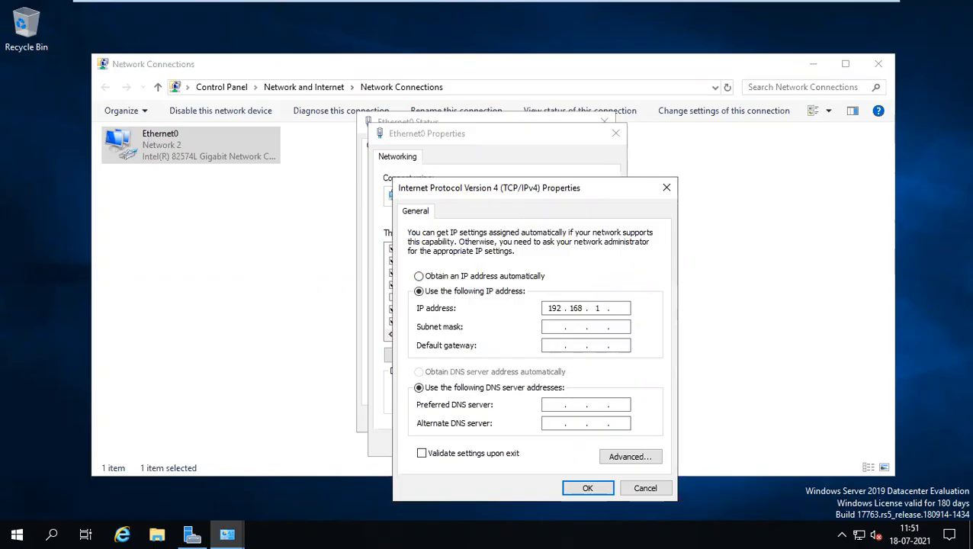
text(1 . 110)
key(Tab)
key(Tab)
key(Tab)
key(Tab)
Set preferred DNS to 192.168.1.100, leave the alternate DNS empty, and save.
text(192 . 168 . 1 .)
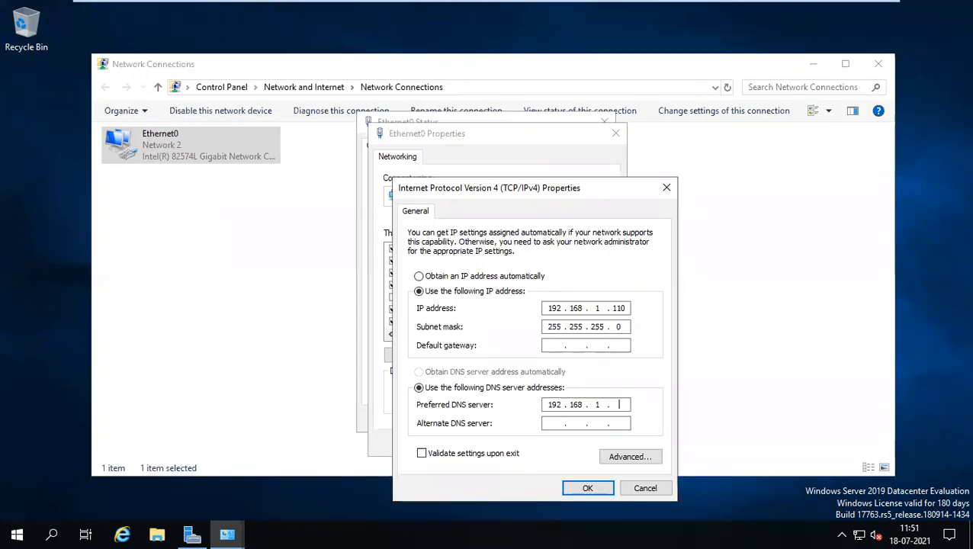
text(110)
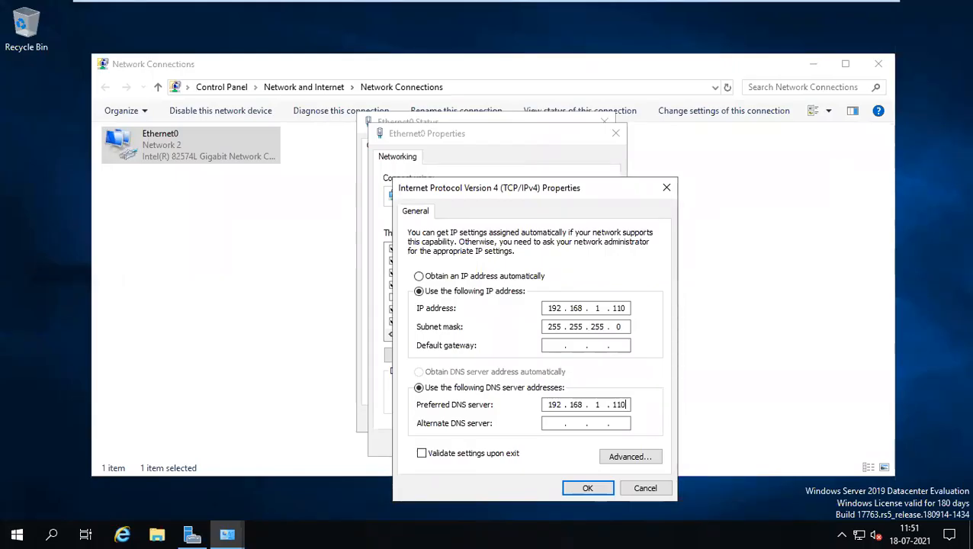
key(BackSpace)
key(BackSpace)
text(00)
text(192 . 168 . )
text(1 . 101)
key(BackSpace)
key(BackSpace)
key(BackSpace)
key(BackSpace)
key(BackSpace)
key(BackSpace)
key(BackSpace)
key(BackSpace)
key(BackSpace)
mouse_move(594, 2)
click(588, 489)
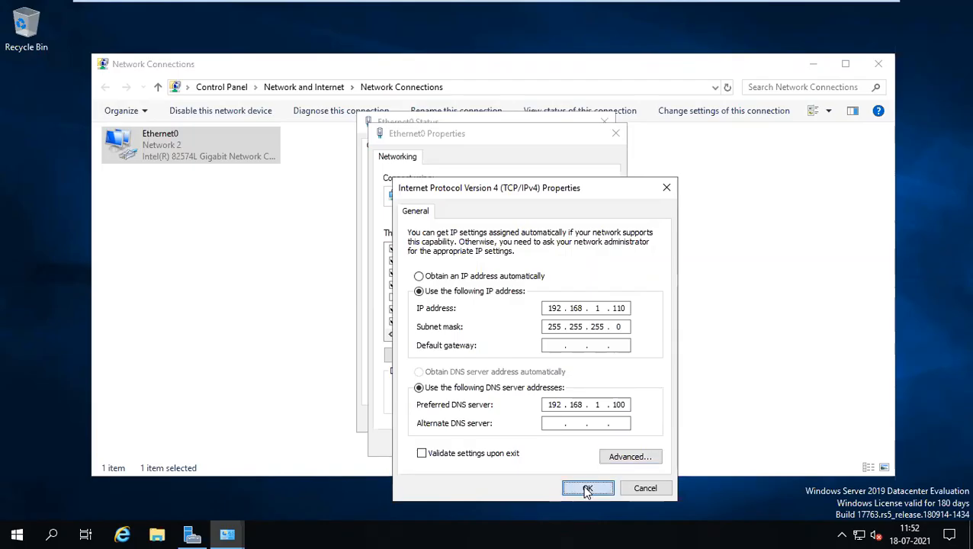
Close the Ethernet0 properties and status windows, then go to the IPAddress line in the checklist.
click(544, 444)
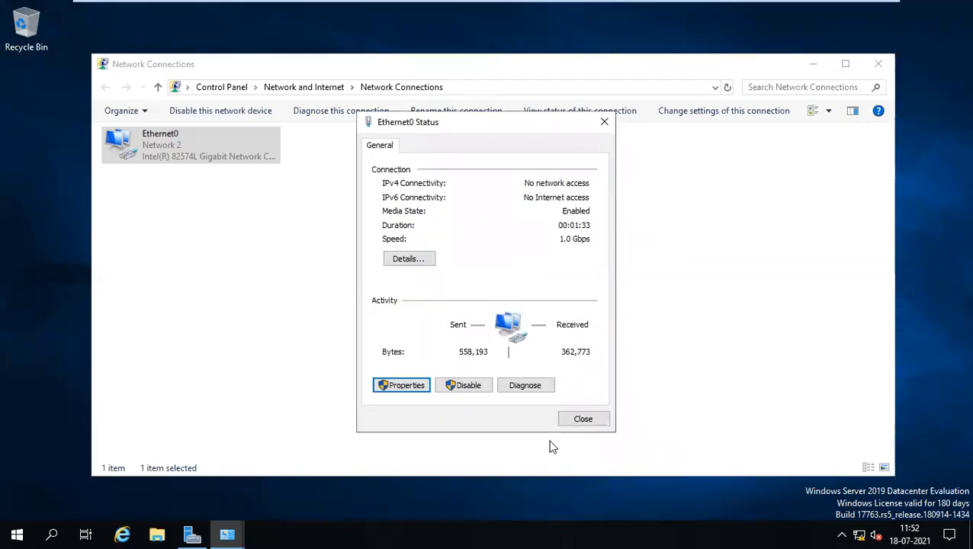
click(582, 419)
mouse_move(623, 7)
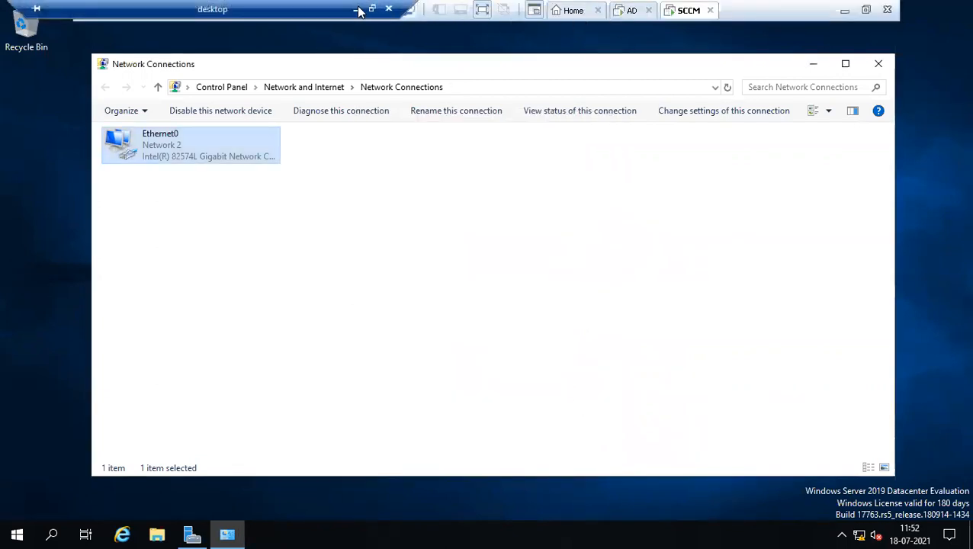
click(355, 9)
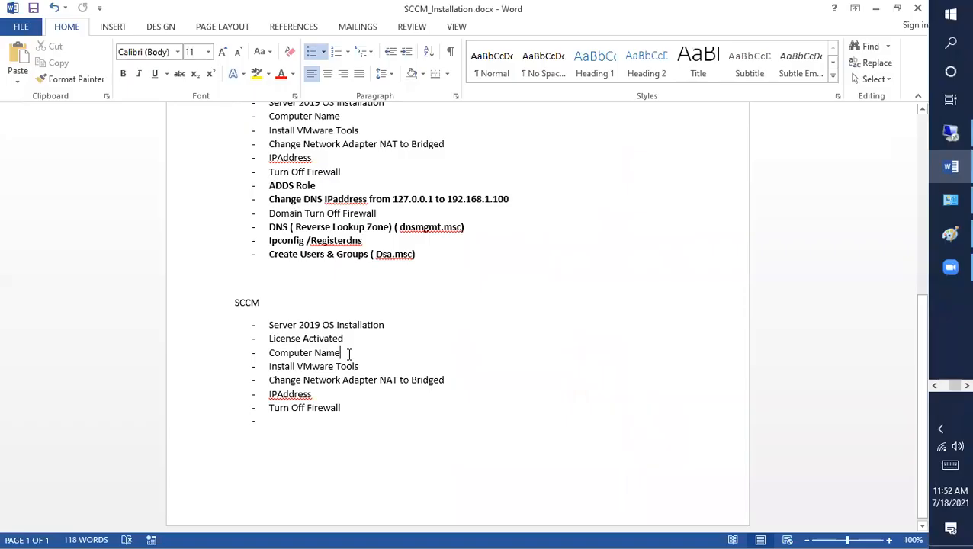
click(363, 394)
Turn off Windows Defender Firewall for private and public networks via FIREWALL.CPL, then close the windows.
click(946, 139)
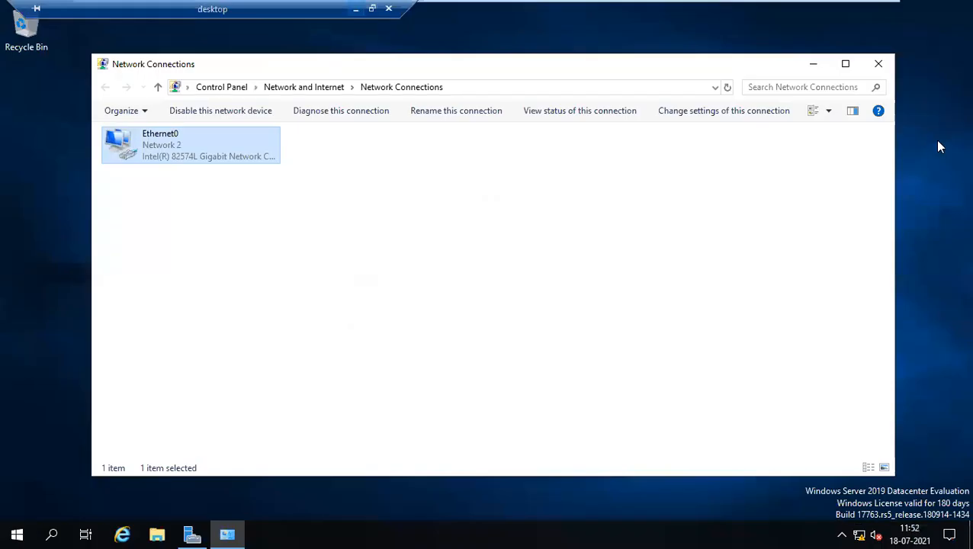
click(490, 274)
key(super+r)
text(F)
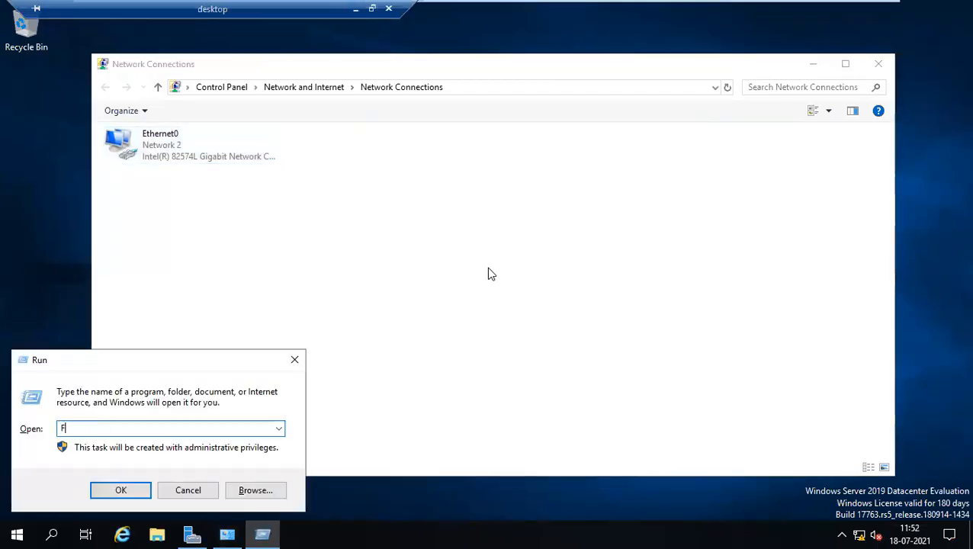
text(IREWA)
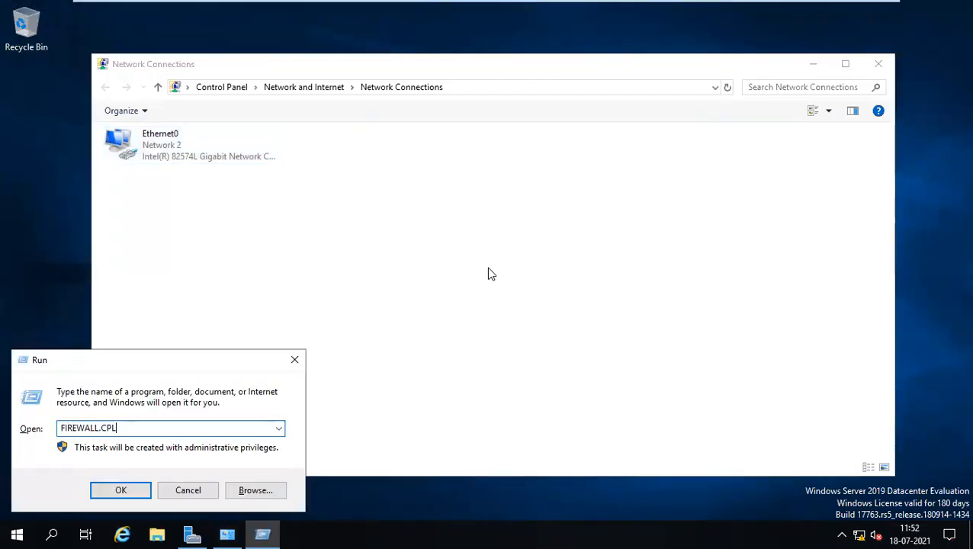
text(LL.CPL)
key(Return)
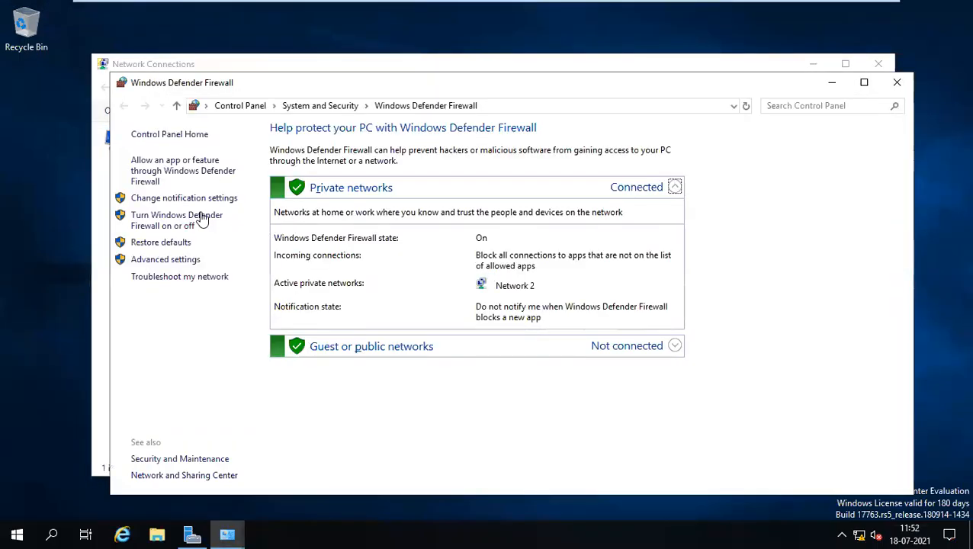
click(173, 199)
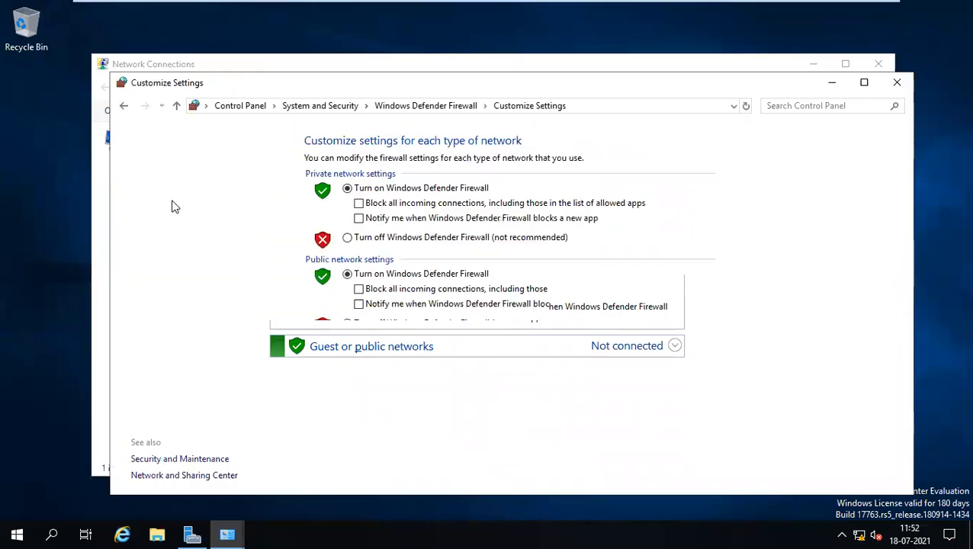
click(383, 239)
click(379, 325)
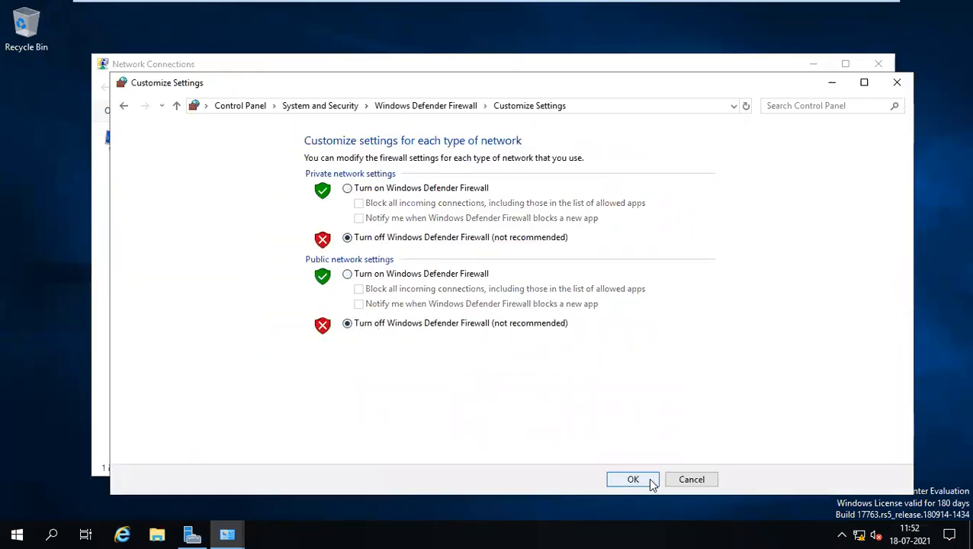
click(651, 482)
click(895, 84)
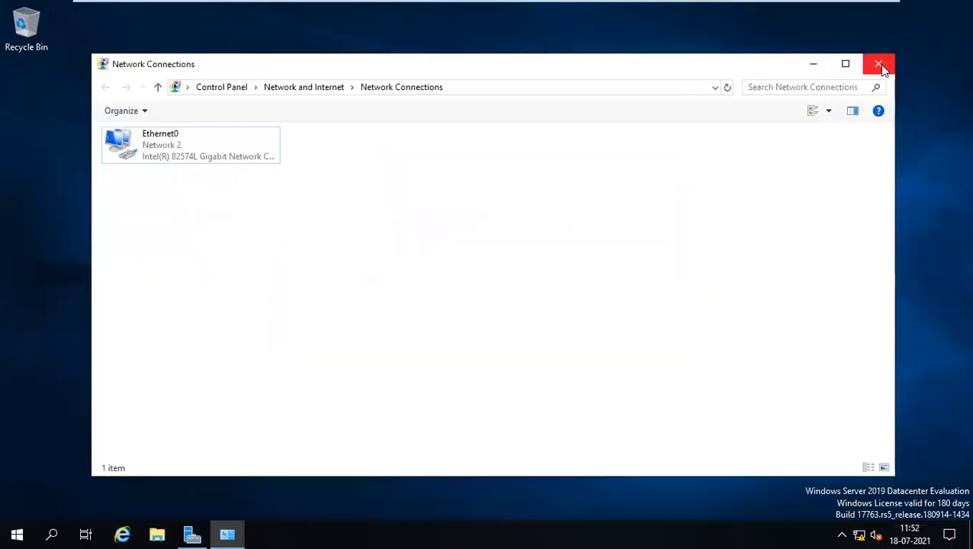
click(878, 64)
In the Word checklist, place the cursor on the empty bullet after 'Turn Off Firewall'.
mouse_move(564, 4)
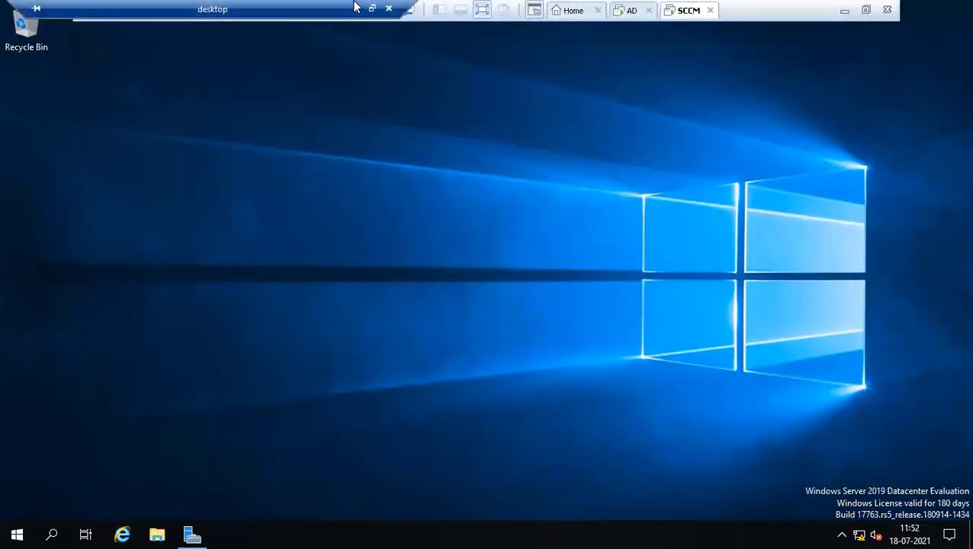
click(355, 8)
drag(347, 407, 266, 328)
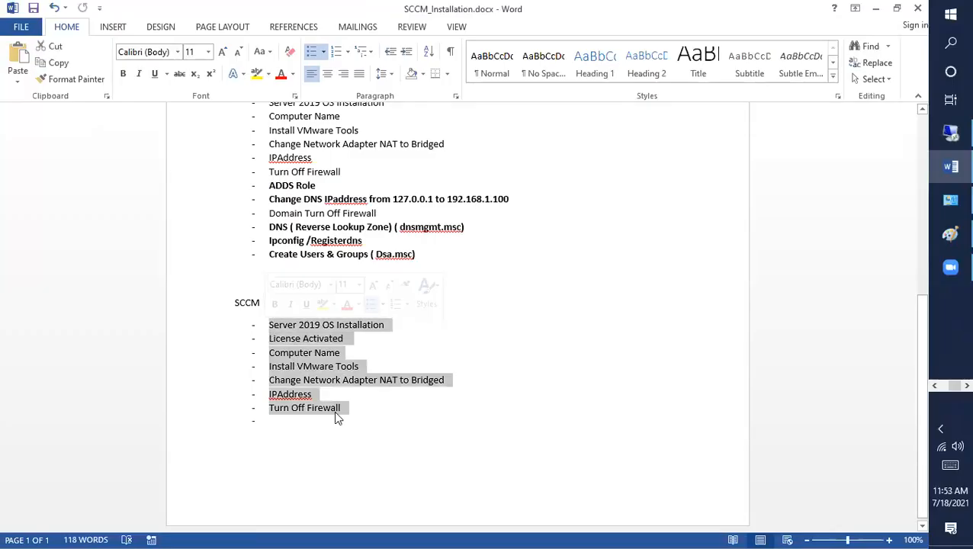
click(358, 417)
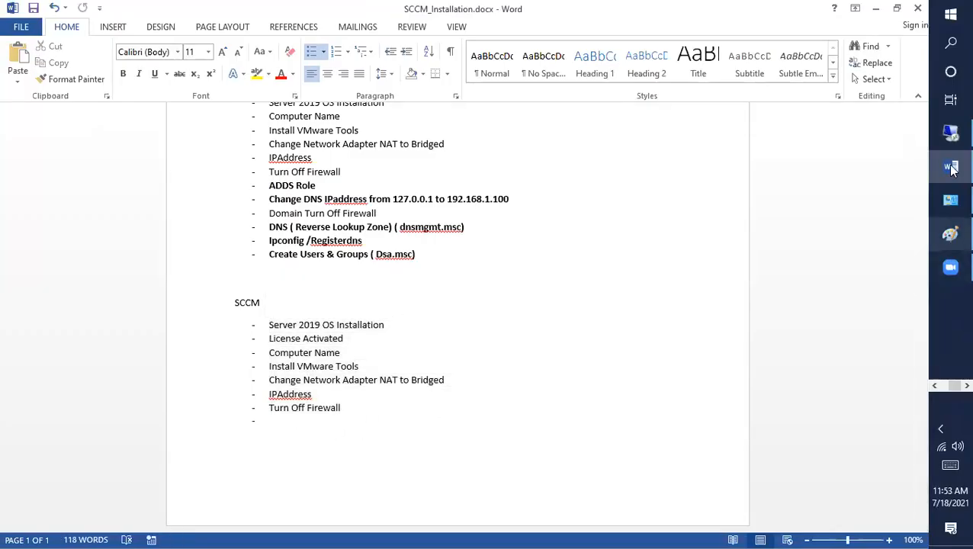
Browse to This PC > Local Disk (C:) > Program Files in File Explorer, then minimize it.
click(951, 133)
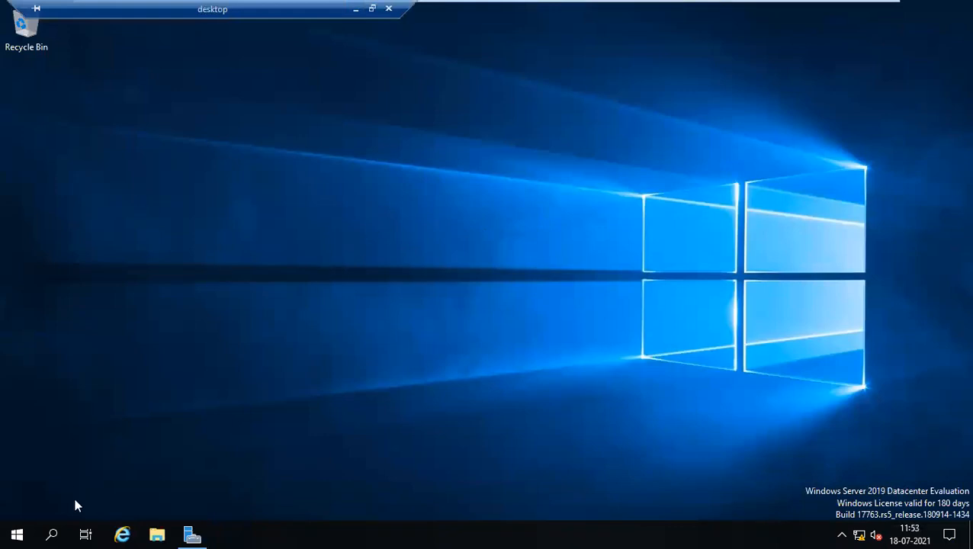
click(156, 534)
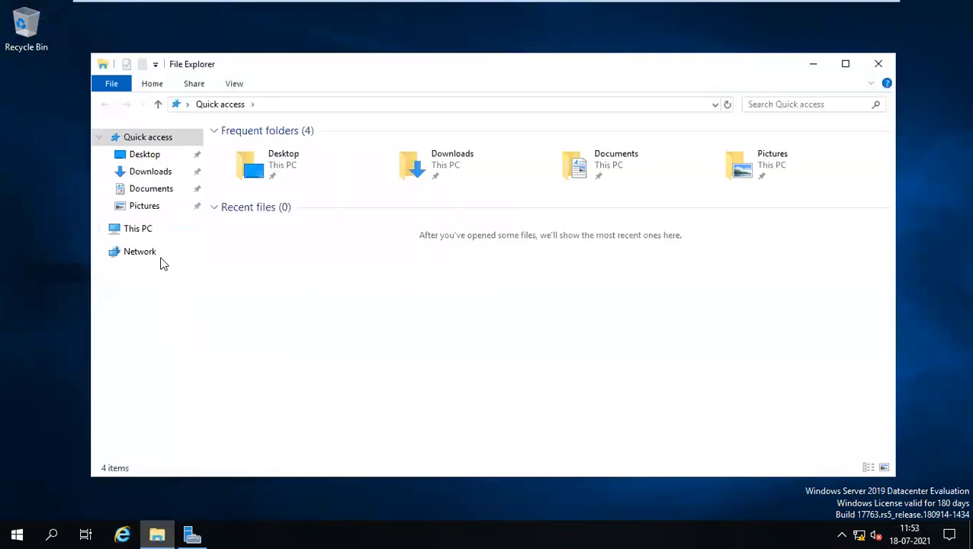
click(139, 231)
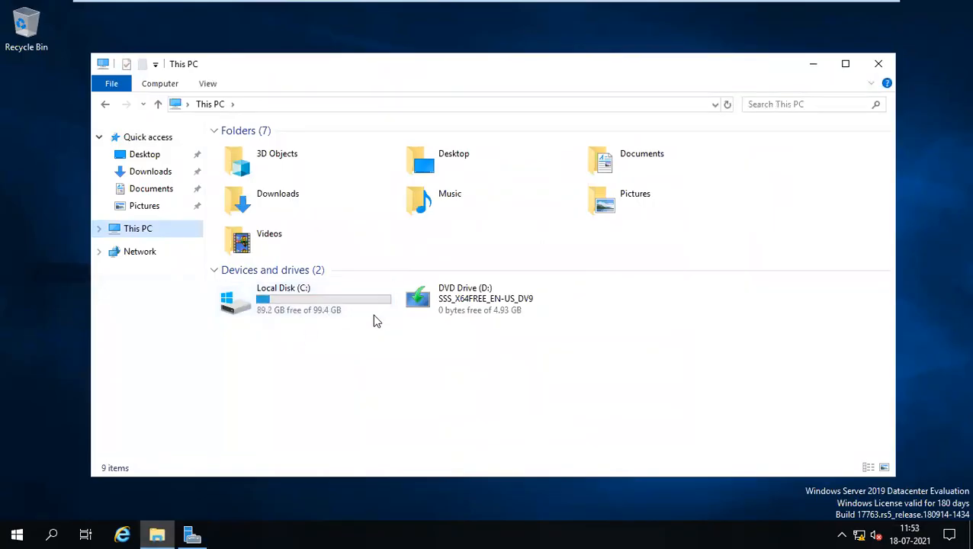
double_click(315, 311)
double_click(286, 158)
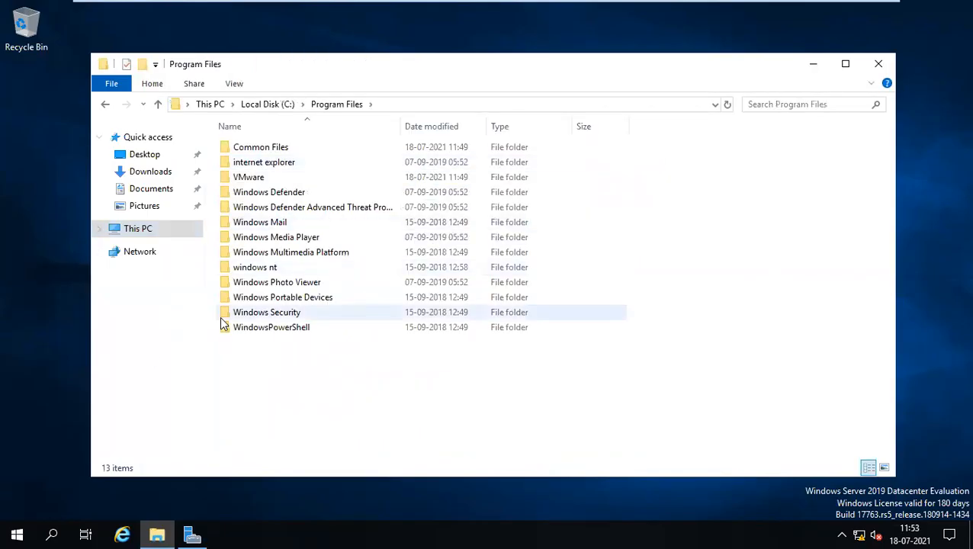
click(815, 65)
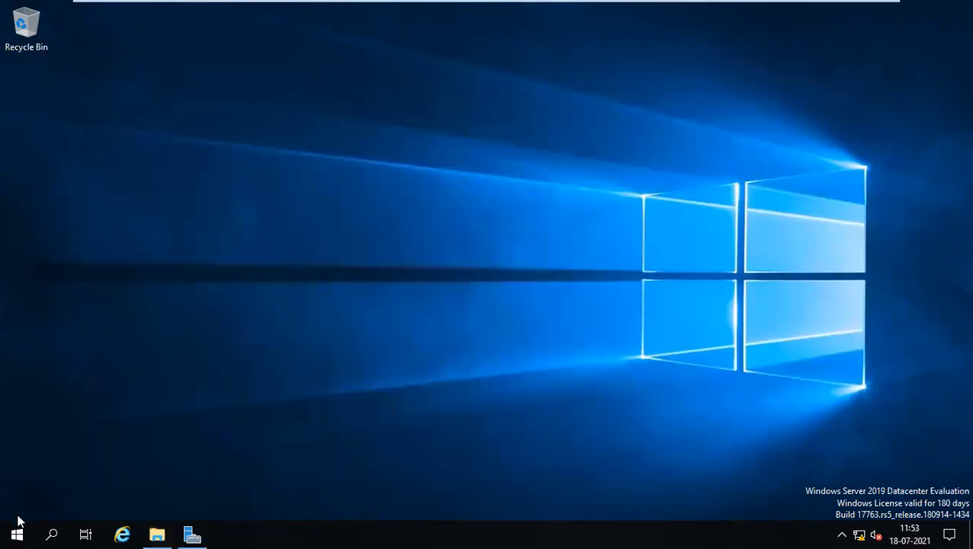
Launch Computer Management on the server with the COMPMGMT command.
key(super+r)
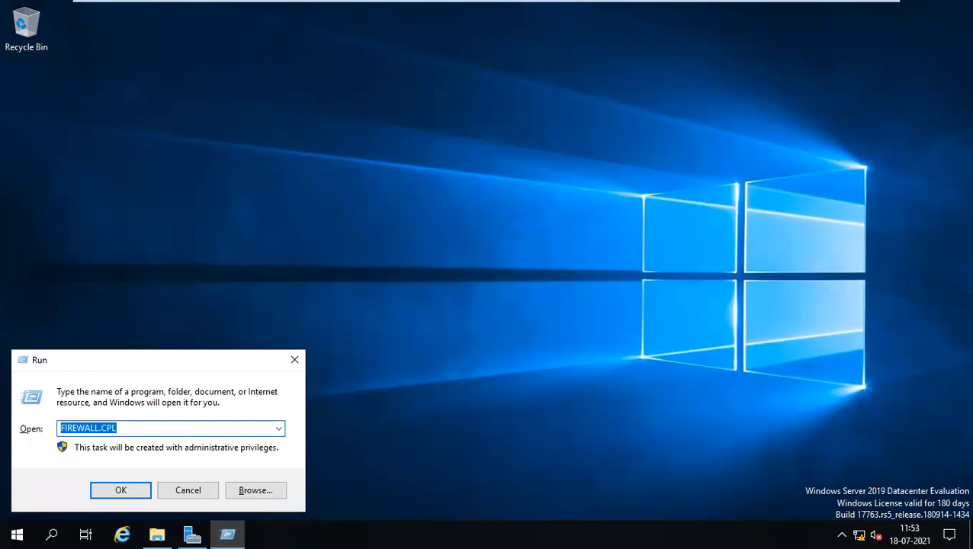
text(COMPMGMT.MSC)
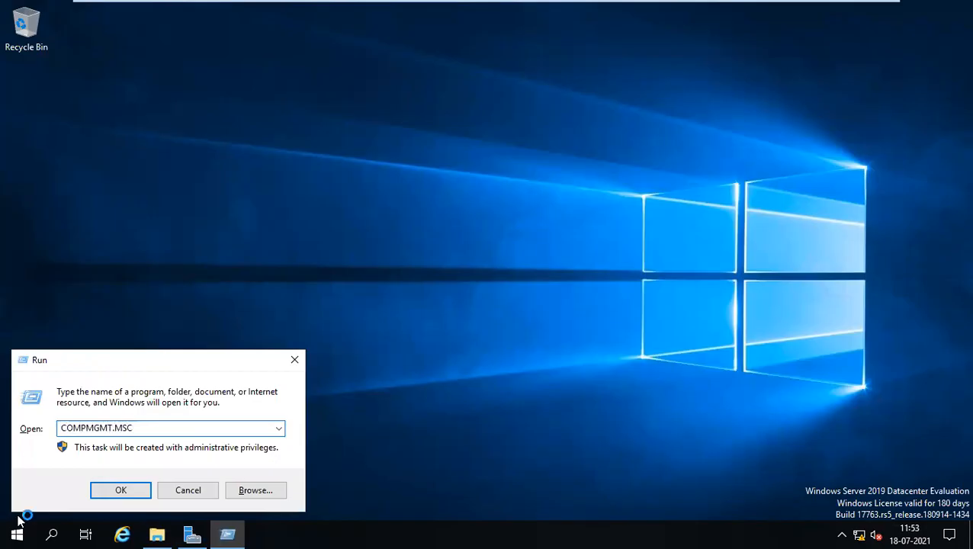
key(Return)
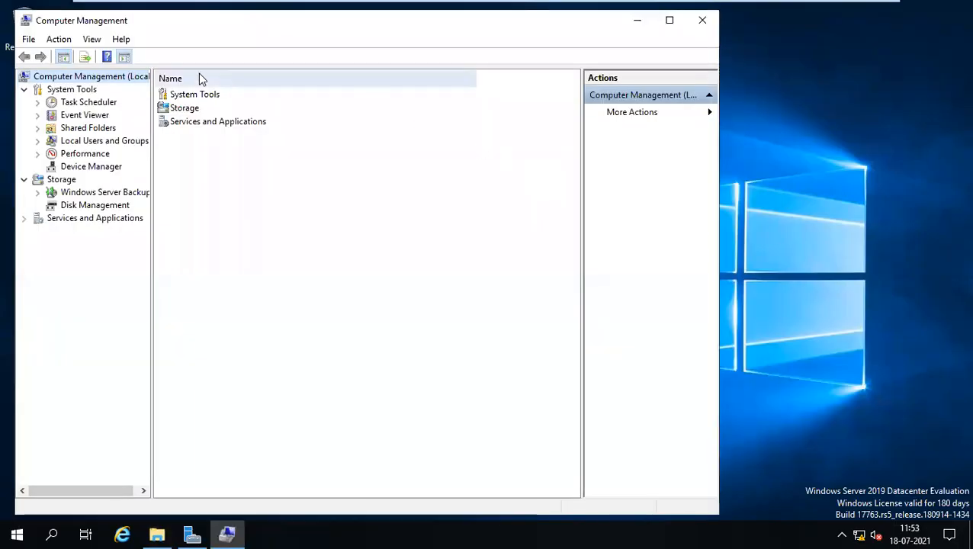
Add 'Compmgmt.msc' as the last checklist bullet in Word, save, and return to the VM.
mouse_move(417, 4)
click(357, 9)
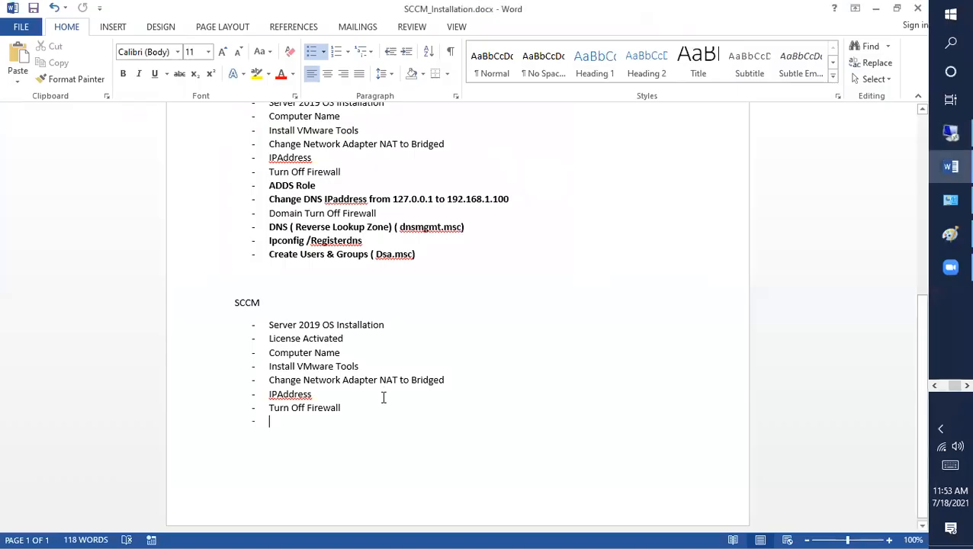
text(cO)
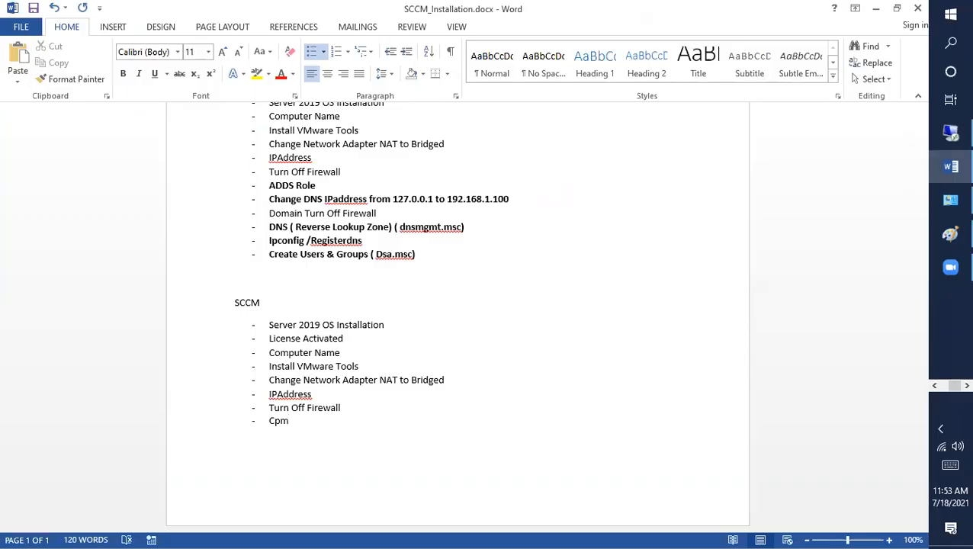
text(mpmgmt.msc)
key(ctrl+s)
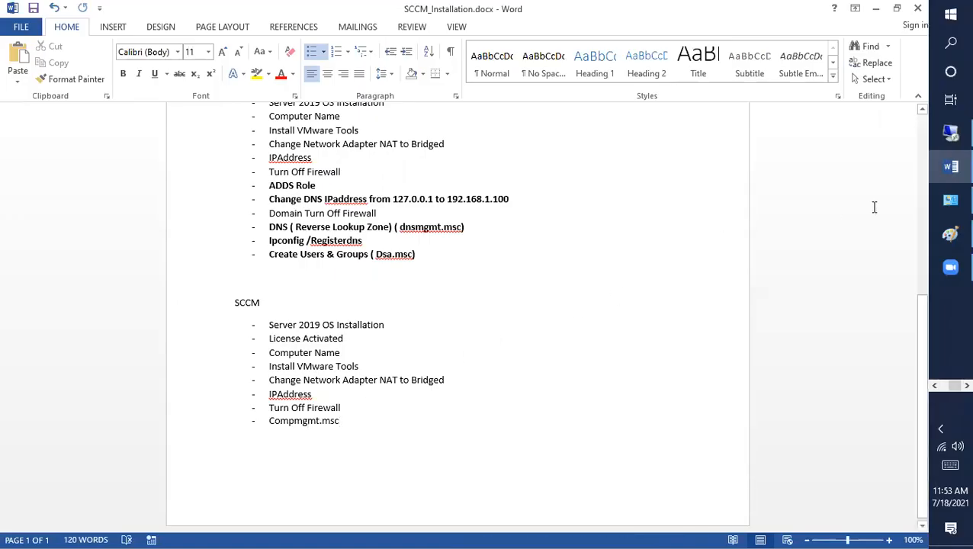
click(950, 200)
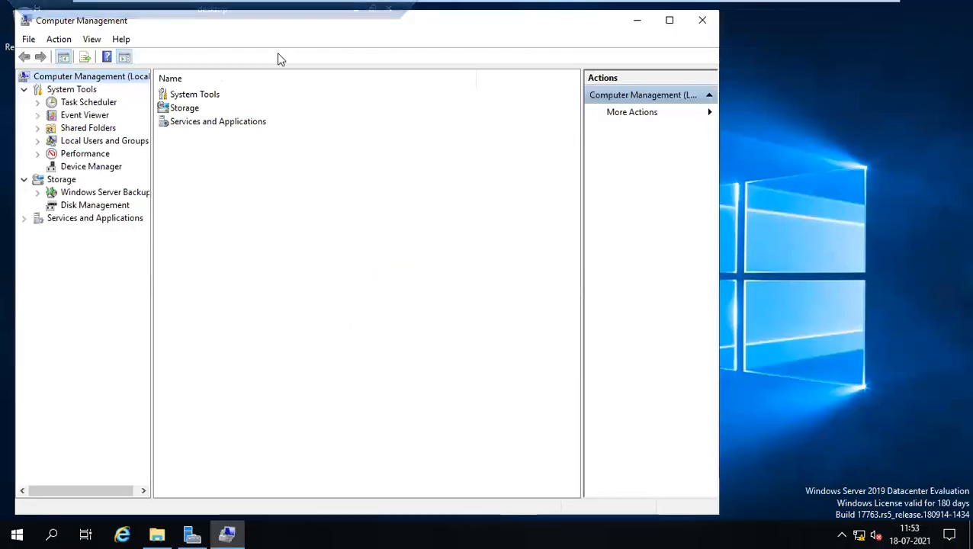
Maximize Computer Management, browse the System Tools nodes, and open Storage > Disk Management.
double_click(491, 27)
click(67, 76)
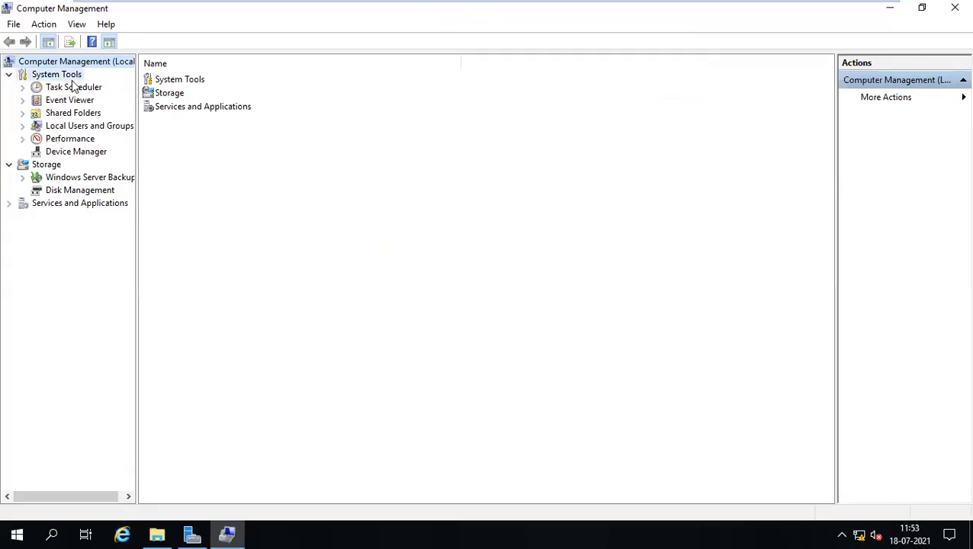
click(71, 100)
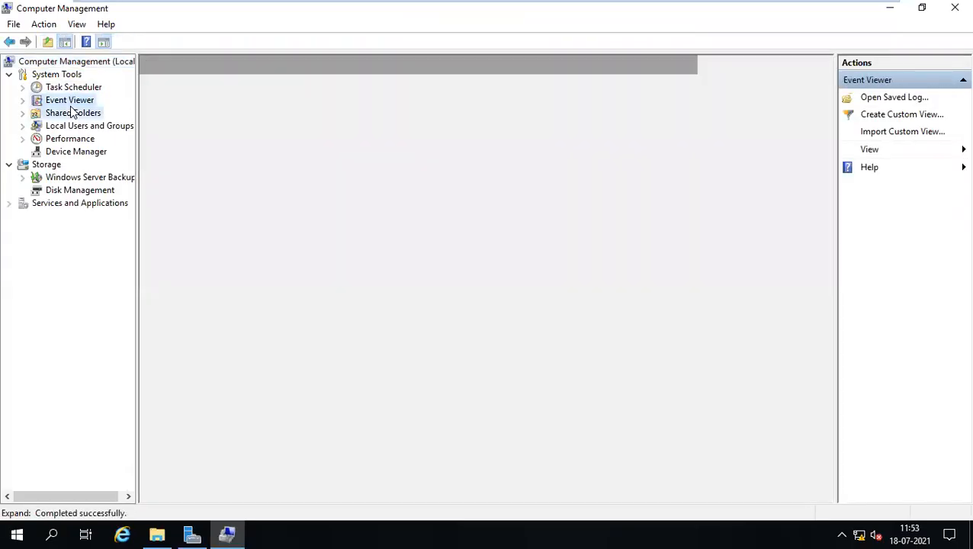
click(72, 112)
double_click(72, 127)
double_click(72, 127)
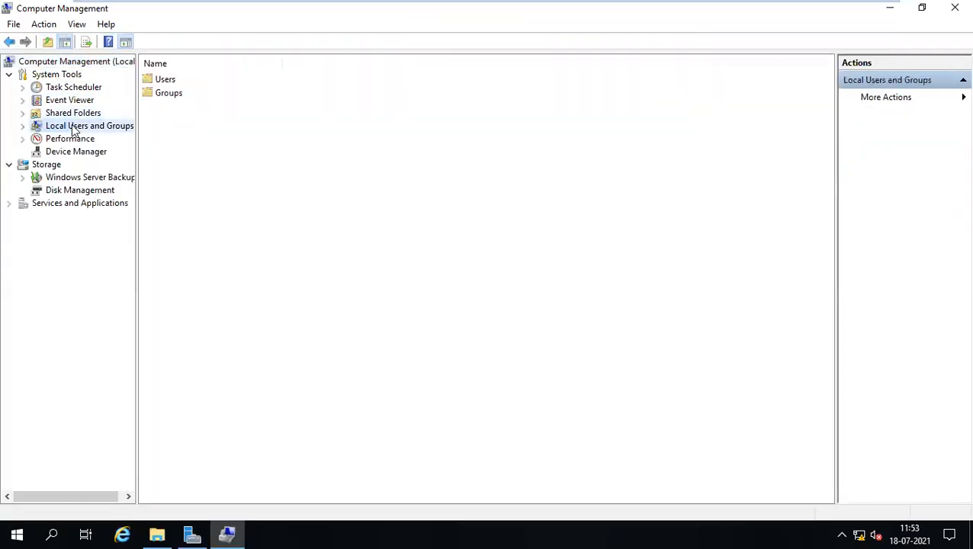
click(76, 139)
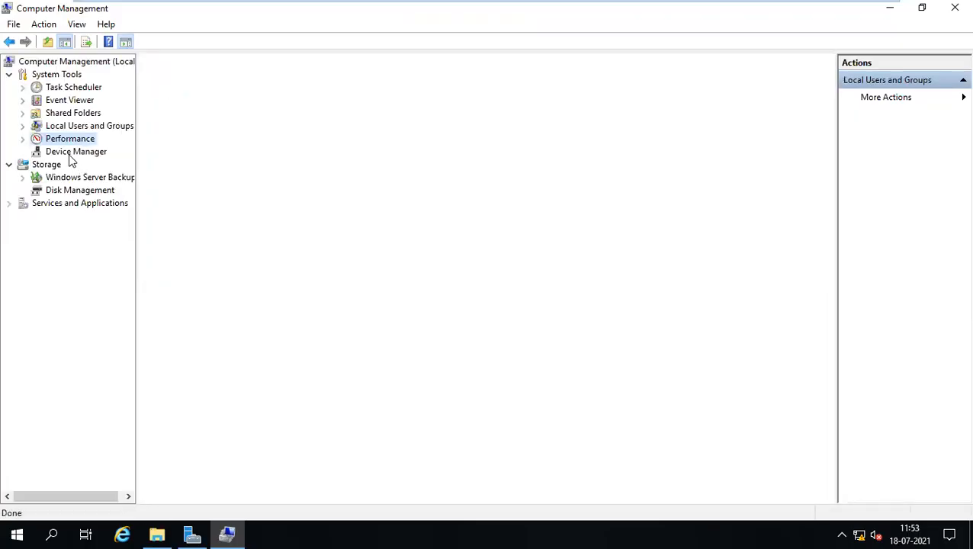
click(67, 151)
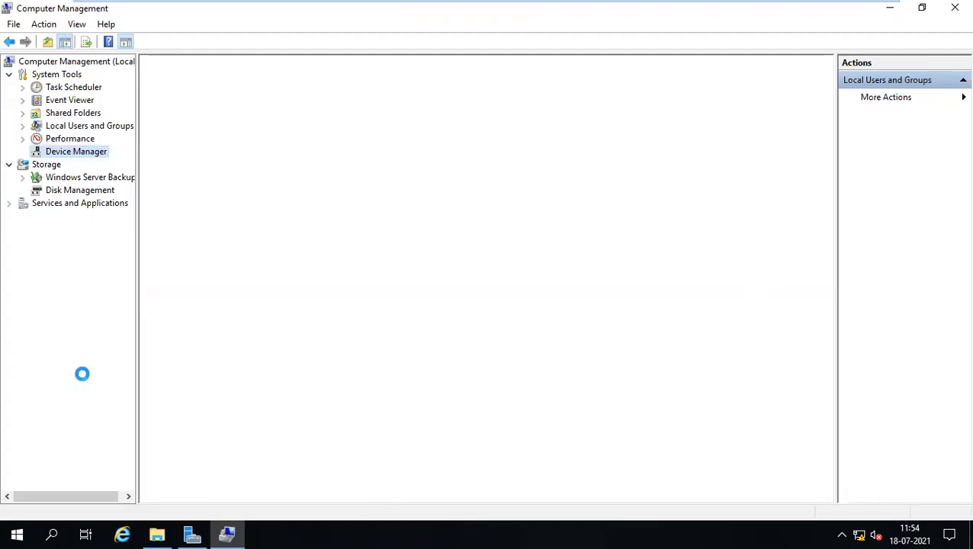
click(69, 194)
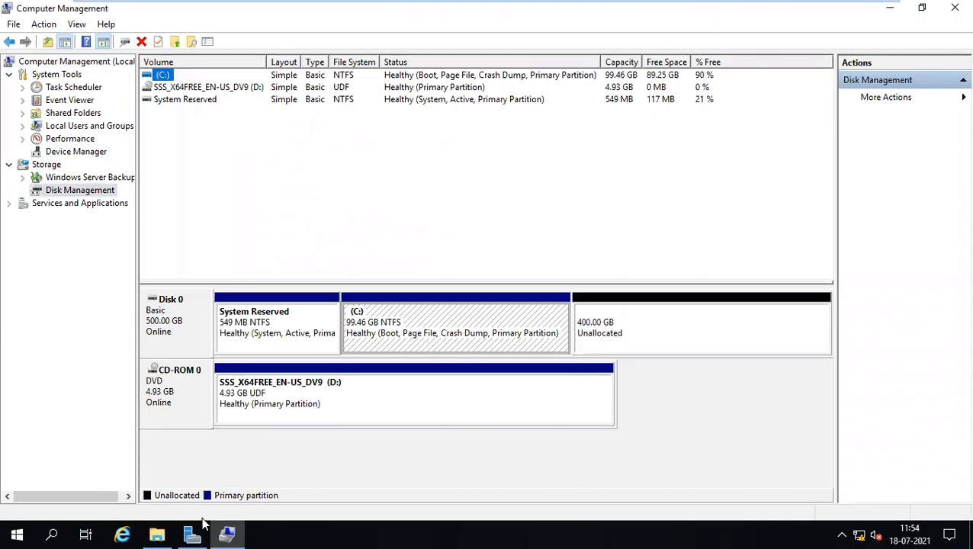
Show This PC in File Explorer and move the window down to reveal the disk map.
click(156, 534)
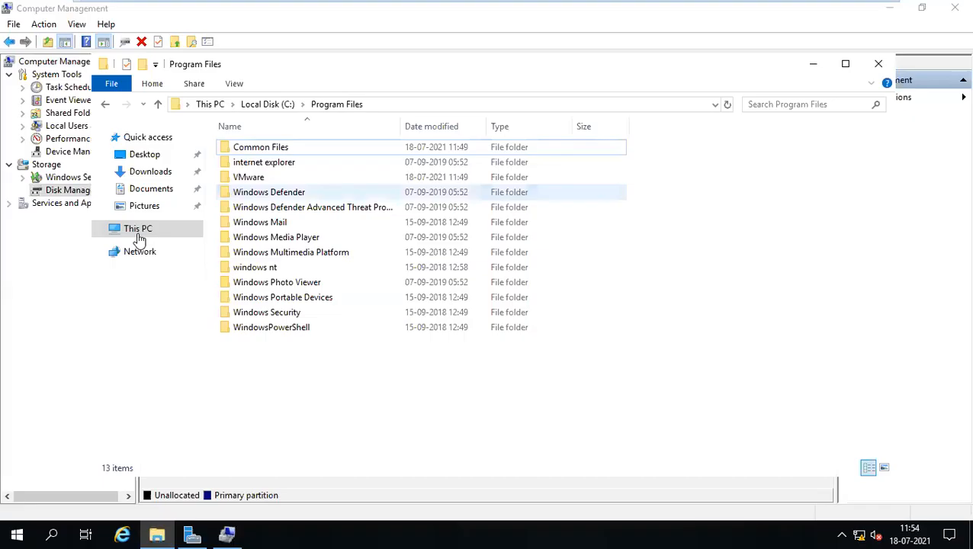
click(139, 237)
drag(489, 67, 538, 395)
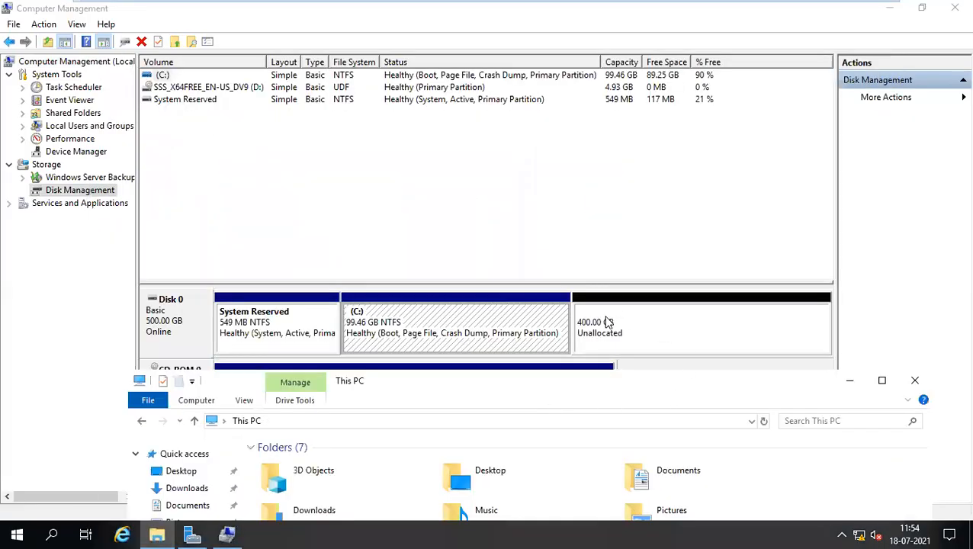
Create a 101.56 GB NTFS New Volume (E:) from Disk 0's 400 GB unallocated space.
right_click(608, 323)
click(662, 328)
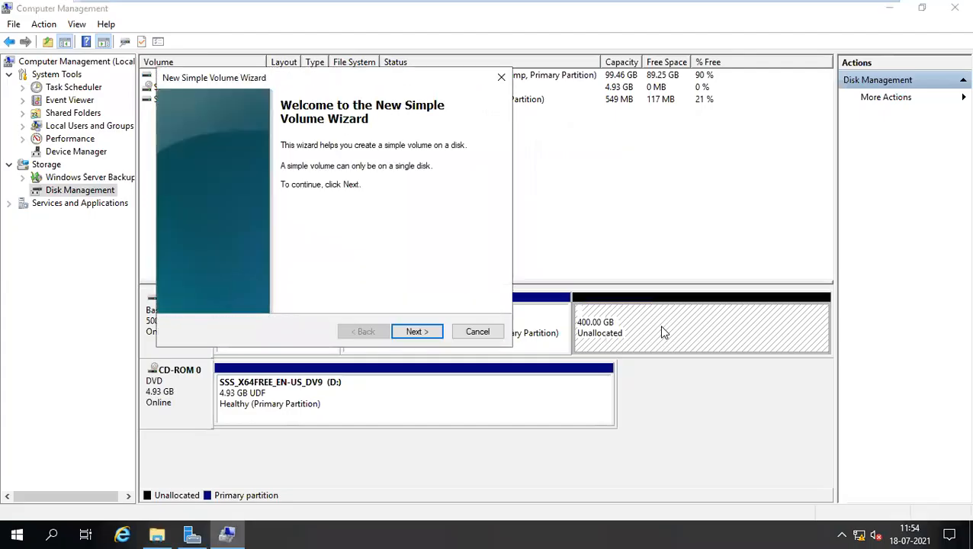
click(416, 331)
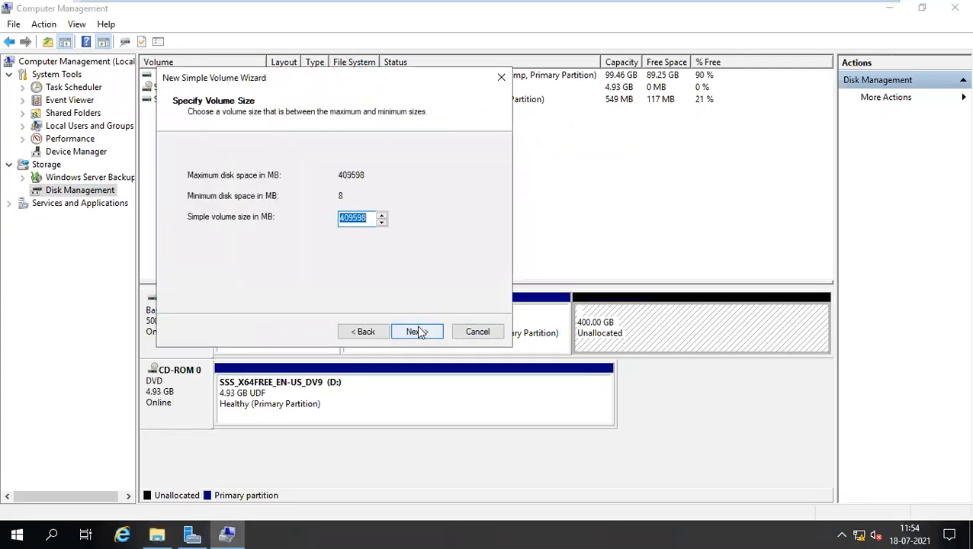
text(10)
click(418, 332)
click(418, 333)
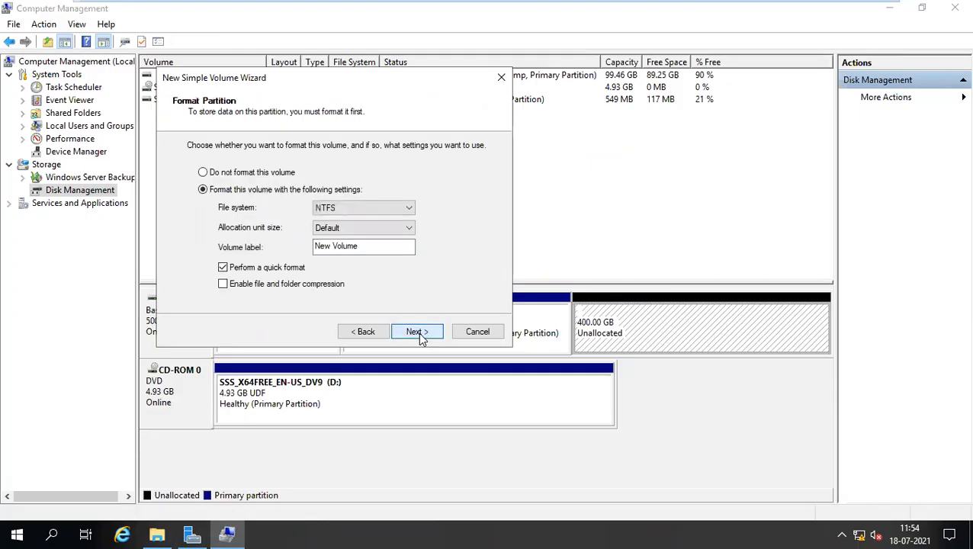
click(418, 332)
click(418, 332)
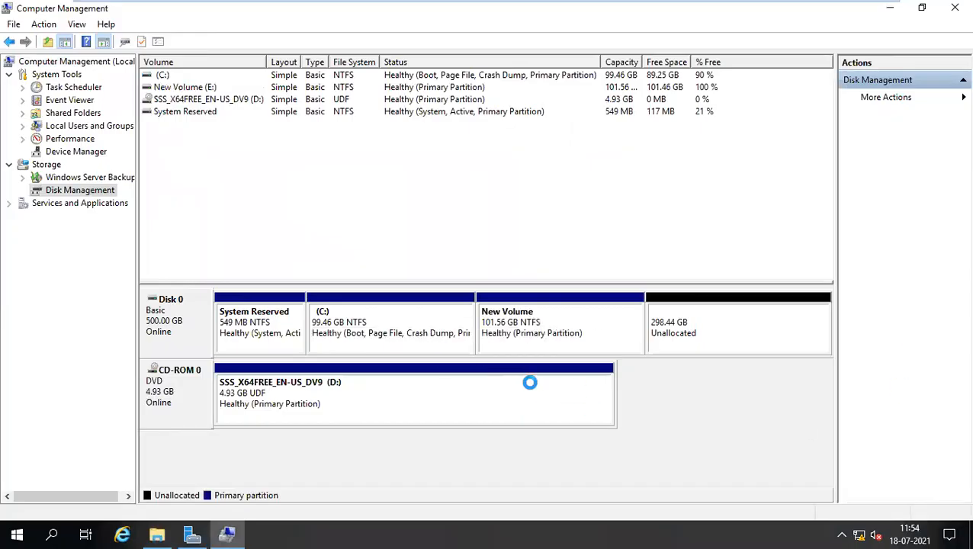
click(156, 533)
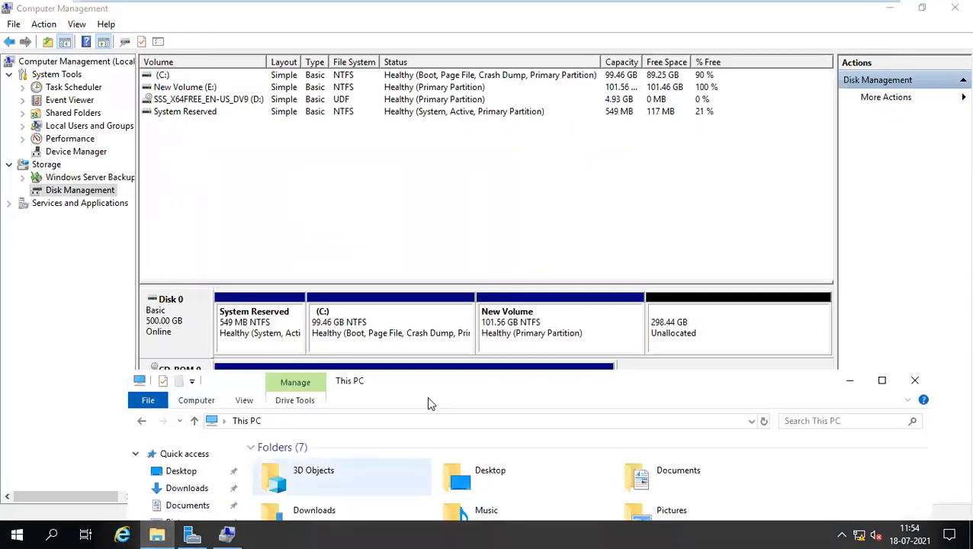
Review the listed drives in the file browser, then close it to return to Disk Management.
drag(437, 386, 417, 167)
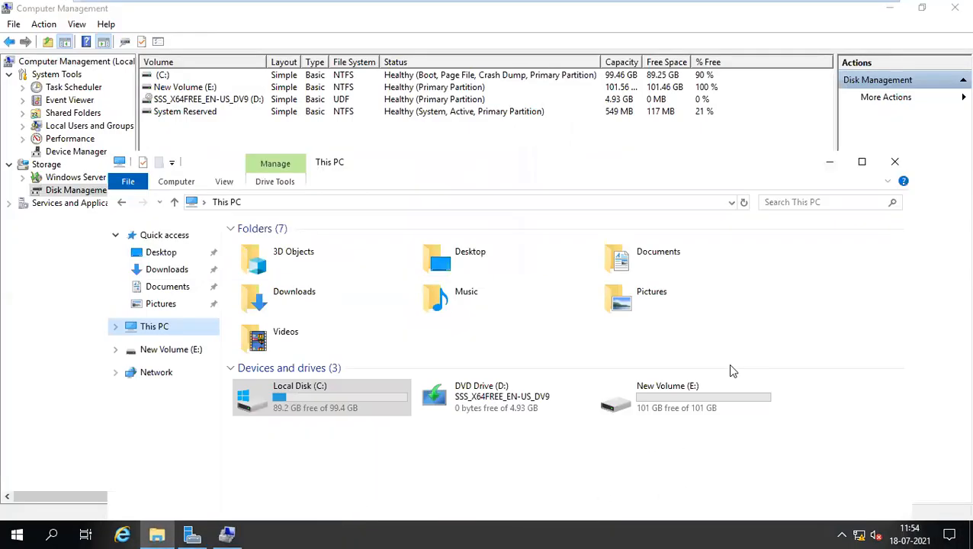
mouse_move(672, 417)
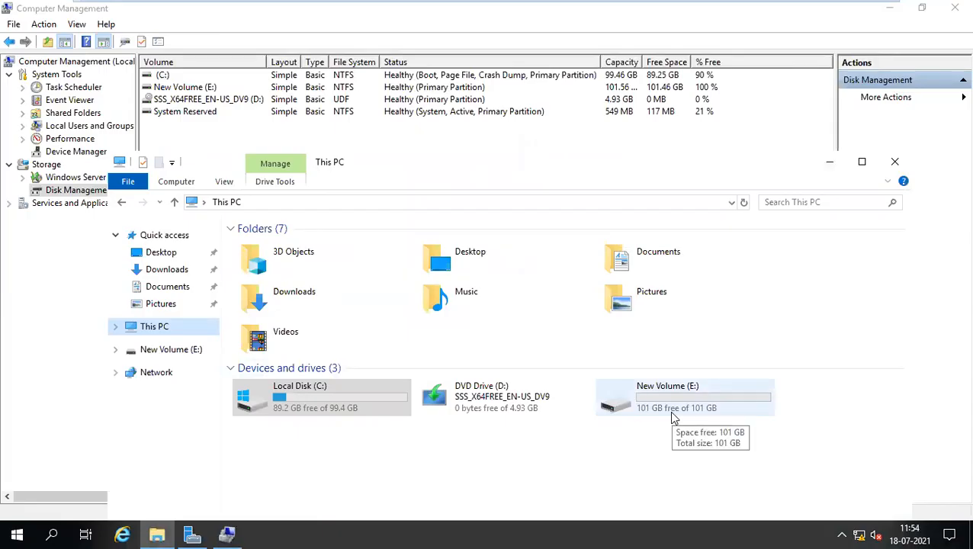
drag(610, 174, 556, 176)
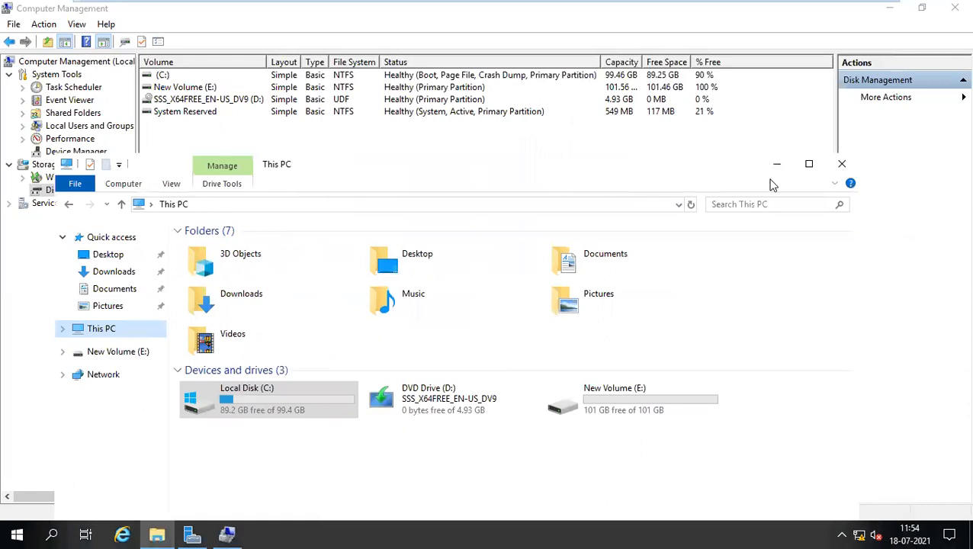
click(842, 164)
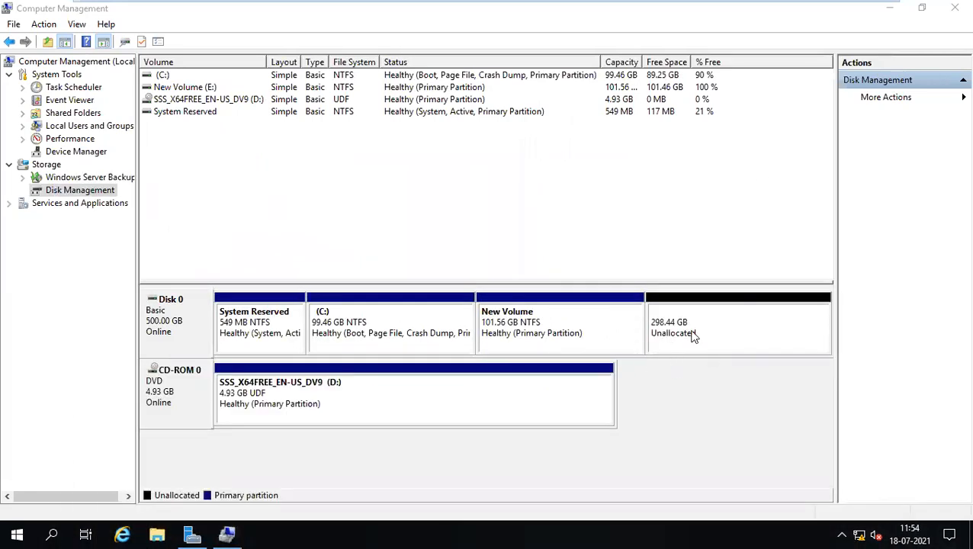
Delete the 101.56 GB New Volume (E:) on Disk 0.
right_click(693, 310)
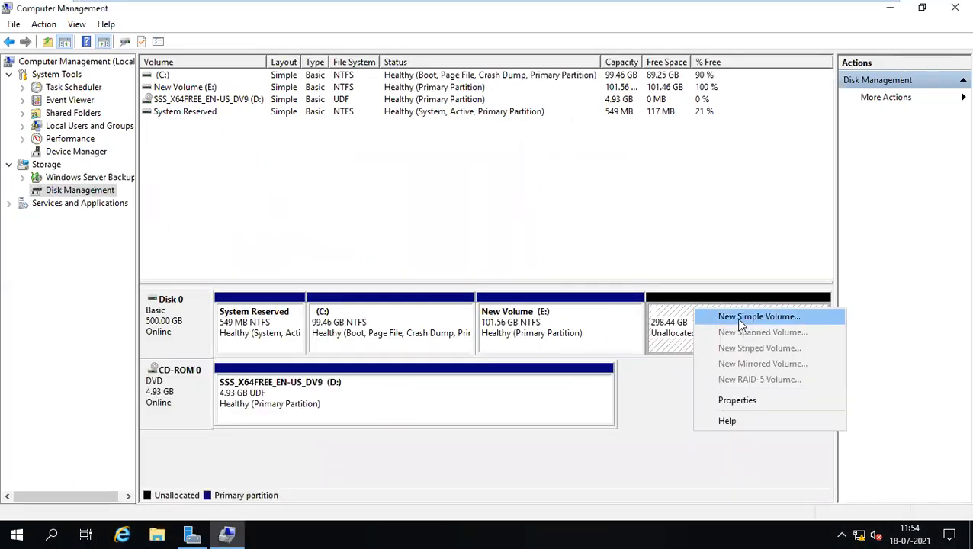
right_click(601, 329)
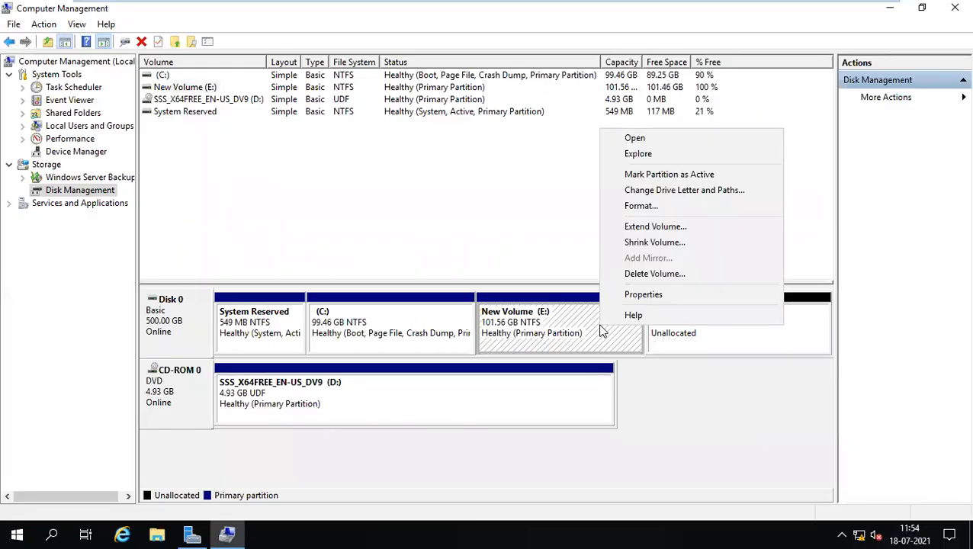
click(652, 274)
click(553, 324)
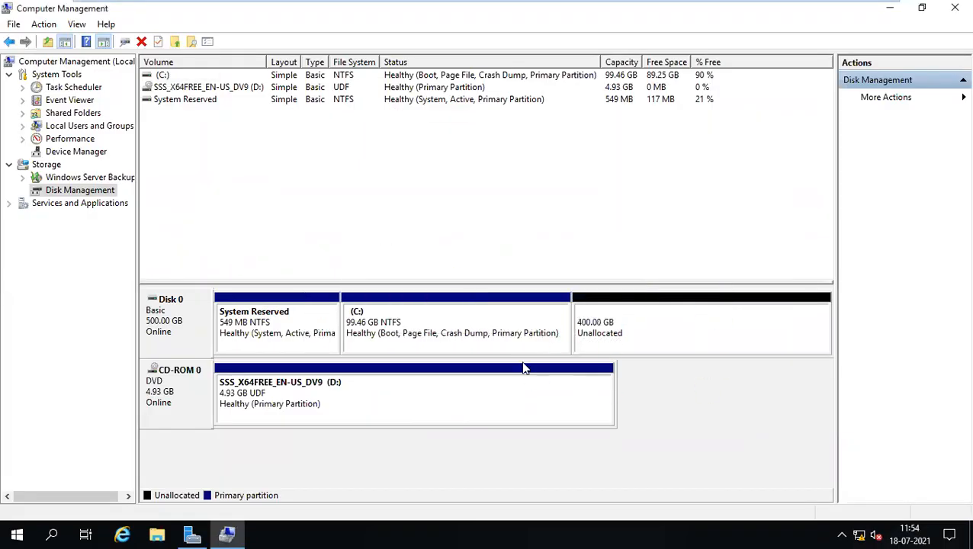
Check This PC to confirm E: is gone, then return to the 400 GB unallocated space.
key(super+e)
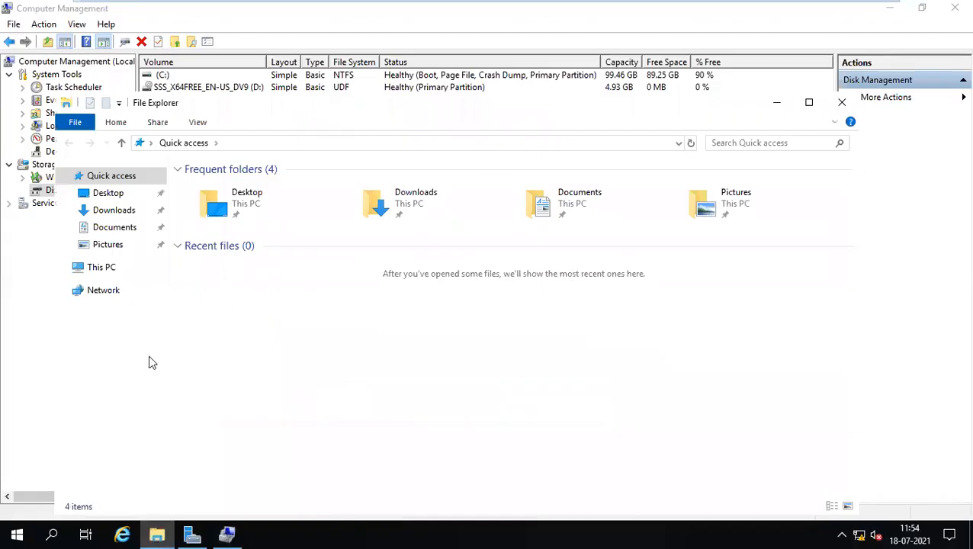
click(95, 268)
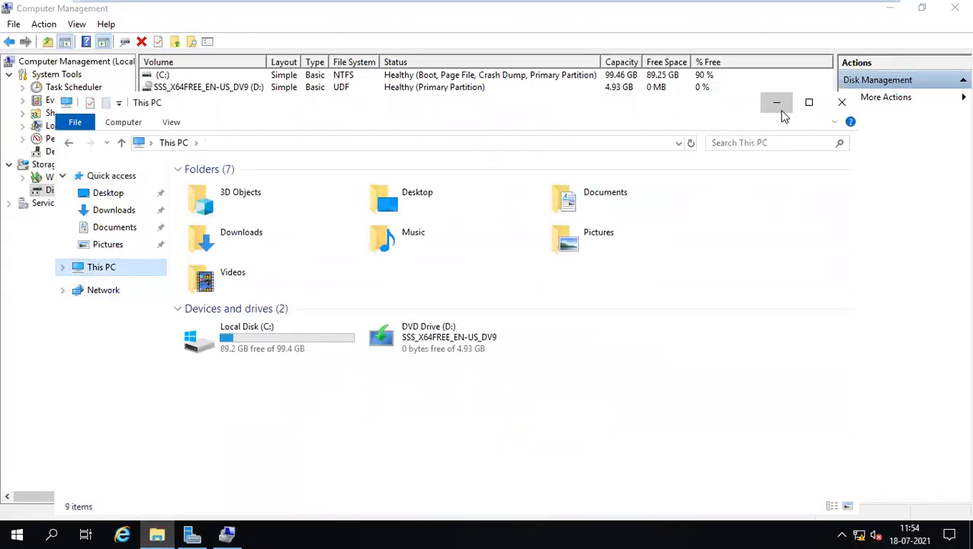
click(777, 102)
right_click(641, 333)
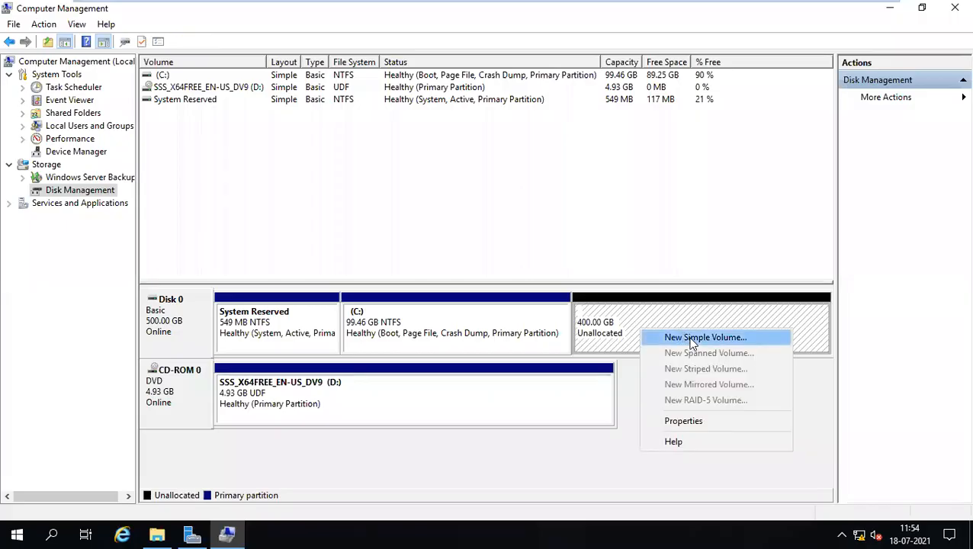
Start a New Simple Volume of 136000 MB, keeping drive letter E.
click(690, 338)
click(417, 332)
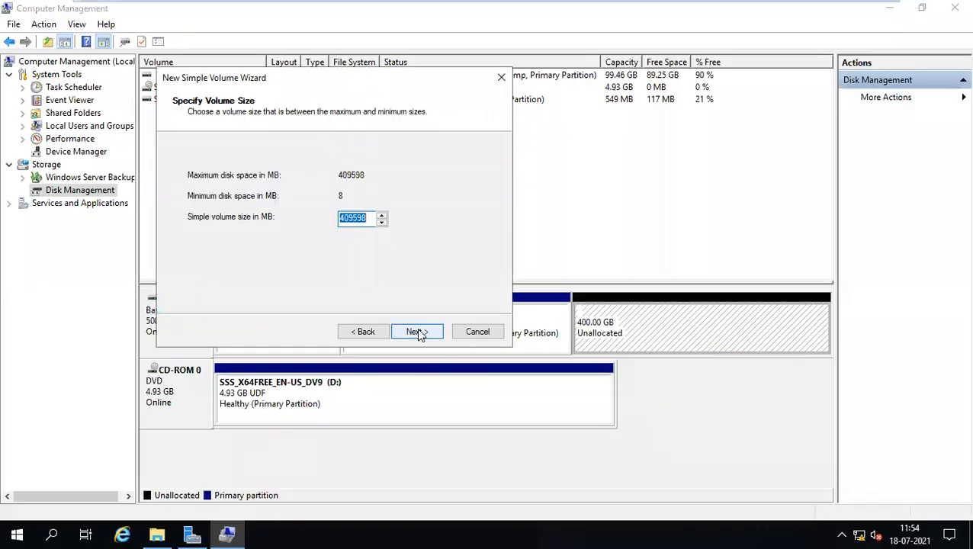
text(1)
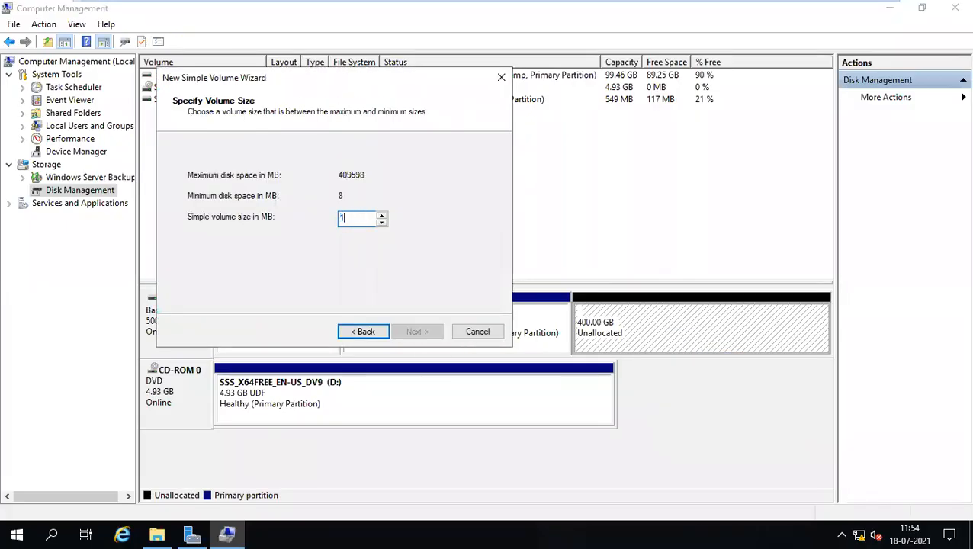
text(36000)
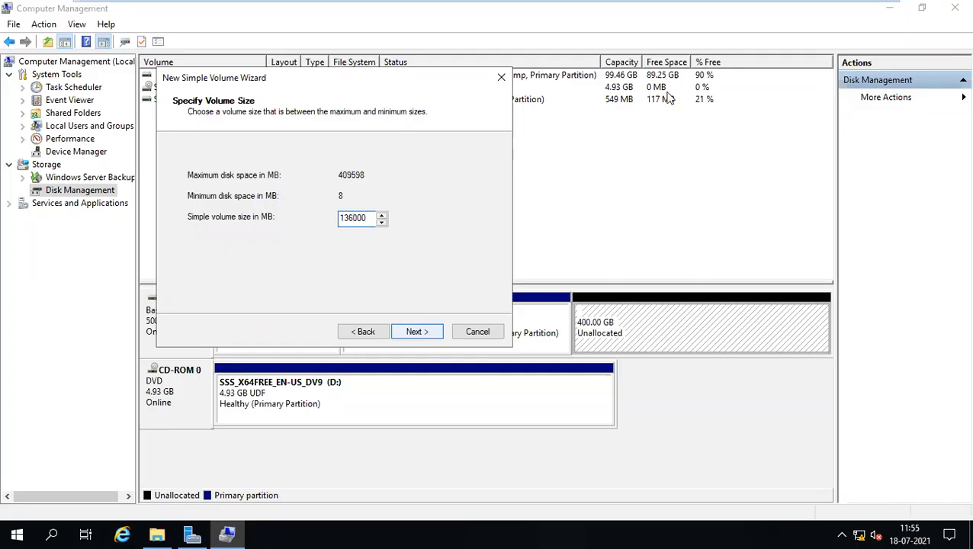
click(418, 332)
click(421, 333)
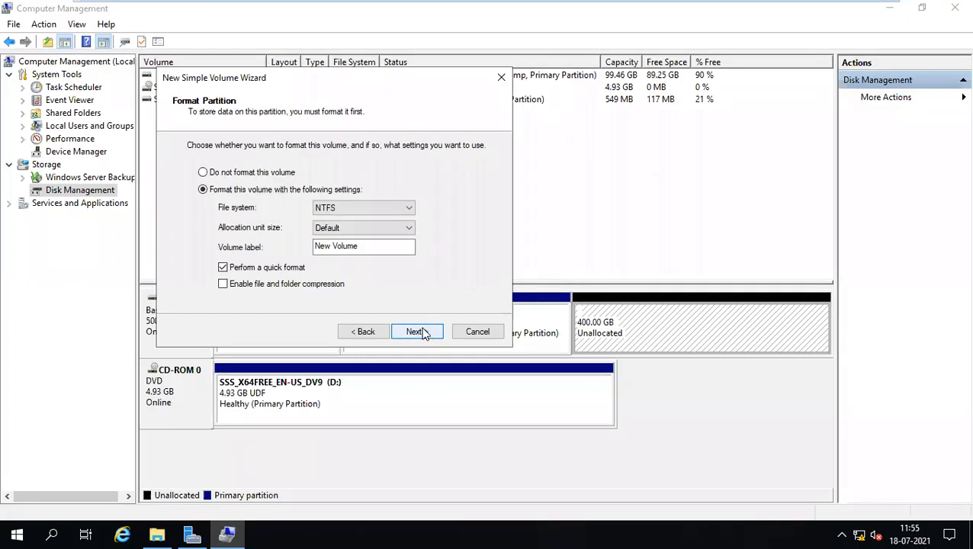
click(374, 334)
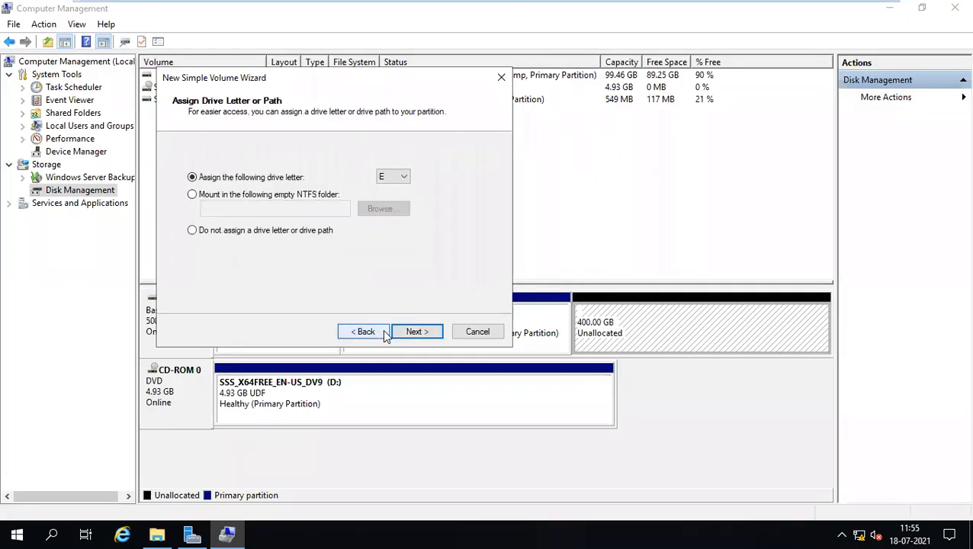
click(403, 328)
Label the volume SCCM with NTFS quick format, finish, and verify it under This PC.
drag(368, 247, 315, 245)
text(sccm)
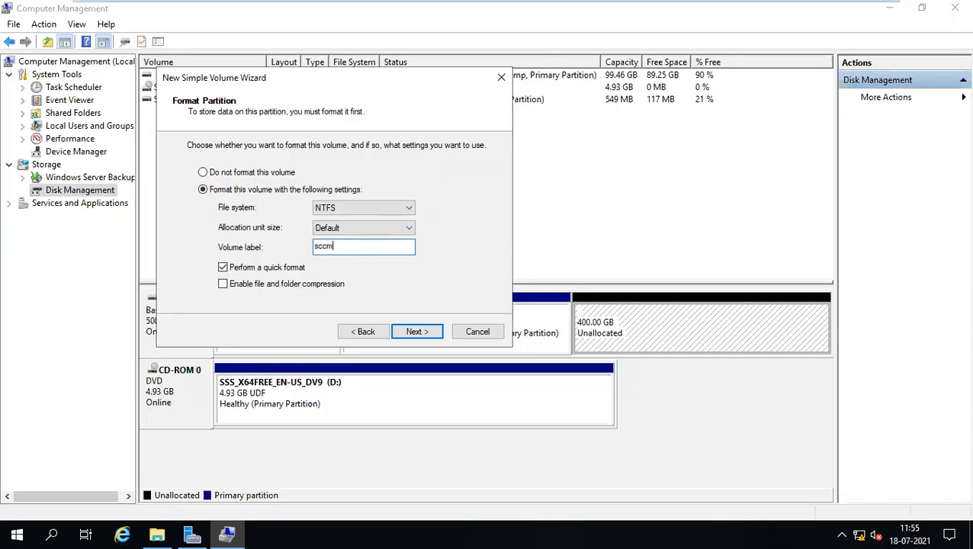
text(s)
text(S)
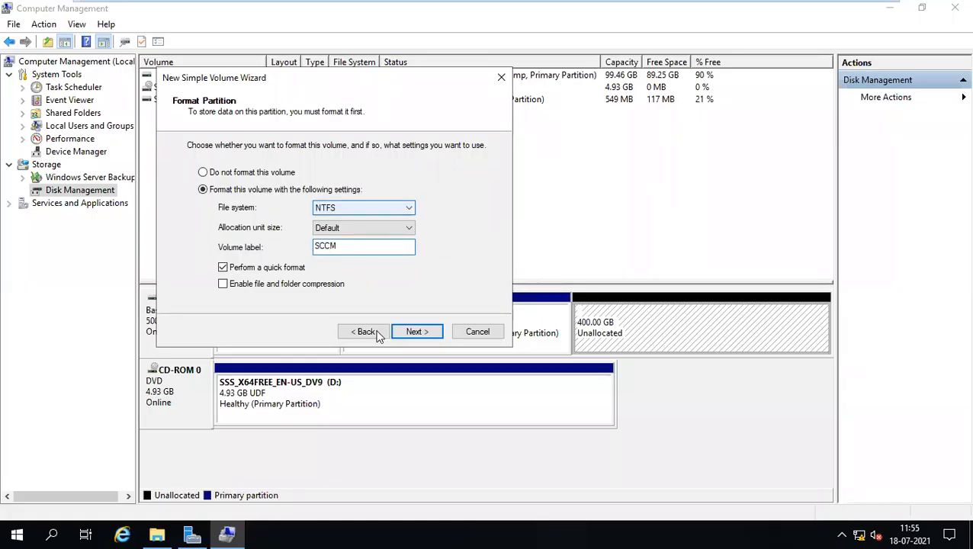
click(417, 331)
click(417, 331)
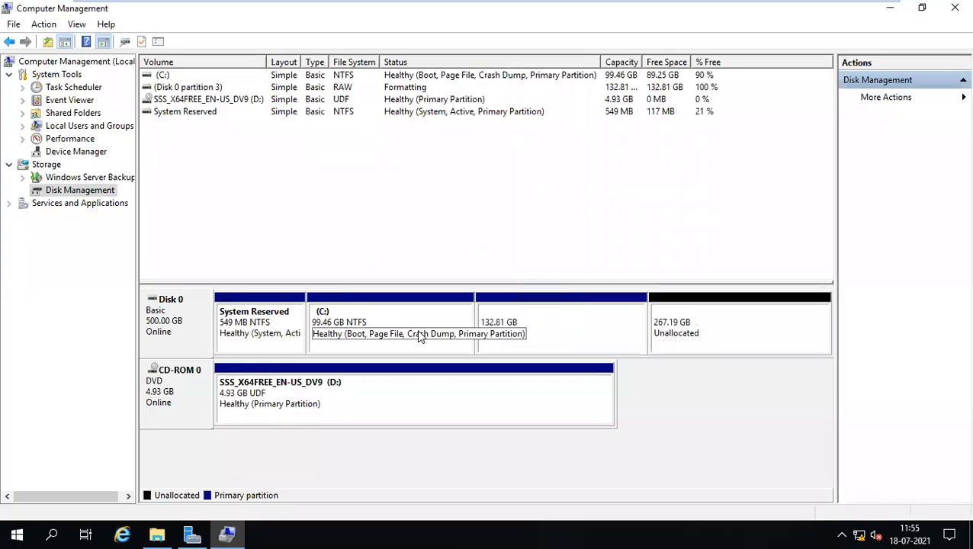
key(super+e)
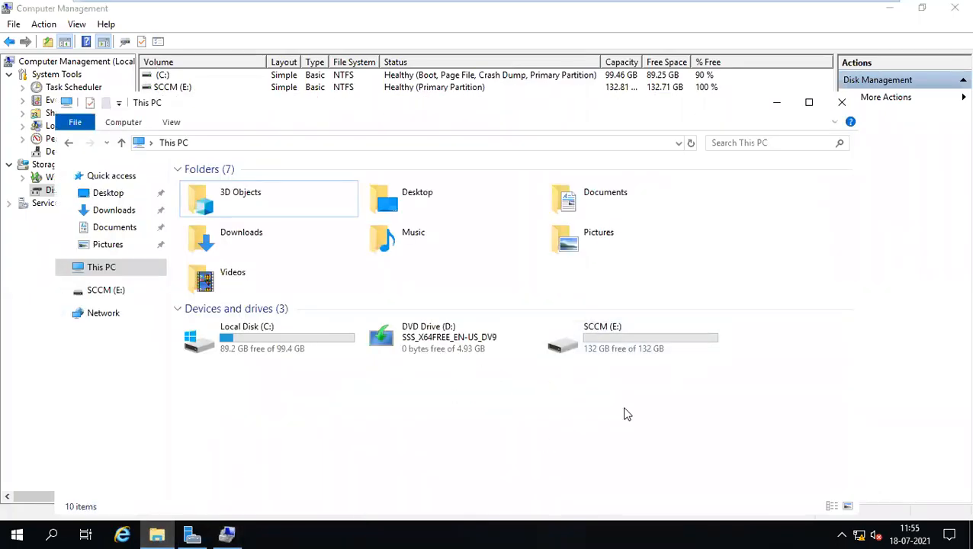
click(775, 103)
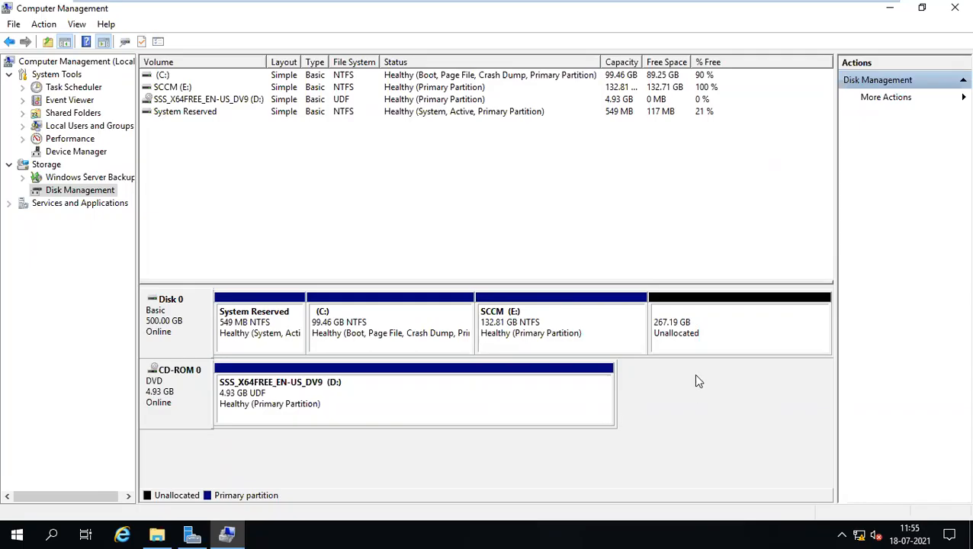
Start a New Simple Volume on the 267.19 GB unallocated space, sized 208000 MB.
click(717, 328)
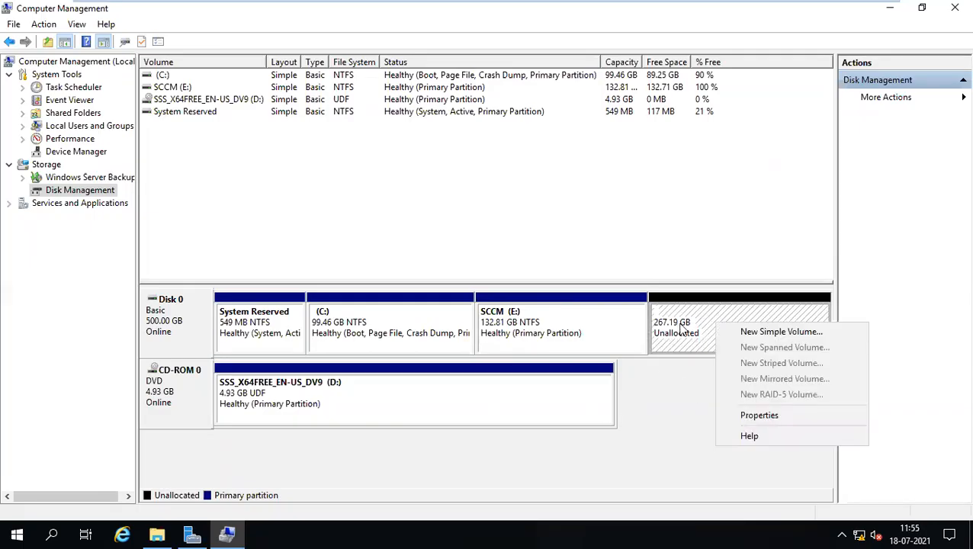
click(757, 331)
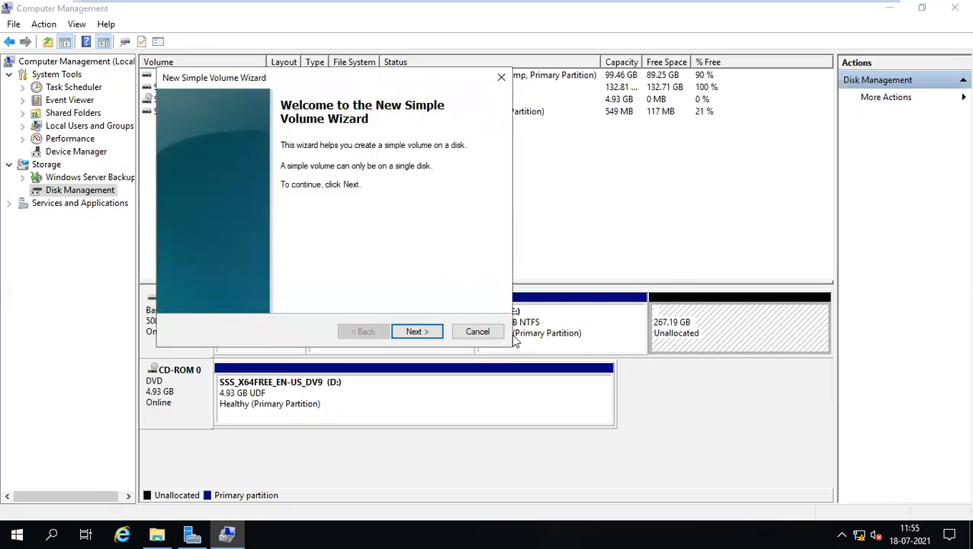
click(414, 331)
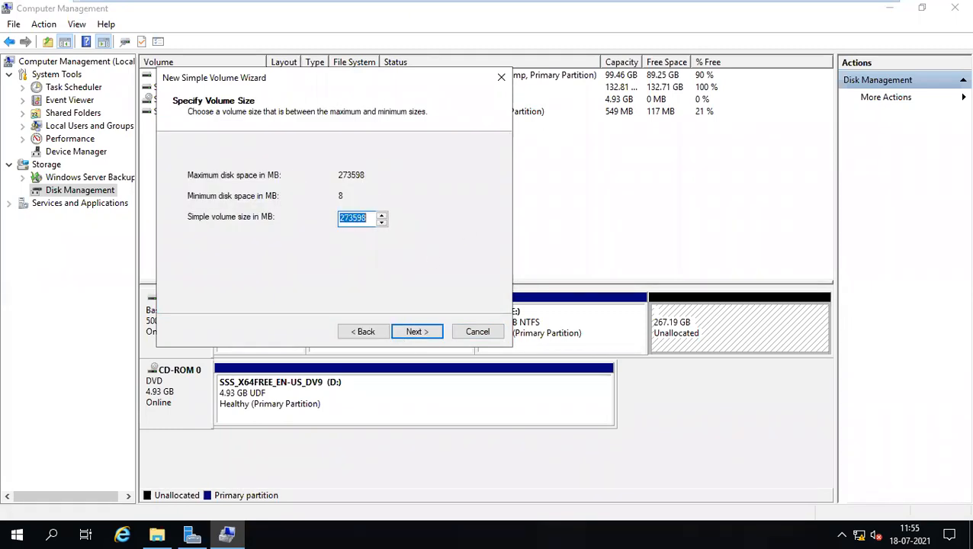
text(100)
click(432, 338)
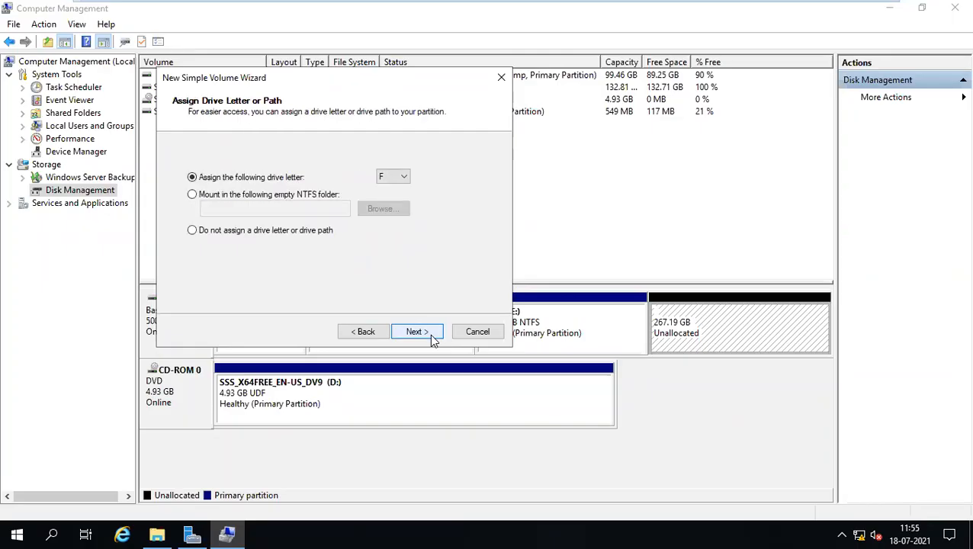
click(376, 333)
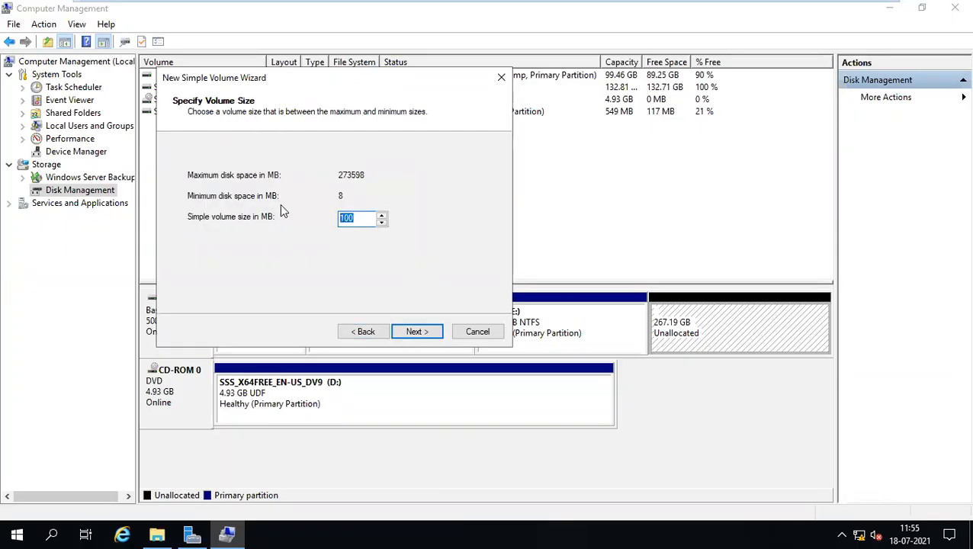
text(200)
click(423, 333)
Keep drive letter F, label the volume Content with NTFS quick format, and finish.
click(417, 332)
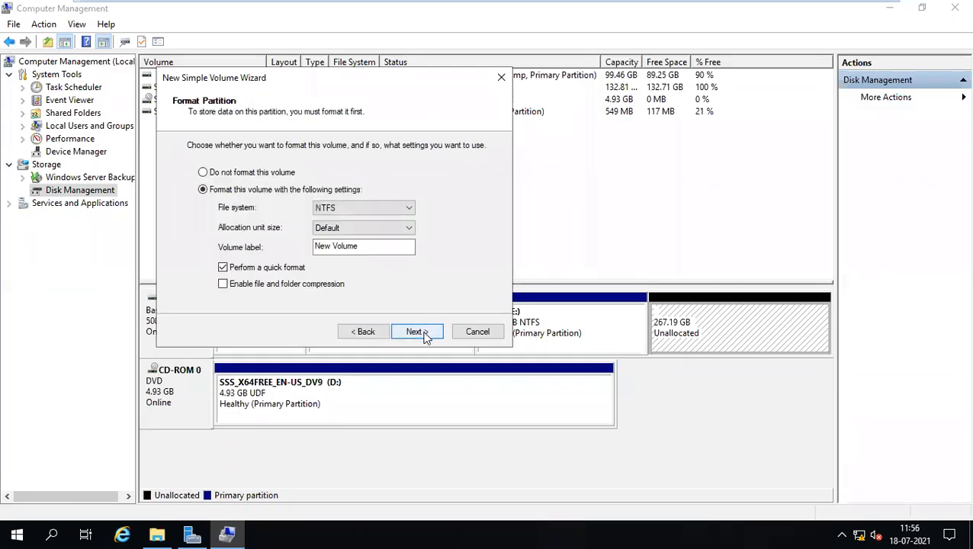
text(Content)
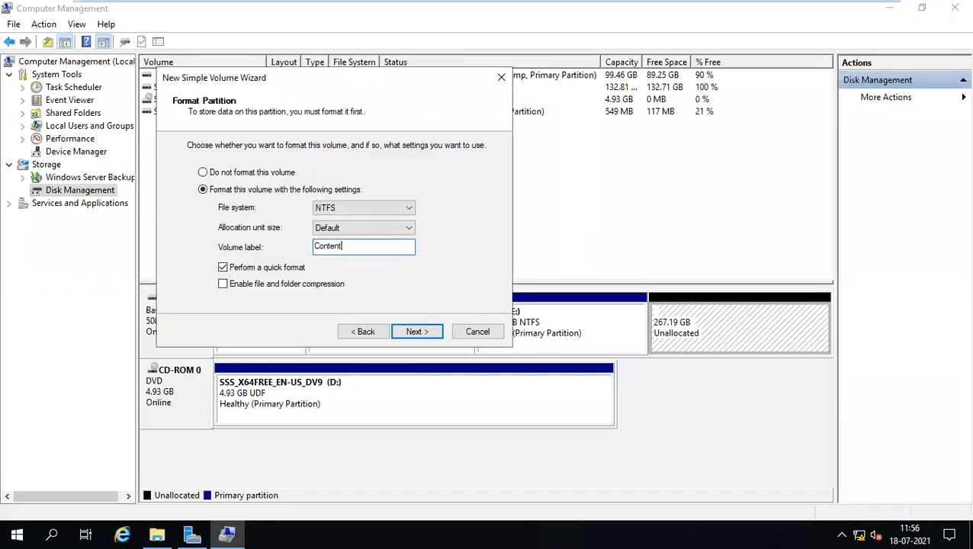
click(884, 532)
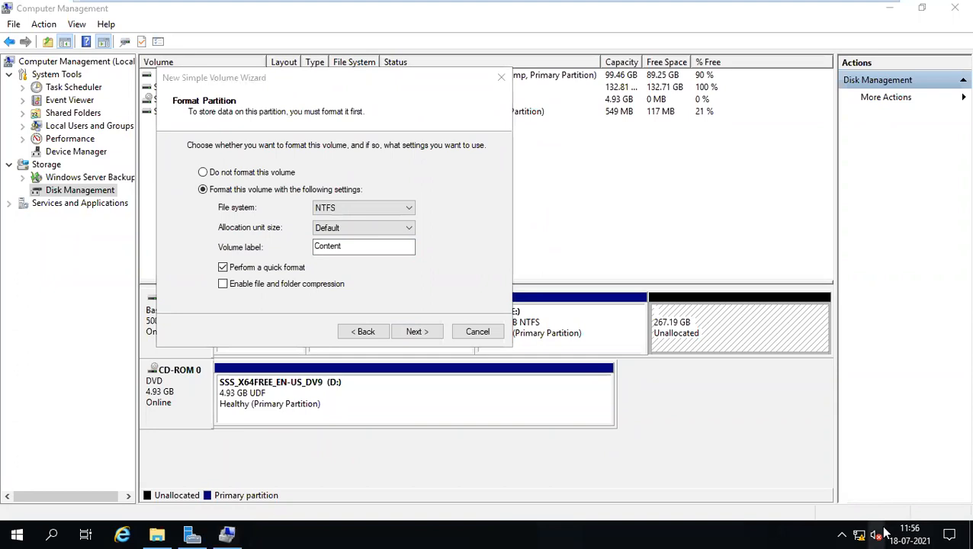
click(415, 331)
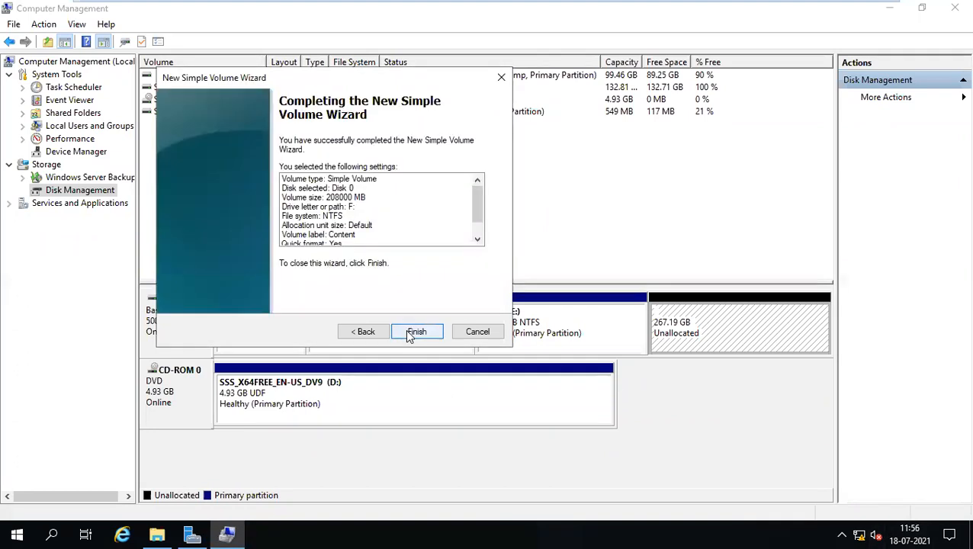
click(417, 331)
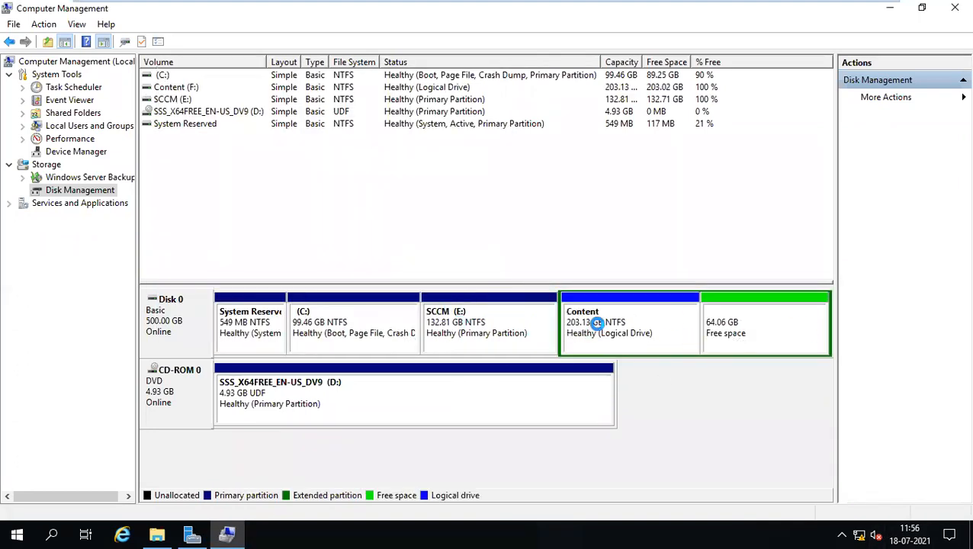
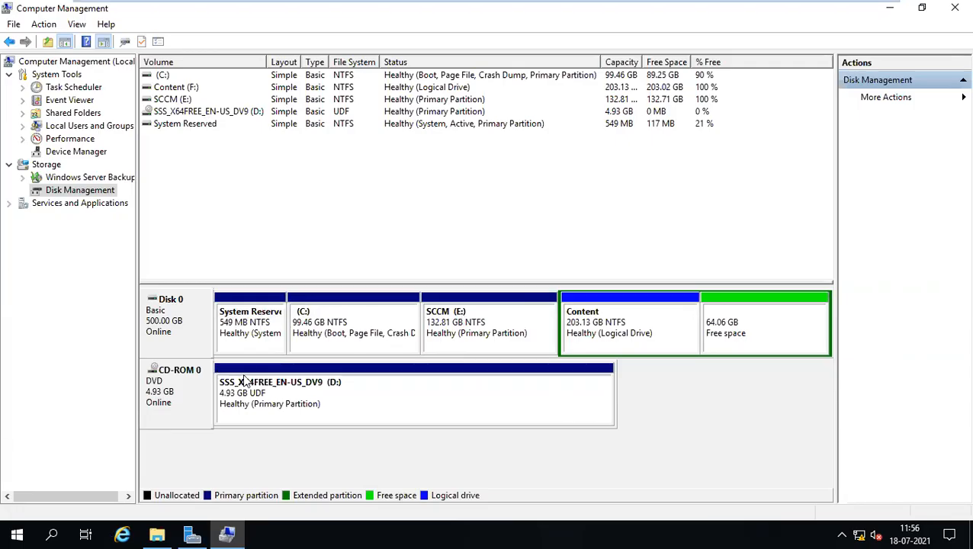
Delete the Content (F:) and SCCM (E:) volumes from Disk 0.
right_click(626, 330)
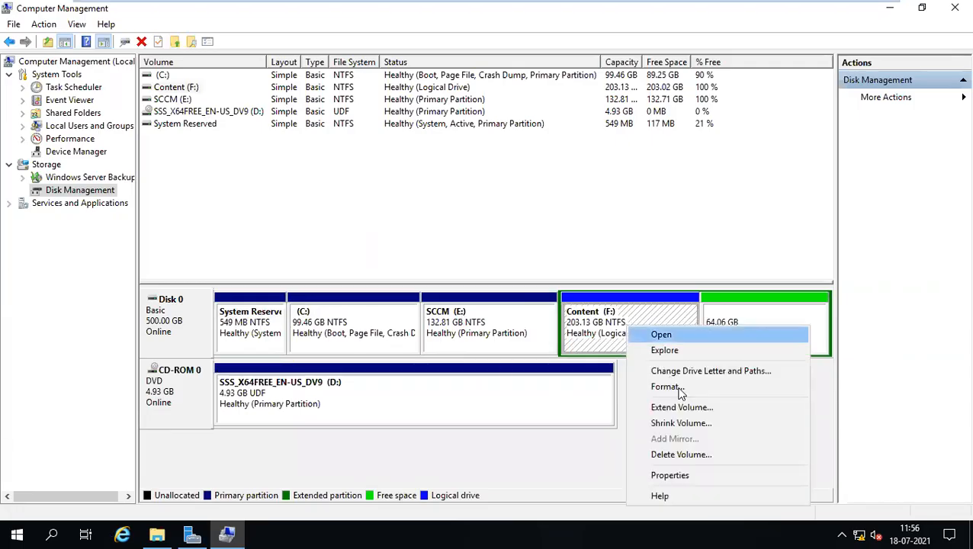
click(681, 454)
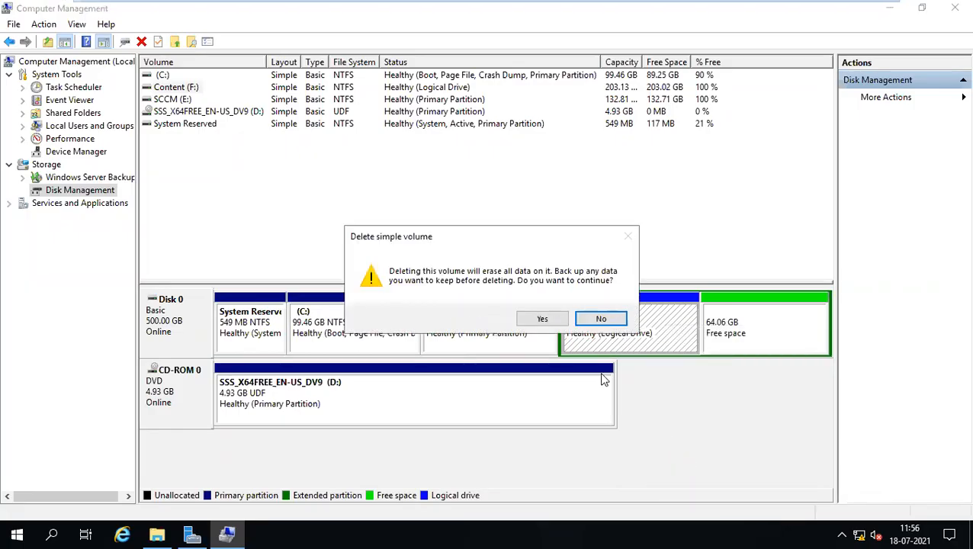
click(542, 319)
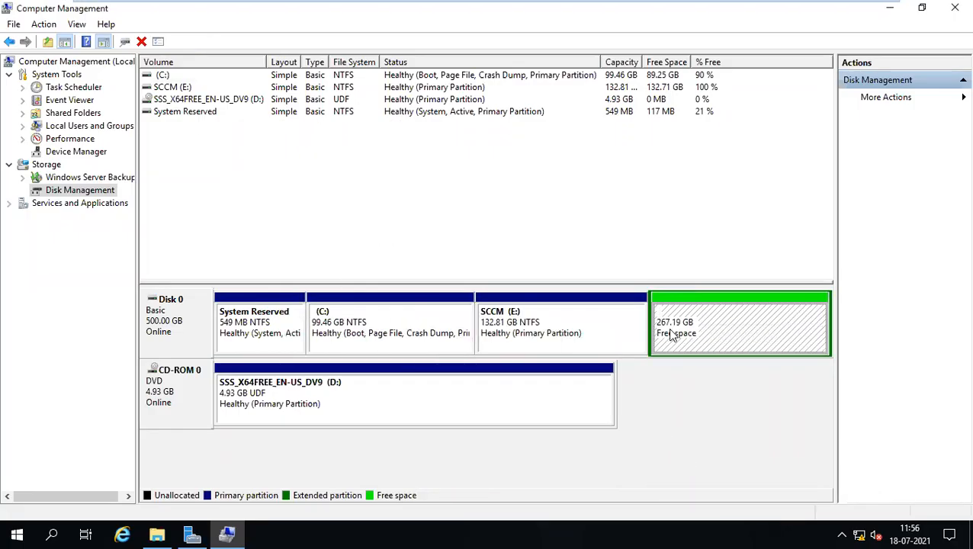
right_click(576, 323)
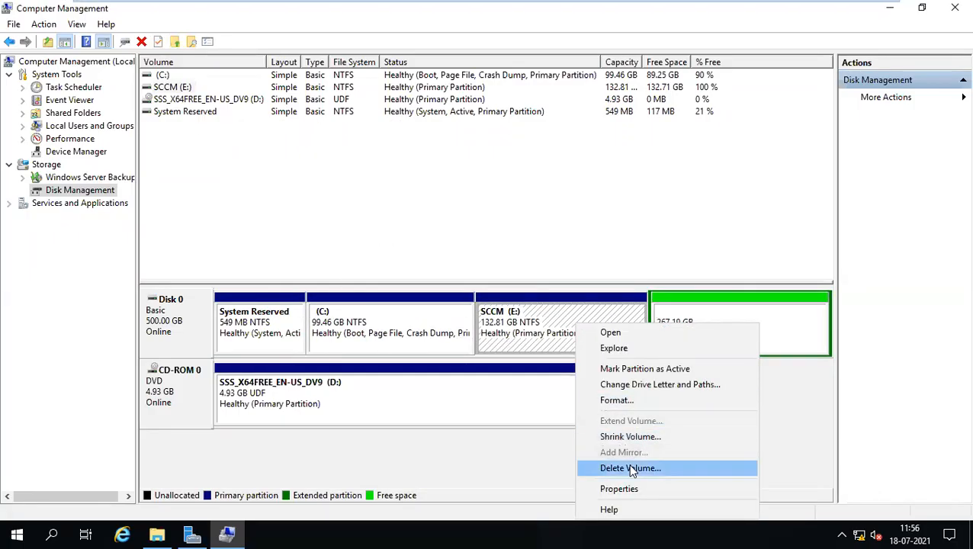
click(630, 468)
click(547, 324)
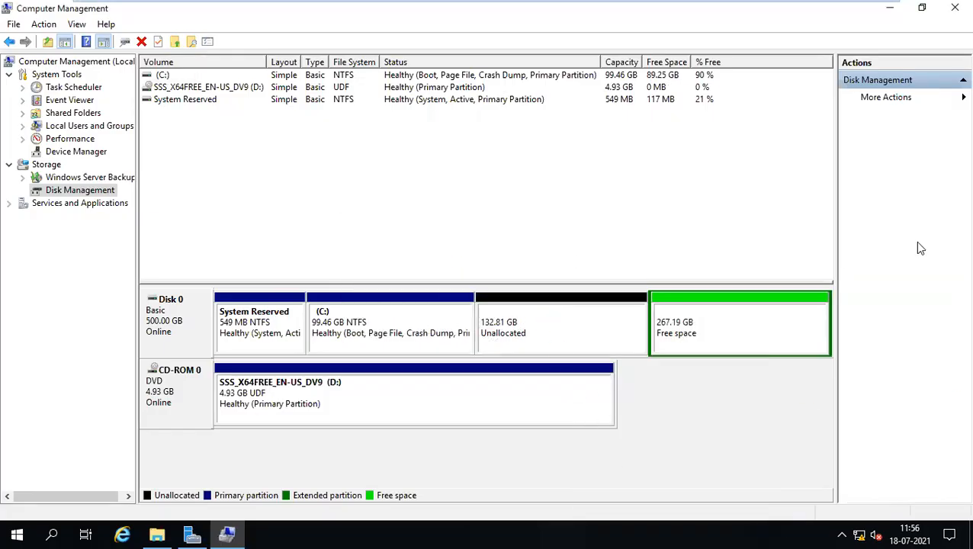
Delete the extended partition, leaving 400 GB unallocated after the C: volume.
right_click(567, 343)
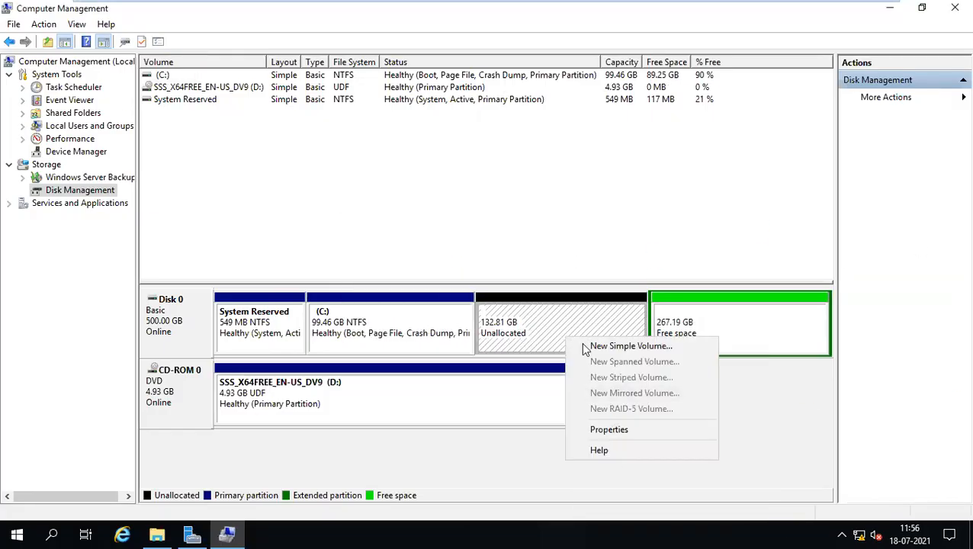
click(519, 333)
right_click(698, 334)
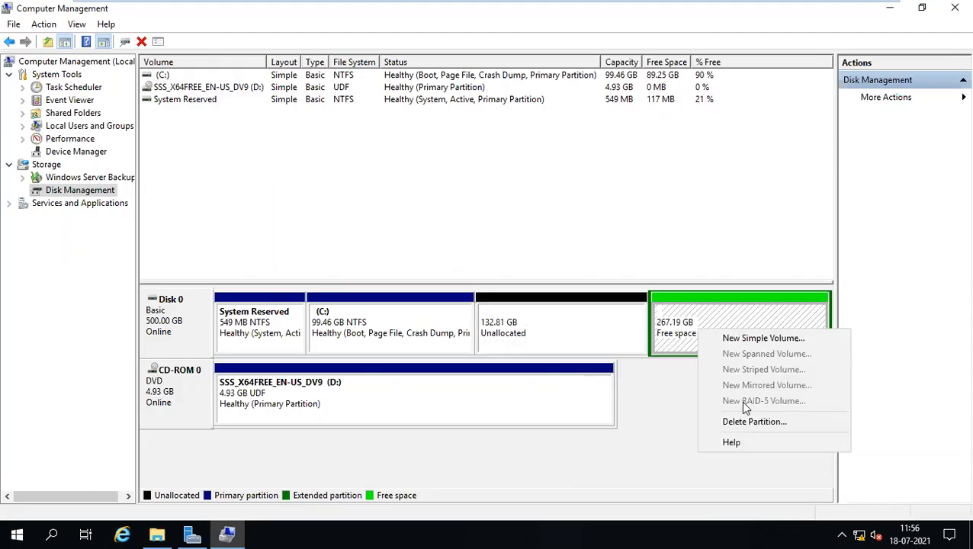
click(752, 422)
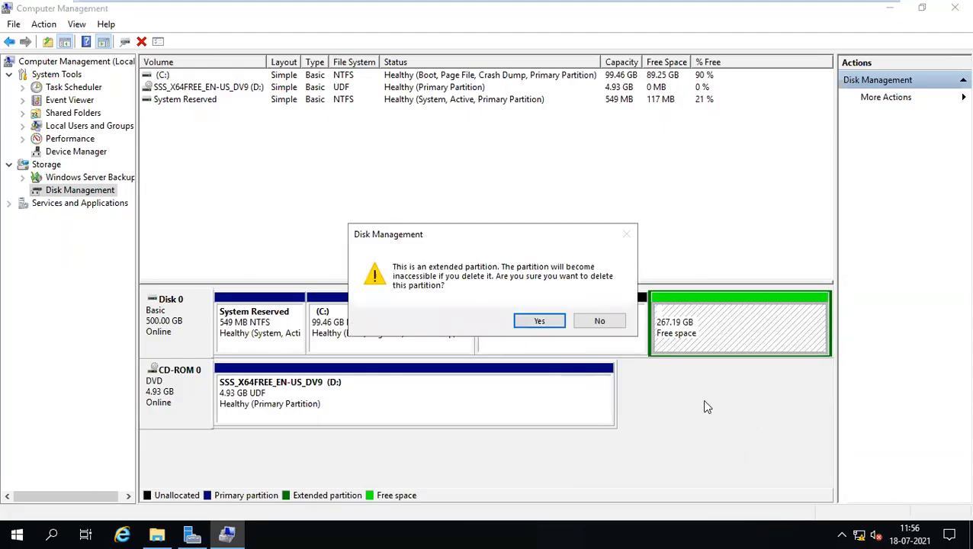
click(540, 321)
right_click(463, 323)
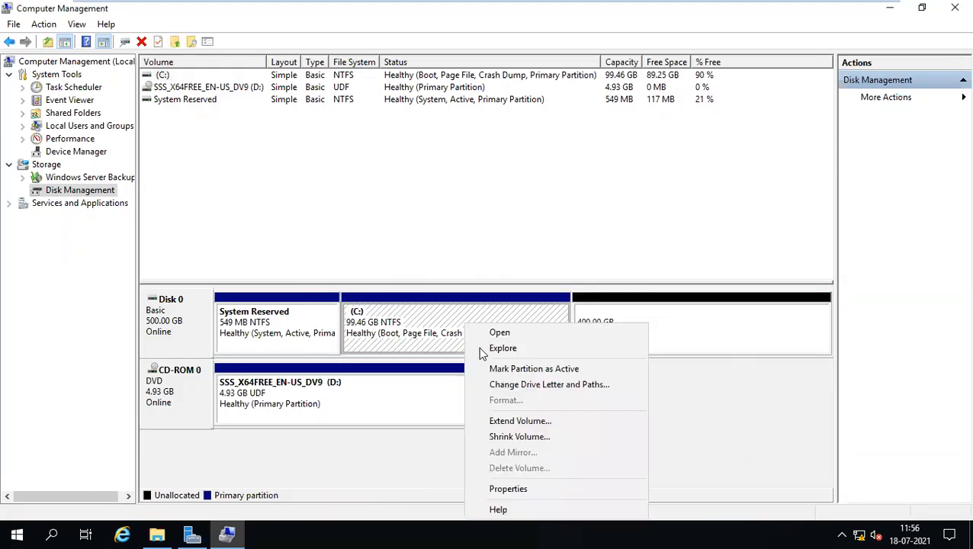
click(397, 330)
click(652, 315)
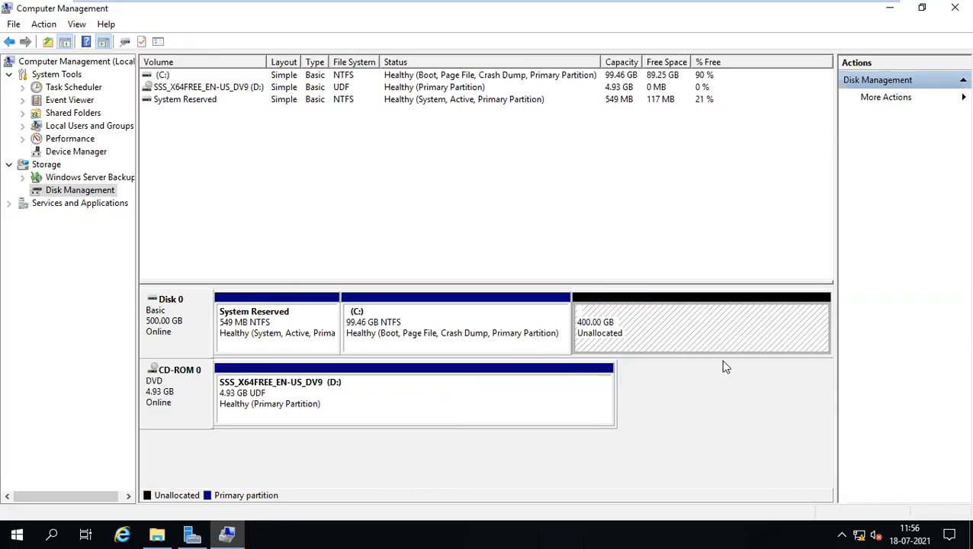
right_click(645, 327)
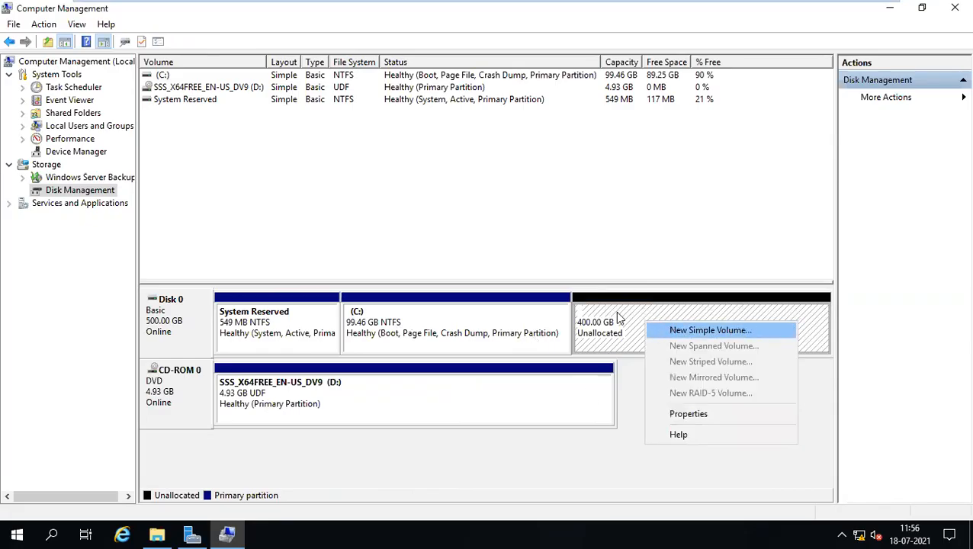
click(592, 325)
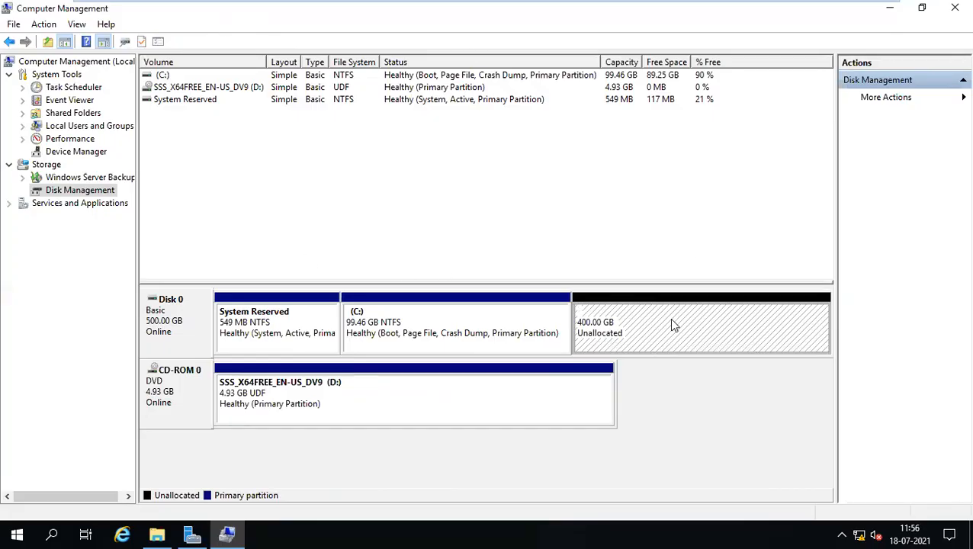
right_click(695, 326)
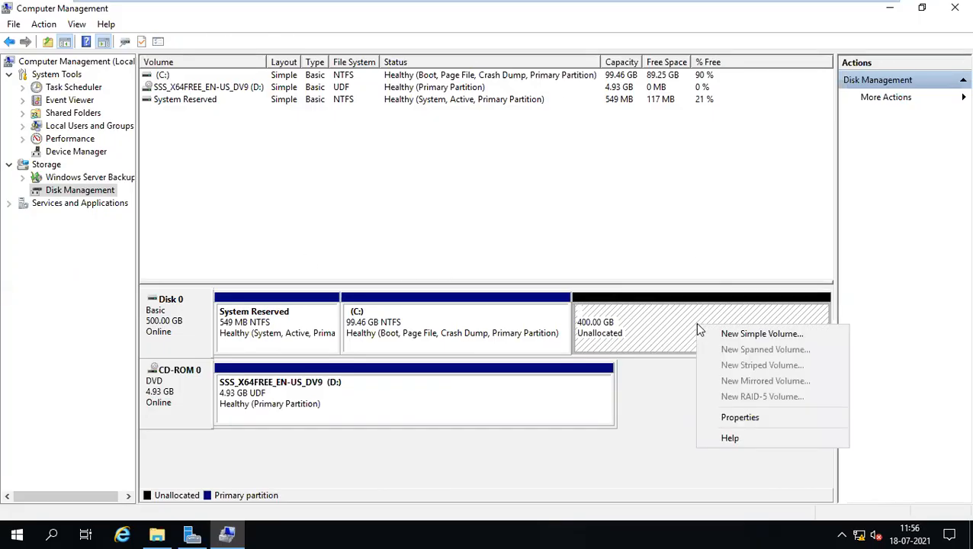
click(751, 337)
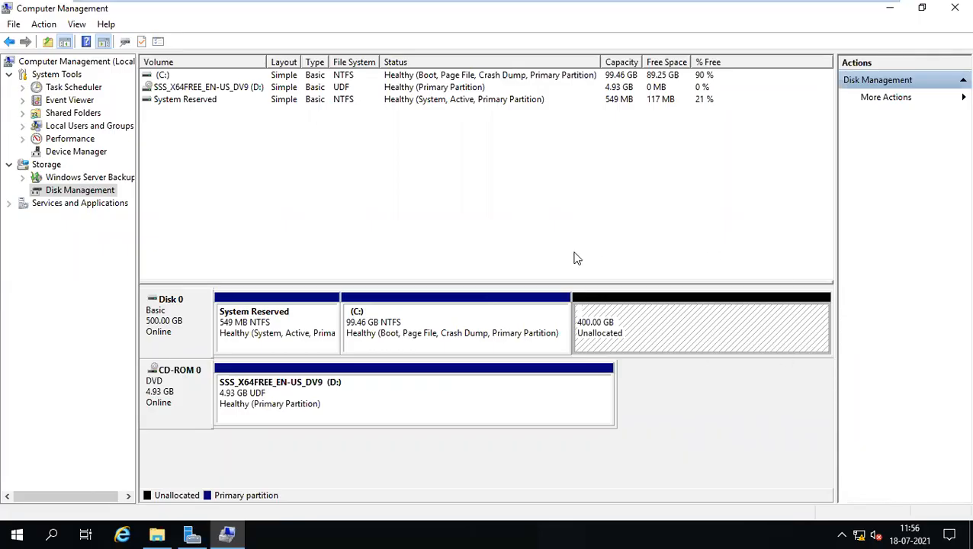
right_click(683, 326)
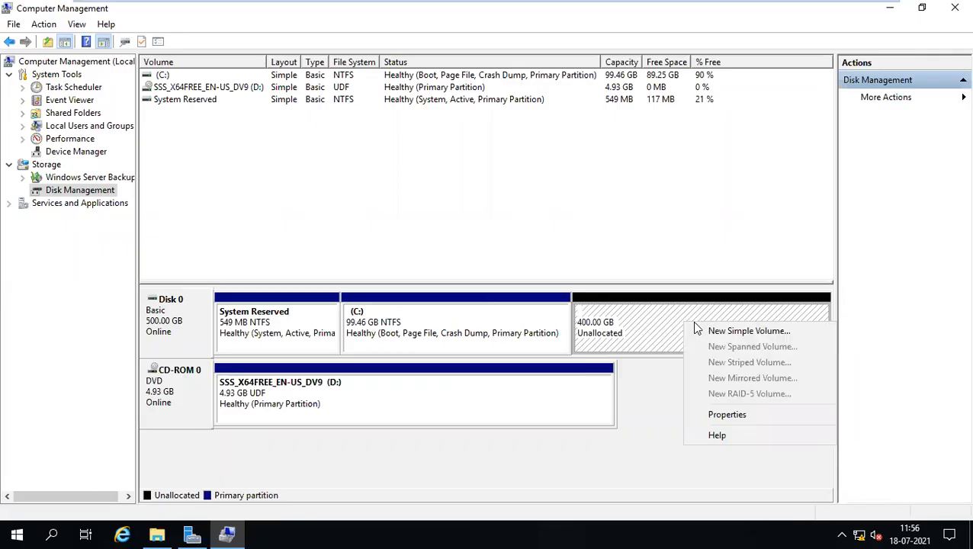
click(738, 332)
click(473, 333)
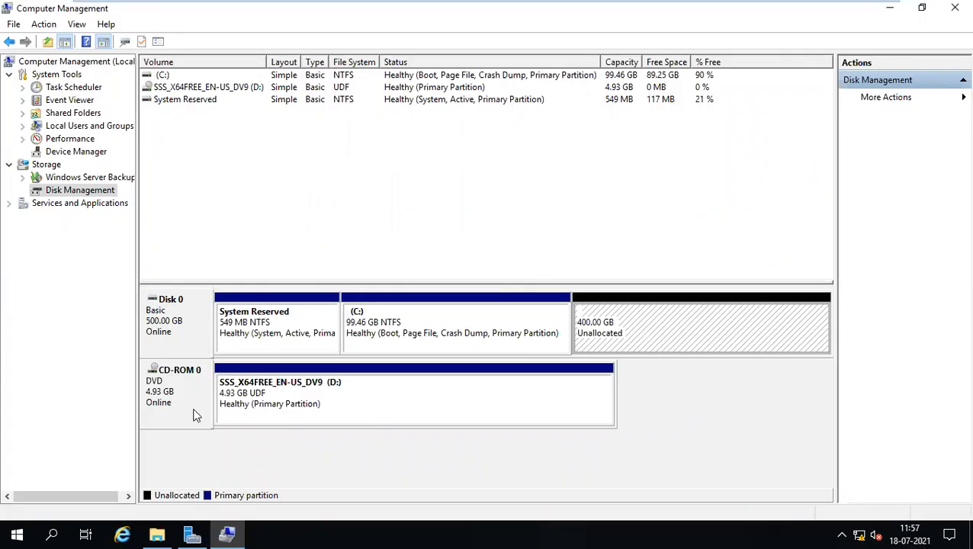
mouse_move(558, 6)
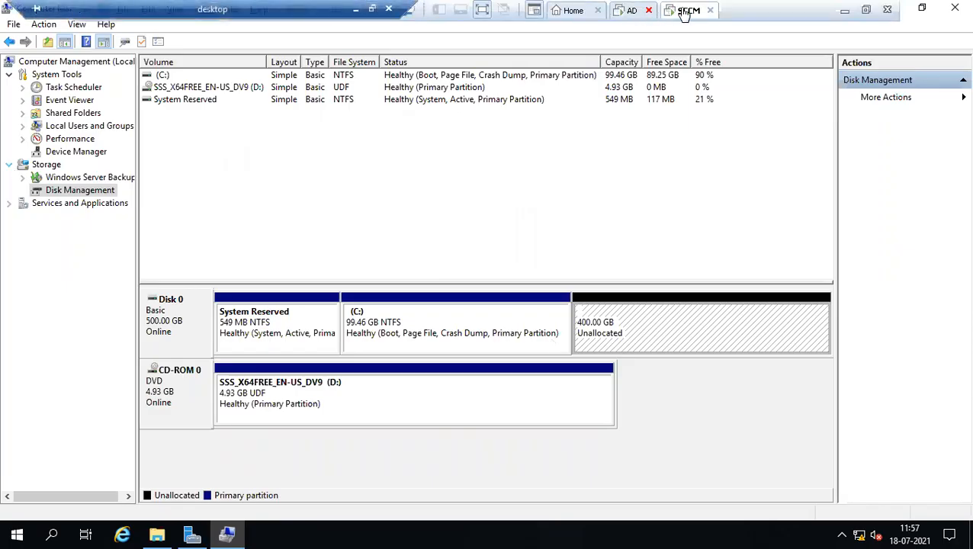
Begin adding a new SCSI virtual hard disk to the SCCM VM's hardware settings.
right_click(685, 12)
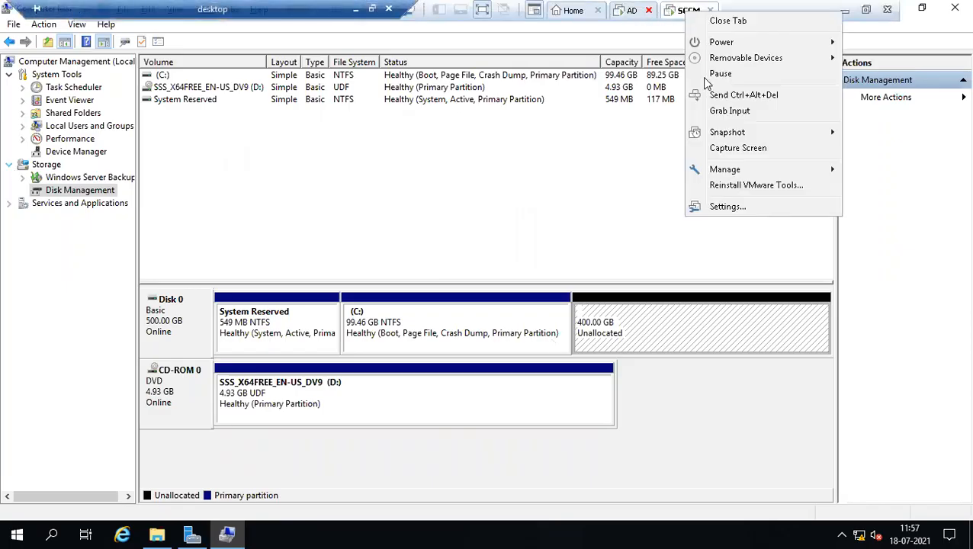
click(727, 206)
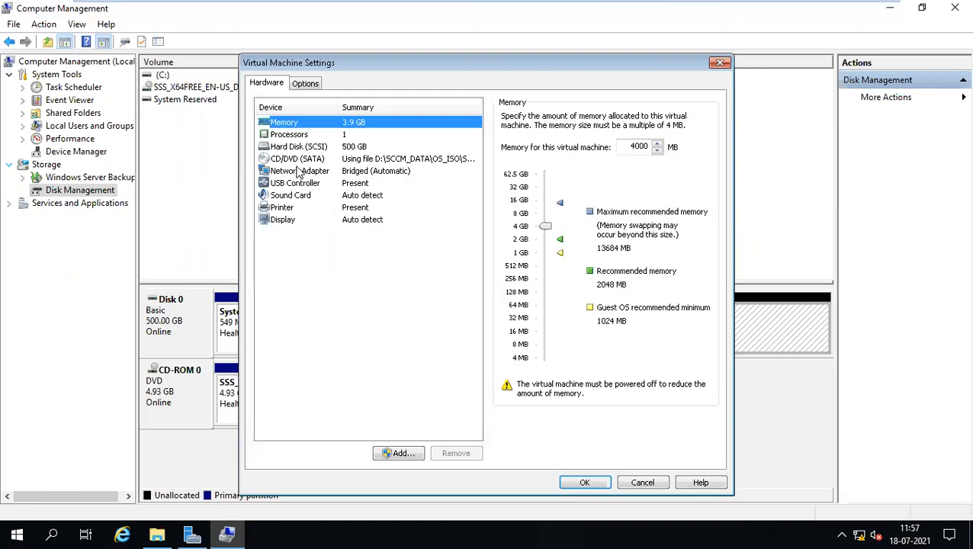
click(405, 454)
click(550, 307)
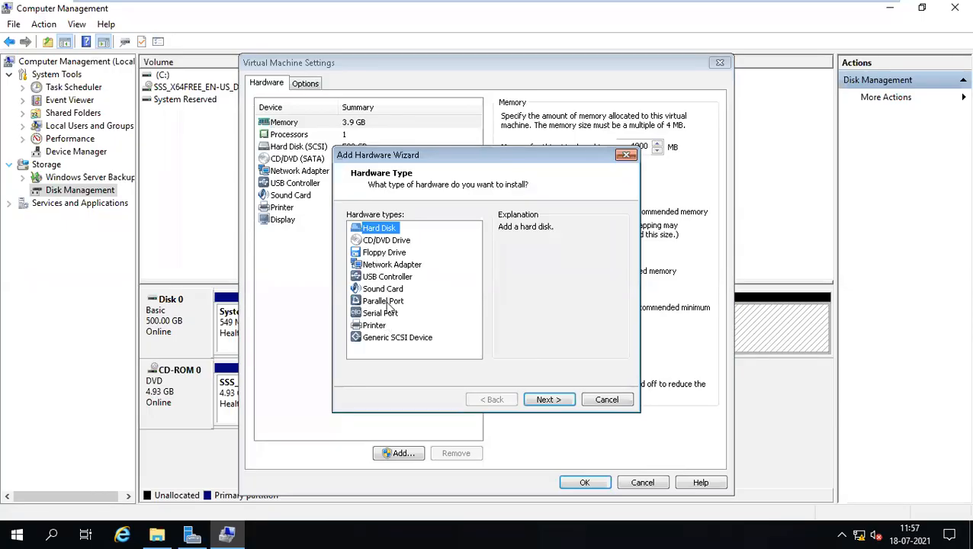
click(543, 402)
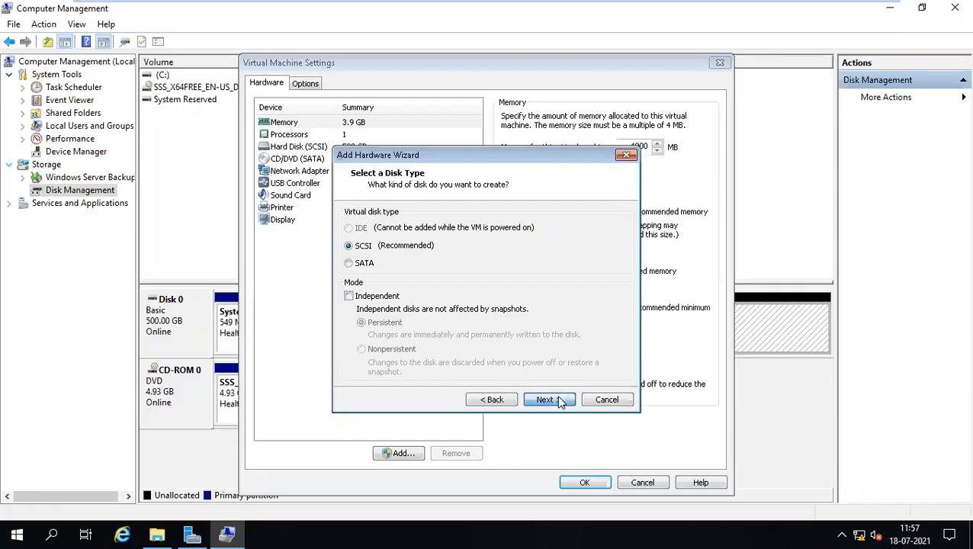
click(561, 402)
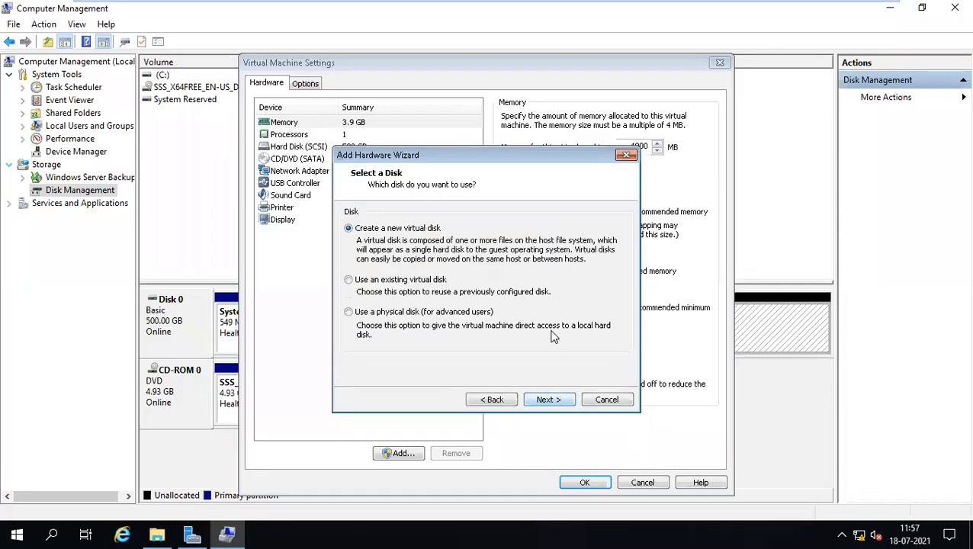
click(557, 400)
Size the new disk at 2000 GB, stored as a single file, and apply the settings.
drag(474, 215, 510, 219)
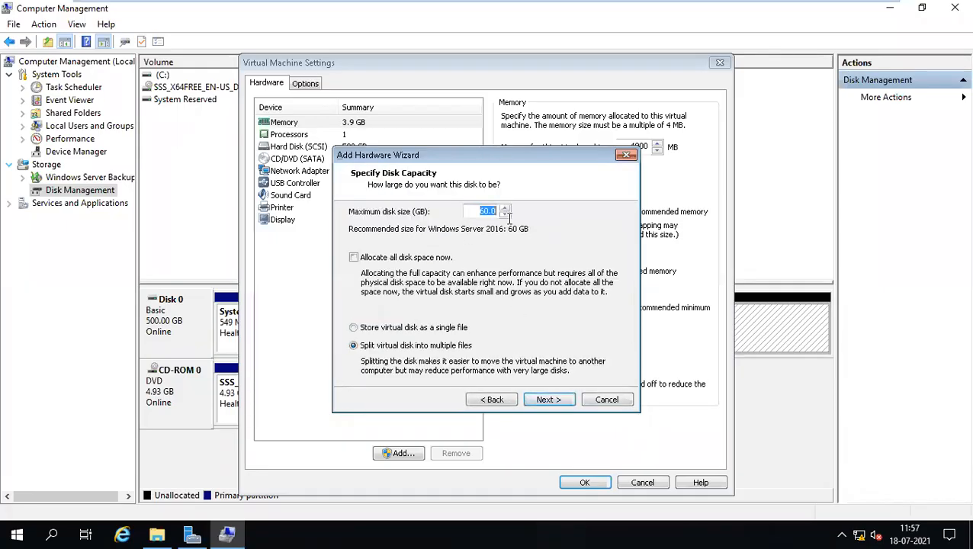
text(15000)
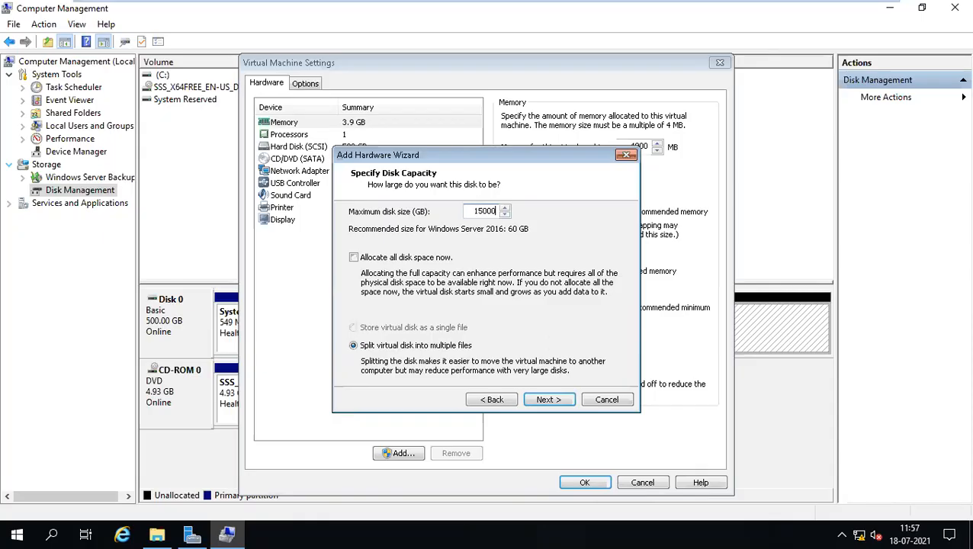
key(BackSpace)
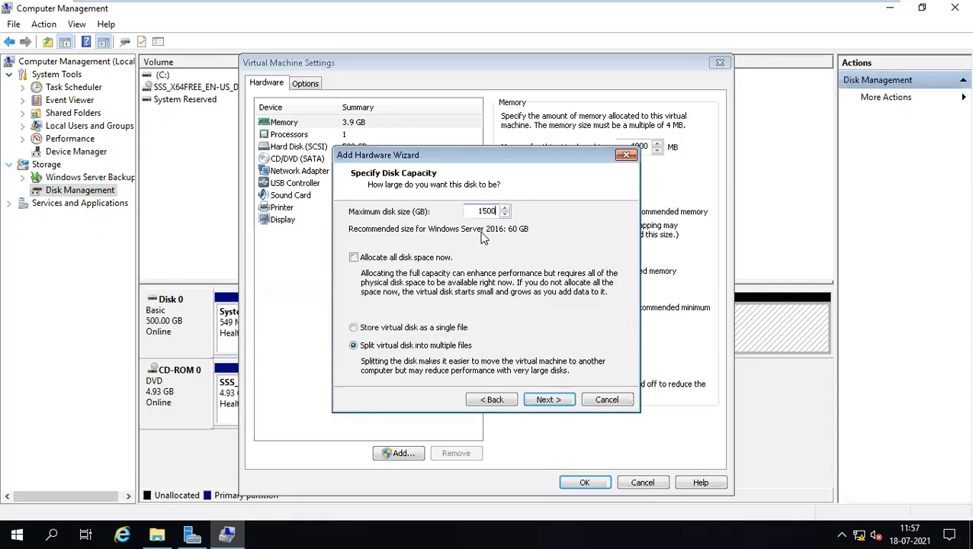
drag(479, 211, 521, 217)
text(2000)
click(385, 329)
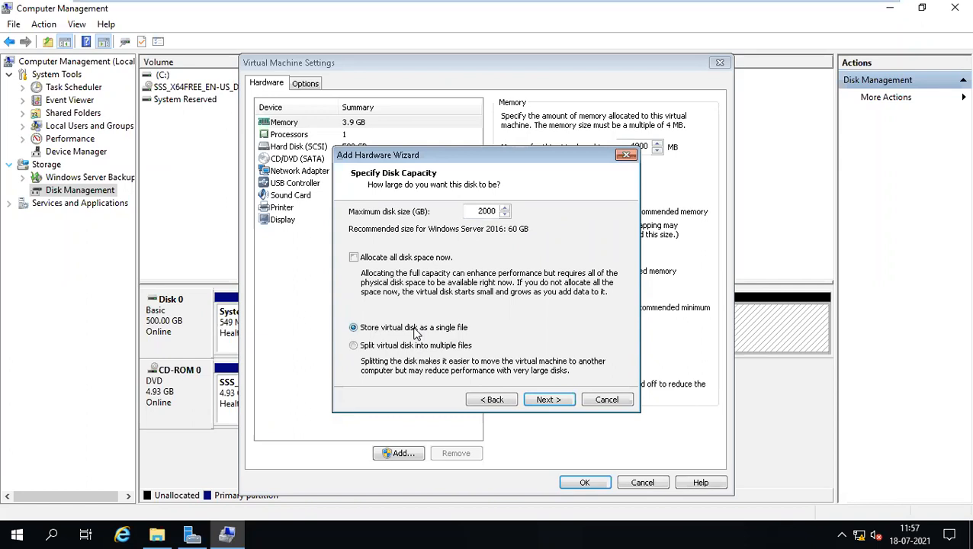
click(547, 401)
click(547, 400)
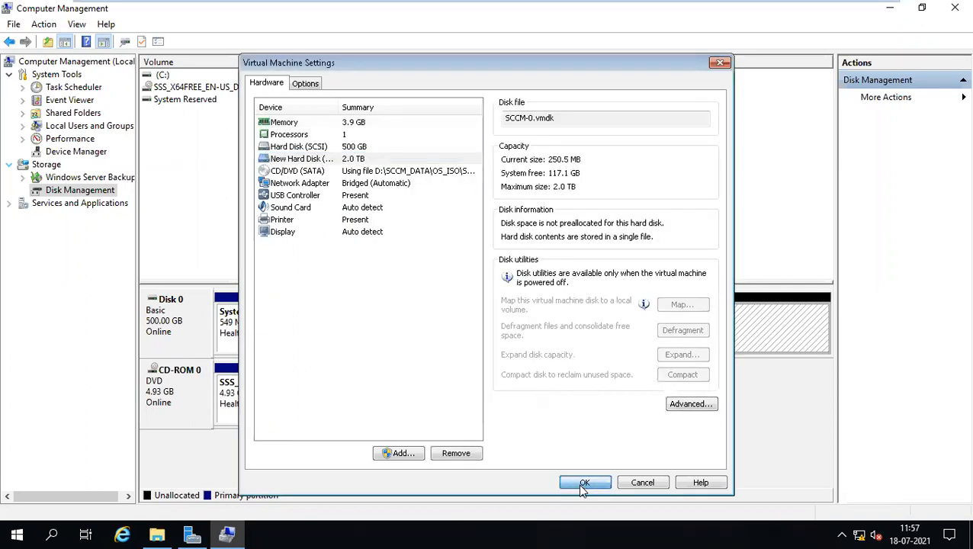
click(584, 482)
Return to the host, close the Computer window, and switch back to the SCCM VM.
mouse_move(576, 4)
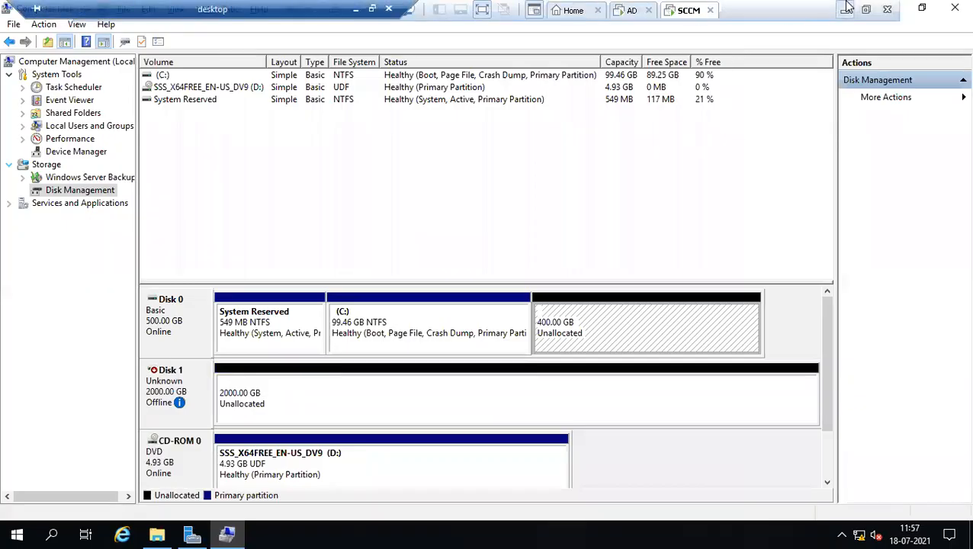
click(846, 8)
key(super+e)
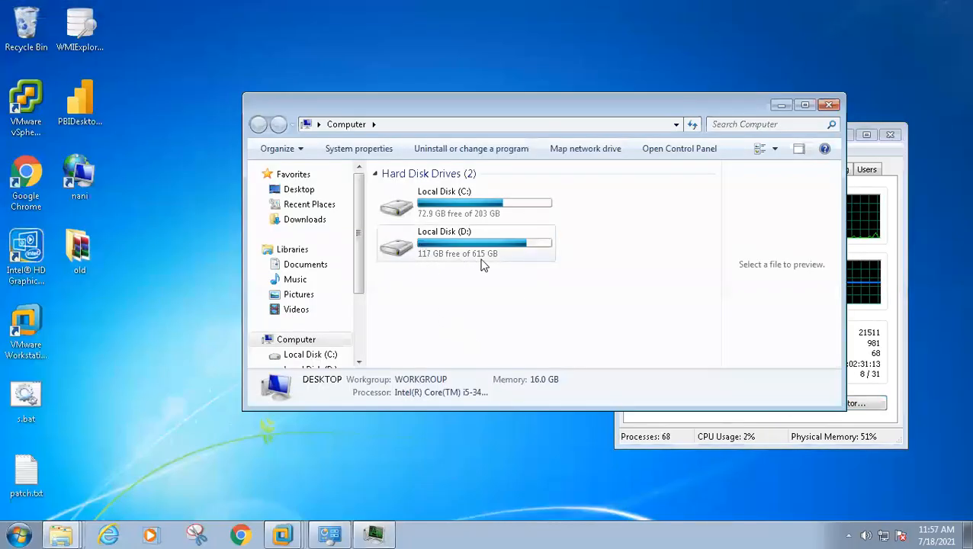
click(829, 104)
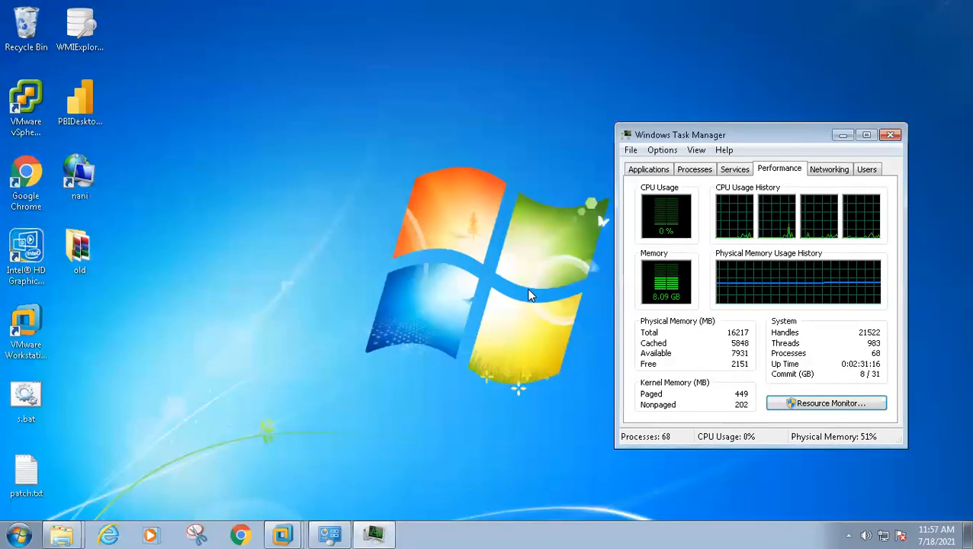
click(283, 533)
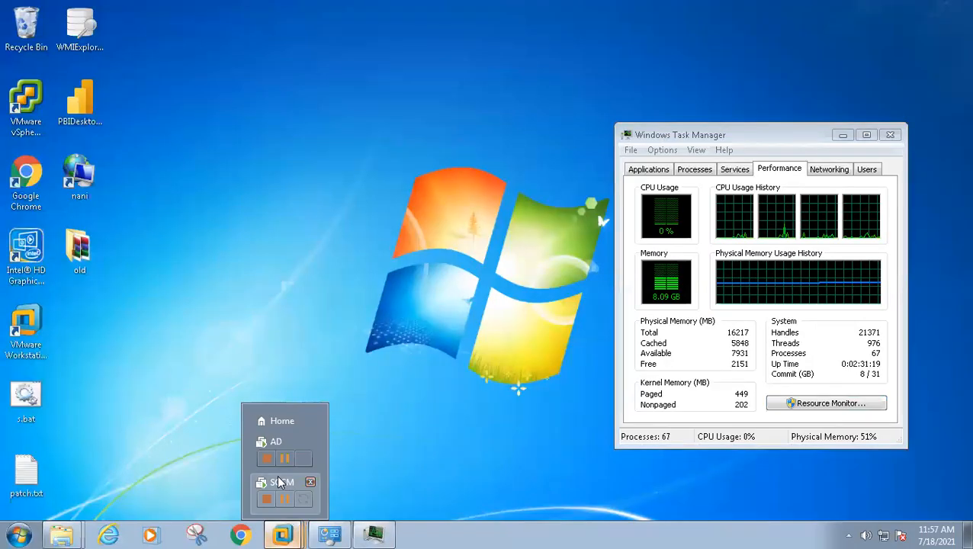
click(281, 482)
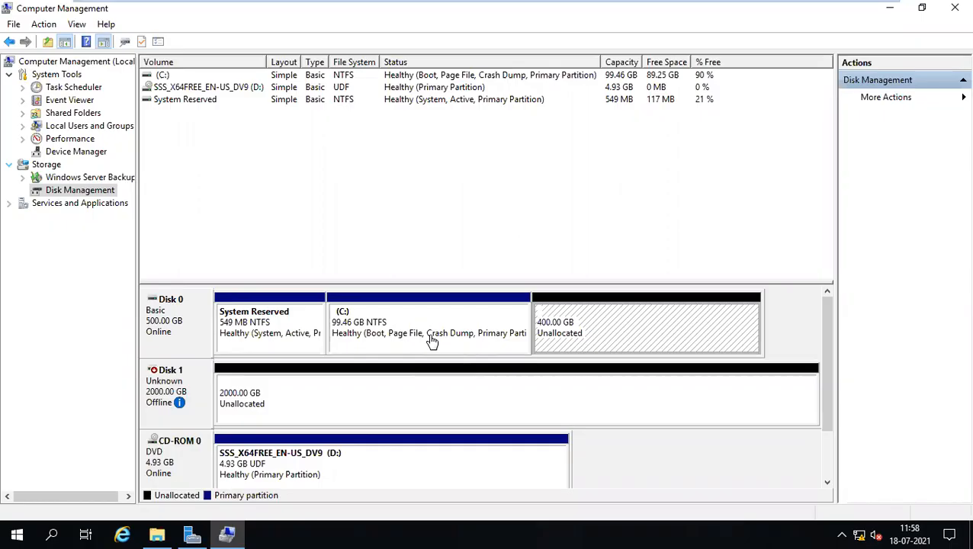
Bring the 2000 GB Disk 1 online in Disk Management.
right_click(169, 381)
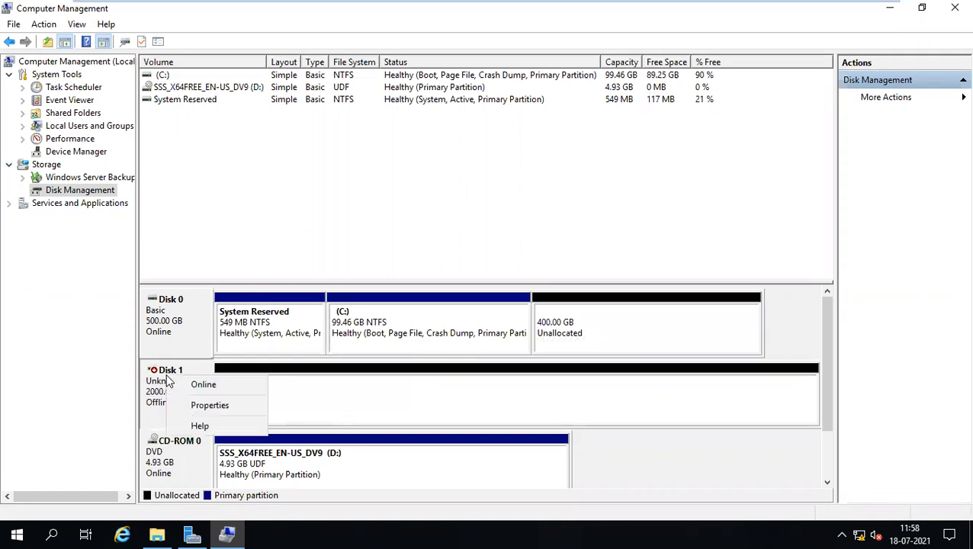
click(224, 389)
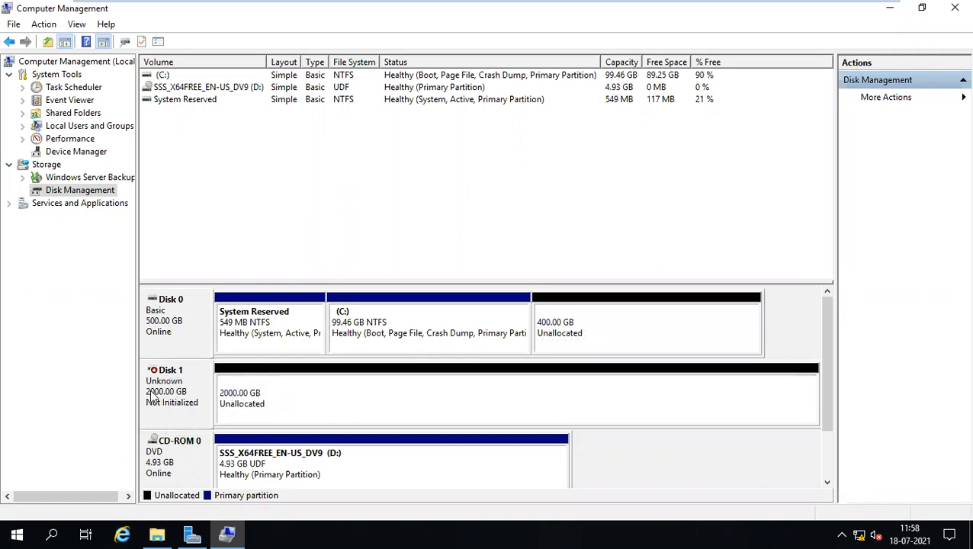
right_click(188, 386)
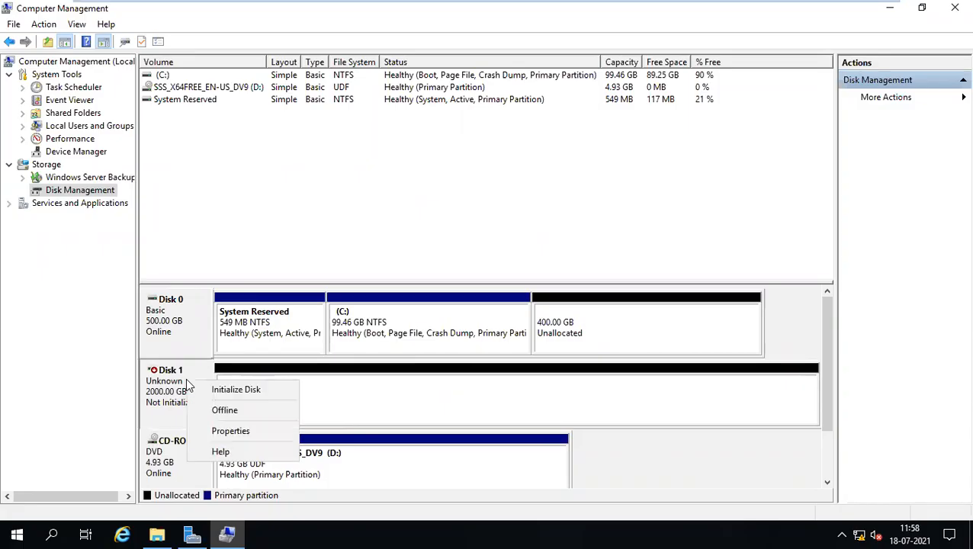
click(366, 412)
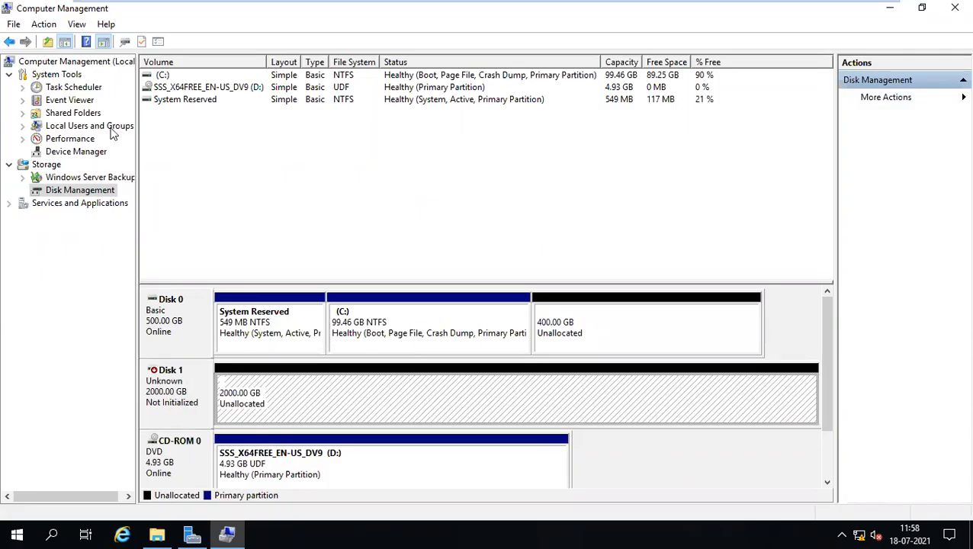
Browse the Computer Management menus and Windows Server Backup page, then return to Disk Management.
click(44, 24)
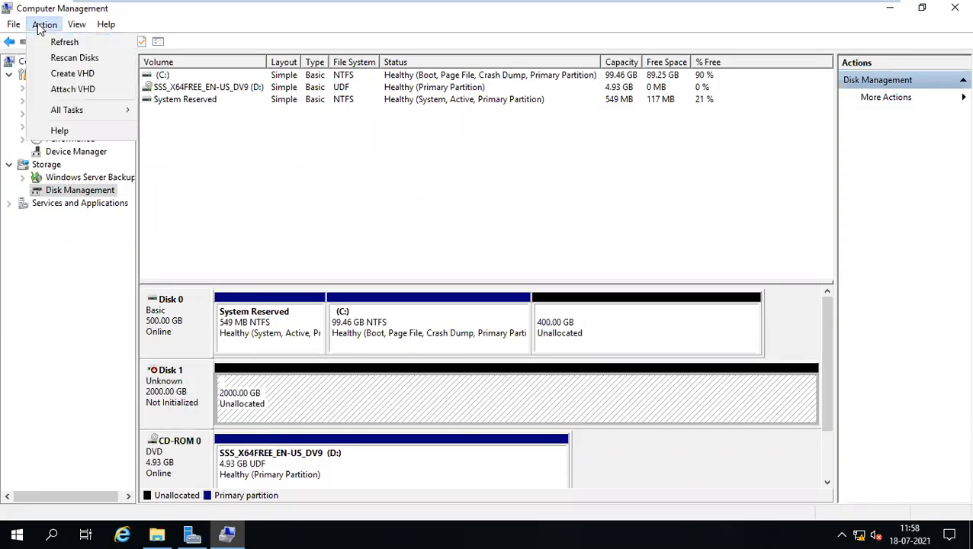
mouse_move(73, 27)
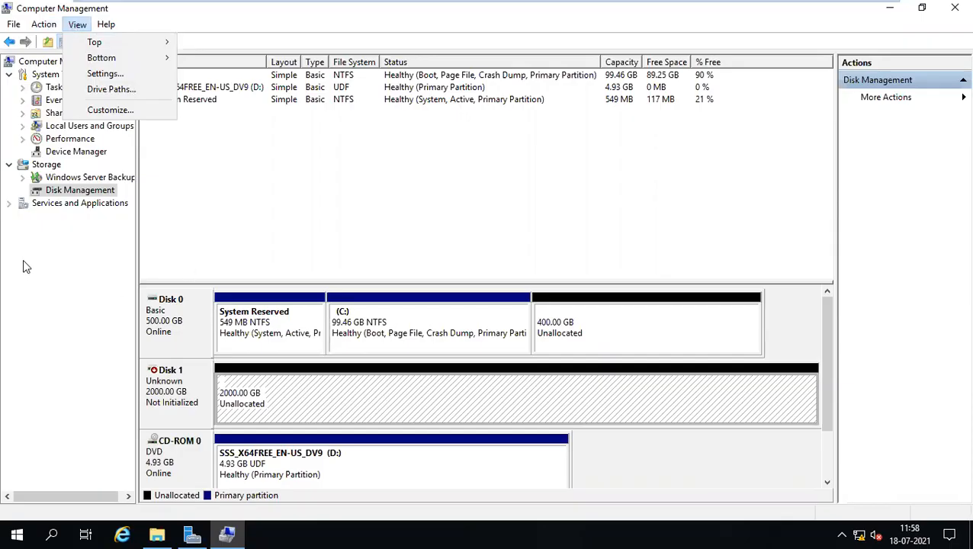
click(74, 217)
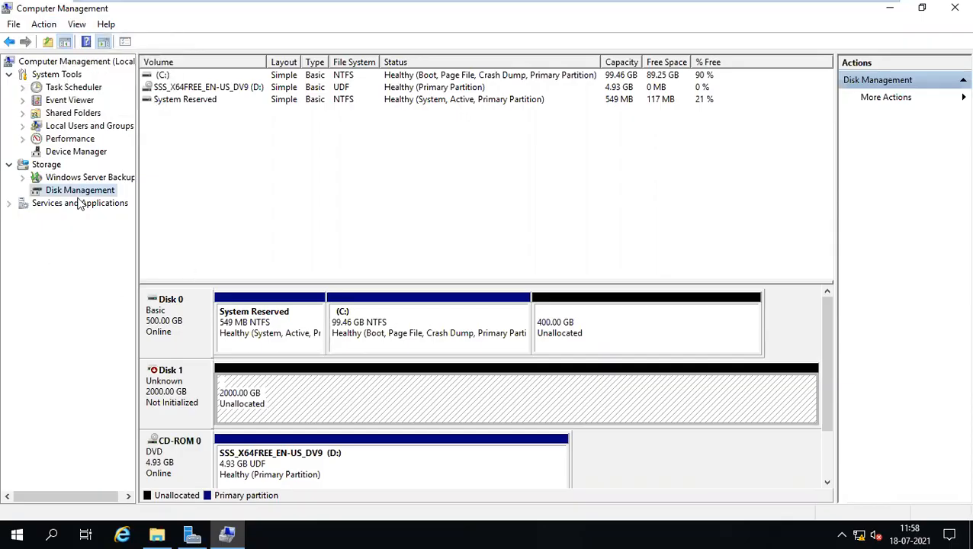
click(61, 151)
click(67, 183)
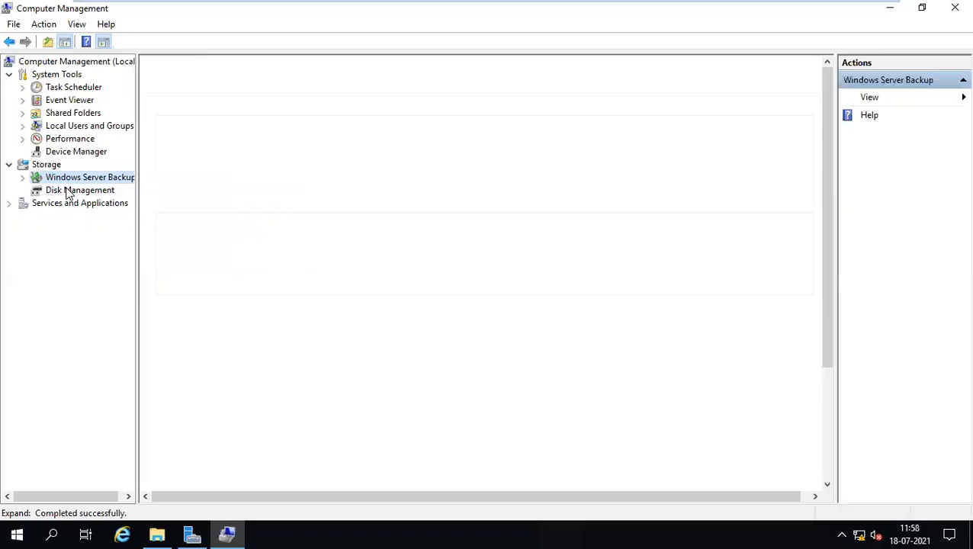
click(68, 190)
Toggle the VM out of and back into full screen, then reopen Disk 1's options.
right_click(183, 383)
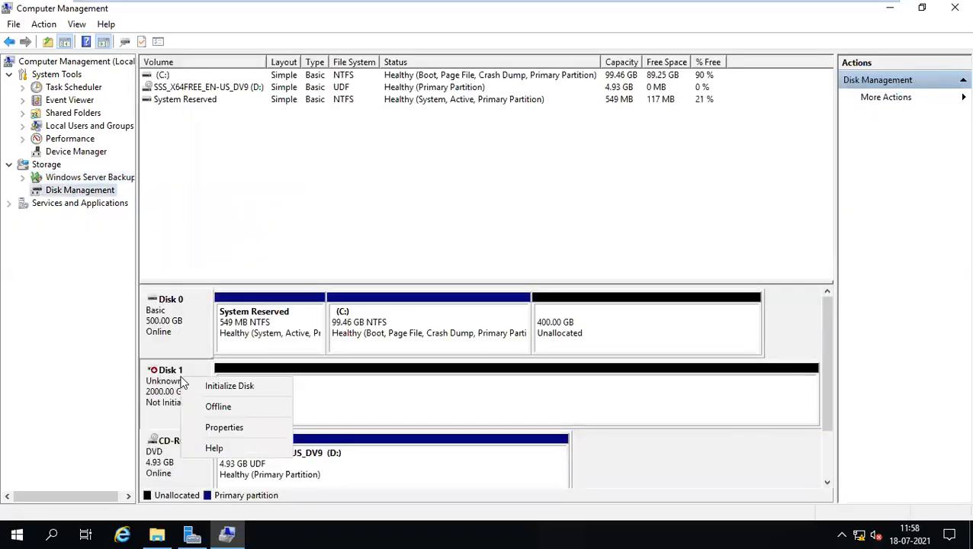
mouse_move(523, 4)
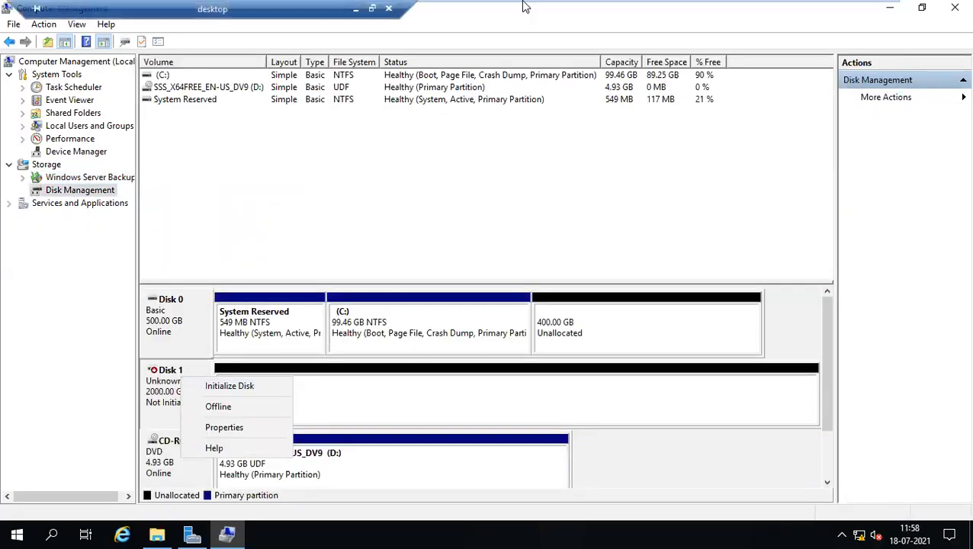
click(866, 9)
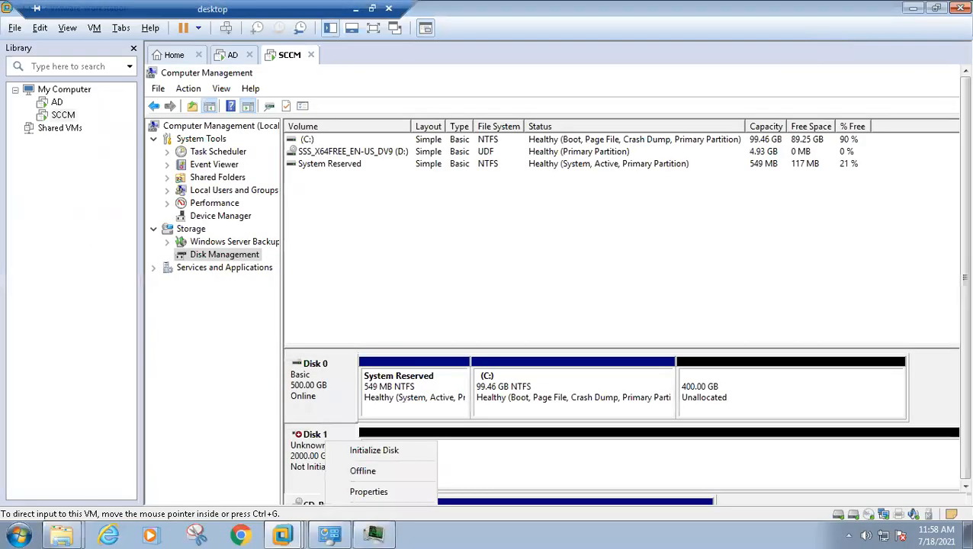
key(ctrl+alt+Return)
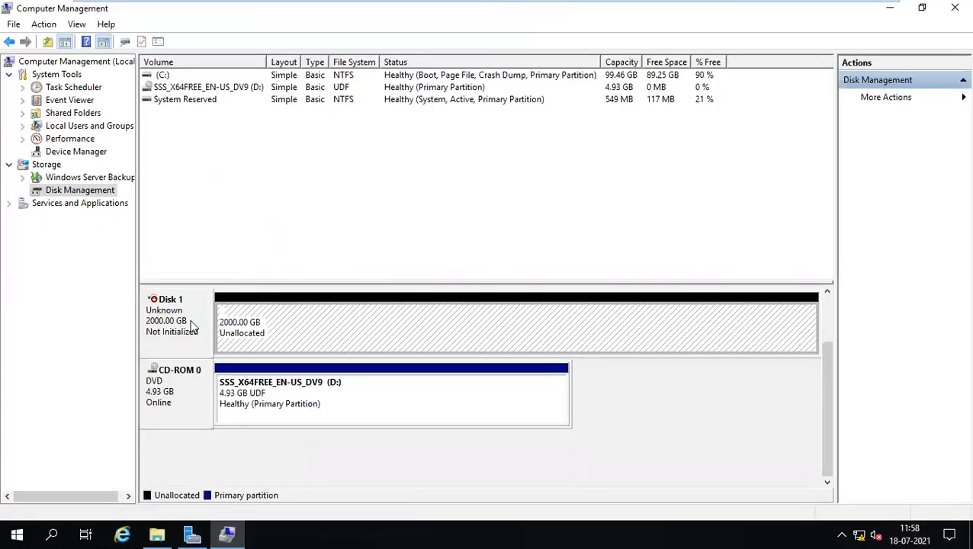
right_click(189, 321)
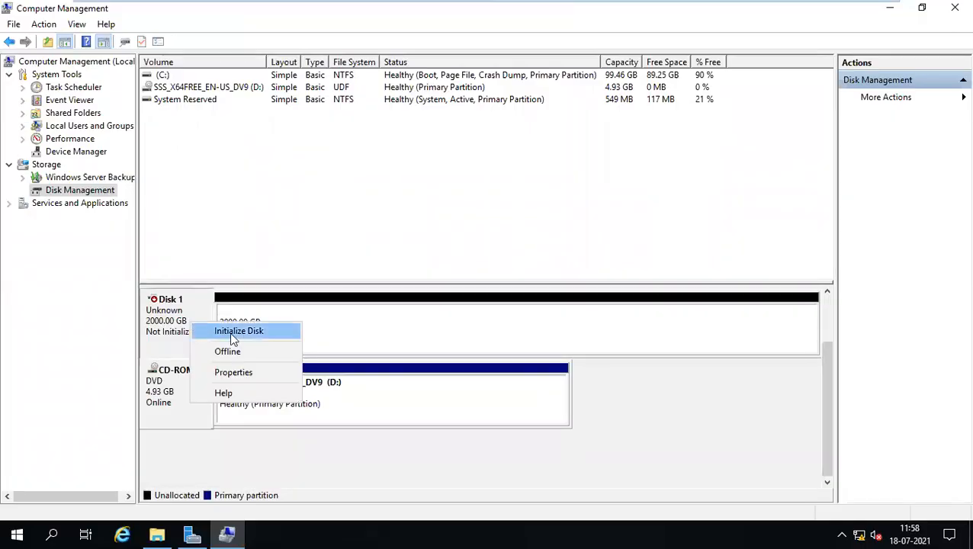
click(181, 324)
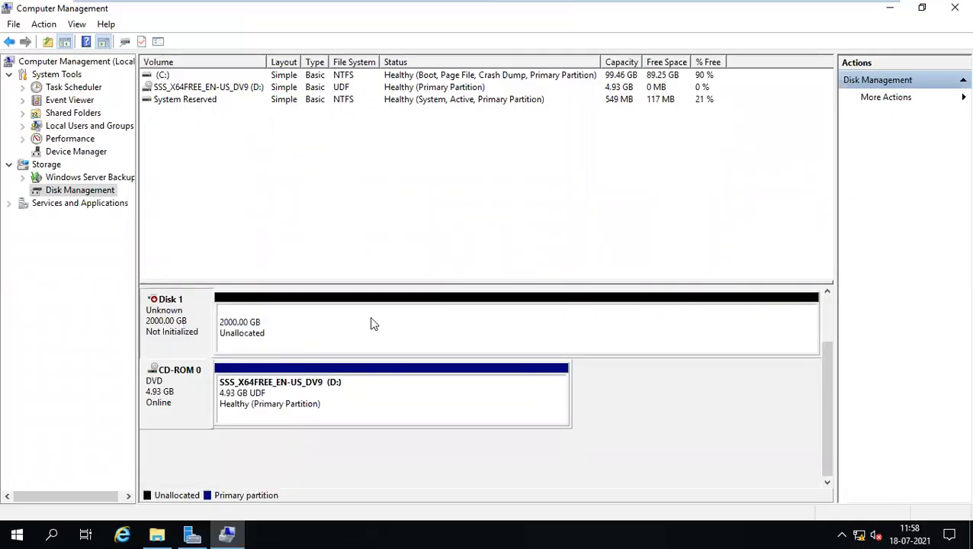
drag(829, 375, 821, 307)
right_click(176, 383)
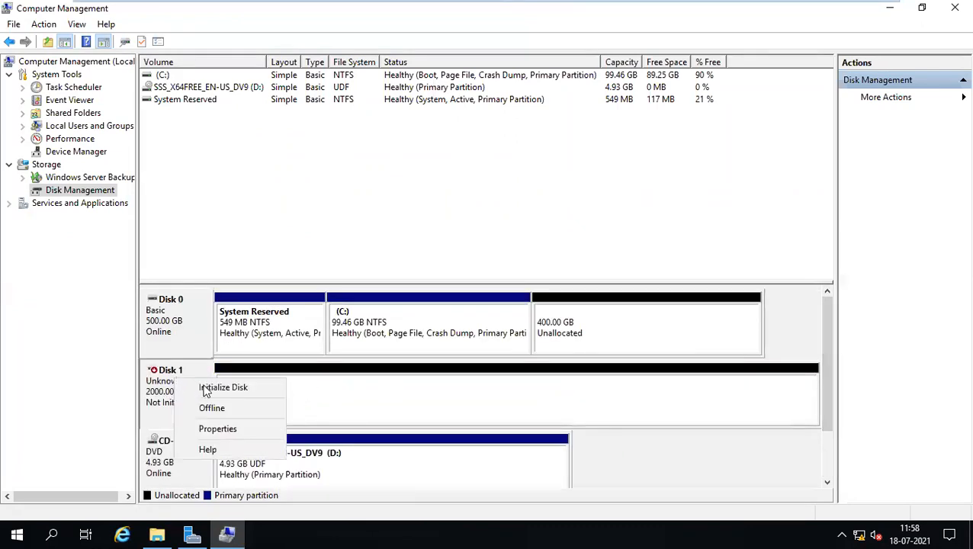
Initialize Disk 1 with the GPT (GUID Partition Table) partition style.
click(233, 389)
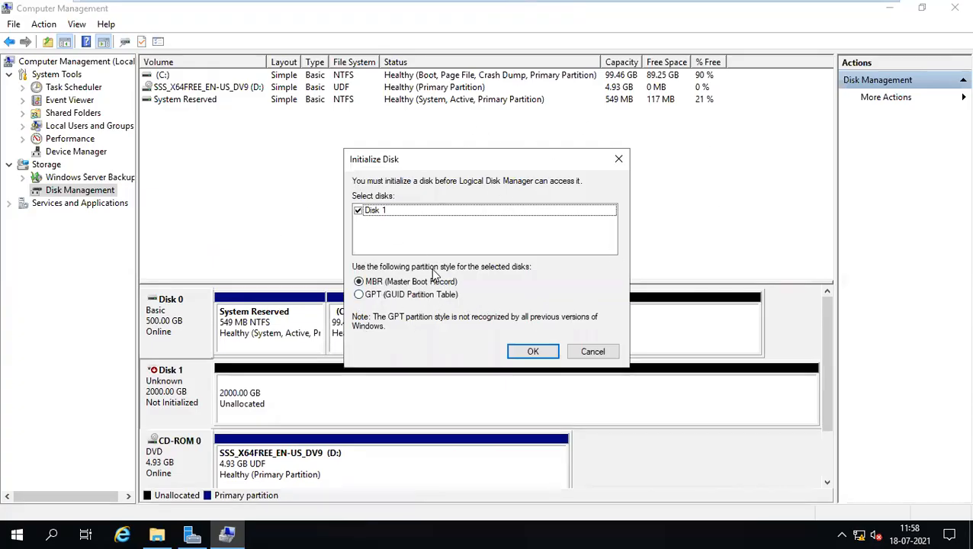
click(520, 355)
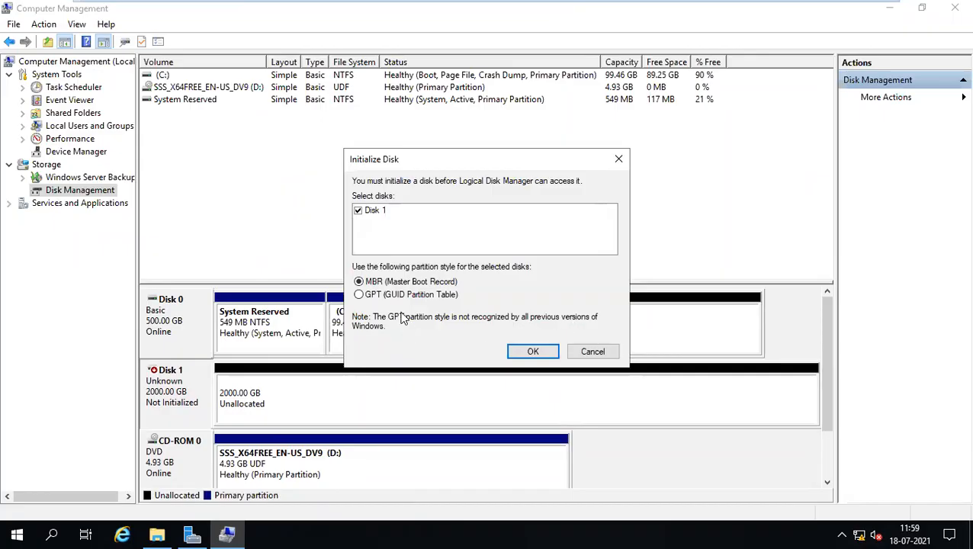
click(359, 295)
click(545, 352)
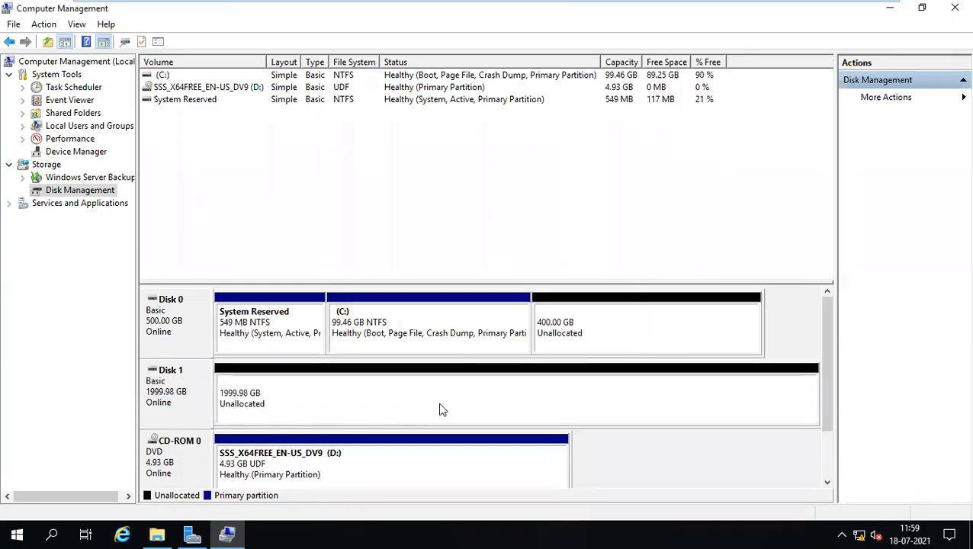
right_click(310, 408)
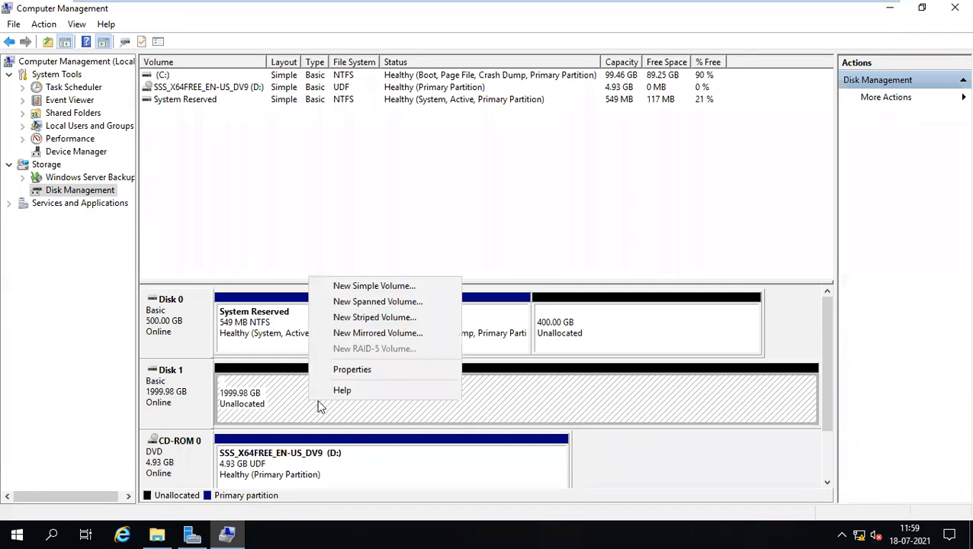
click(179, 400)
right_click(182, 393)
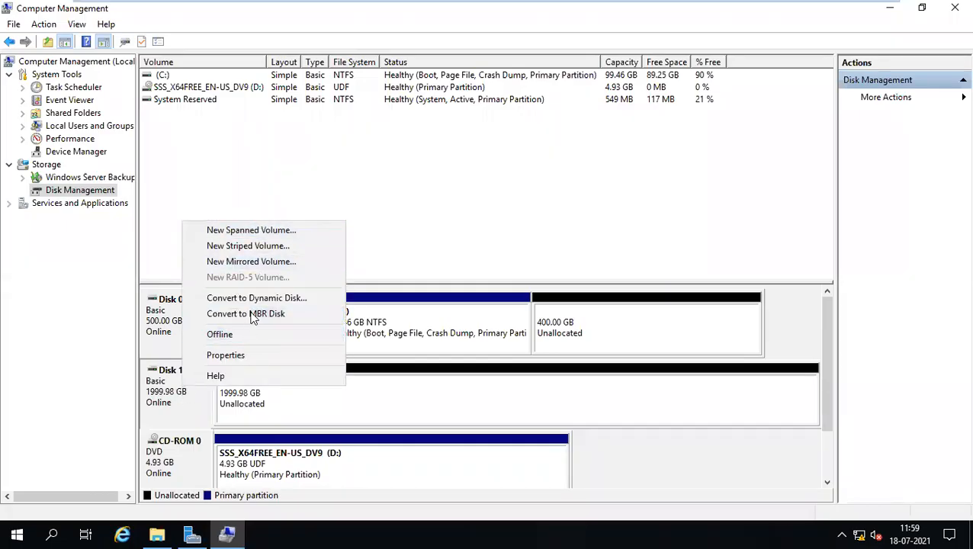
click(175, 406)
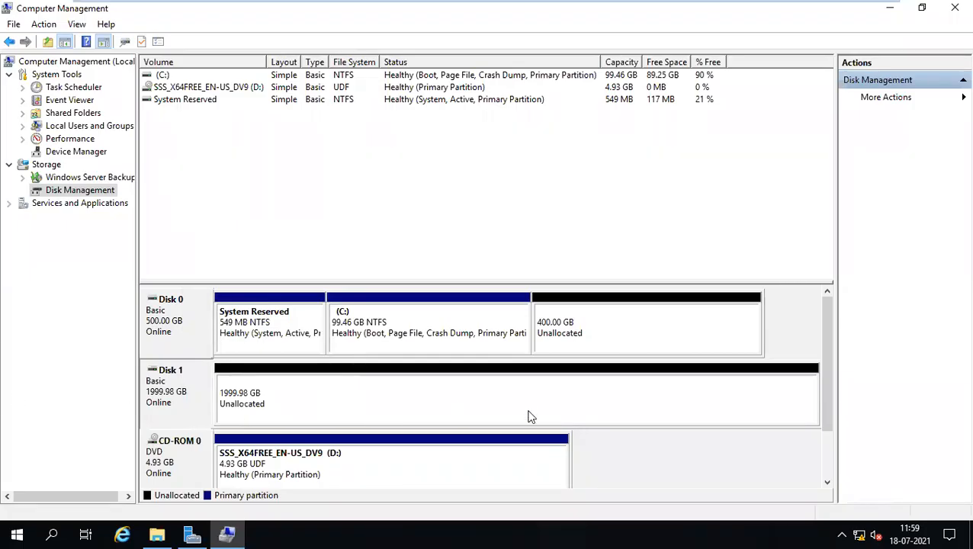
Create a 208000 MB NTFS simple volume on Disk 1 as drive E:, labelled SCCM.
right_click(278, 387)
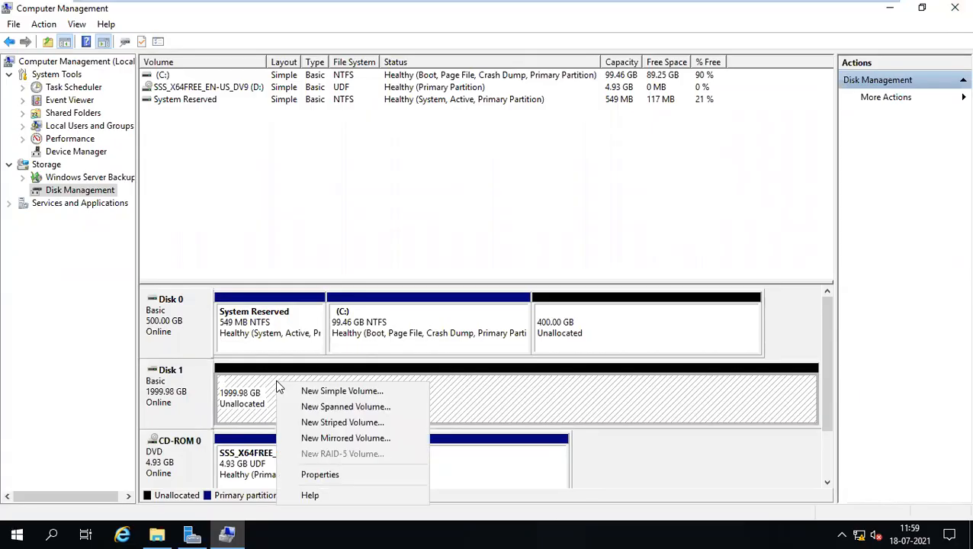
click(344, 392)
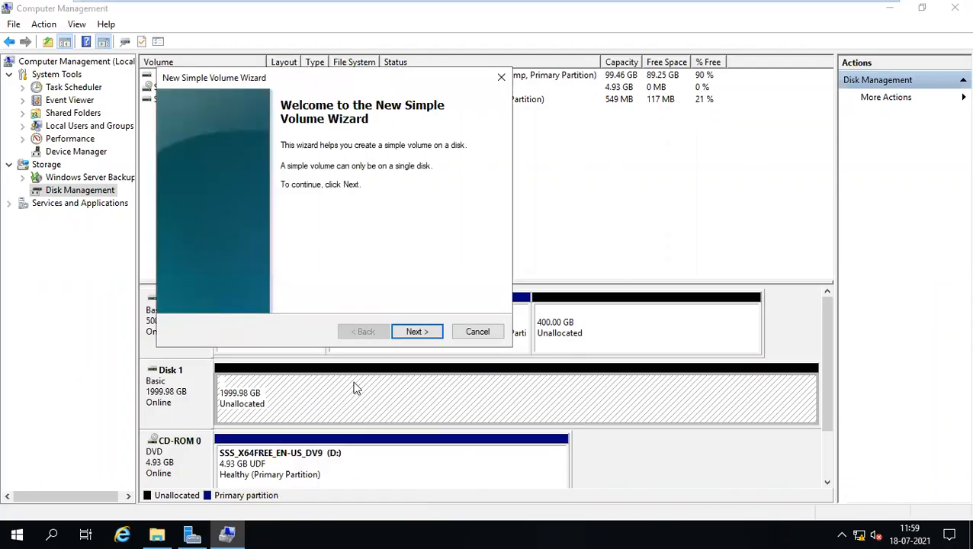
click(416, 334)
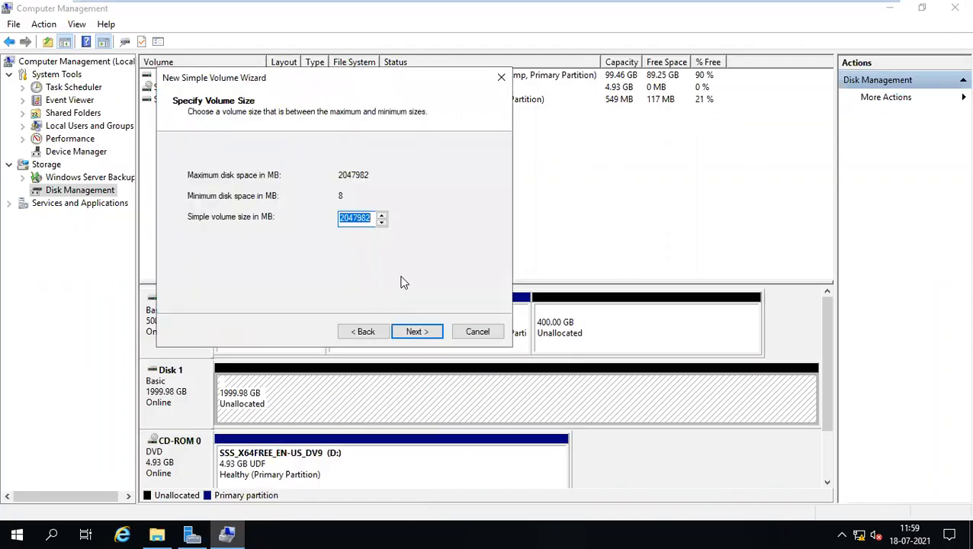
text(5)
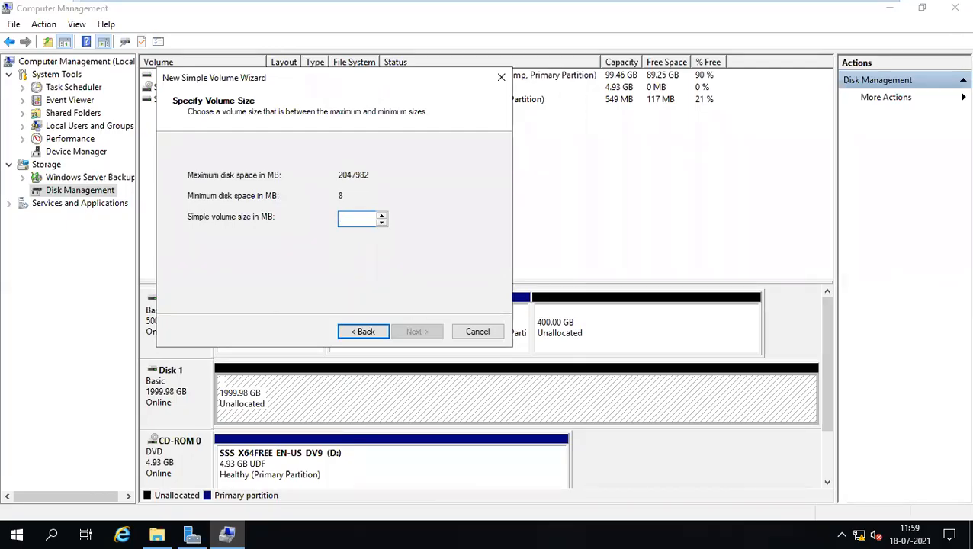
text(0)
key(BackSpace)
text(08000)
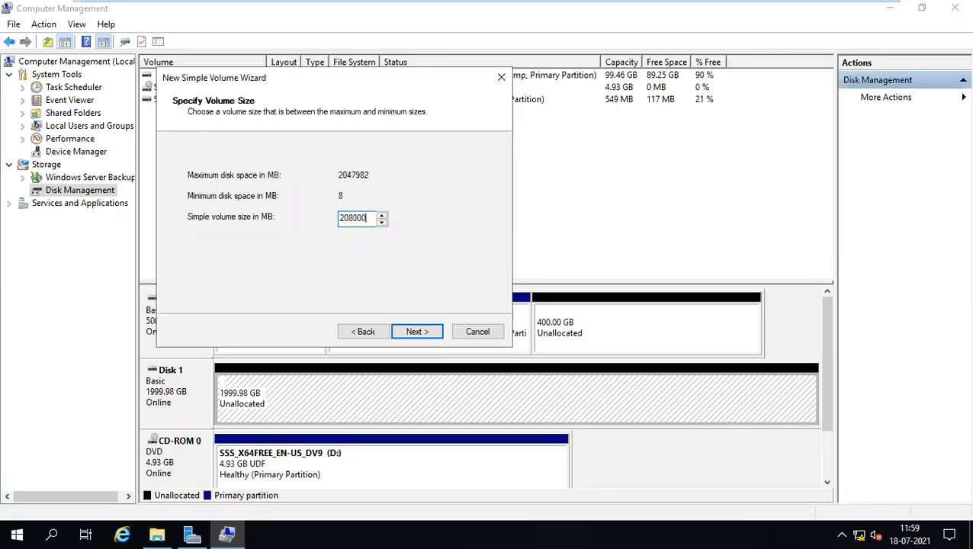
click(418, 334)
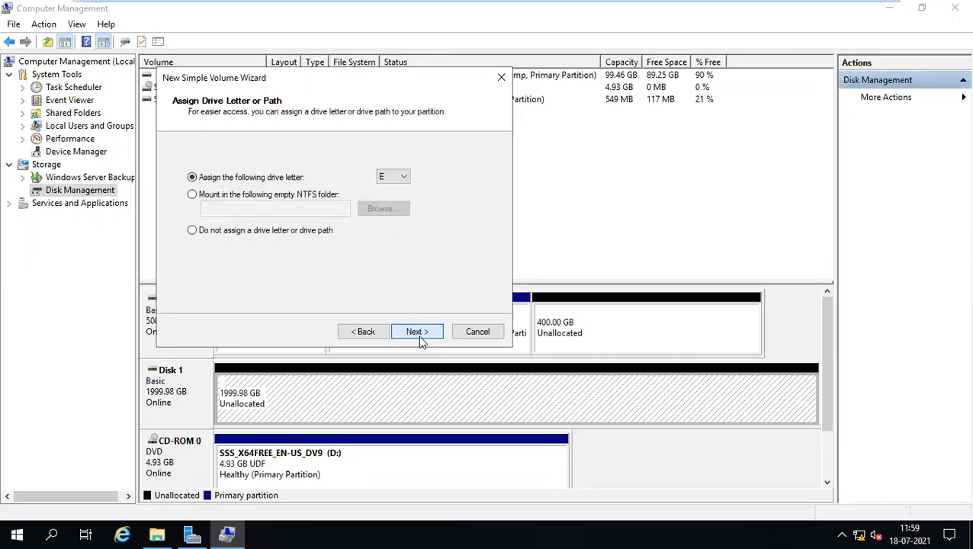
click(418, 333)
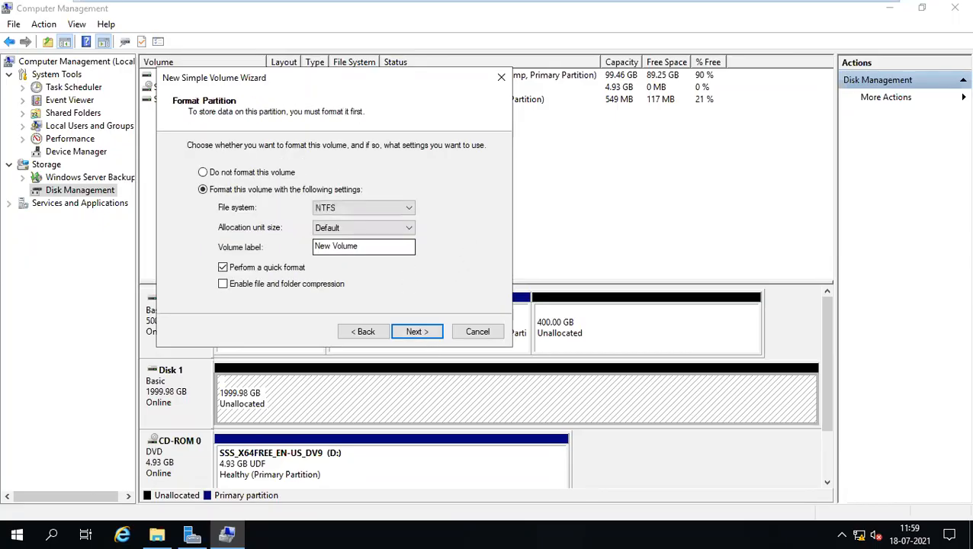
text(SCCM)
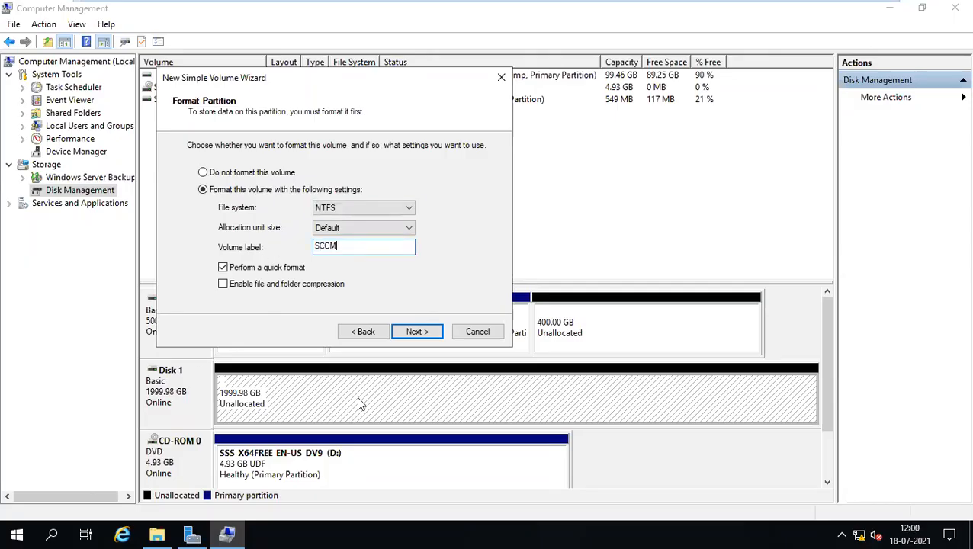
click(416, 333)
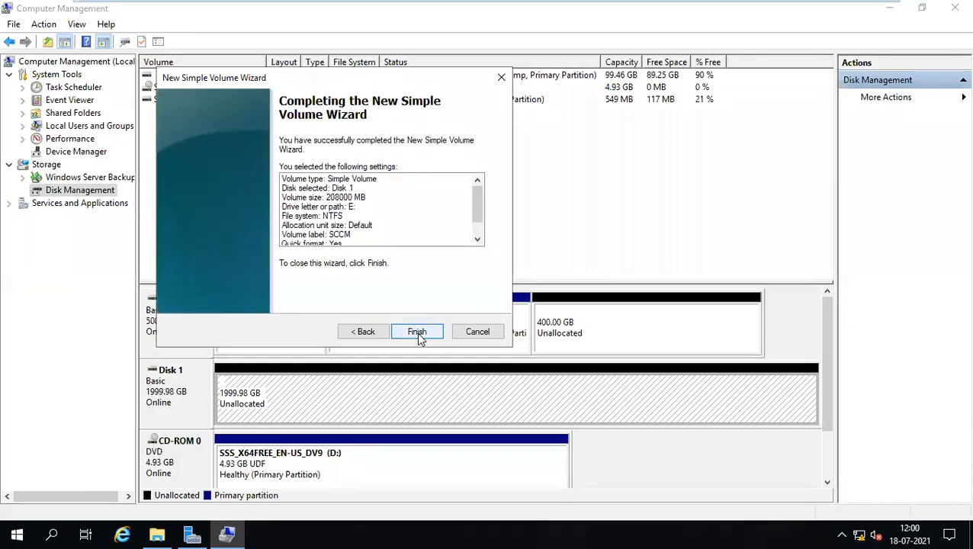
click(418, 333)
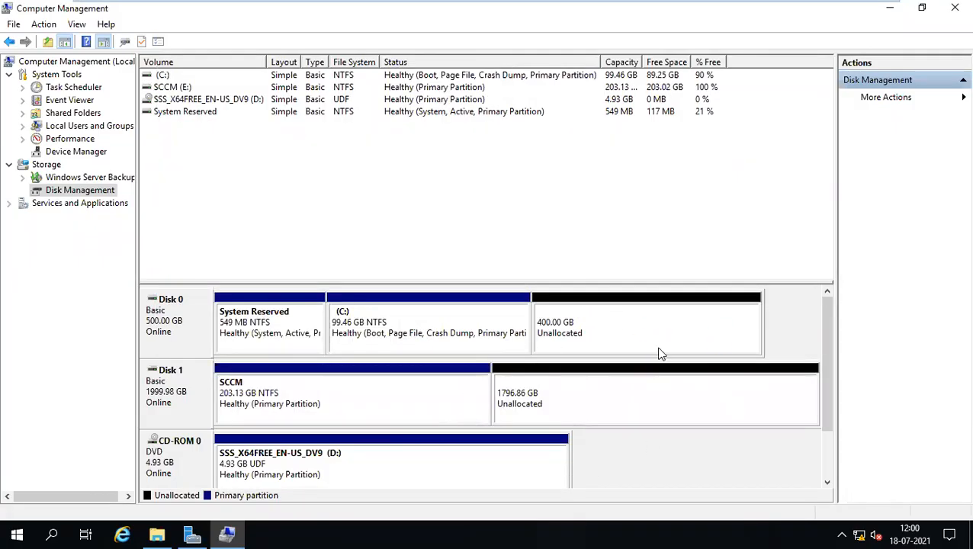
Create a 107.42 GB NTFS volume on Disk 1 as drive F:, labelled Content.
right_click(557, 406)
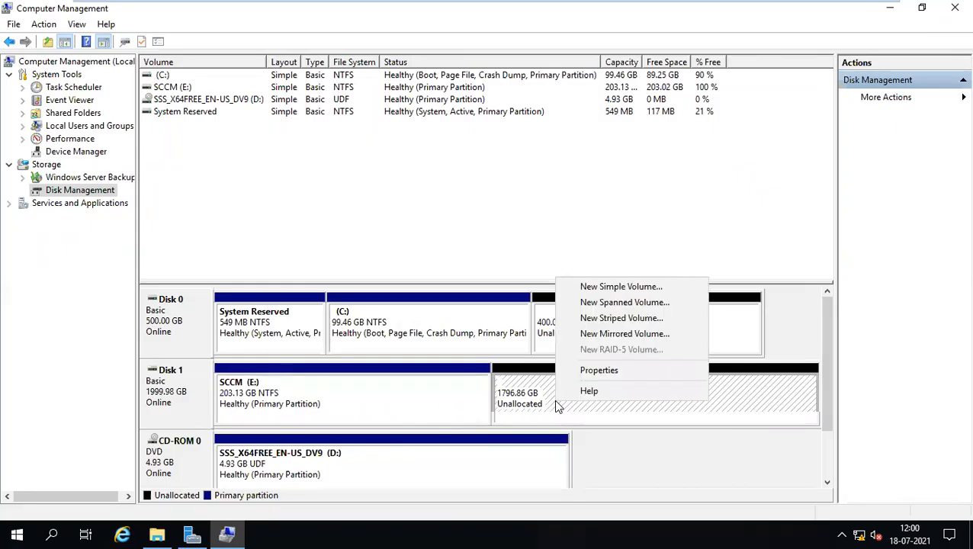
click(604, 287)
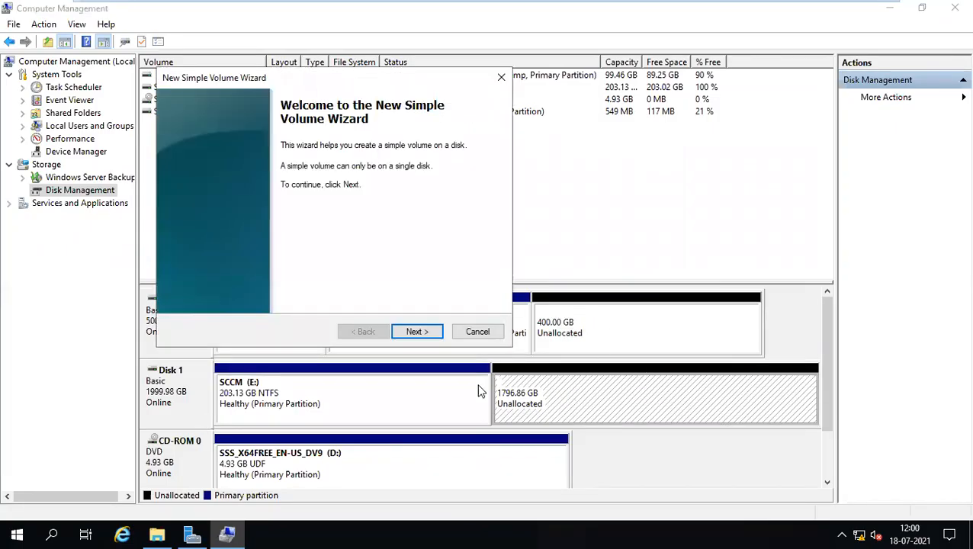
click(428, 331)
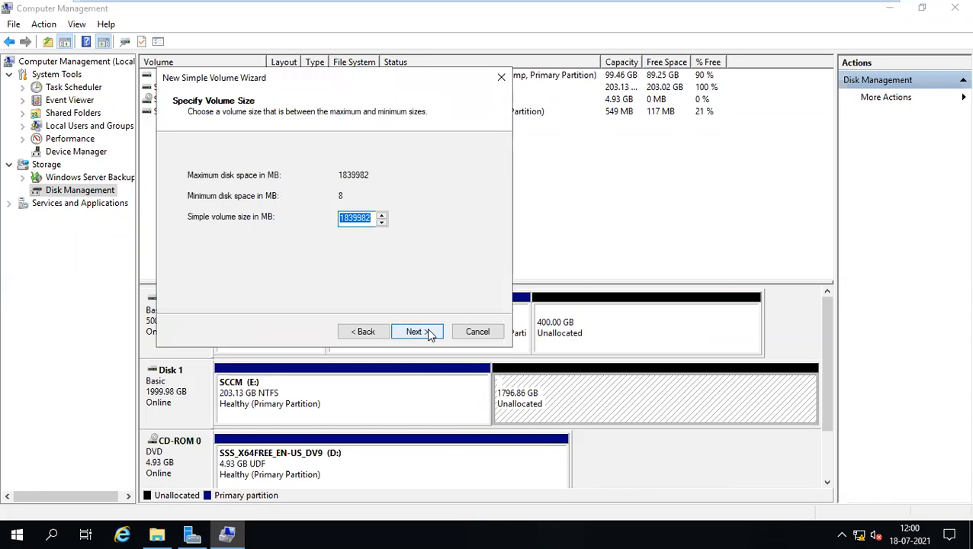
text(110000)
click(422, 332)
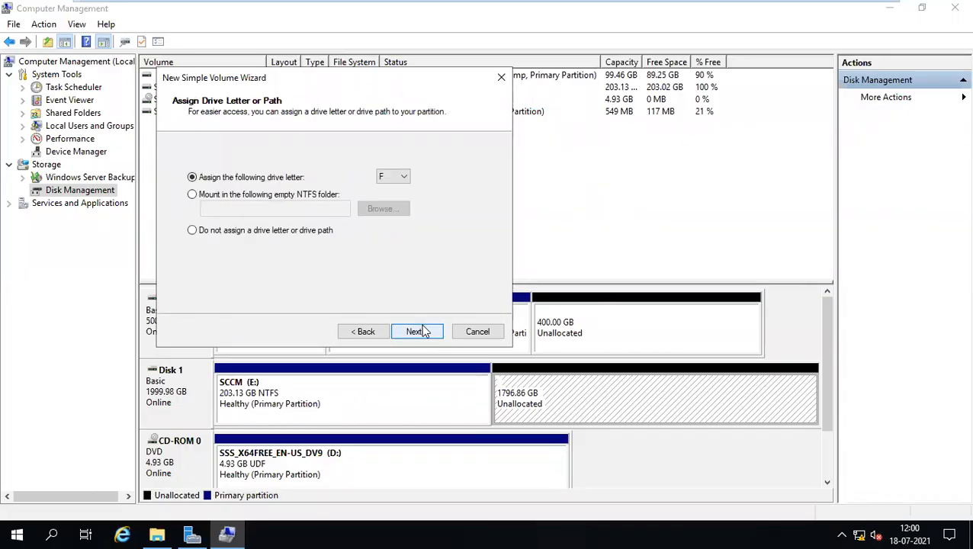
click(414, 334)
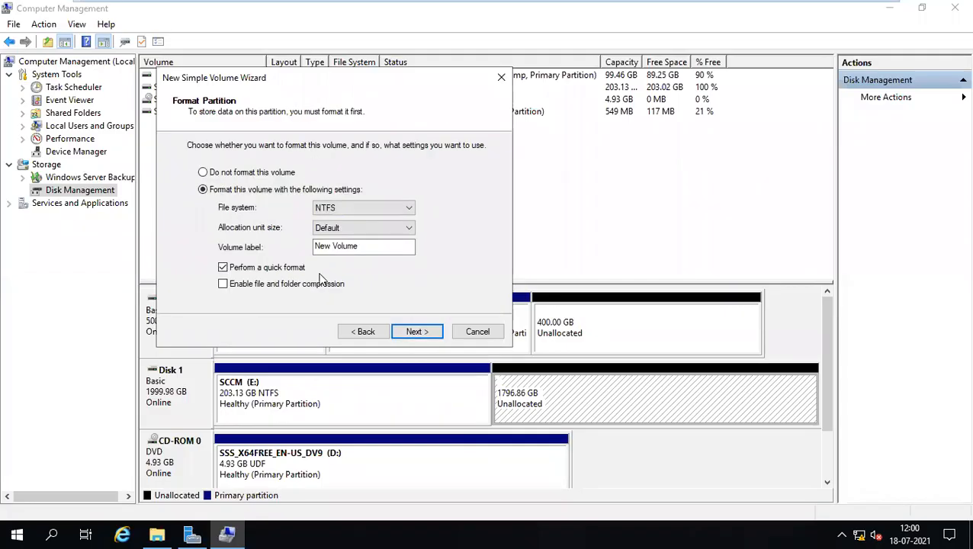
drag(373, 247, 245, 235)
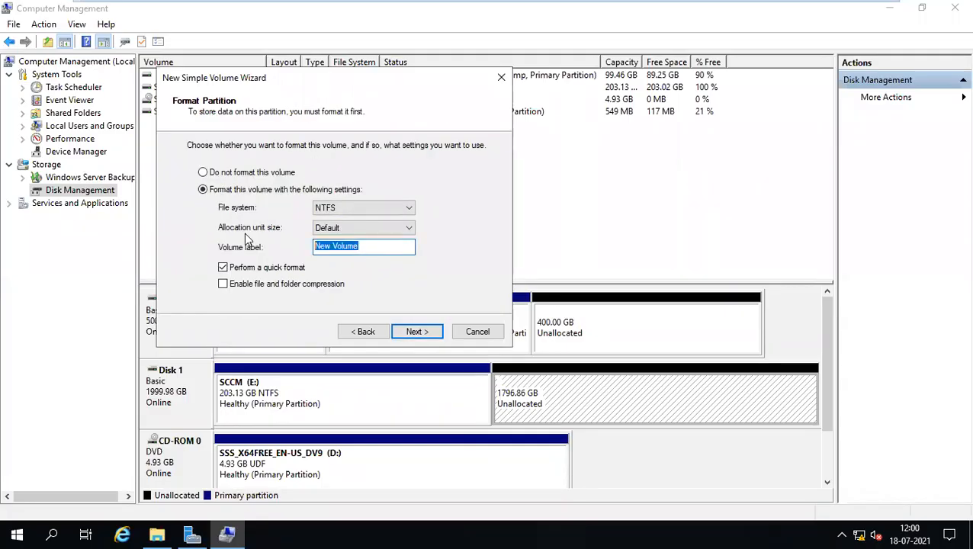
text(cONTENT)
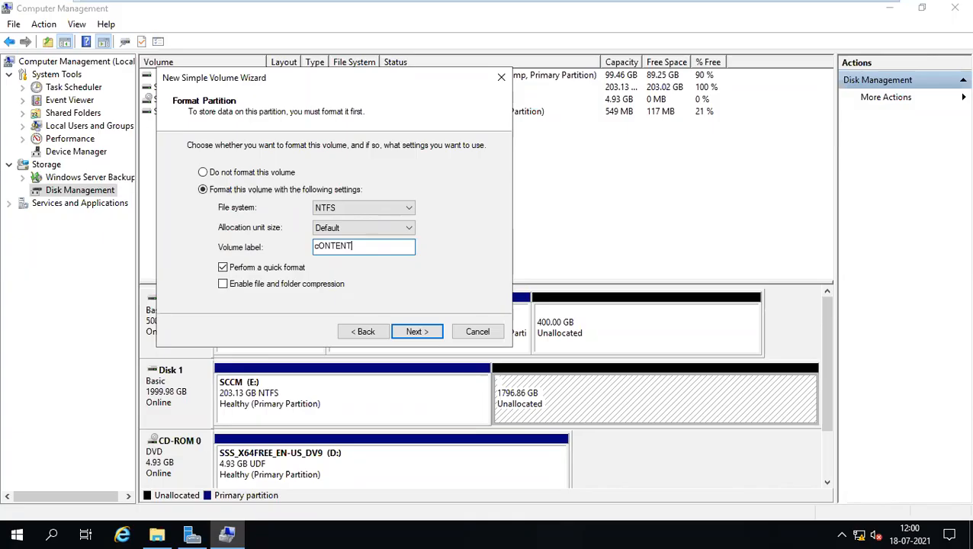
key(BackSpace)
key(BackSpace)
key(BackSpace)
key(BackSpace)
key(BackSpace)
key(BackSpace)
text(Conten)
click(425, 336)
click(418, 333)
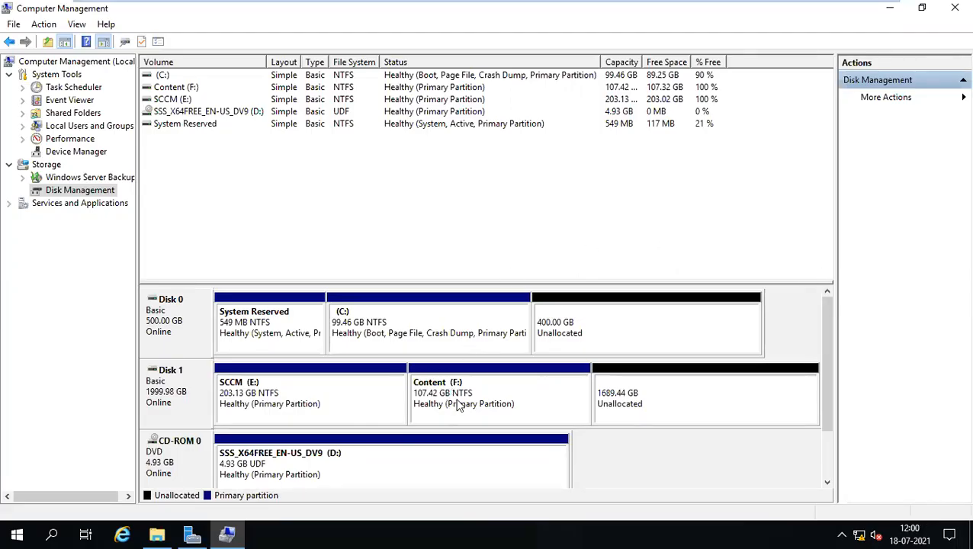
Create a 104000 MB NTFS volume on Disk 1 as drive G:, labelled SQL.
right_click(633, 396)
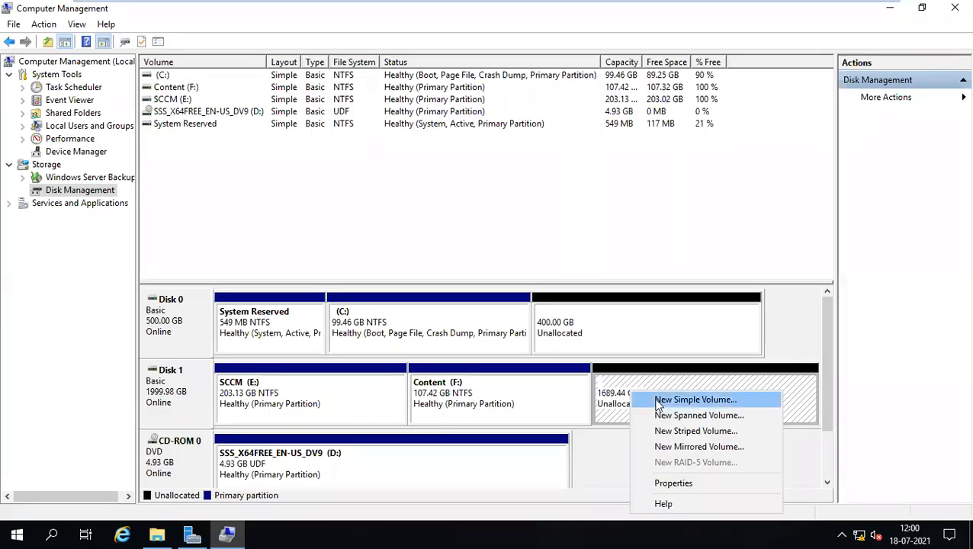
click(655, 402)
click(417, 334)
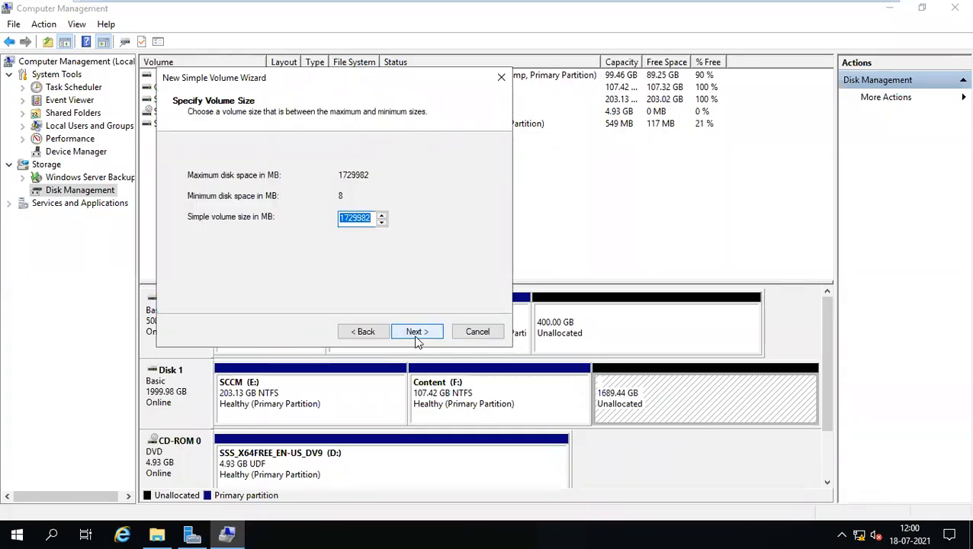
text(1)
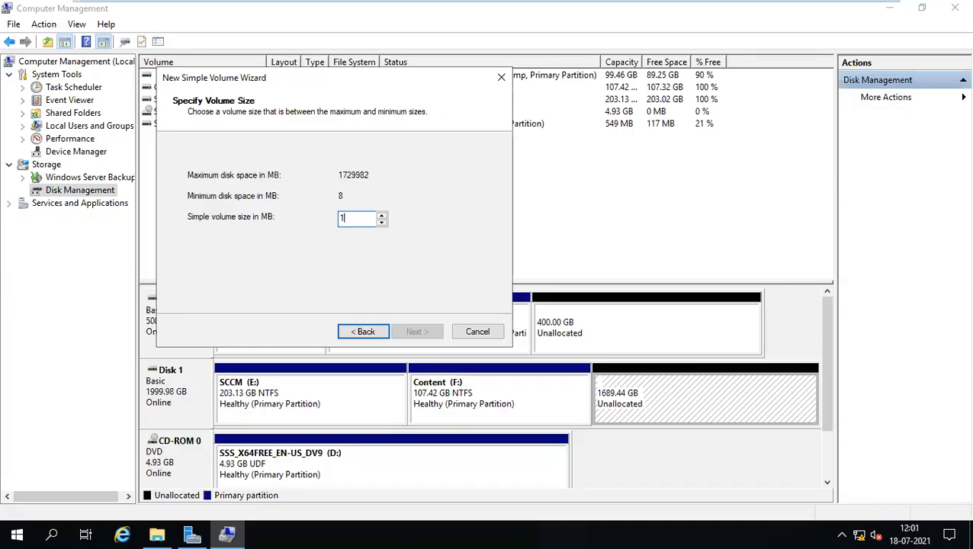
text(0)
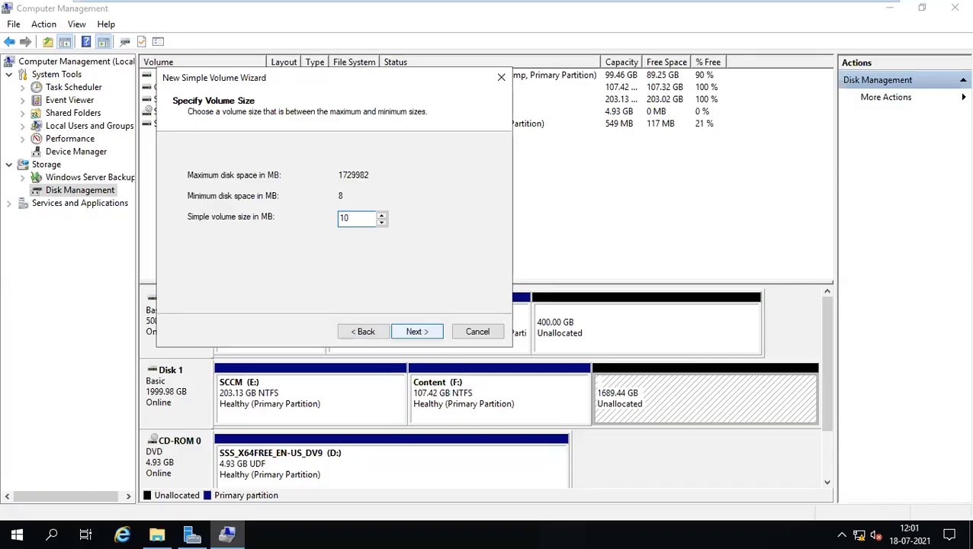
text(4000)
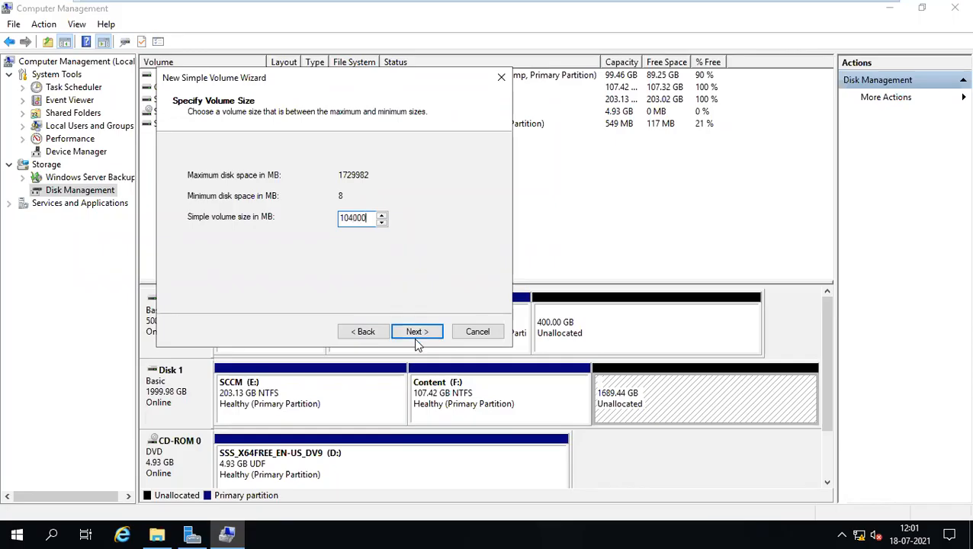
click(418, 332)
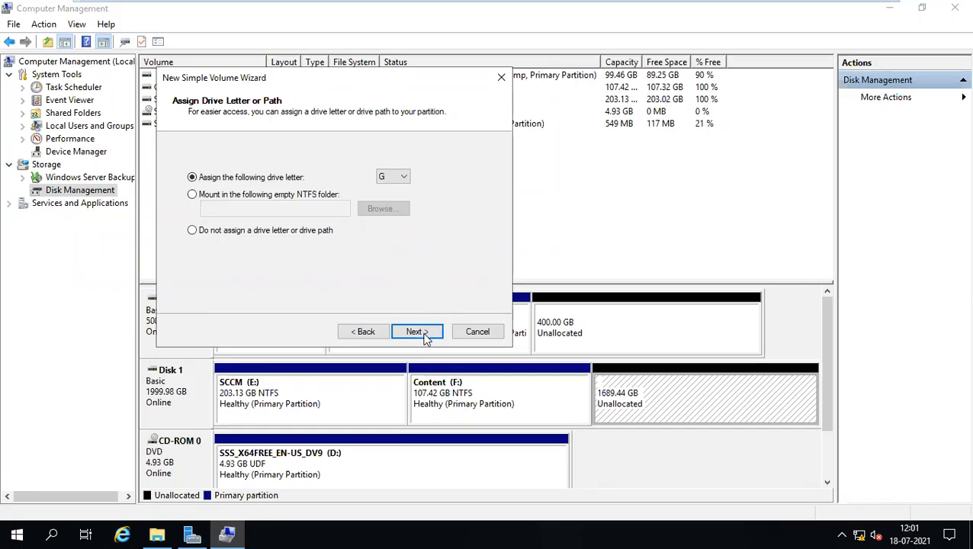
click(424, 336)
drag(372, 247, 249, 242)
text(SQL)
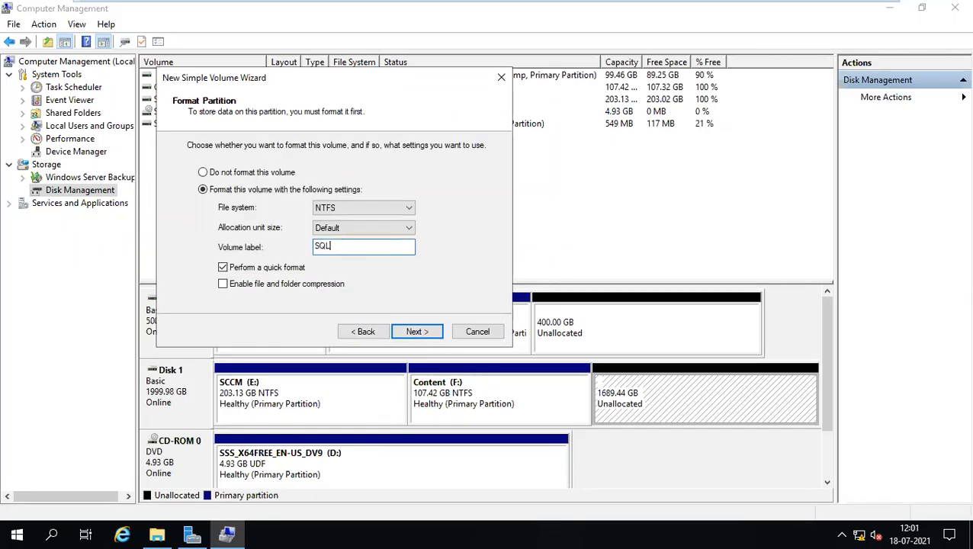
click(426, 331)
click(426, 331)
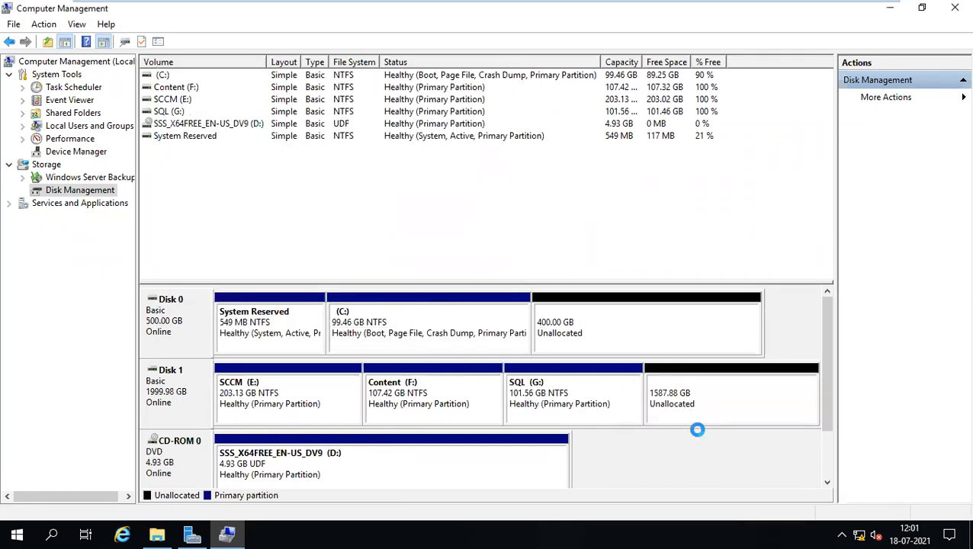
right_click(539, 404)
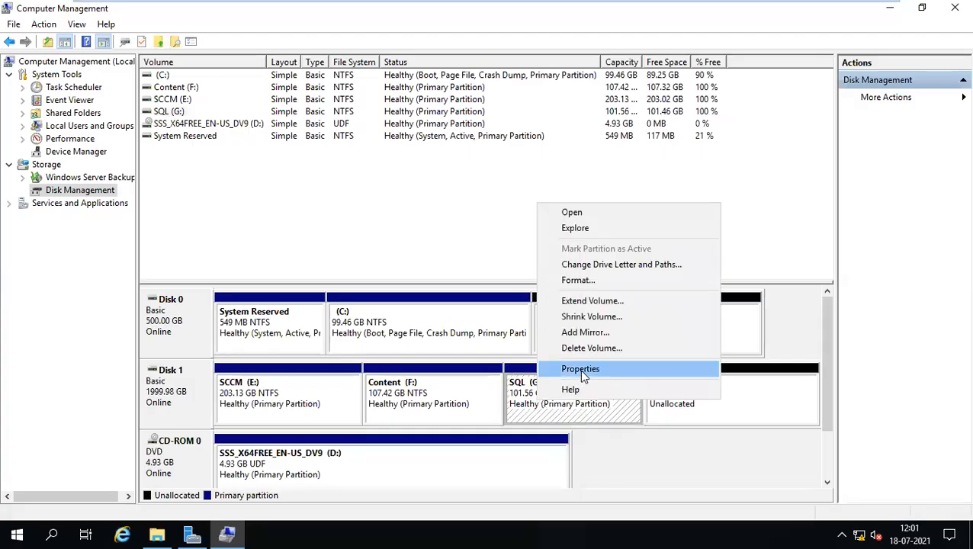
Change the SQL volume's drive letter from G to S, accepting the warning.
click(589, 264)
click(450, 307)
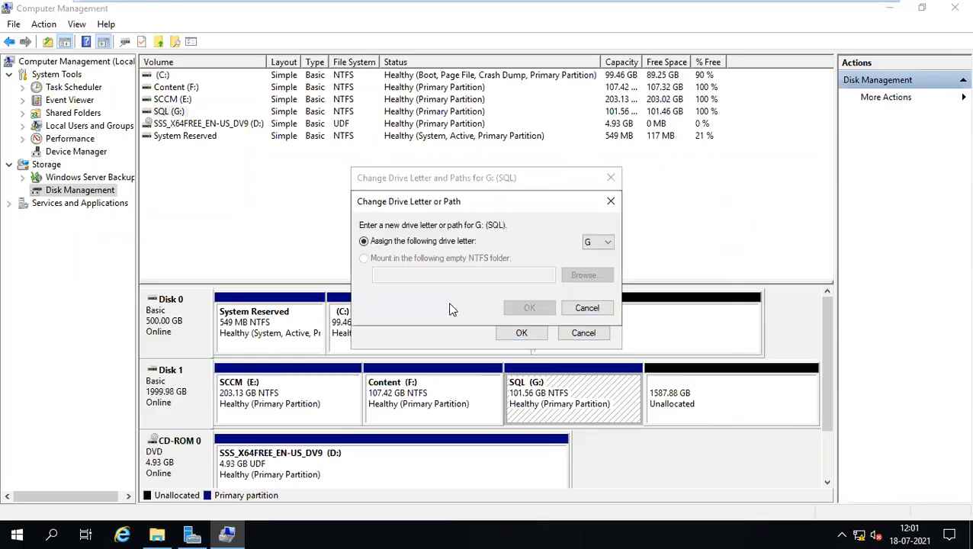
click(593, 247)
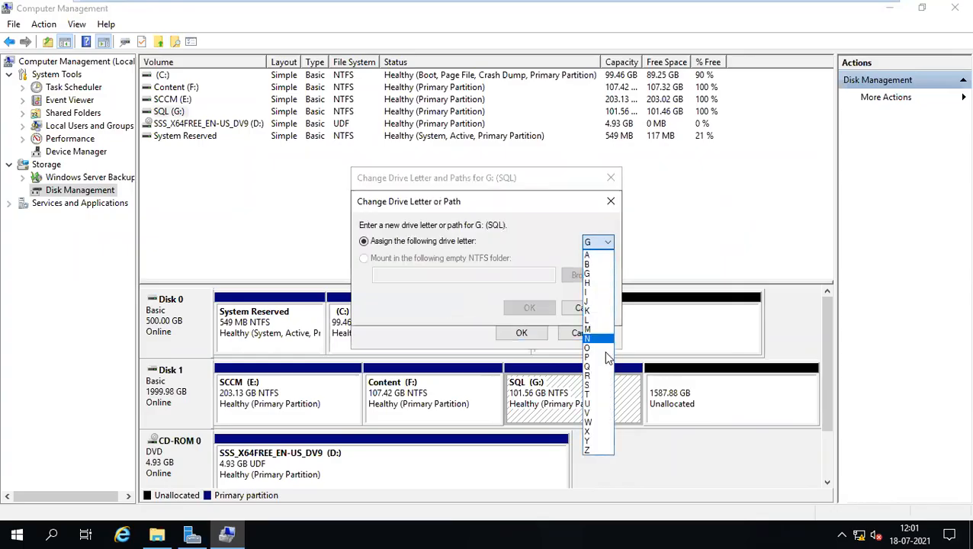
click(591, 384)
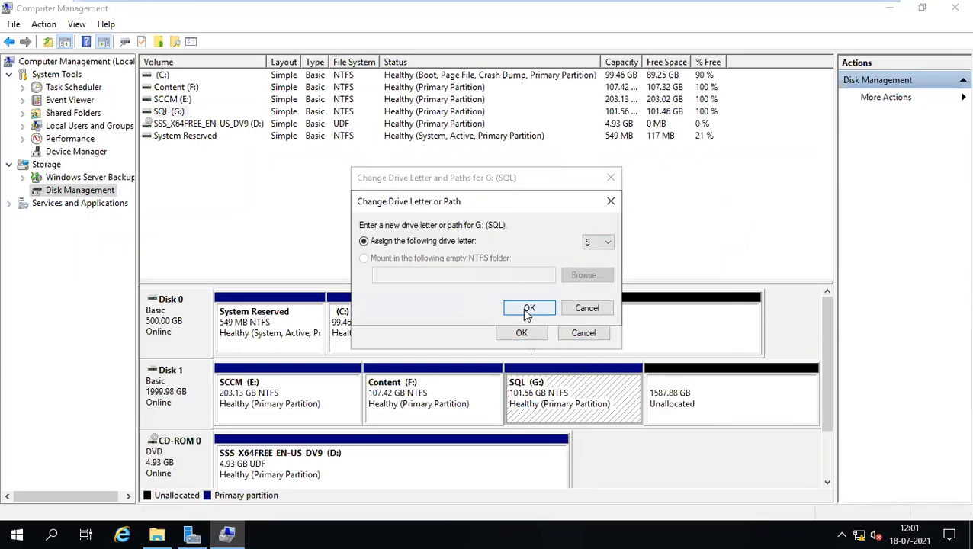
click(528, 309)
click(527, 321)
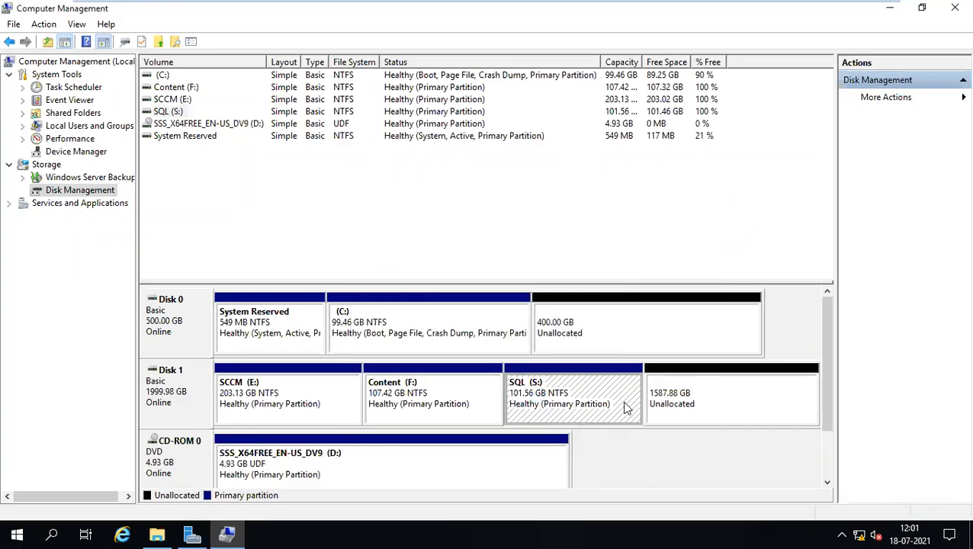
right_click(565, 393)
Check the empty SQL drive, review drives C:, E:, F: and S: in This PC, then minimize it.
click(618, 209)
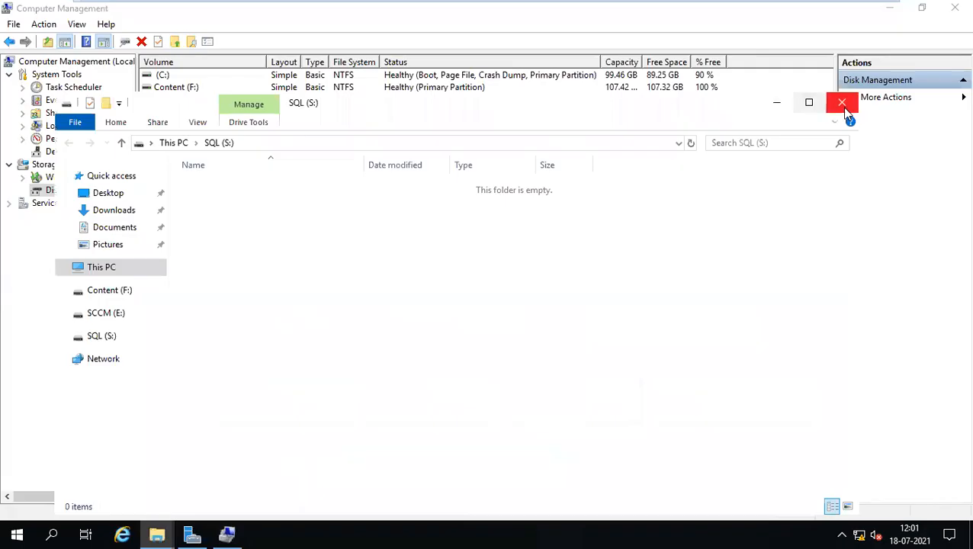
click(841, 102)
click(170, 533)
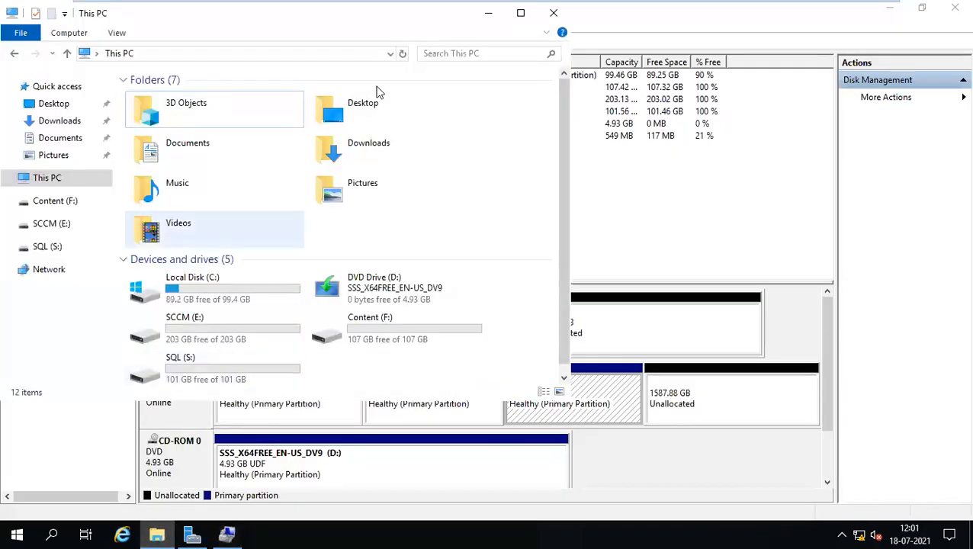
click(521, 13)
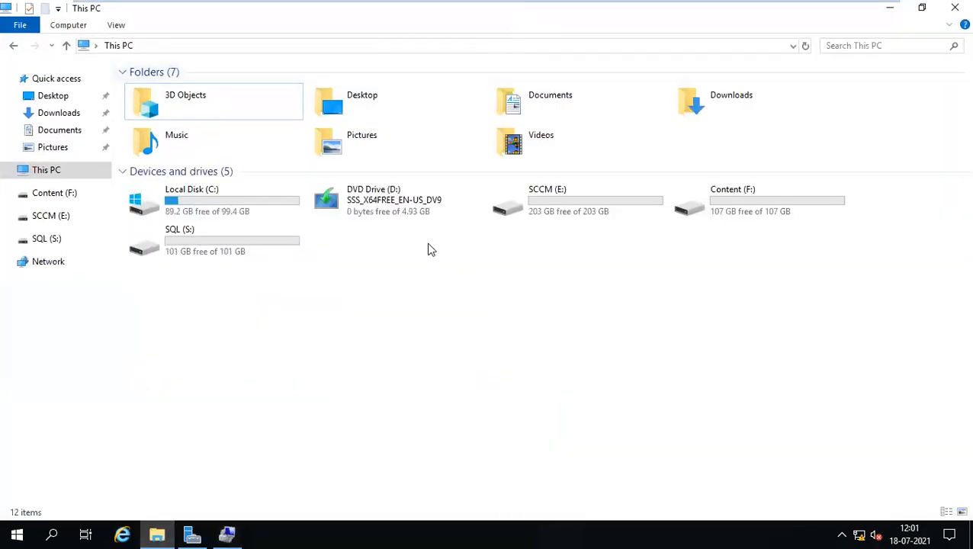
click(257, 209)
click(561, 218)
click(715, 218)
click(244, 248)
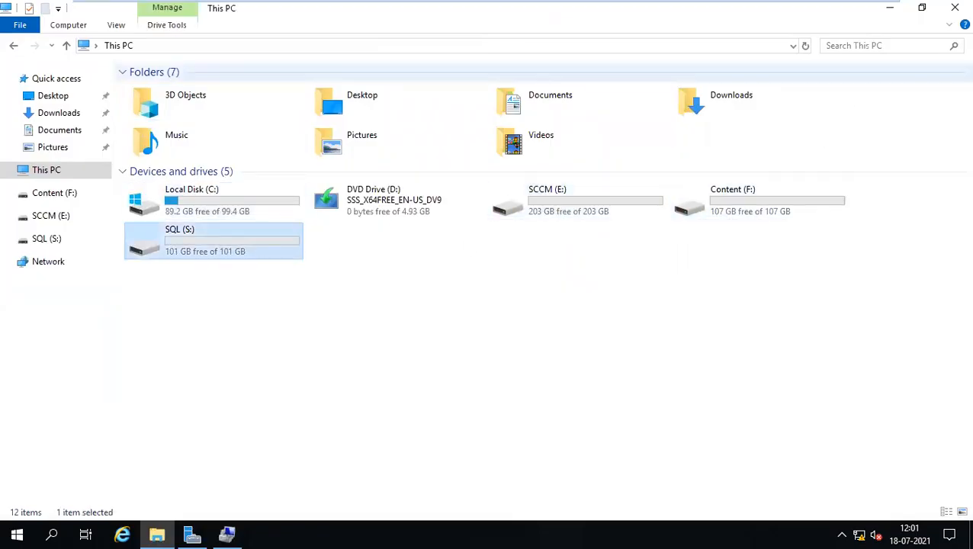
click(890, 7)
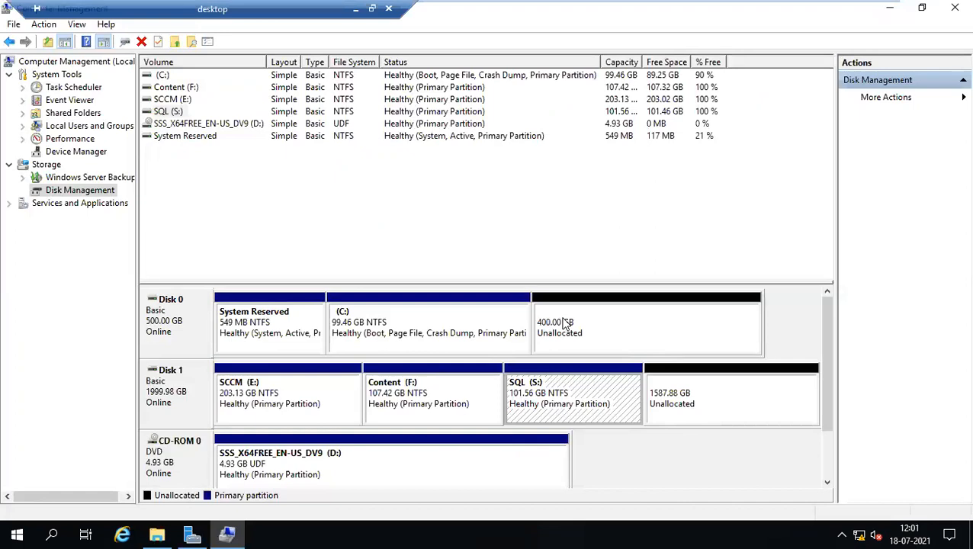
Start a new simple volume on Disk 0's 400 GB unallocated space, then cancel the wizard.
right_click(560, 319)
click(595, 326)
click(422, 331)
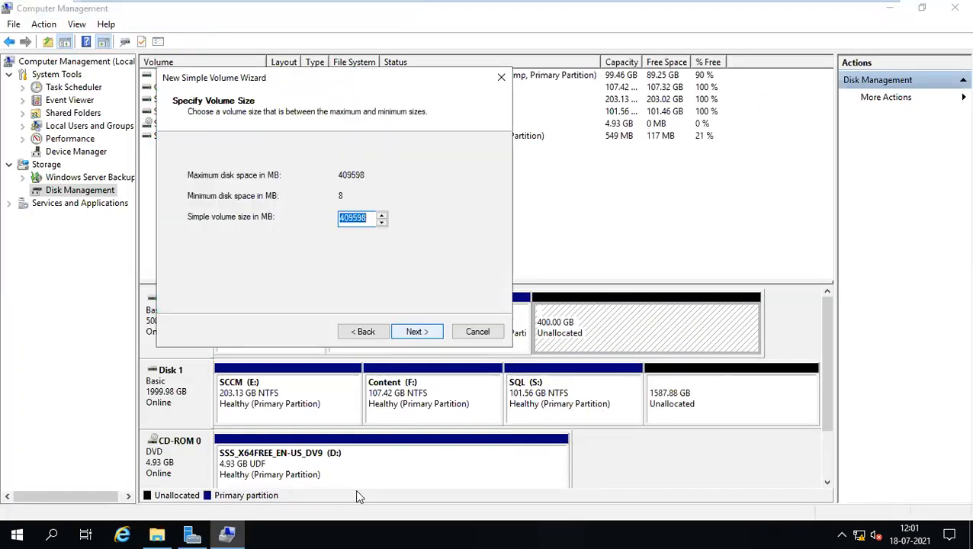
click(478, 333)
Reassign the DVD drive SSS_X64FREE_EN-US_DV9 from drive letter D: to M:.
click(193, 474)
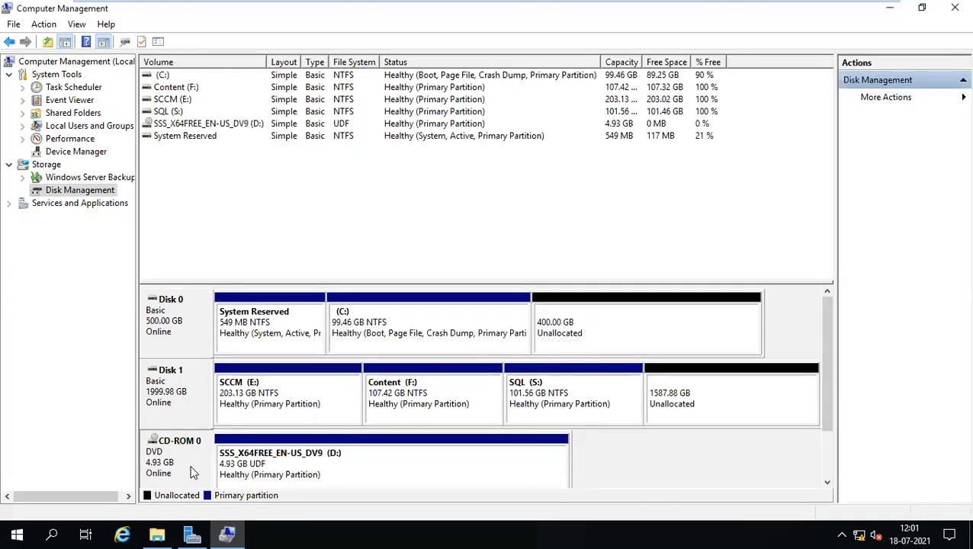
drag(831, 374, 832, 436)
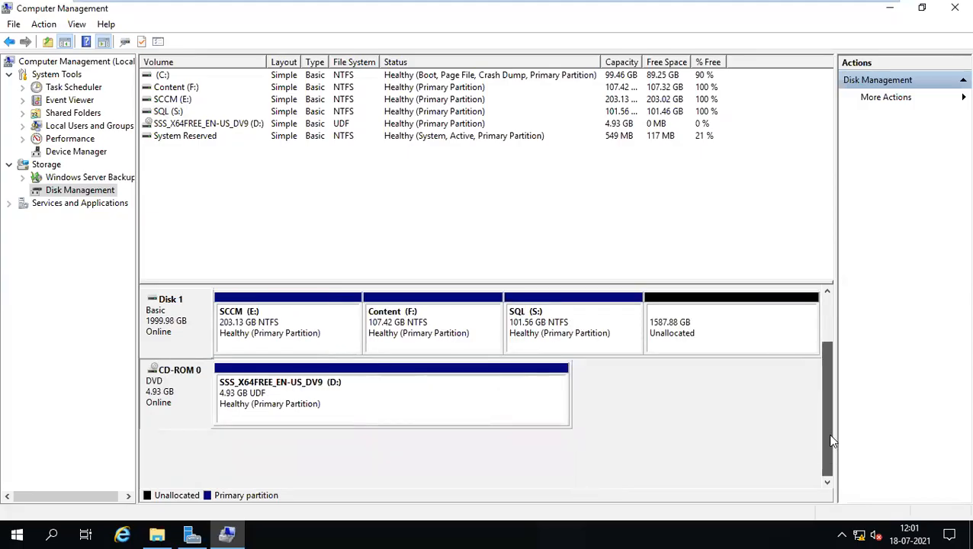
right_click(187, 379)
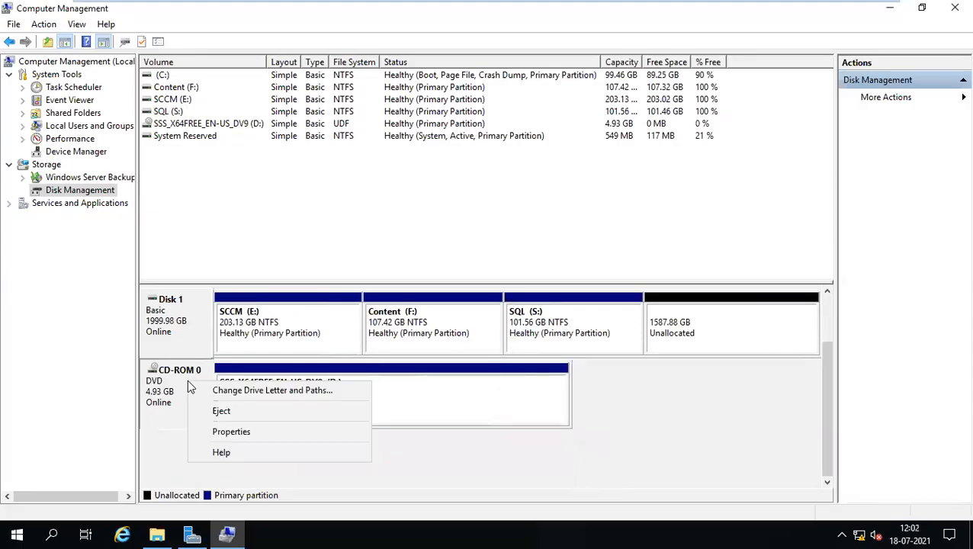
click(236, 392)
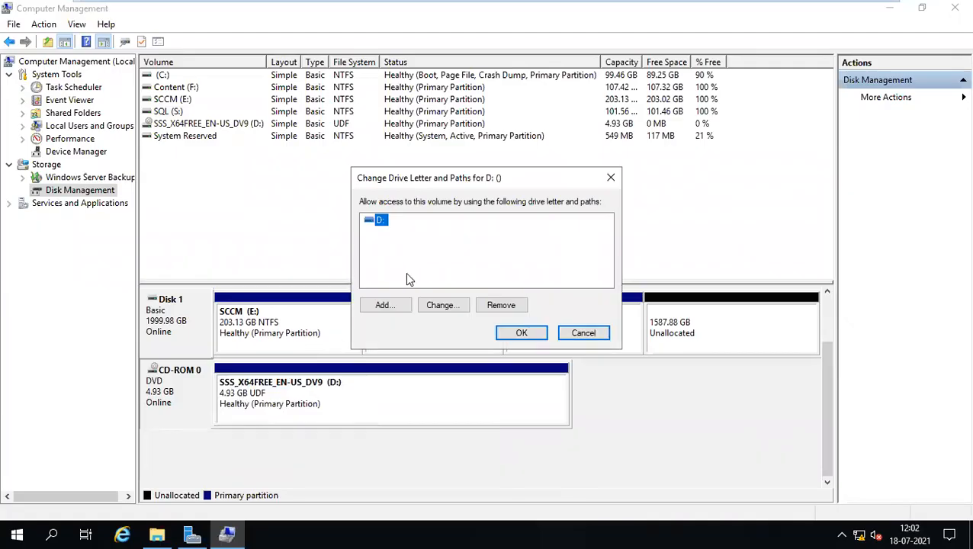
click(449, 311)
click(603, 242)
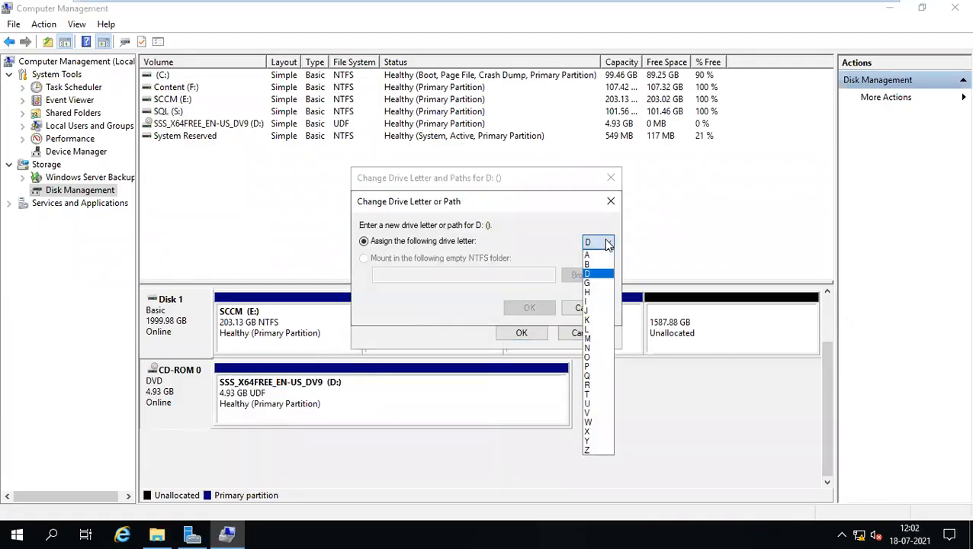
click(588, 340)
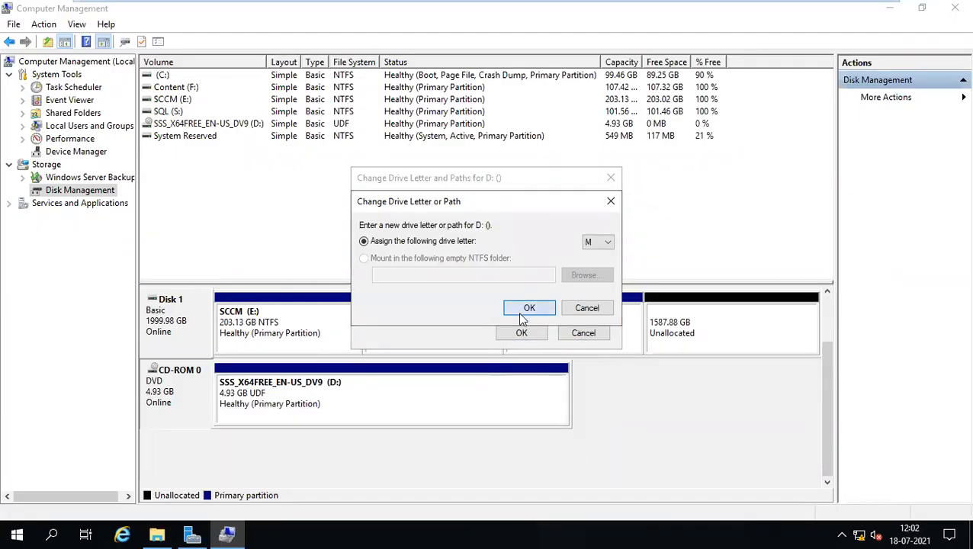
click(522, 319)
click(525, 319)
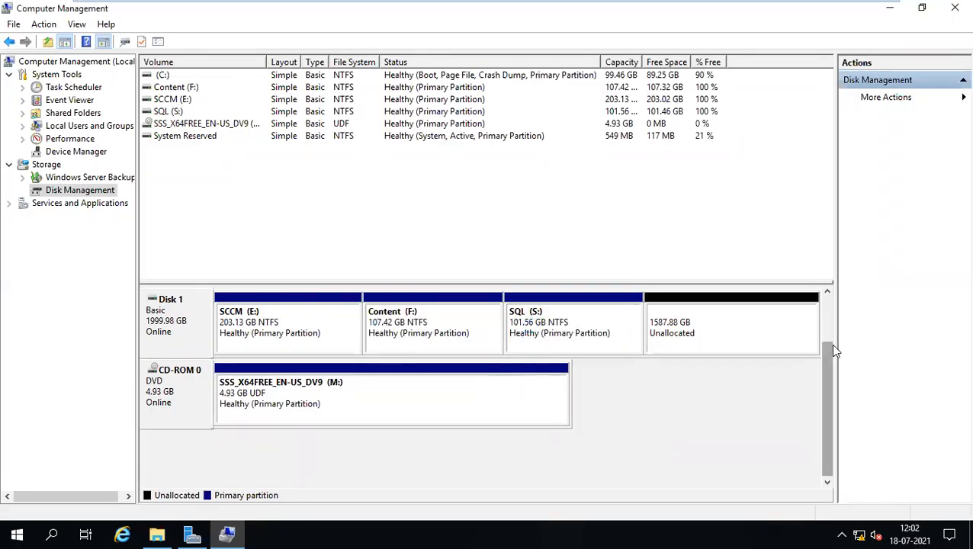
drag(831, 344, 839, 308)
Begin a new simple volume on Disk 0, try a different size, then cancel.
right_click(627, 329)
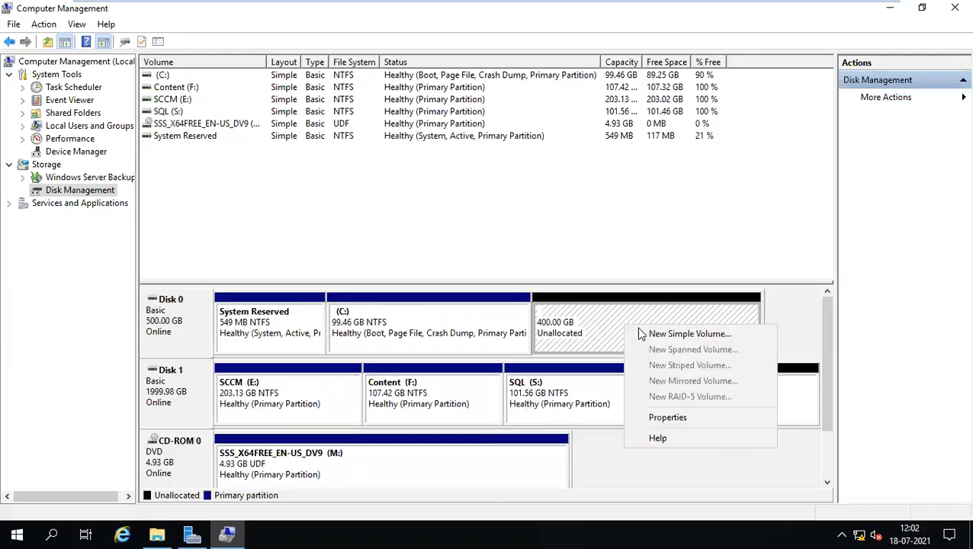
click(690, 335)
click(428, 332)
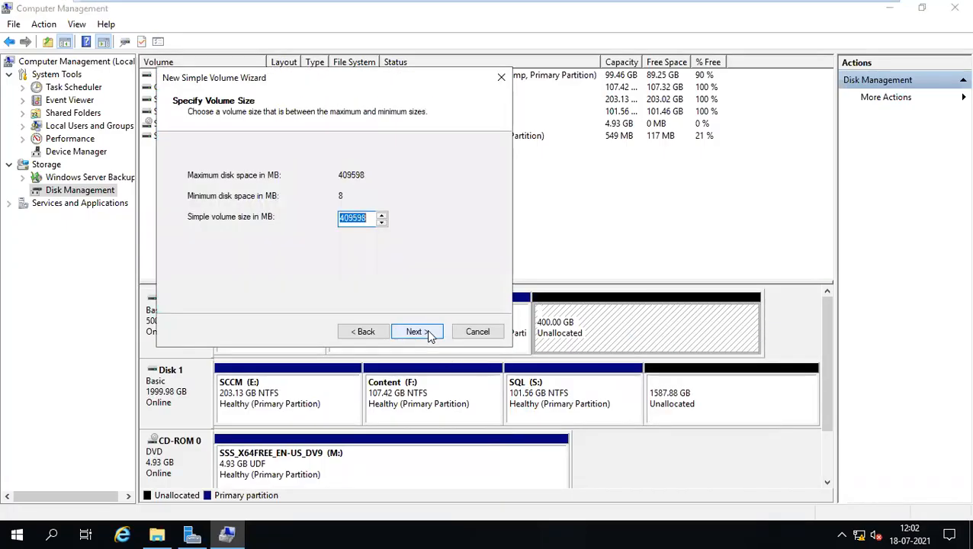
text(40)
key(BackSpace)
key(BackSpace)
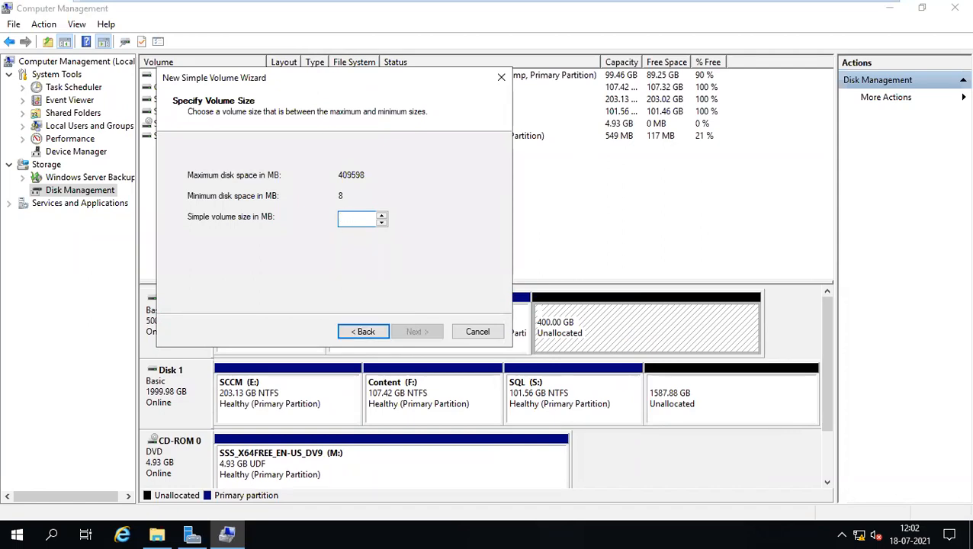
click(366, 336)
click(425, 331)
click(479, 332)
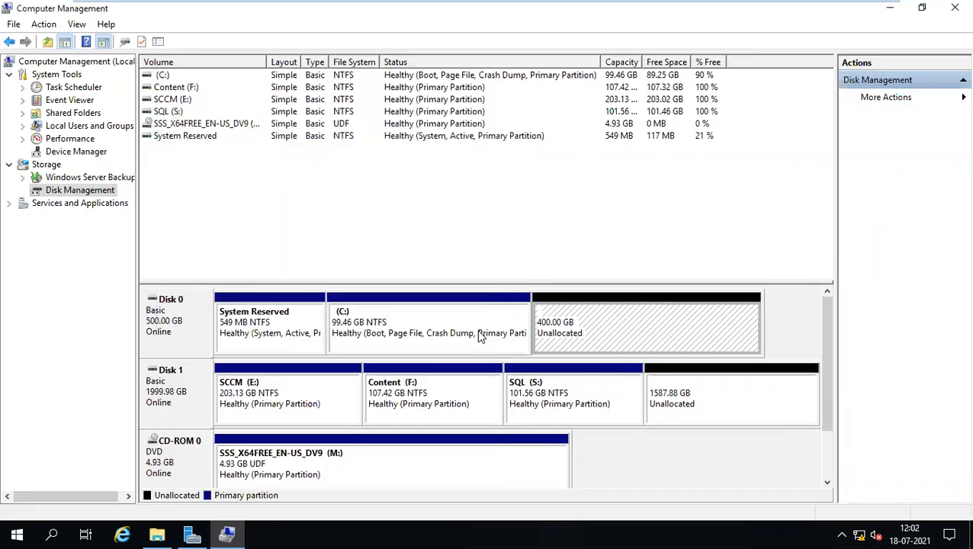
Create a full-size 409598 MB NTFS volume on D: labelled Data with quick format.
right_click(626, 327)
click(670, 336)
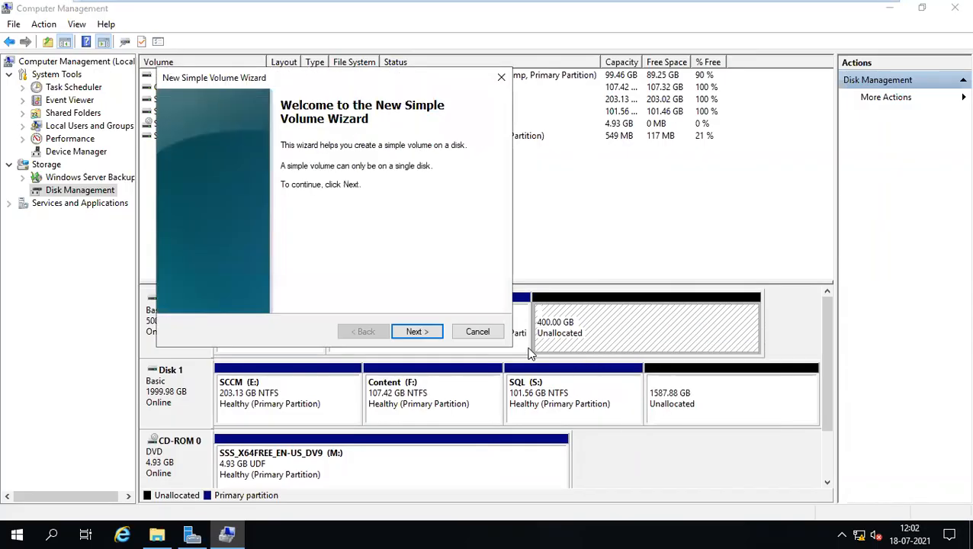
click(425, 331)
click(424, 332)
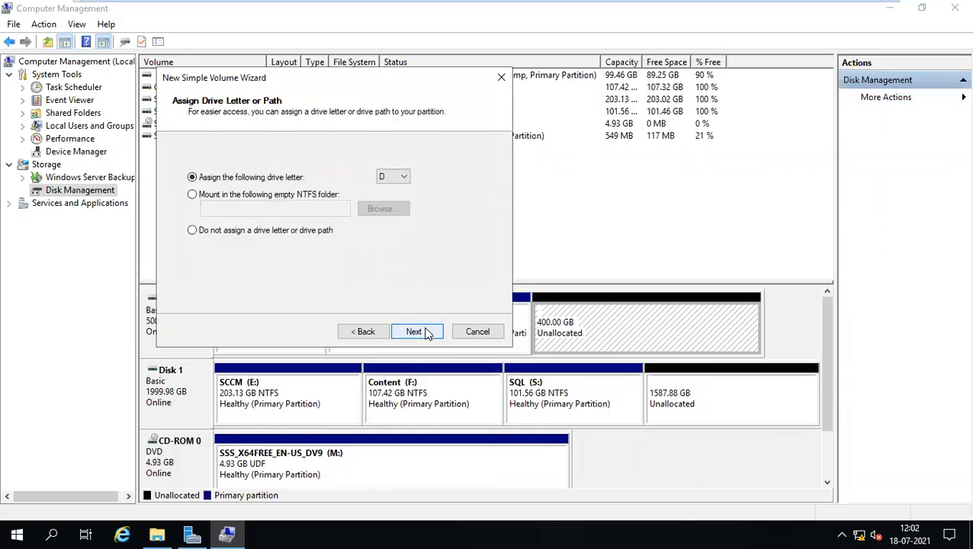
click(425, 332)
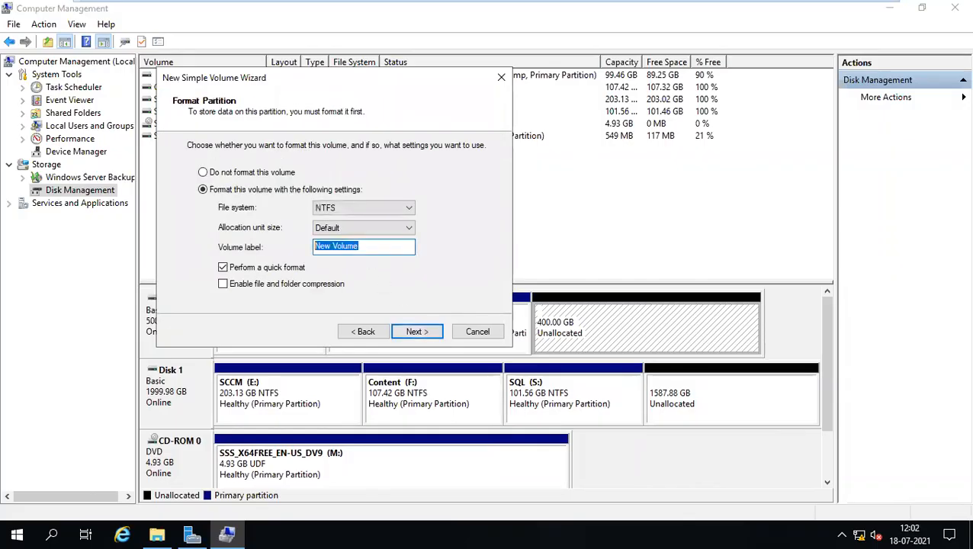
text(Server)
double_click(339, 245)
key(BackSpace)
key(BackSpace)
key(BackSpace)
key(BackSpace)
key(BackSpace)
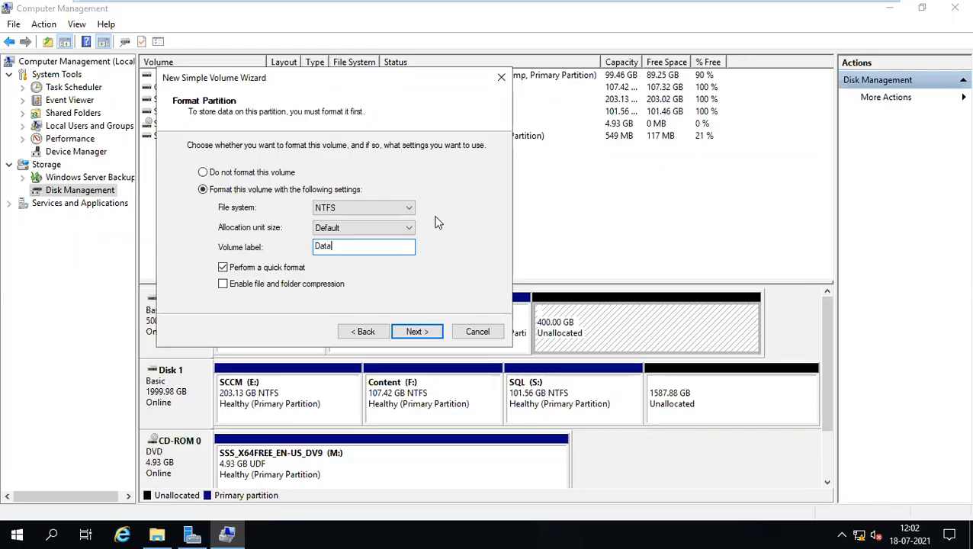
click(416, 333)
click(417, 333)
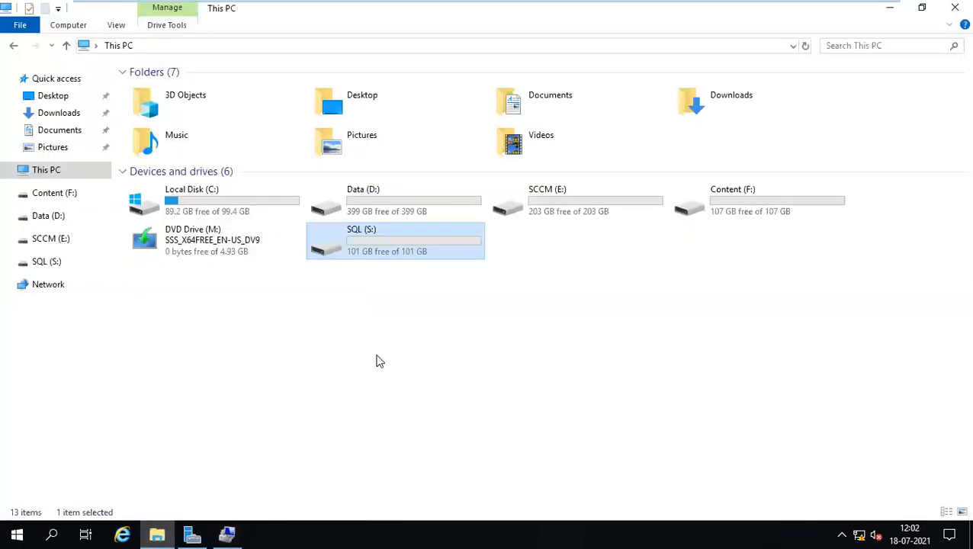
click(298, 251)
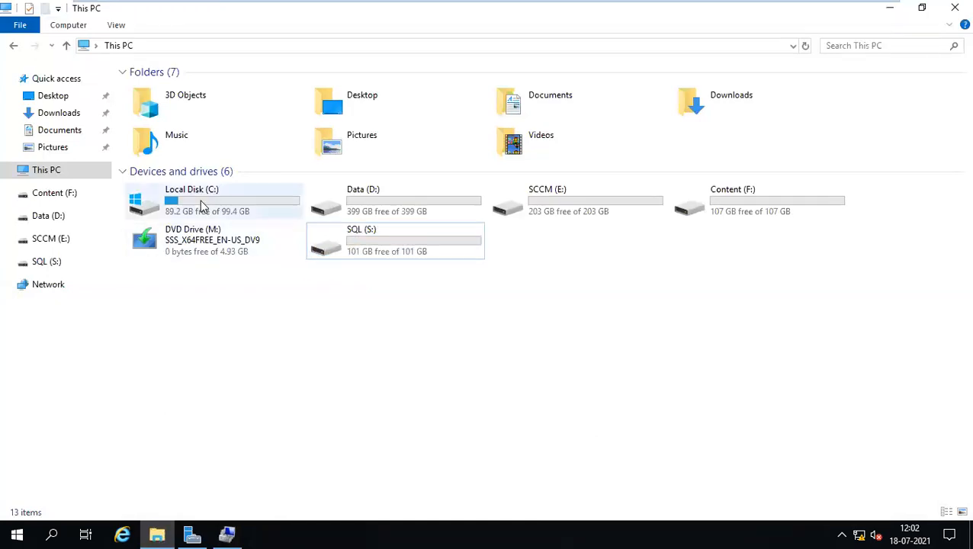
click(410, 210)
click(563, 224)
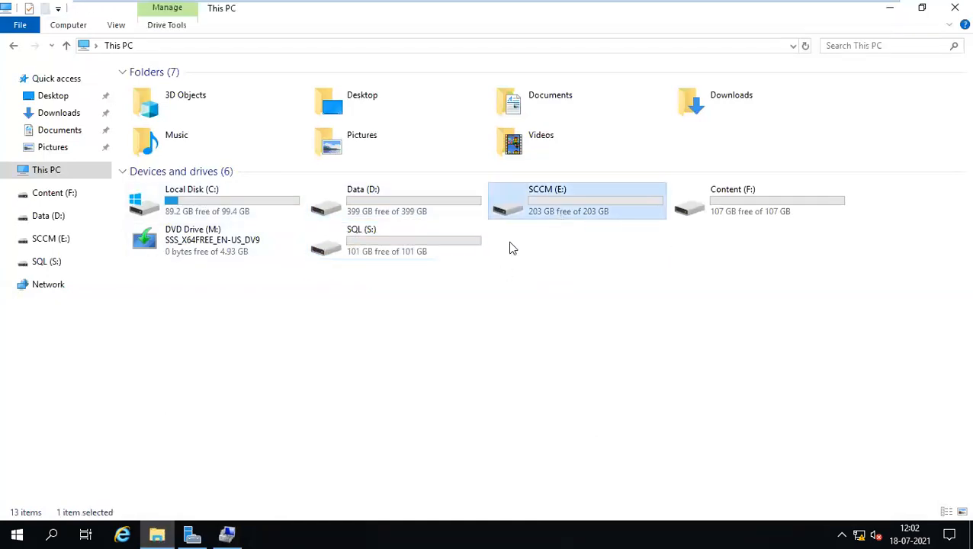
click(752, 201)
click(724, 260)
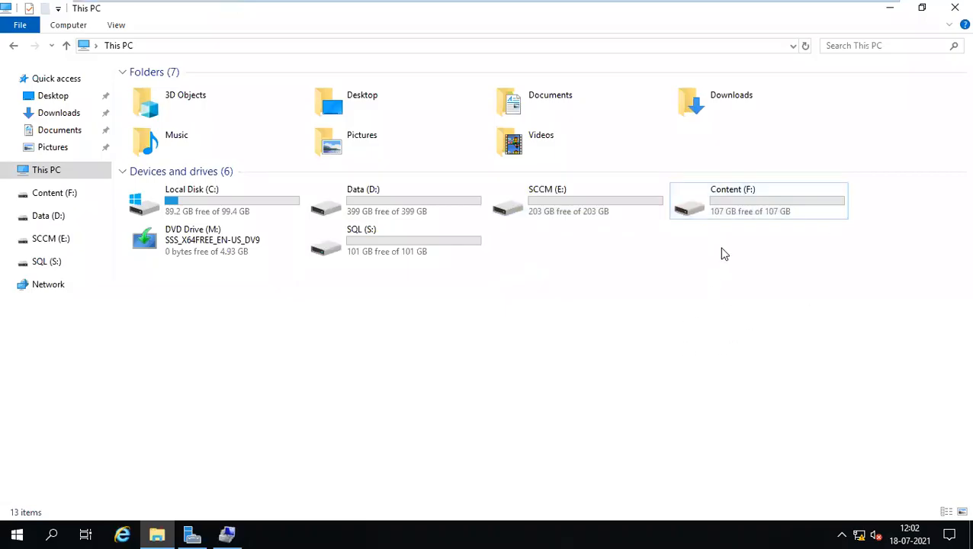
click(725, 209)
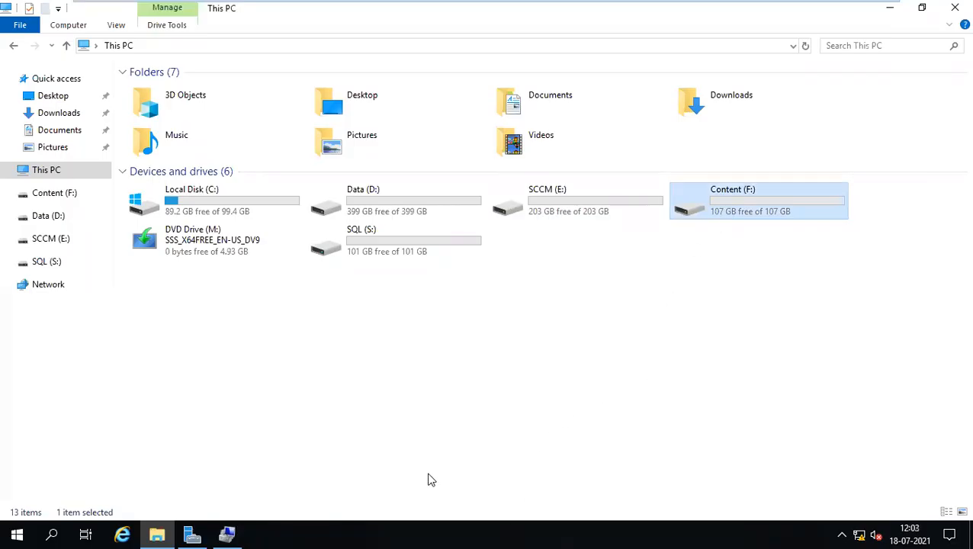
click(227, 534)
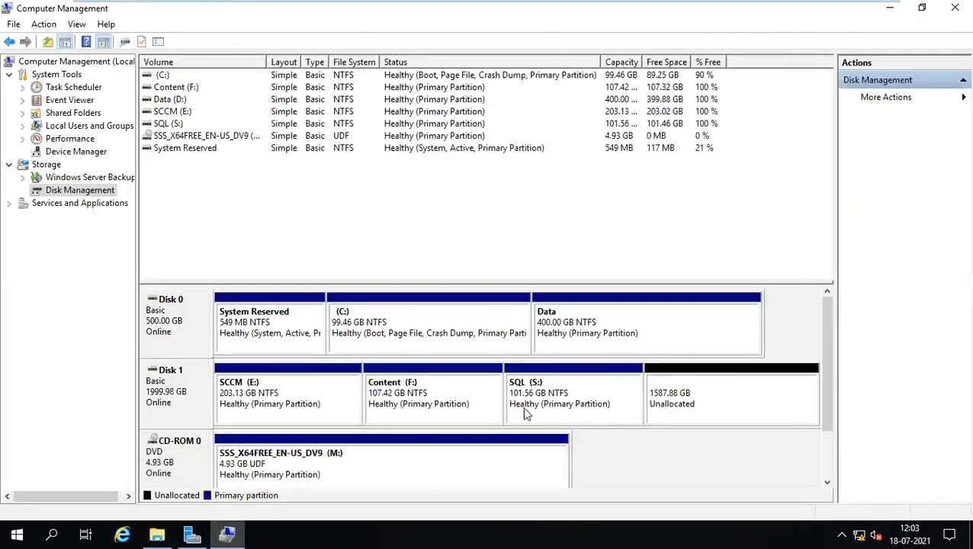
Launch the Extend Volume wizard for the Content (F:) partition on Disk 1.
click(418, 404)
right_click(412, 404)
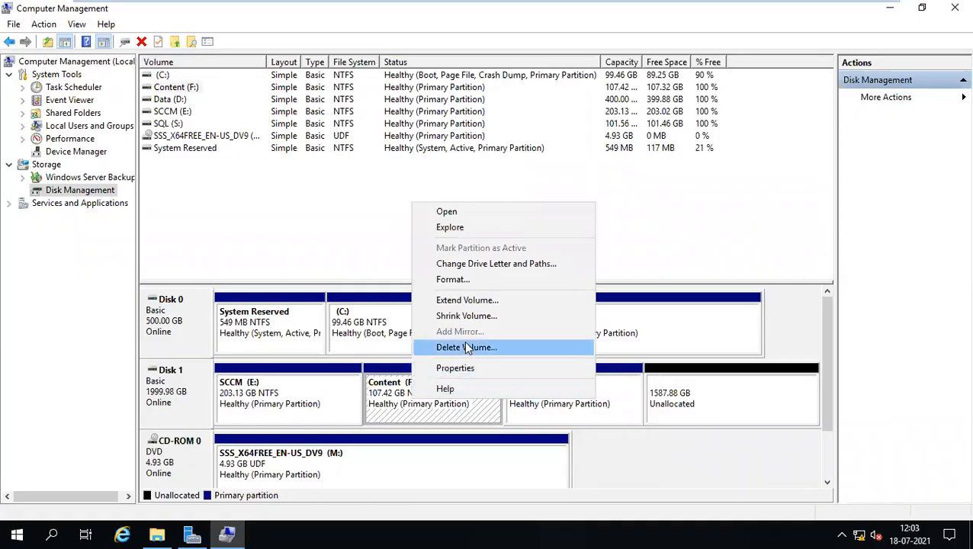
click(528, 302)
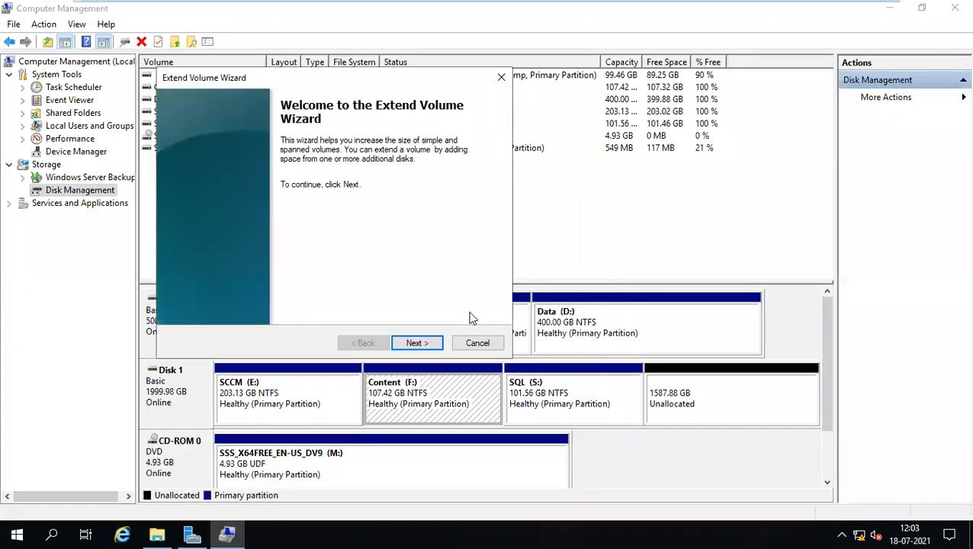
click(415, 345)
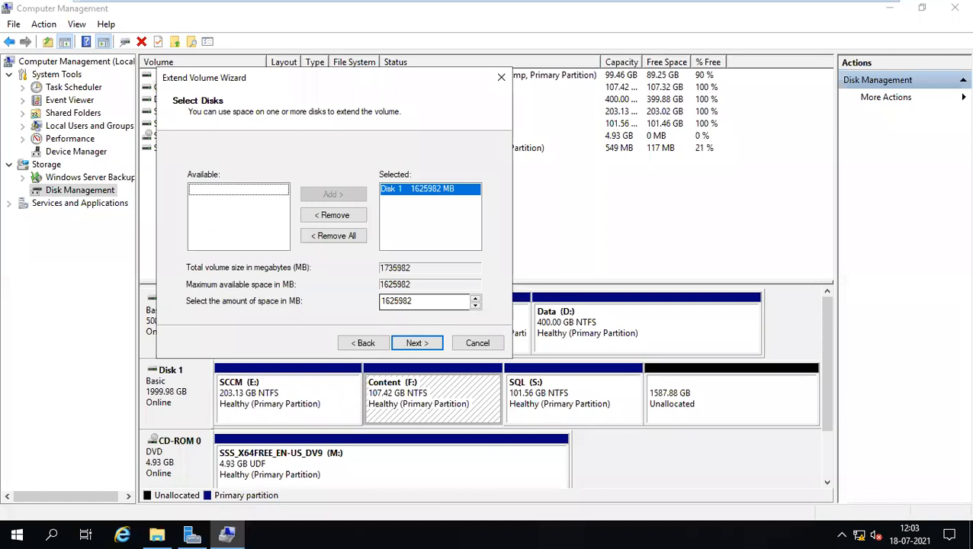
Extend Content (F:) by 930000 MB and accept converting Disk 1 to dynamic.
double_click(416, 302)
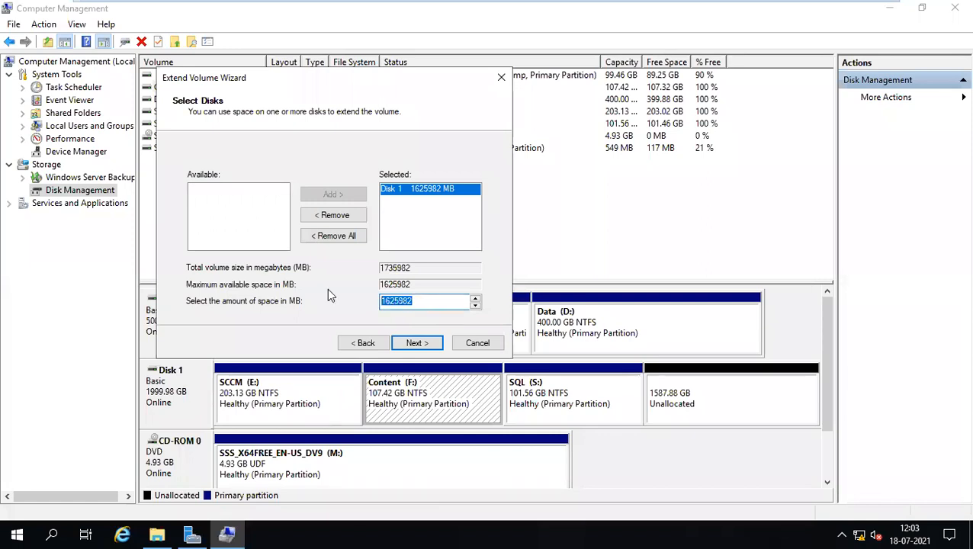
text(9000000)
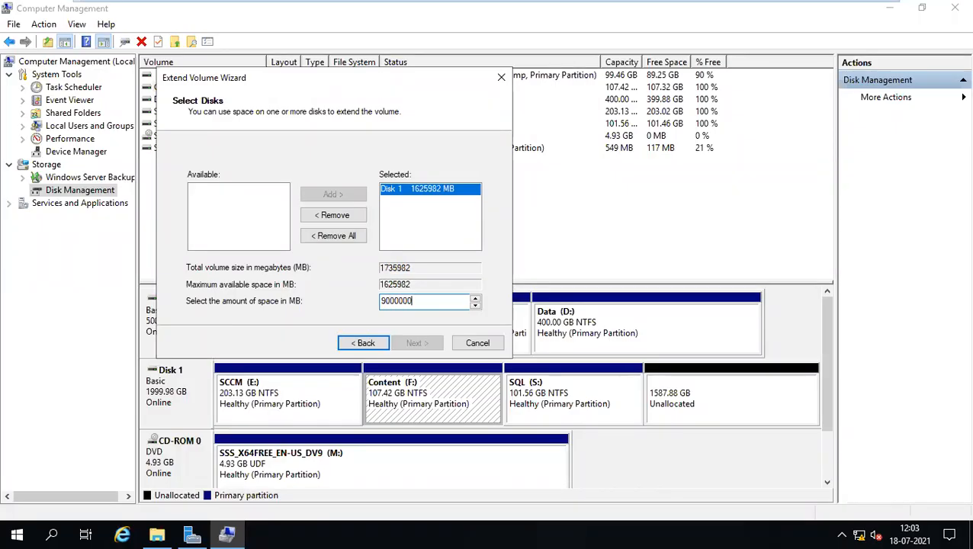
key(BackSpace)
key(BackSpace)
key(BackSpace)
key(BackSpace)
key(BackSpace)
key(BackSpace)
key(BackSpace)
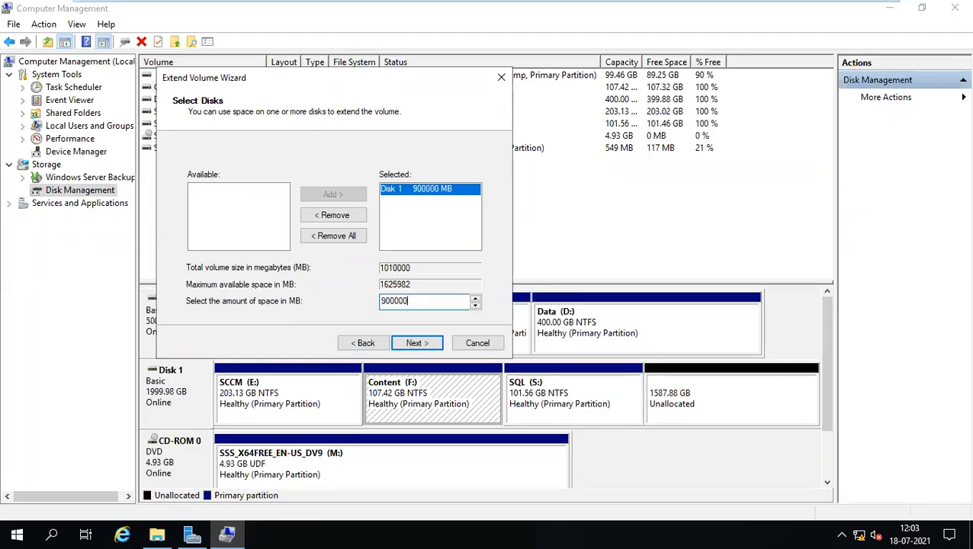
text(90)
key(BackSpace)
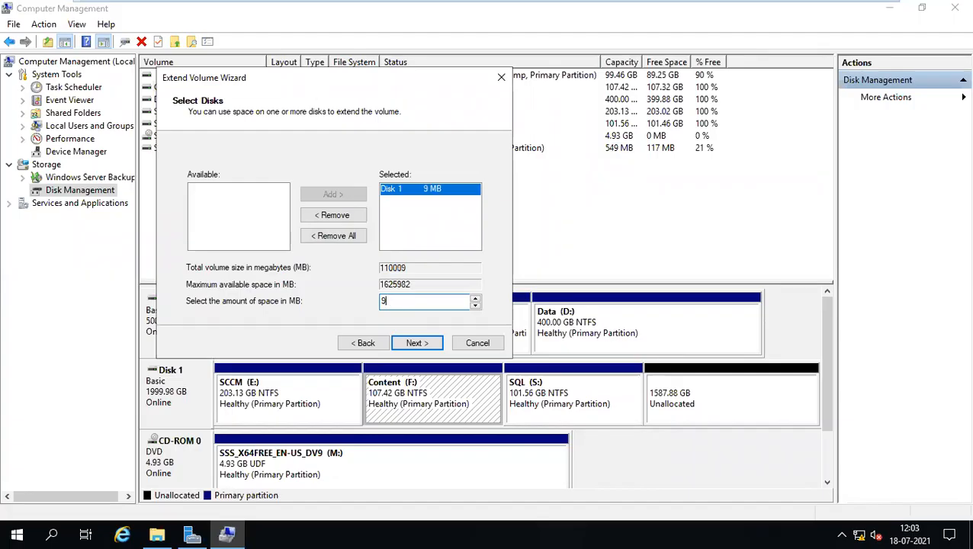
text(30000)
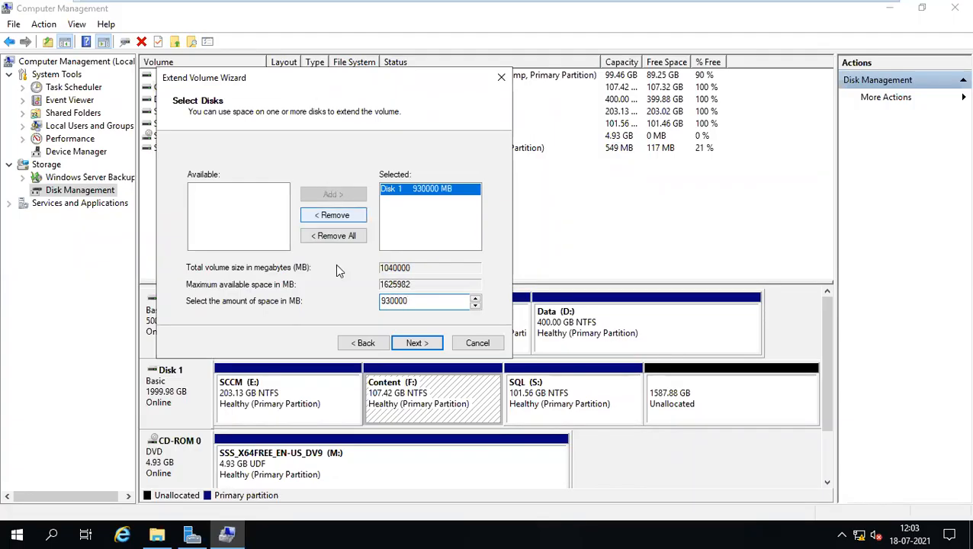
click(416, 345)
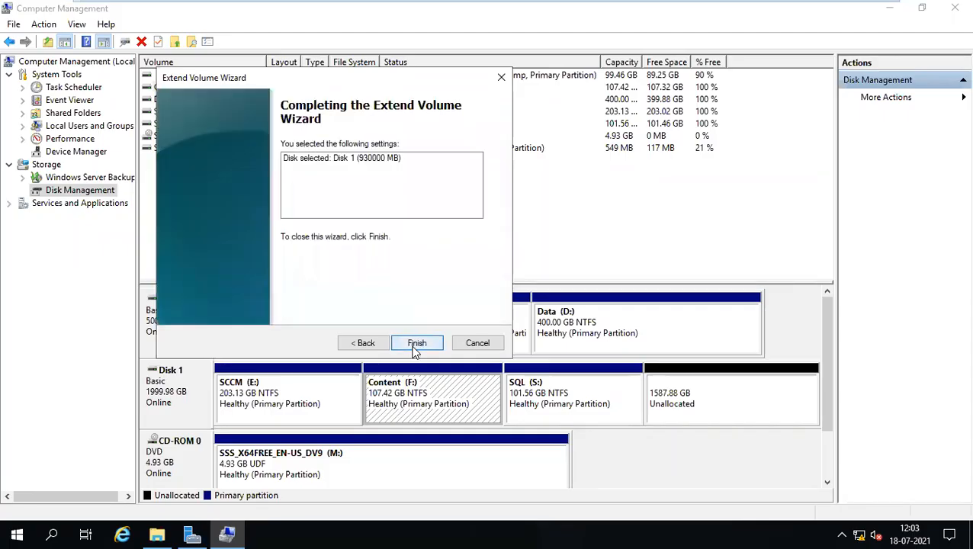
click(417, 345)
click(543, 330)
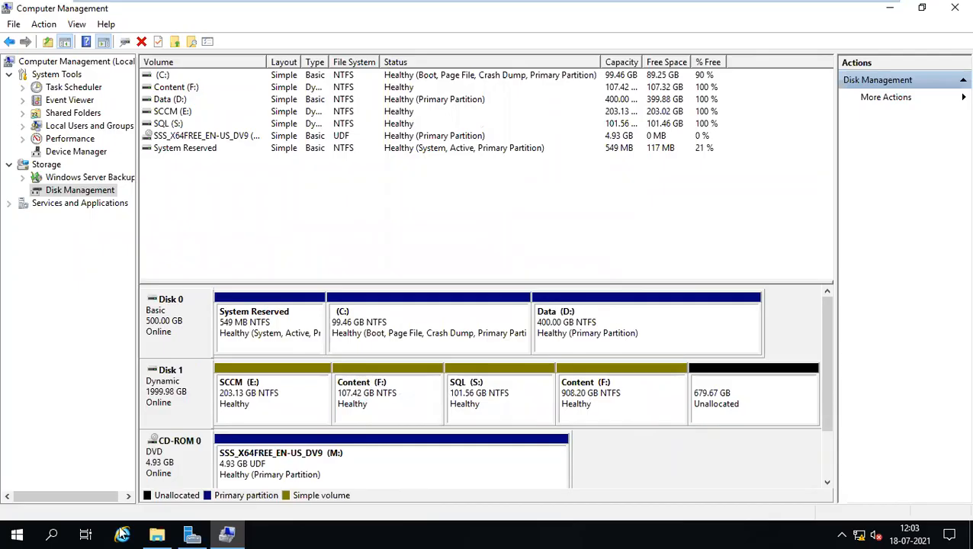
Refresh This PC to confirm Content (F:) shows 0.99 TB free, then return to Disk Management.
mouse_move(153, 534)
click(158, 489)
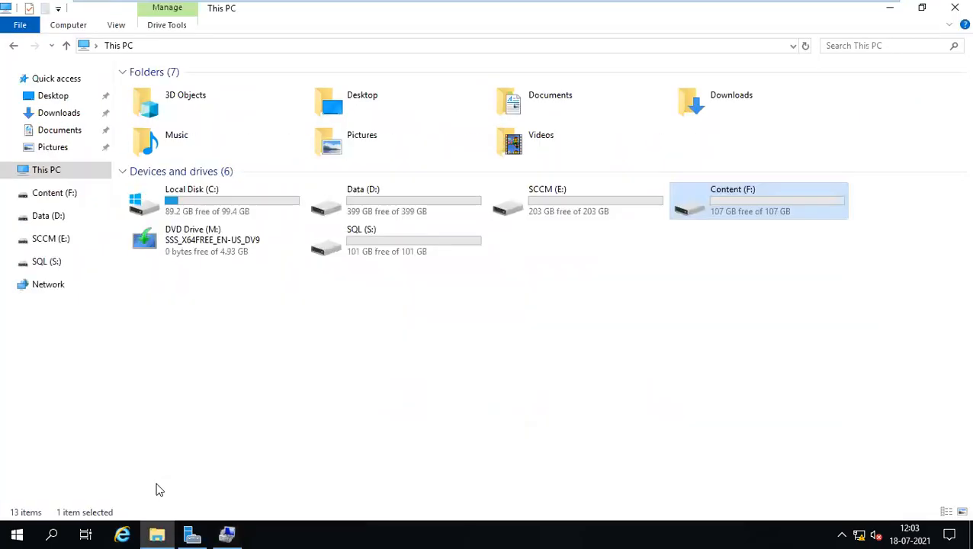
right_click(708, 263)
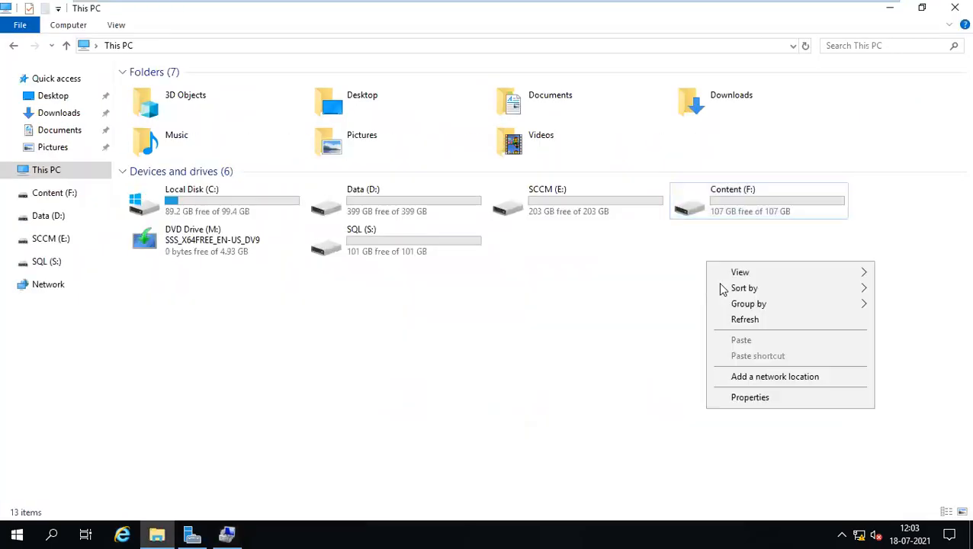
click(745, 320)
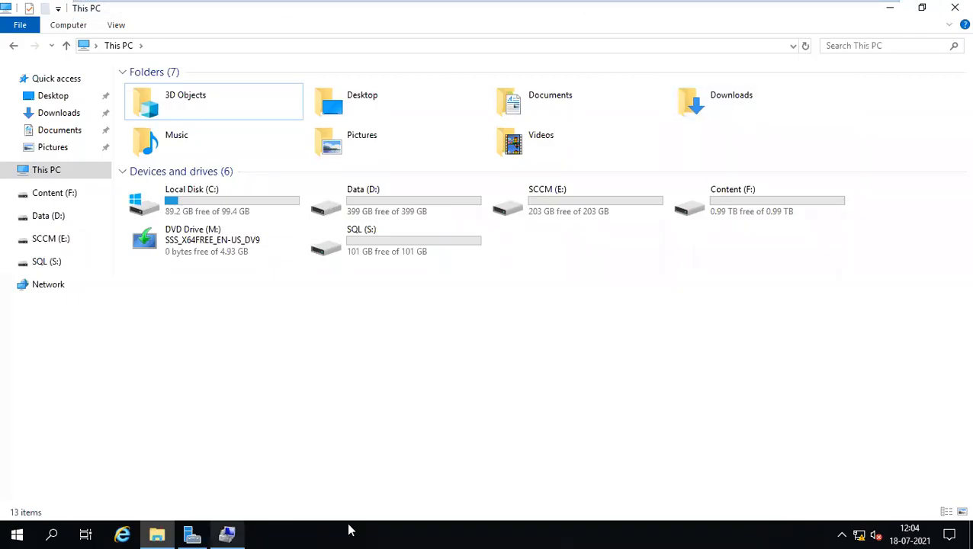
click(227, 535)
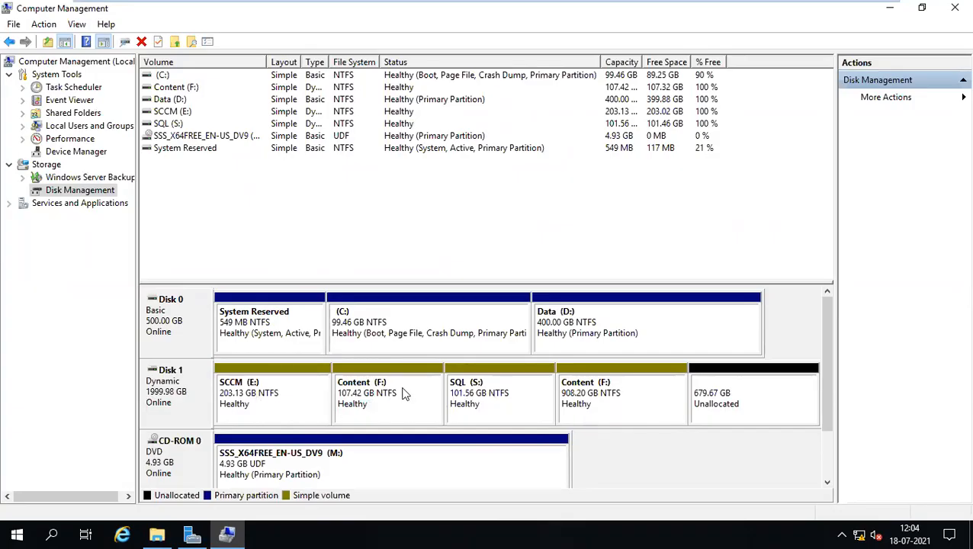
Delete the Content (F:) and SQL (S:) volumes from Disk 1.
click(367, 405)
right_click(367, 405)
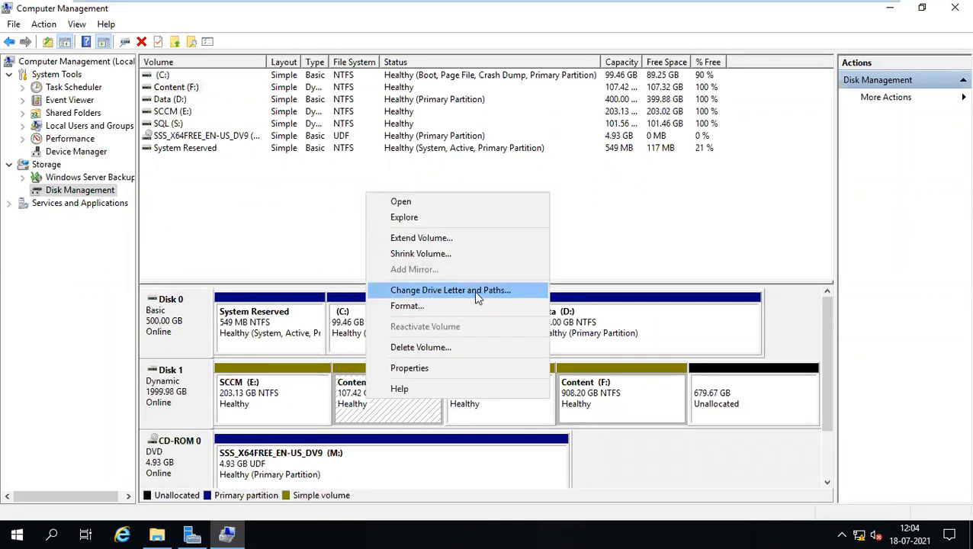
click(715, 394)
right_click(583, 398)
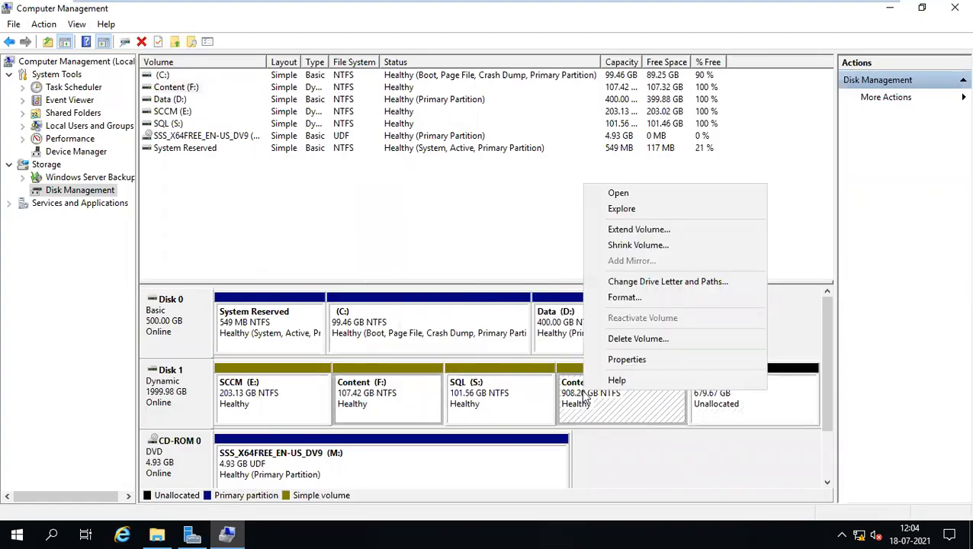
click(625, 340)
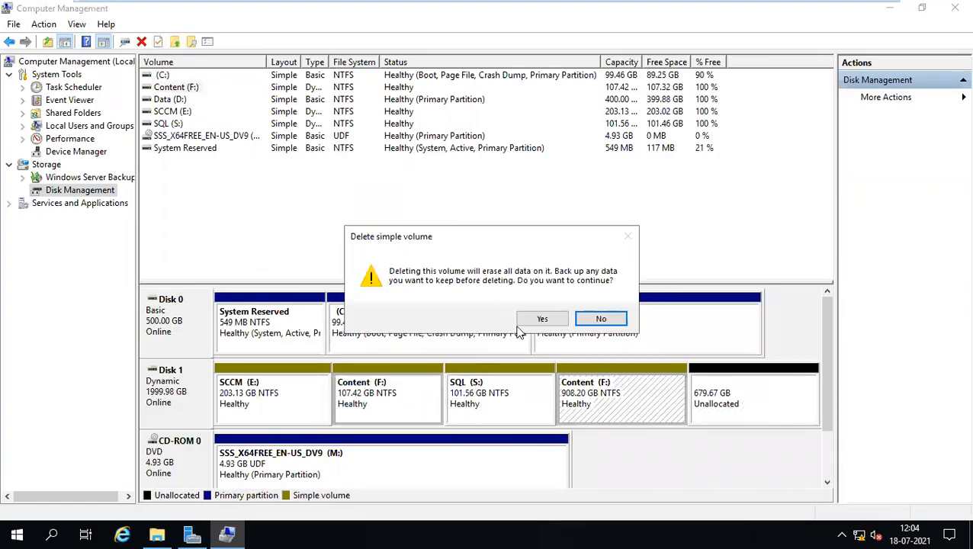
click(540, 319)
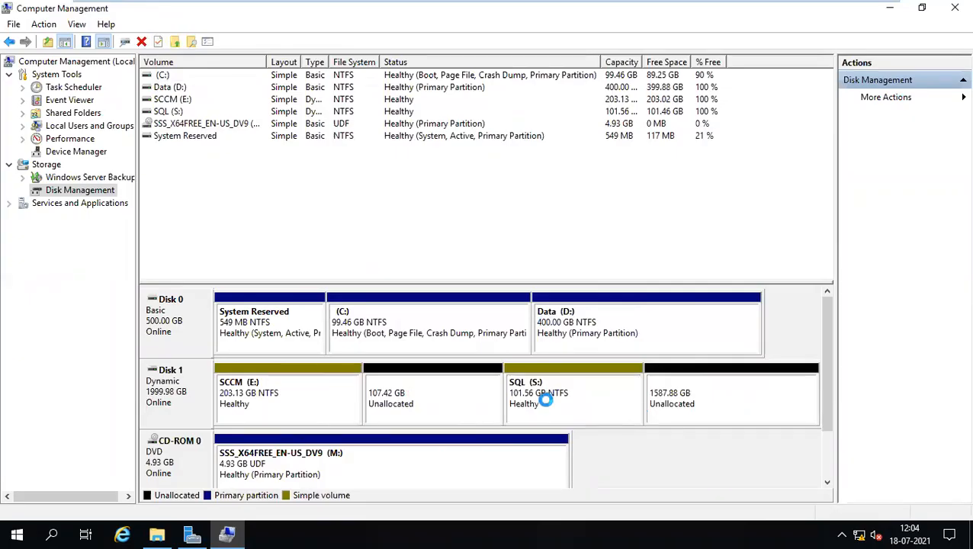
right_click(546, 400)
click(597, 349)
click(543, 321)
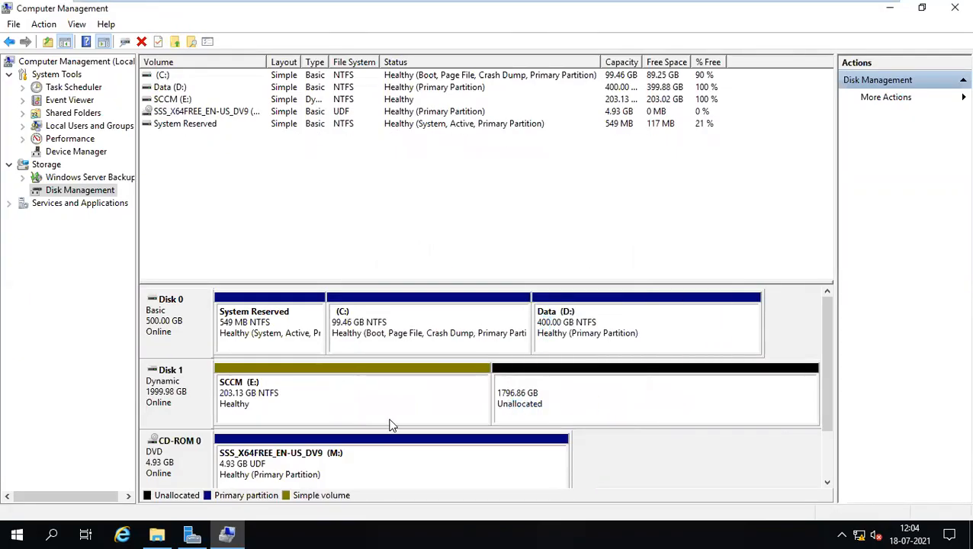
Create a 1100000 MB quick-formatted NTFS volume on Disk 1 as F:, labelled Content.
right_click(567, 405)
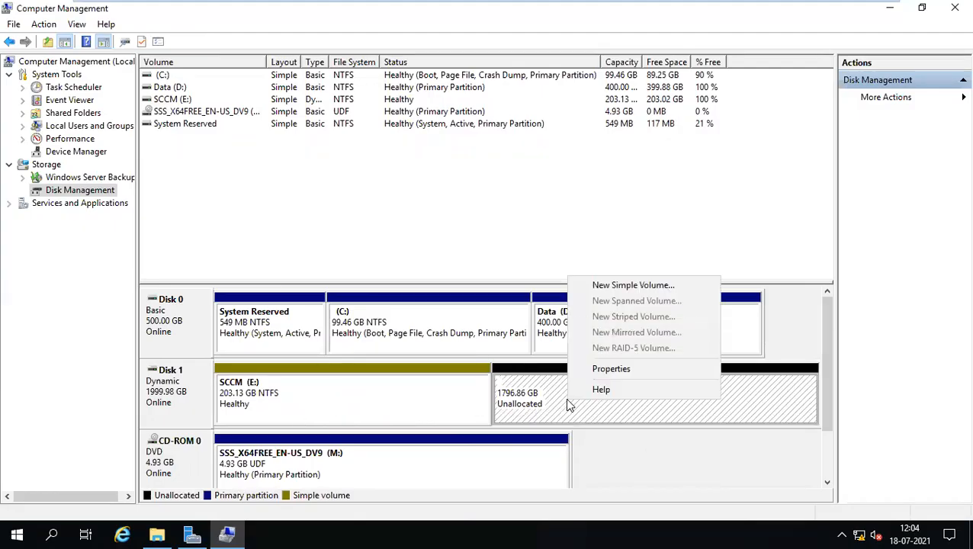
click(606, 285)
click(418, 331)
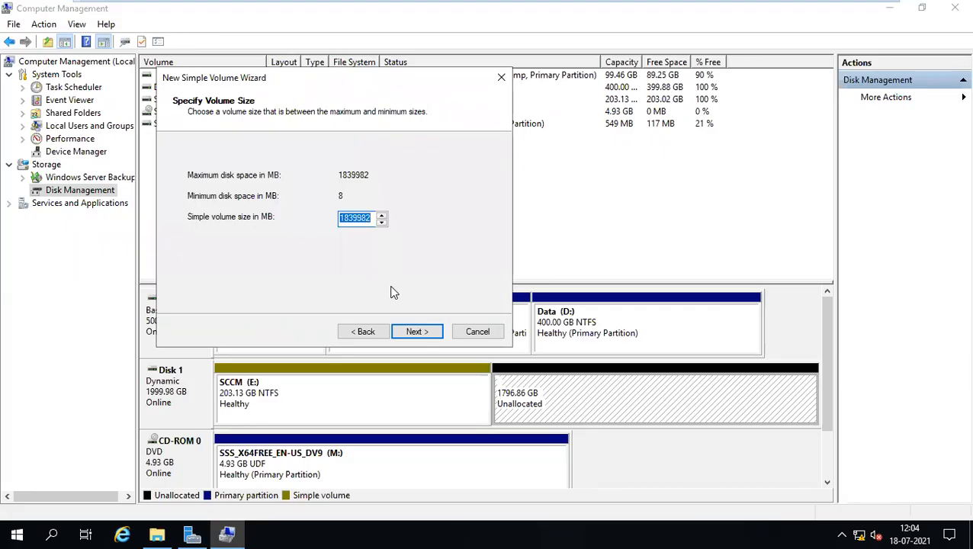
text(10)
key(BackSpace)
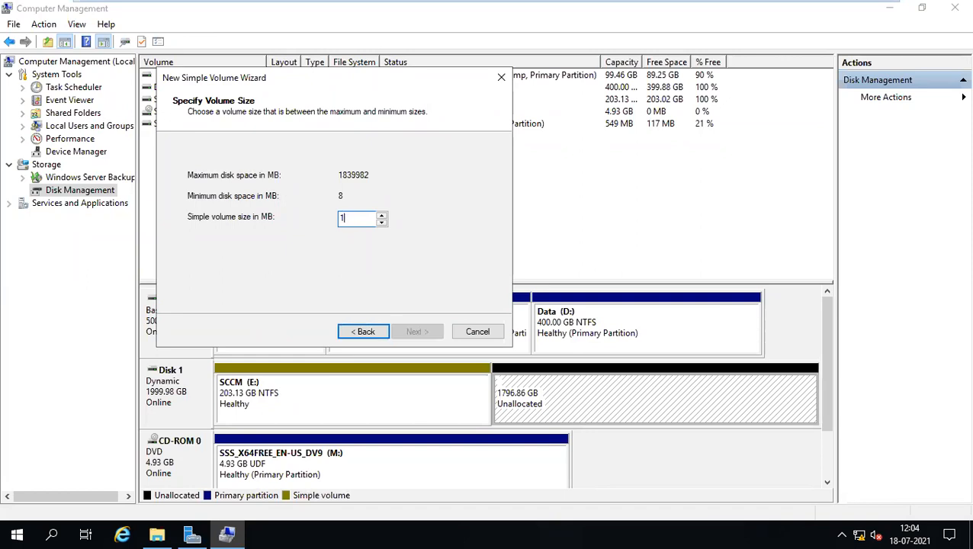
text(100000)
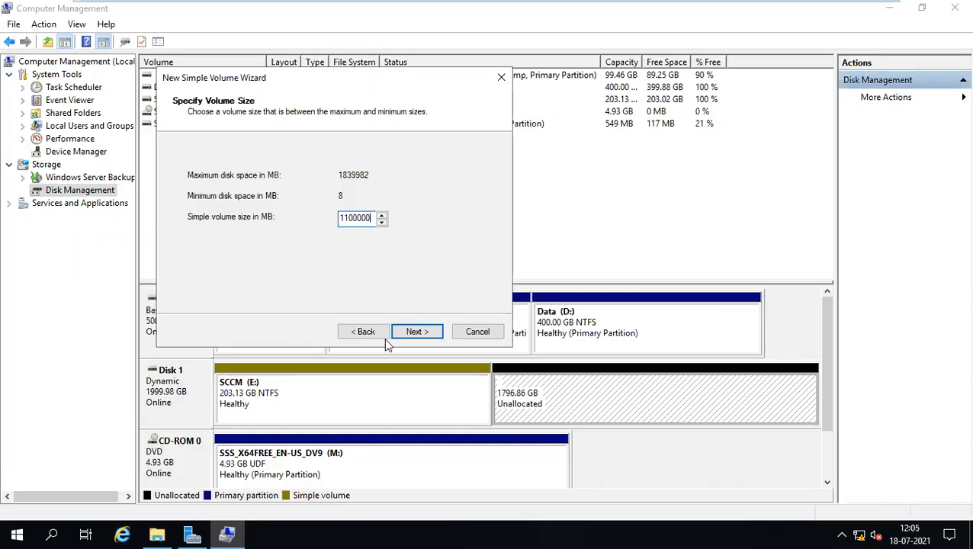
click(413, 330)
click(412, 330)
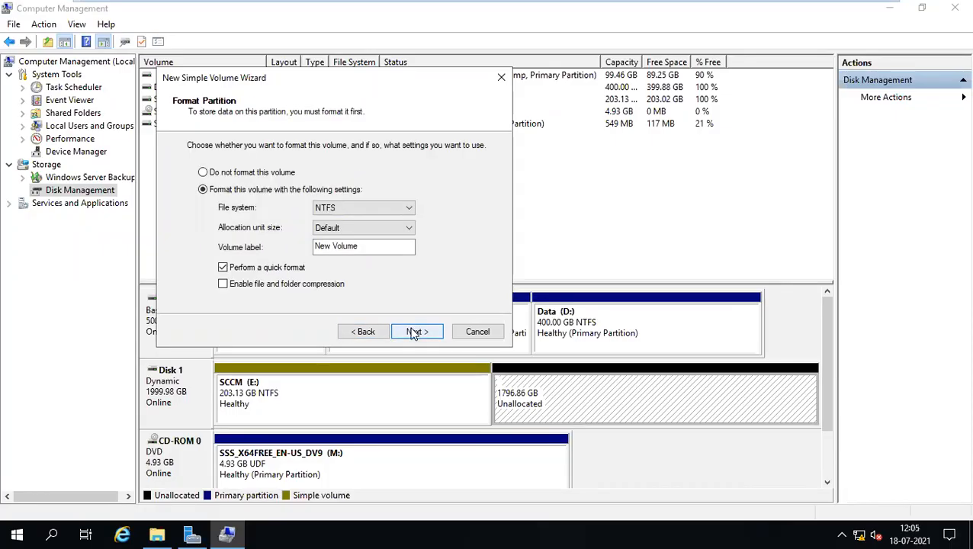
drag(362, 246, 259, 233)
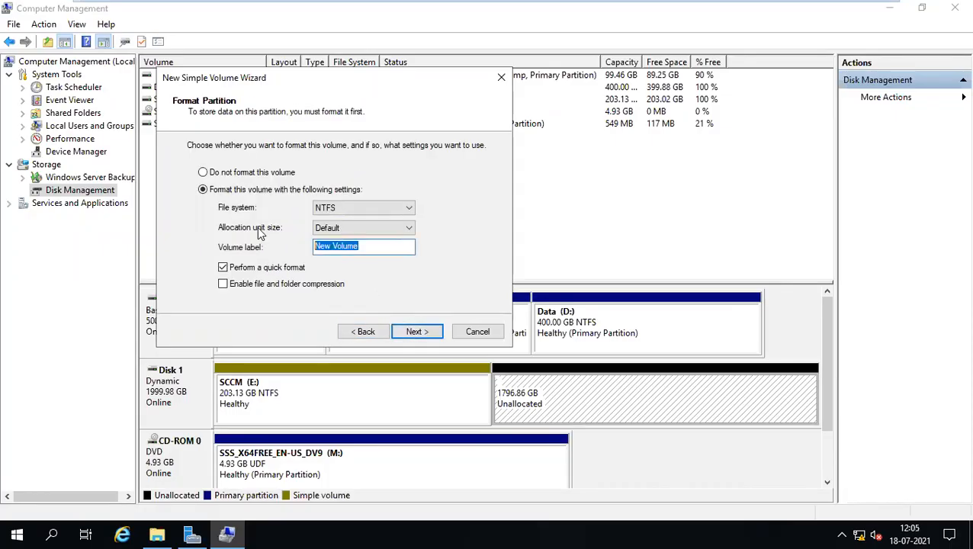
text(Content)
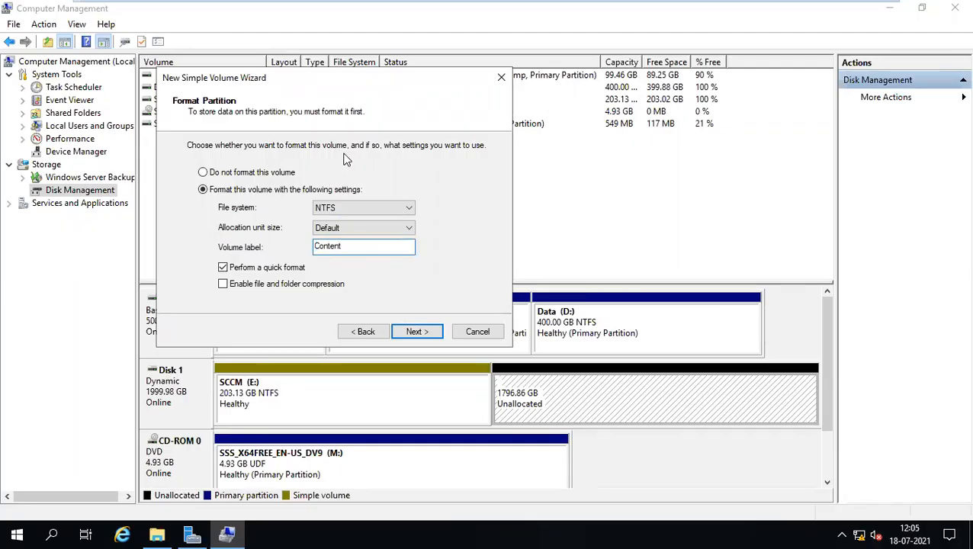
click(406, 336)
click(416, 332)
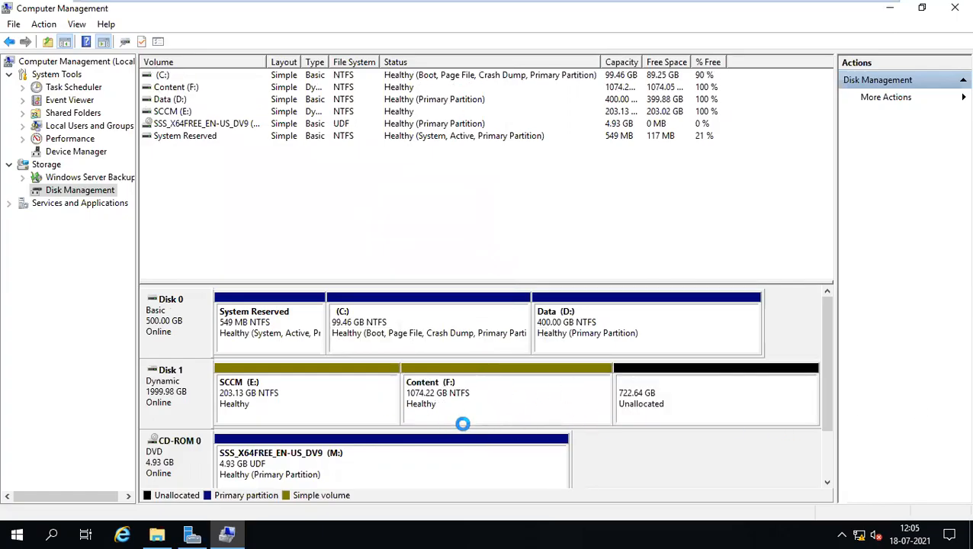
right_click(713, 401)
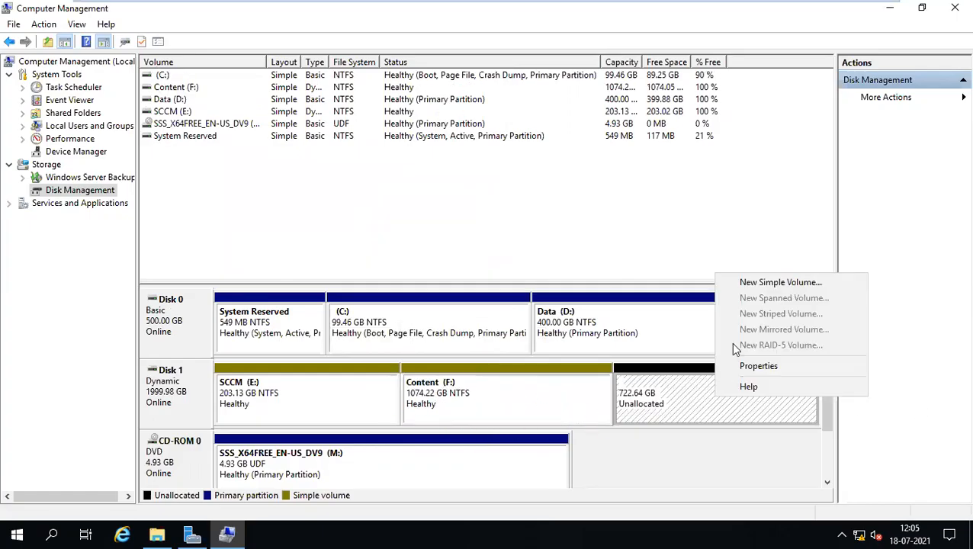
click(746, 282)
click(415, 332)
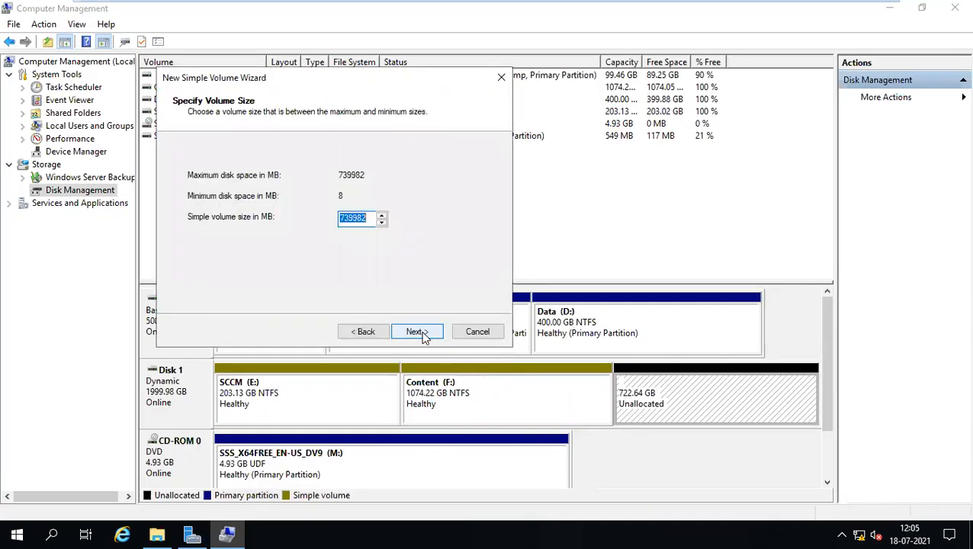
text(104000)
click(416, 334)
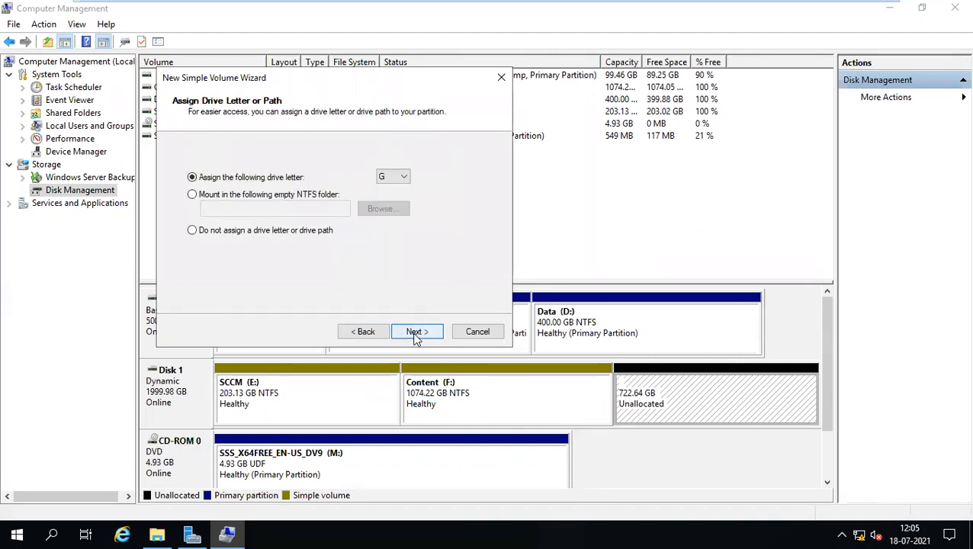
click(394, 176)
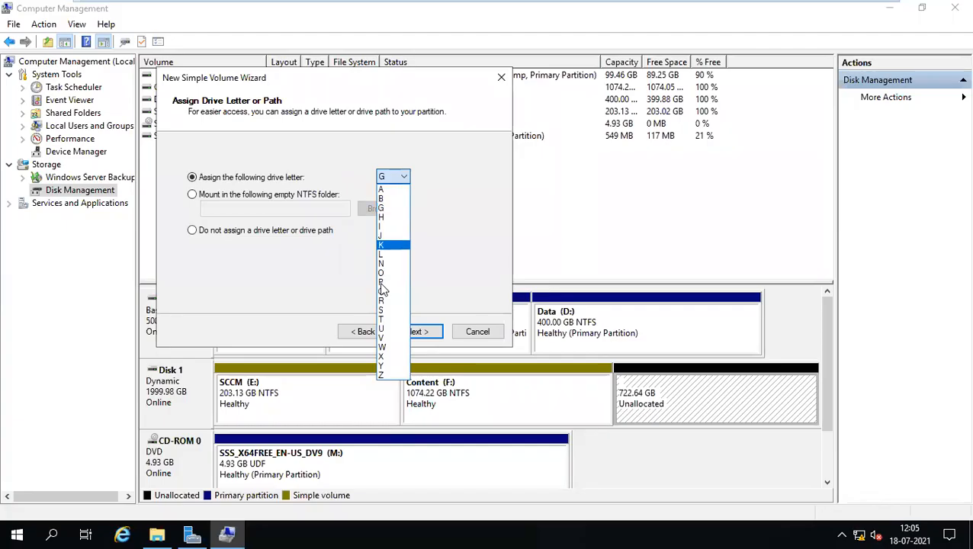
click(383, 309)
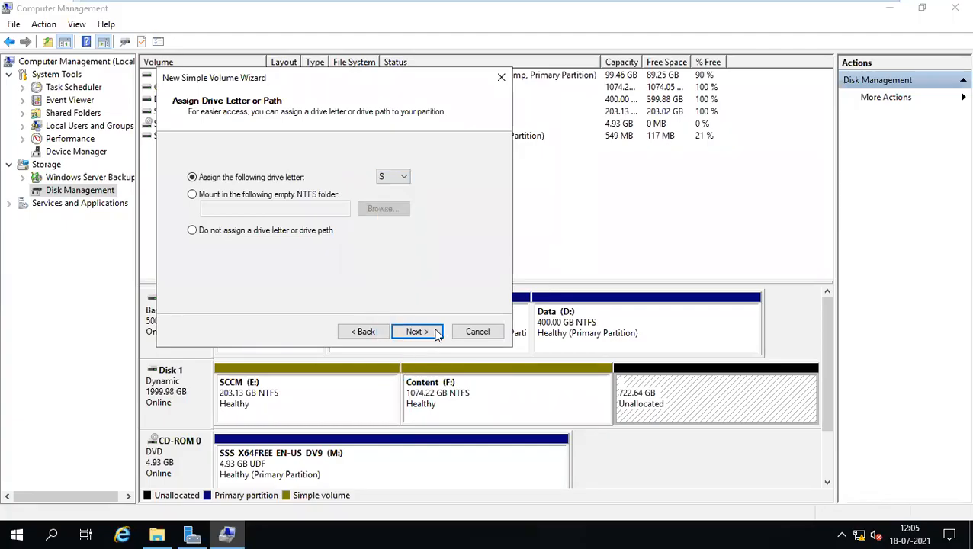
click(418, 333)
text(SQL)
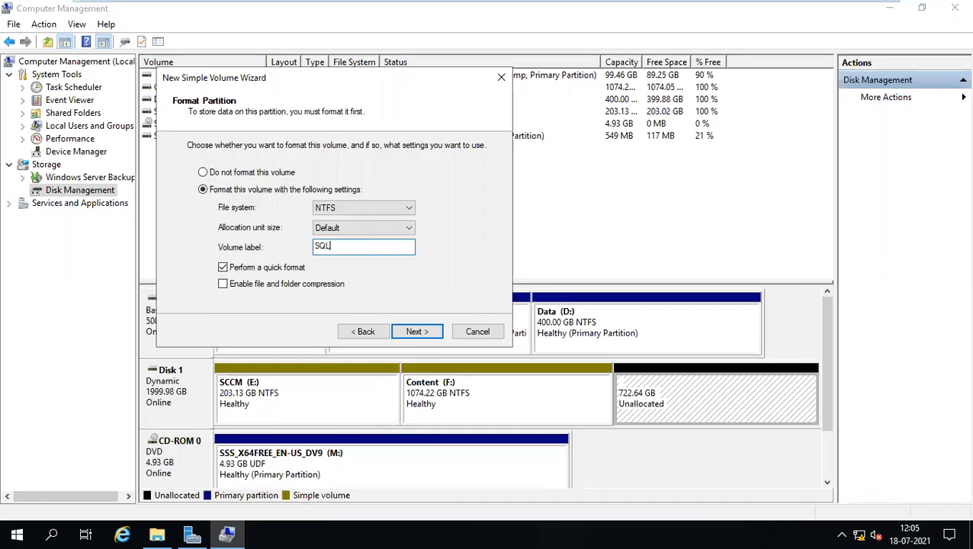
click(418, 333)
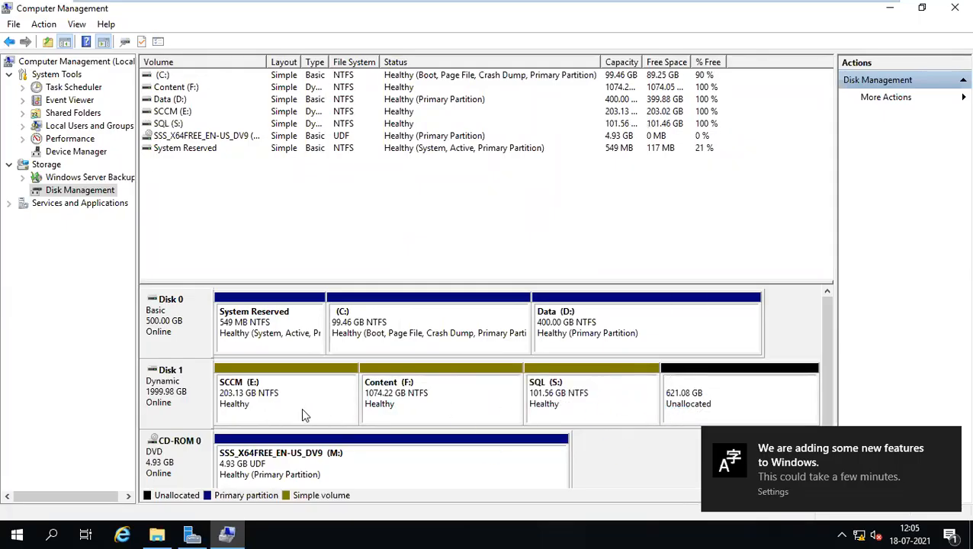
Dismiss the new-features notification, check the disk map, and bring the This PC drives view forward.
click(949, 441)
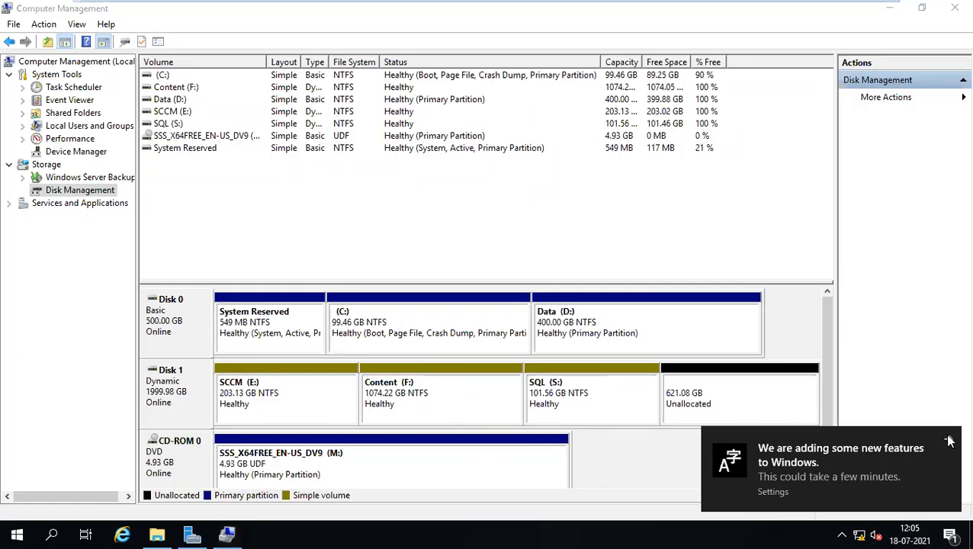
mouse_move(827, 328)
mouse_down()
mouse_move(834, 341)
mouse_move(836, 321)
mouse_up()
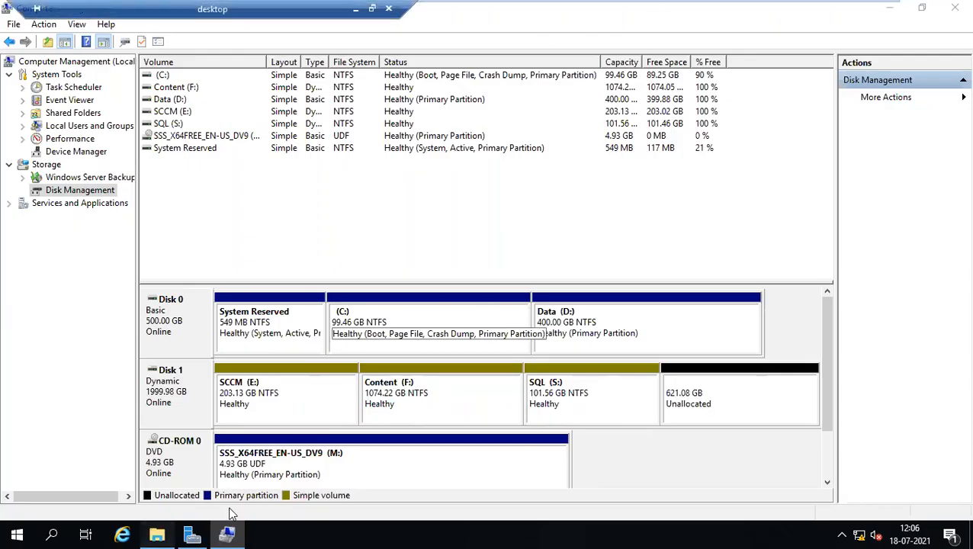
click(156, 536)
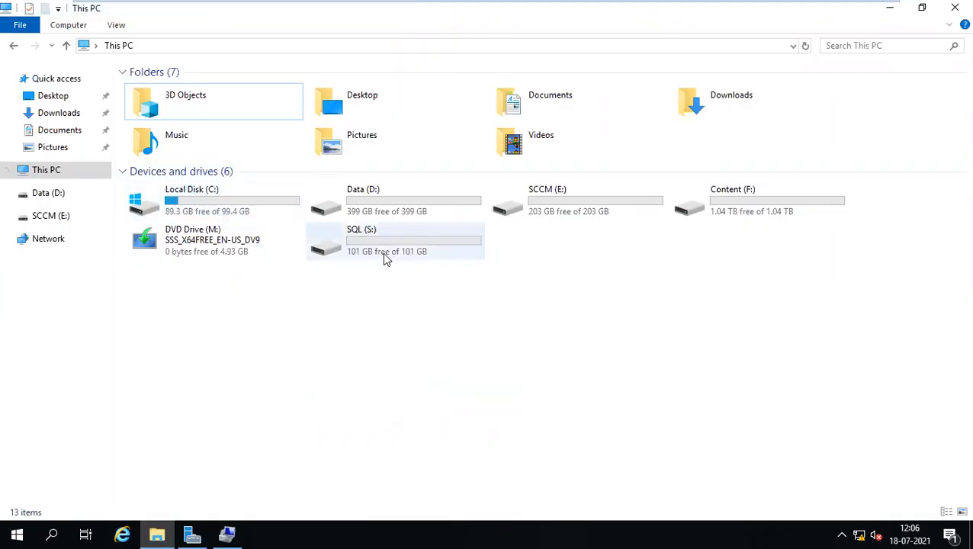
mouse_move(382, 256)
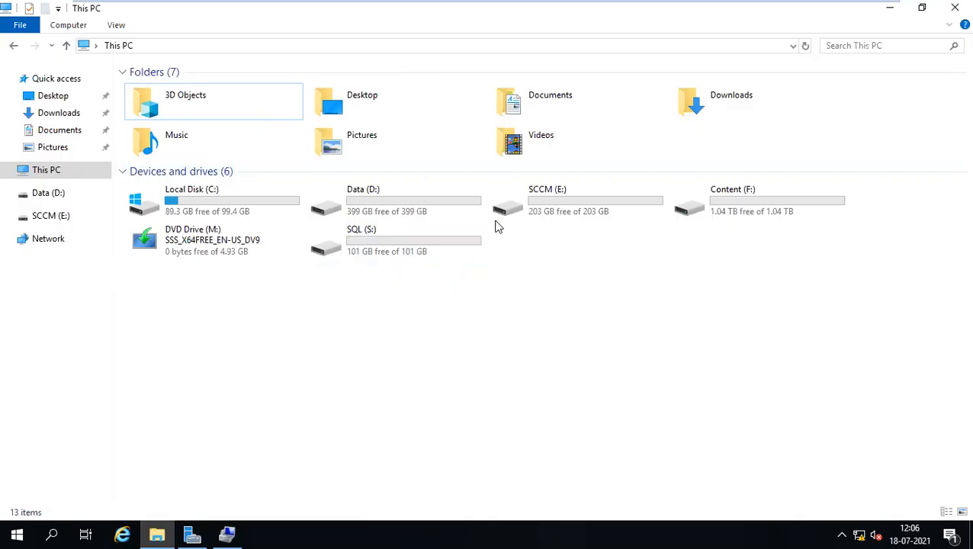
mouse_move(450, 1)
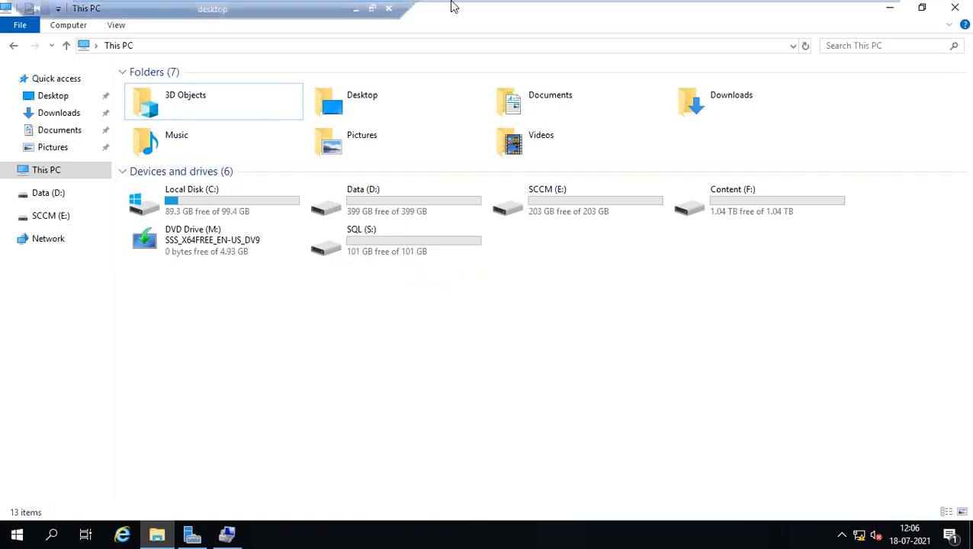
Add '( Disk Management )' after Compmgmt.msc in the Word SCCM checklist, then return to the server.
click(354, 8)
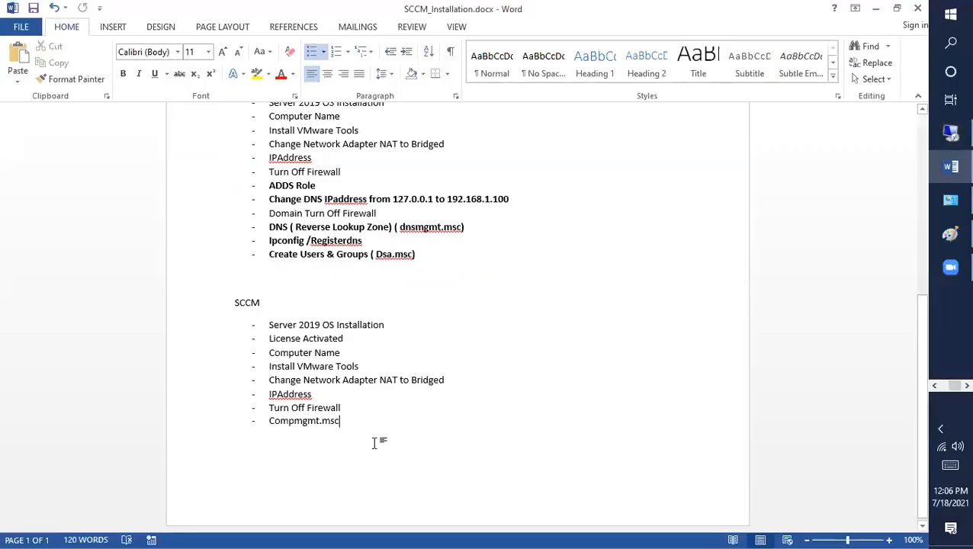
text(( DiskM)
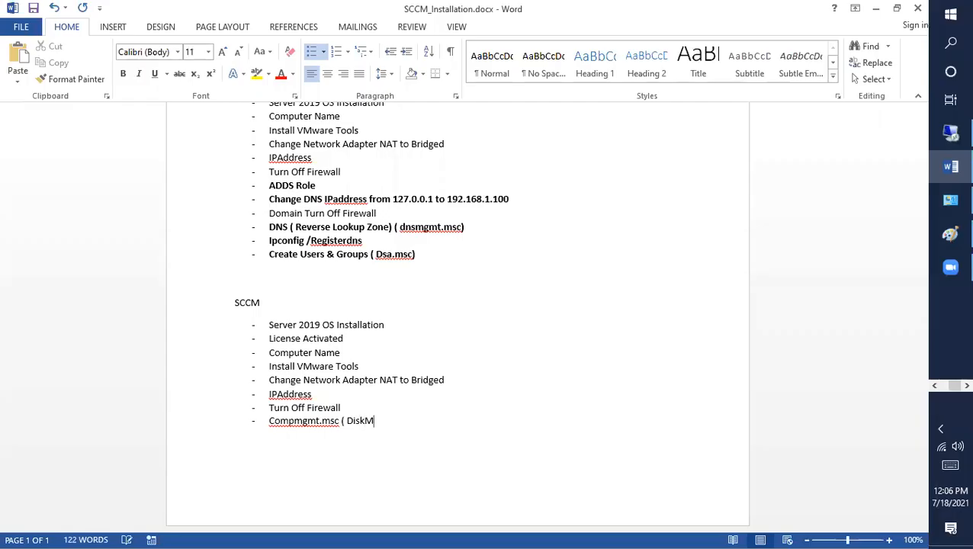
text(anagement )
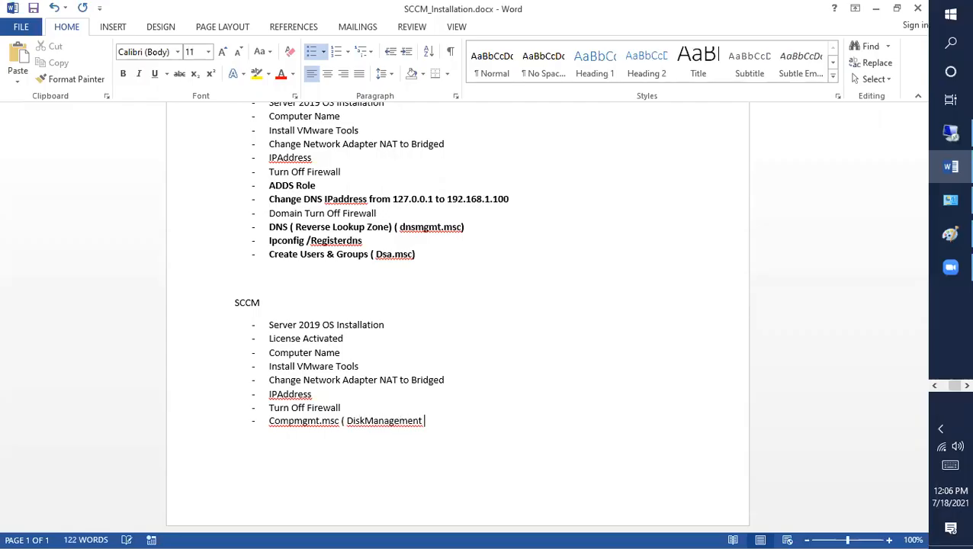
text())
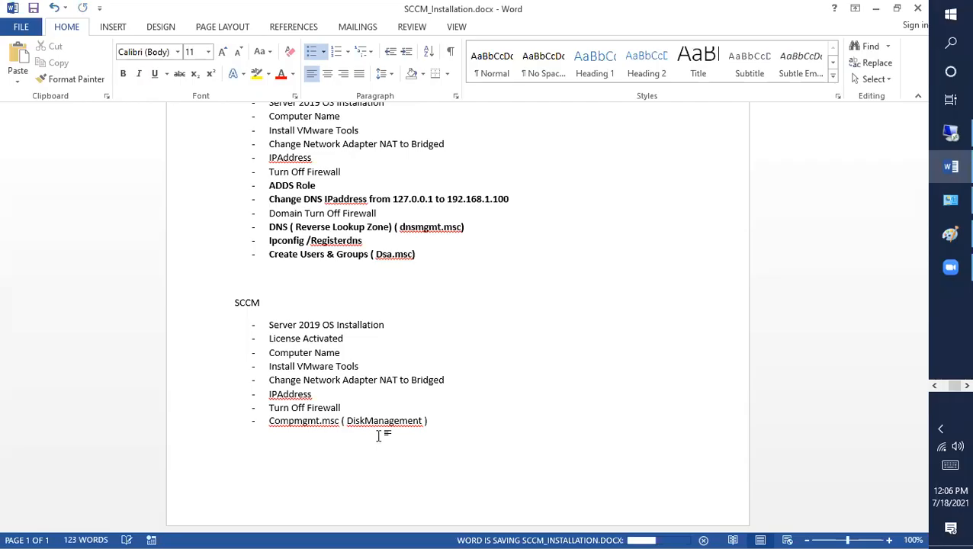
click(365, 421)
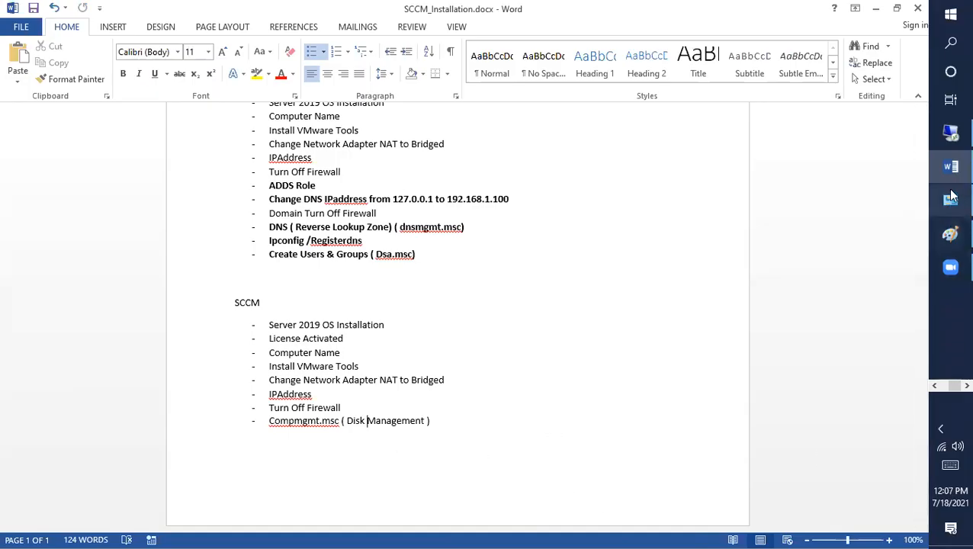
click(952, 147)
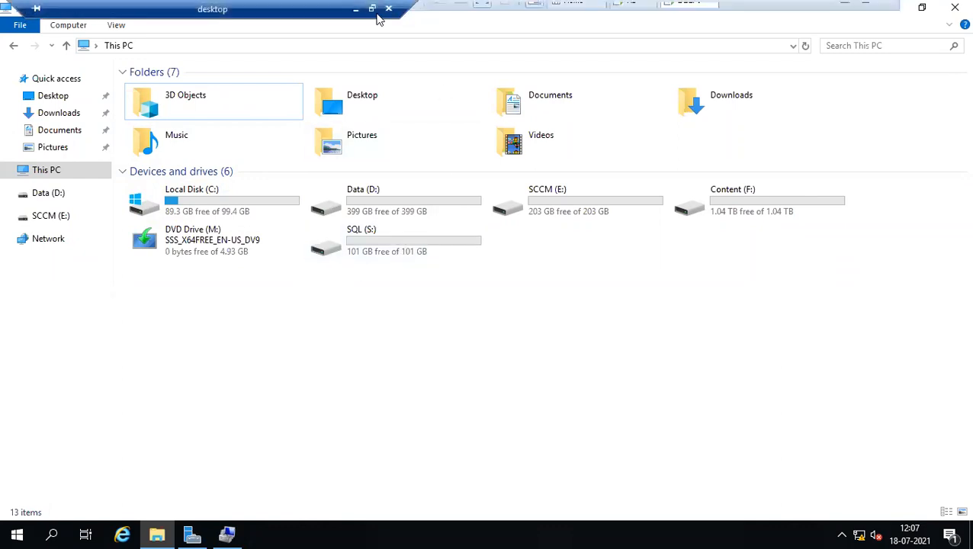
Select the SCCM checklist lines in Word, then close This PC and Computer Management on the server.
click(354, 11)
drag(450, 425, 229, 303)
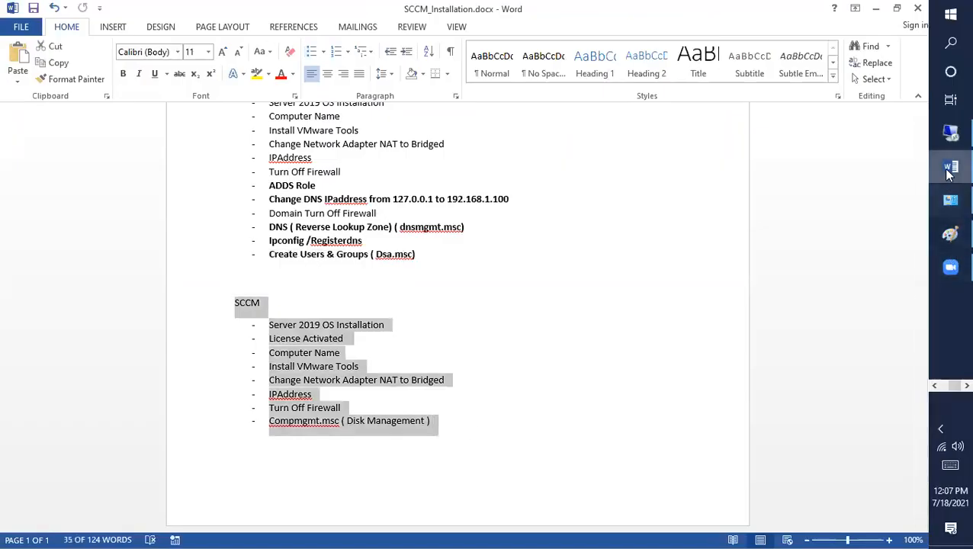
click(949, 136)
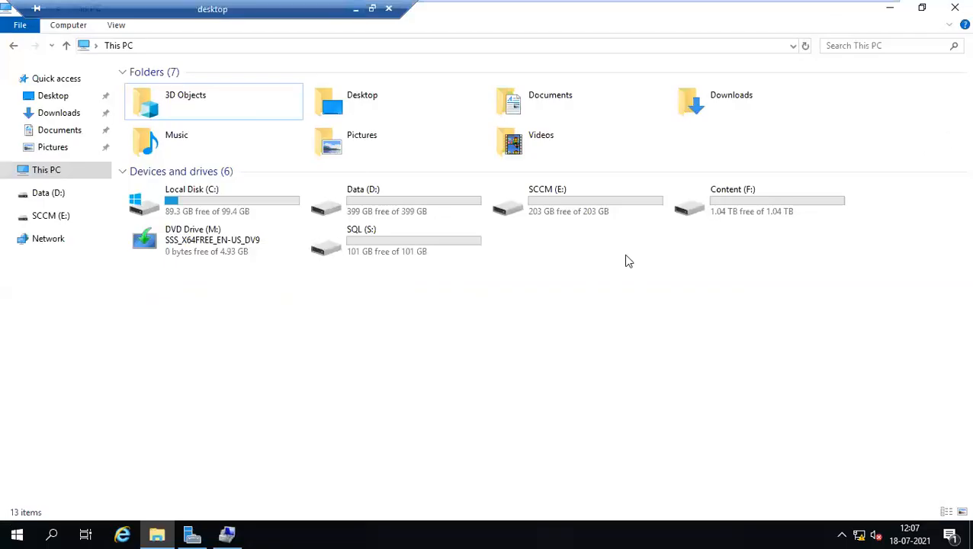
click(954, 8)
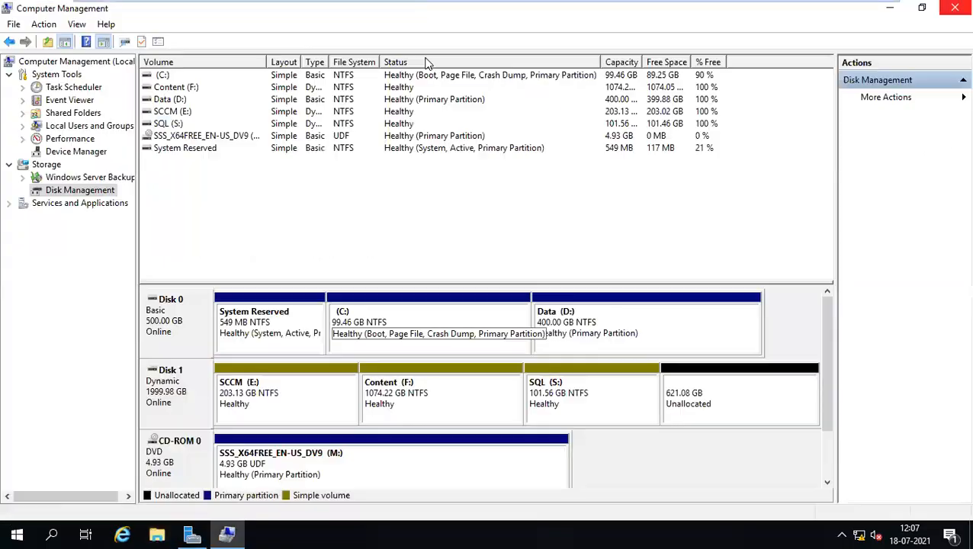
click(955, 8)
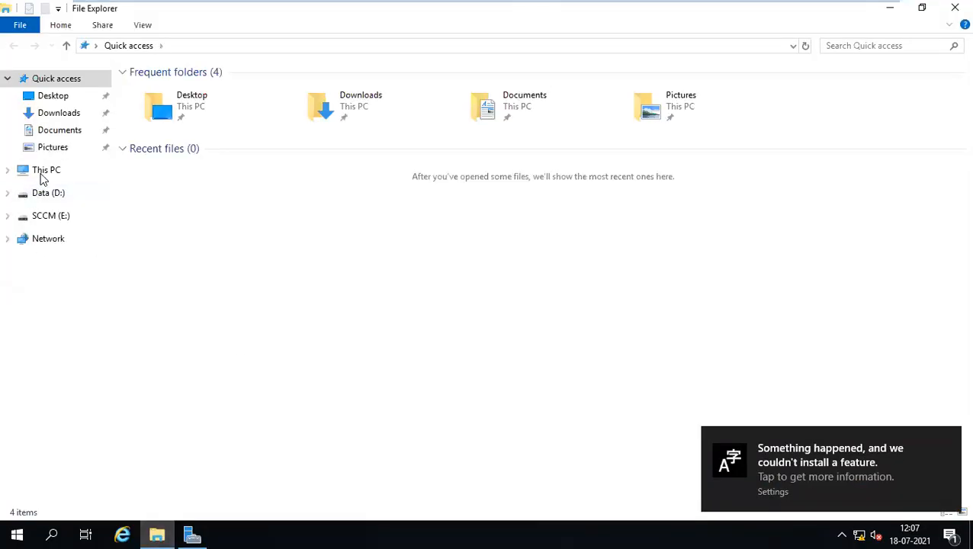
Open the SCCM server's system Properties from This PC, then switch to the AD virtual machine.
right_click(41, 175)
click(93, 362)
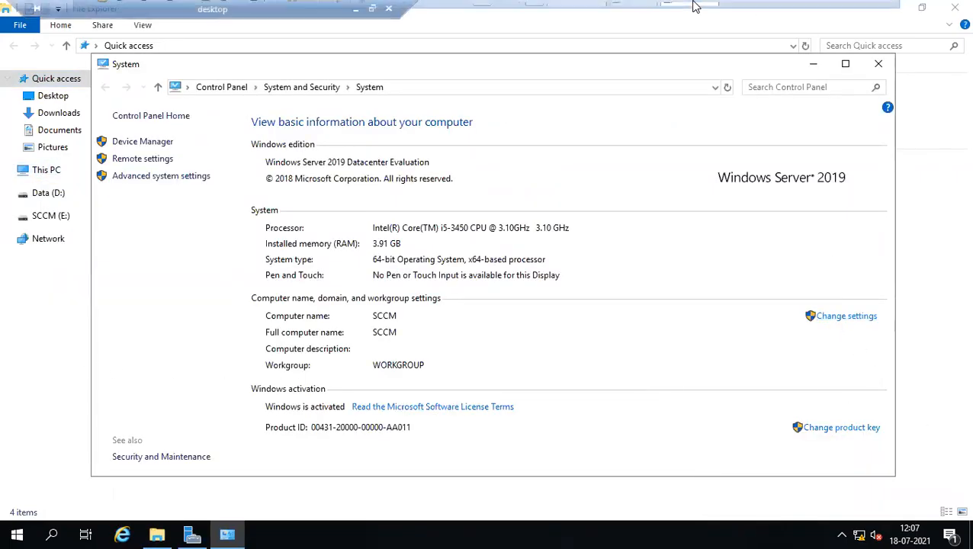
click(630, 11)
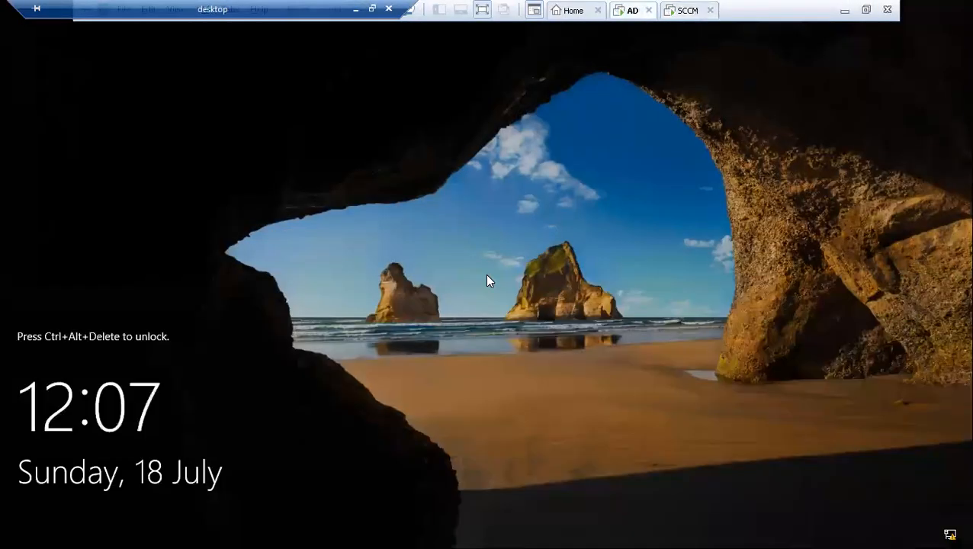
Sign in to the AD server with its password.
key(ctrl+alt+End)
text(••••••••••)
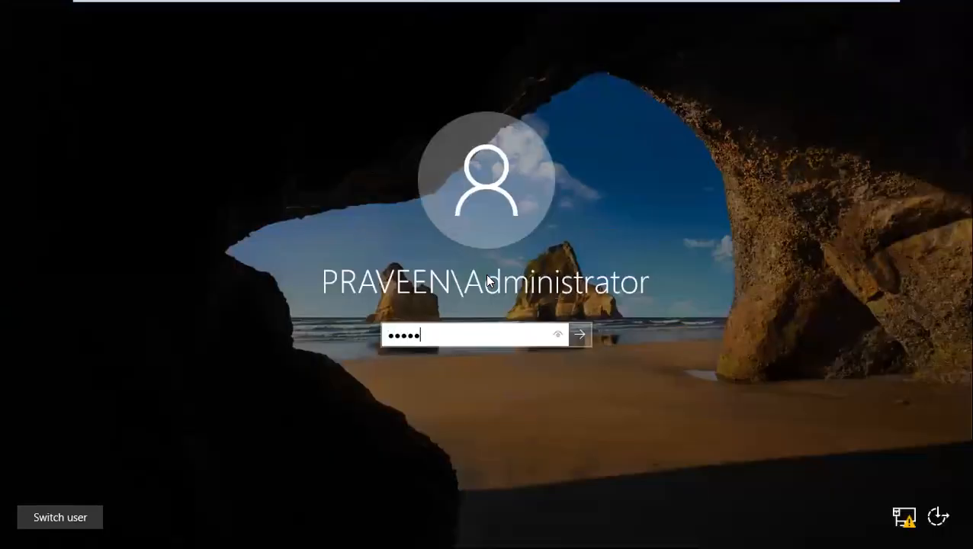
key(Return)
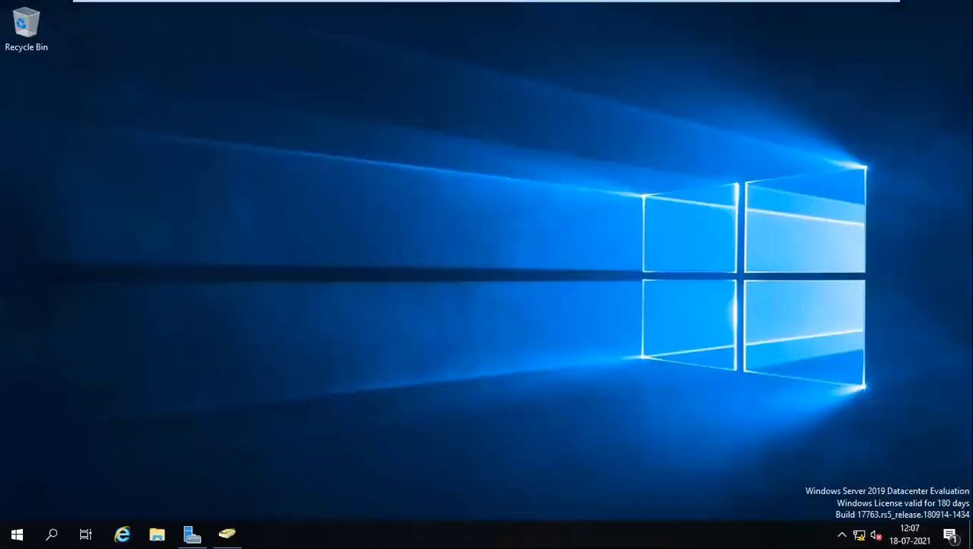
Check that the domain's Computers container in Active Directory Users and Computers is empty, then return to the SCCM machine.
click(226, 534)
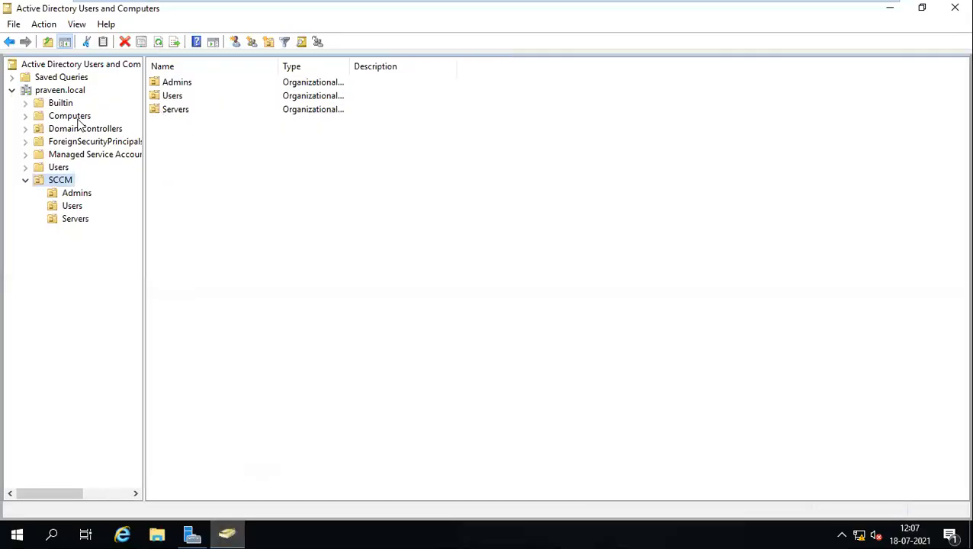
click(70, 117)
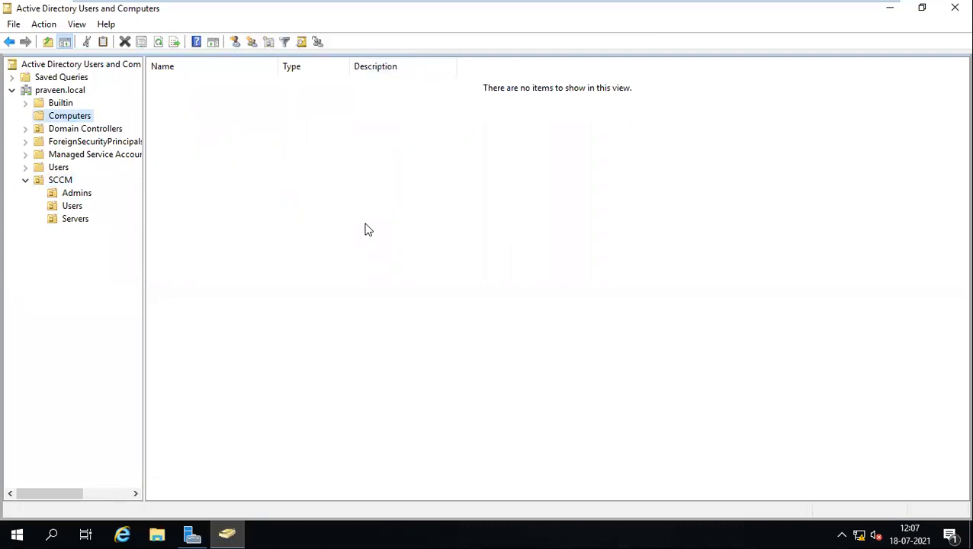
mouse_move(481, 6)
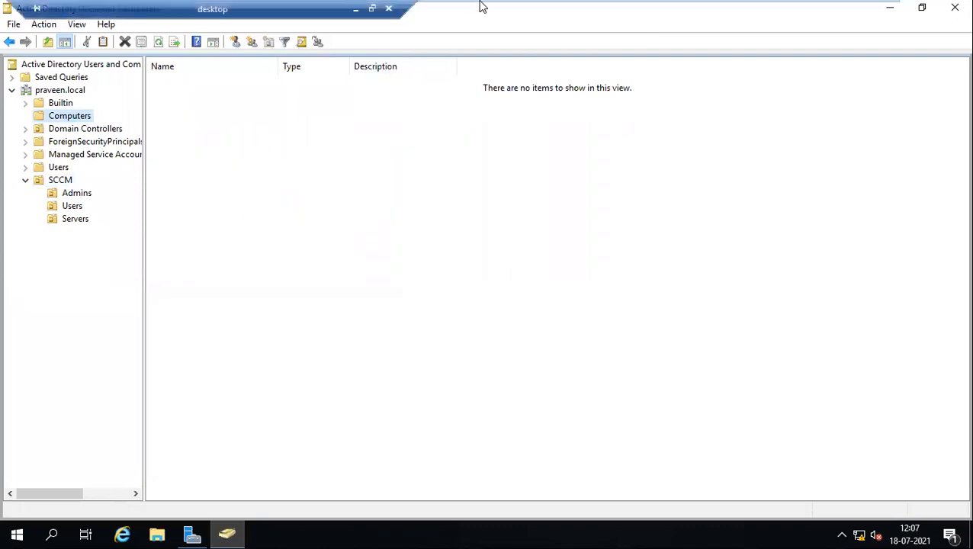
click(686, 9)
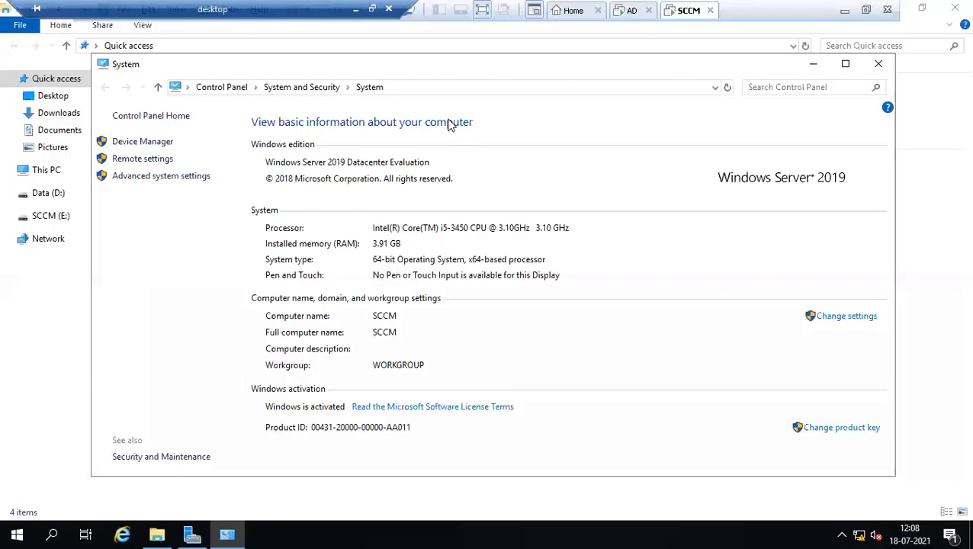
Change the SCCM computer's membership from workgroup to the praveen.local domain.
click(887, 65)
right_click(44, 174)
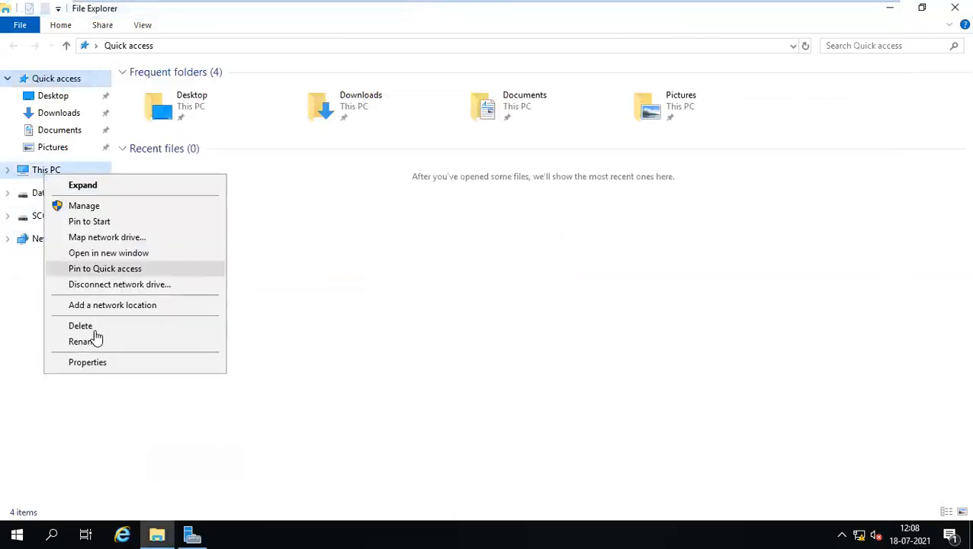
click(100, 364)
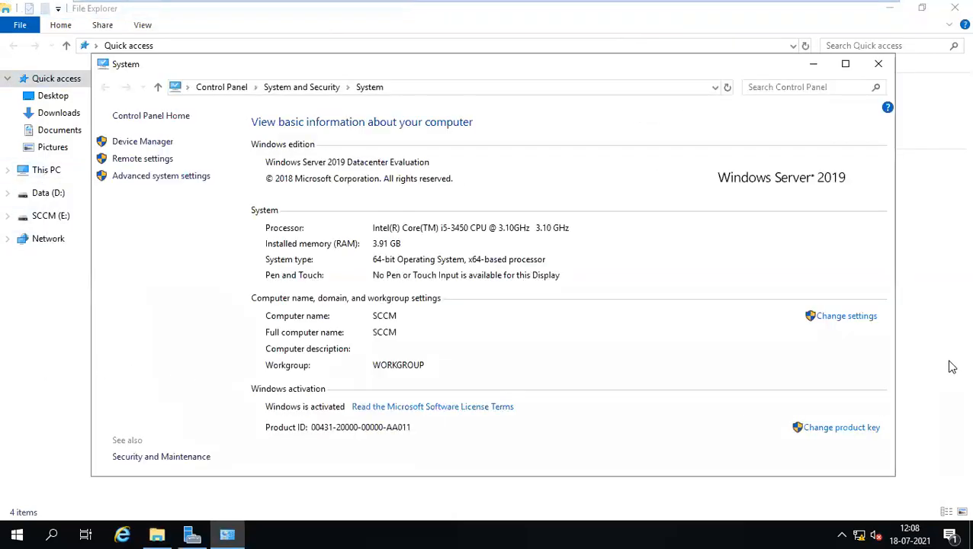
click(831, 319)
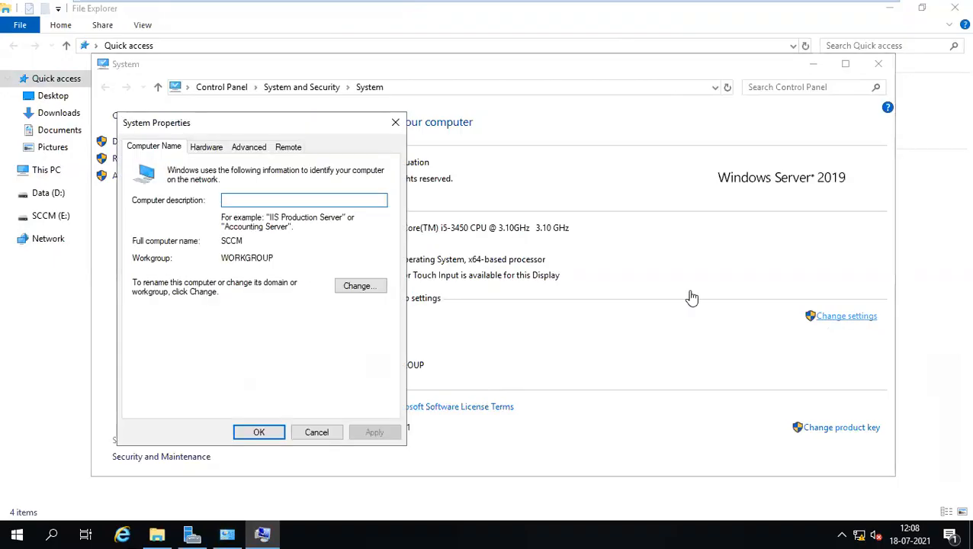
click(355, 293)
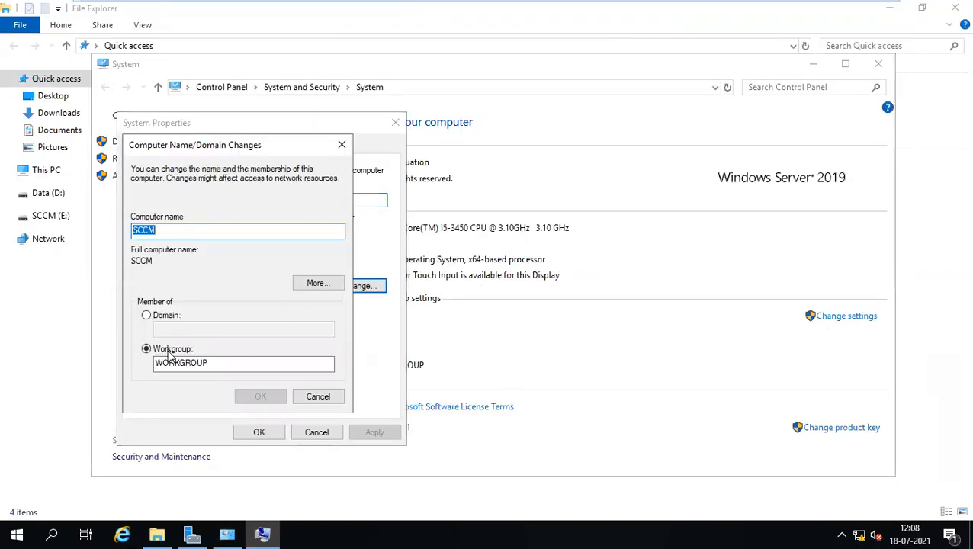
click(158, 317)
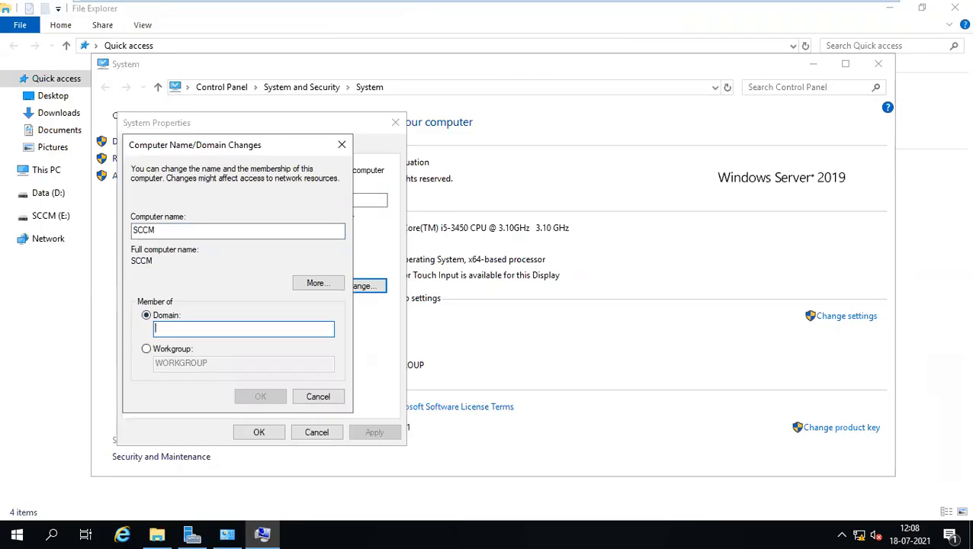
text(pra)
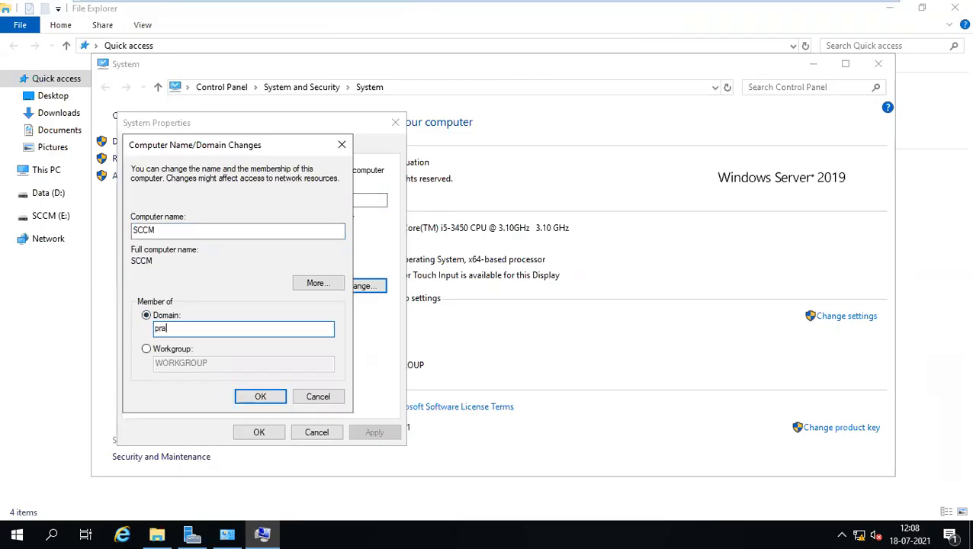
text(veen.l)
key(BackSpace)
text(cal)
key(Return)
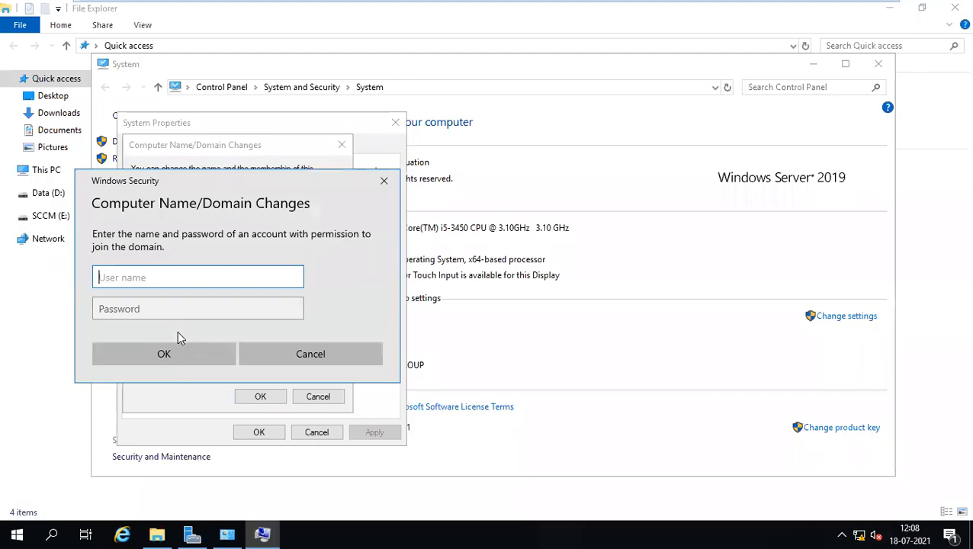
Authorize the domain join with the administrator user name and password.
text(administrator)
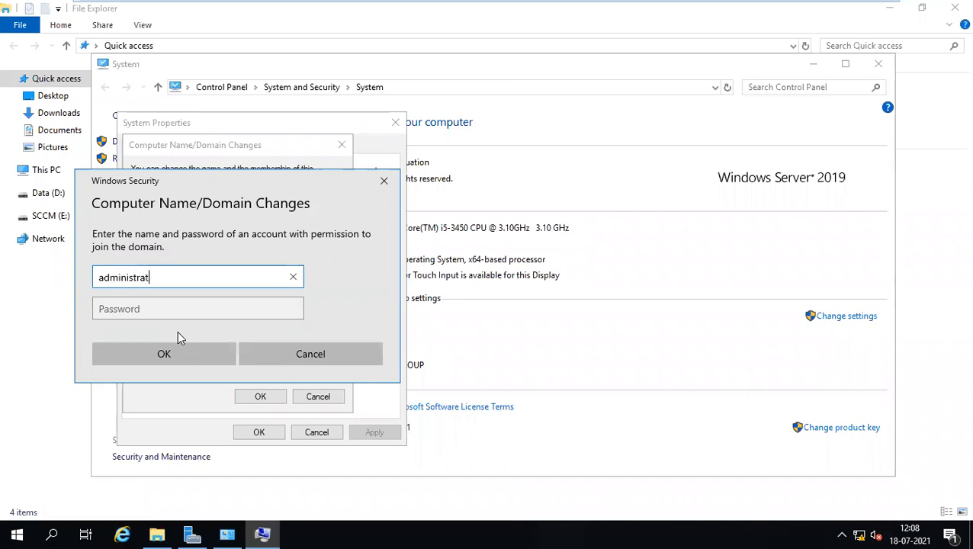
key(Tab)
text(•••••••)
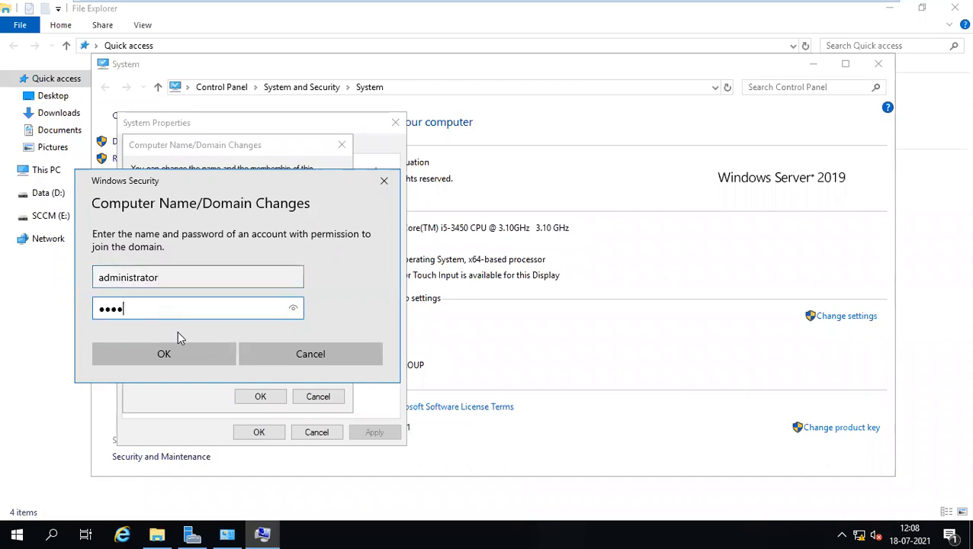
text(•)
click(149, 359)
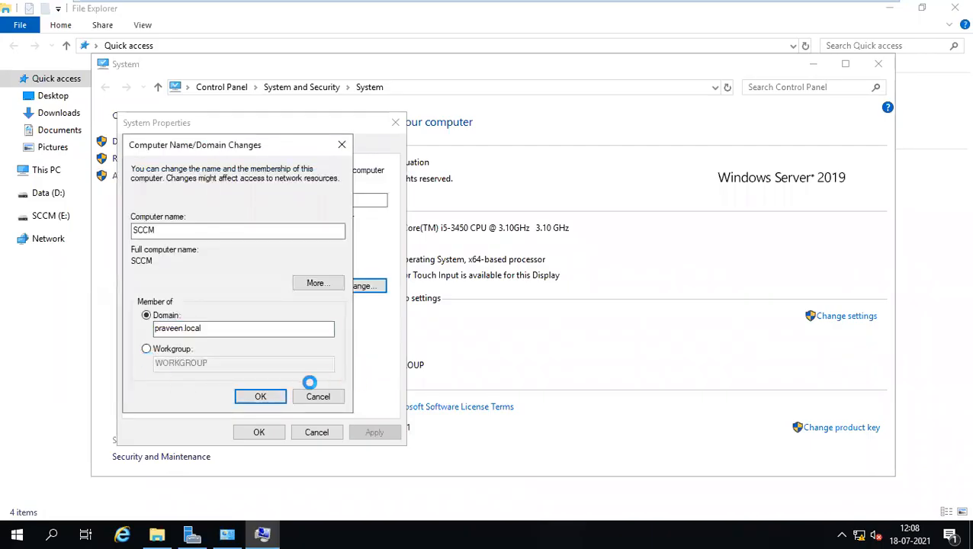
Refresh the domain controller's Computers list so the new SCCM computer appears.
mouse_move(553, 7)
click(625, 10)
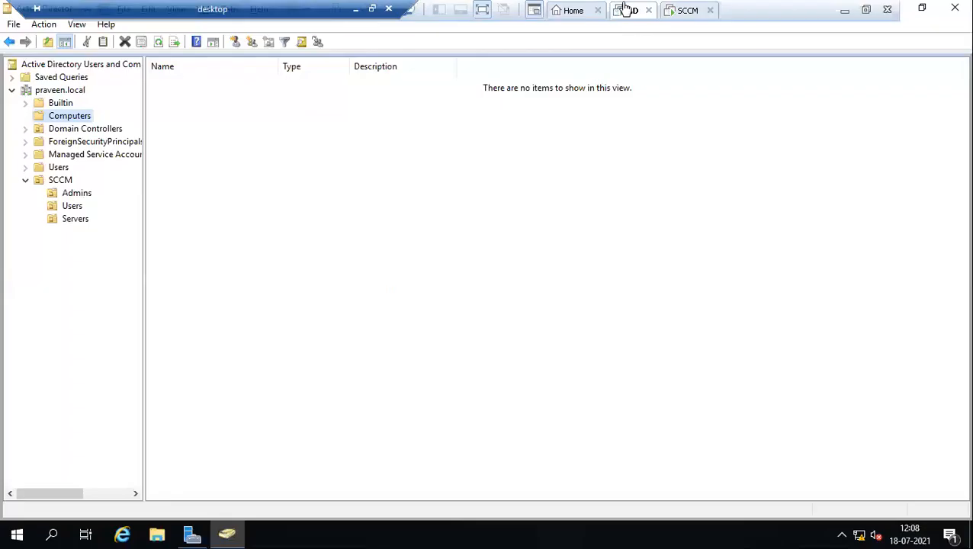
right_click(206, 132)
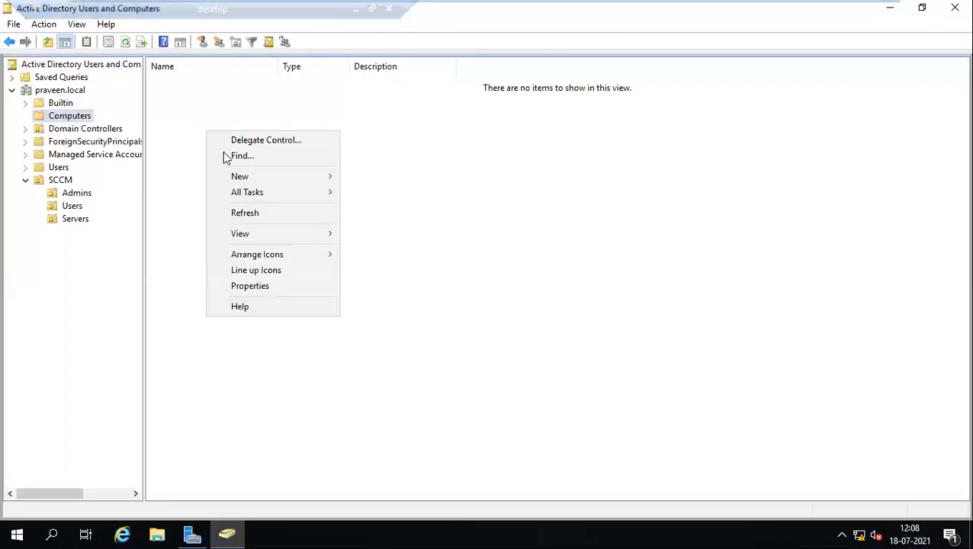
click(249, 215)
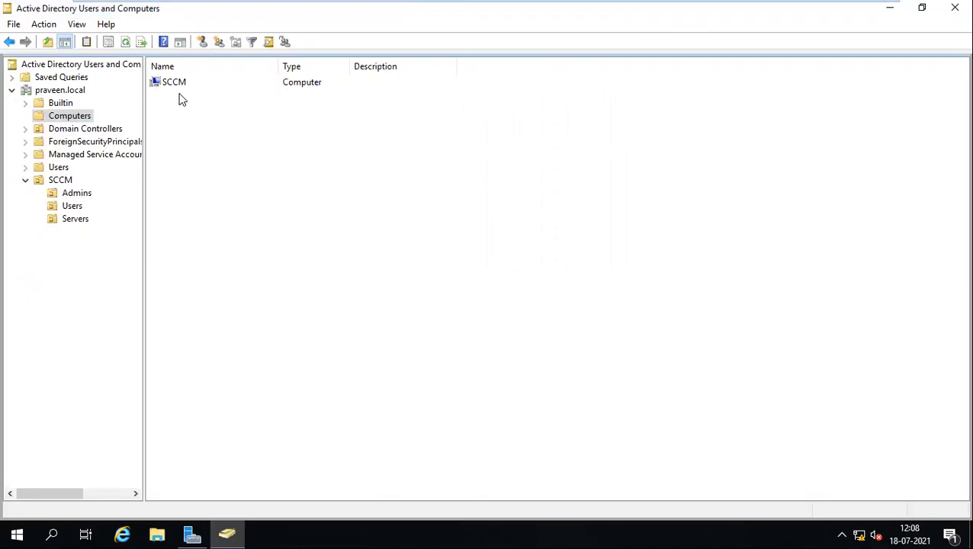
Accept the praveen.local welcome and restart notices on SCCM and let it restart.
mouse_move(387, 4)
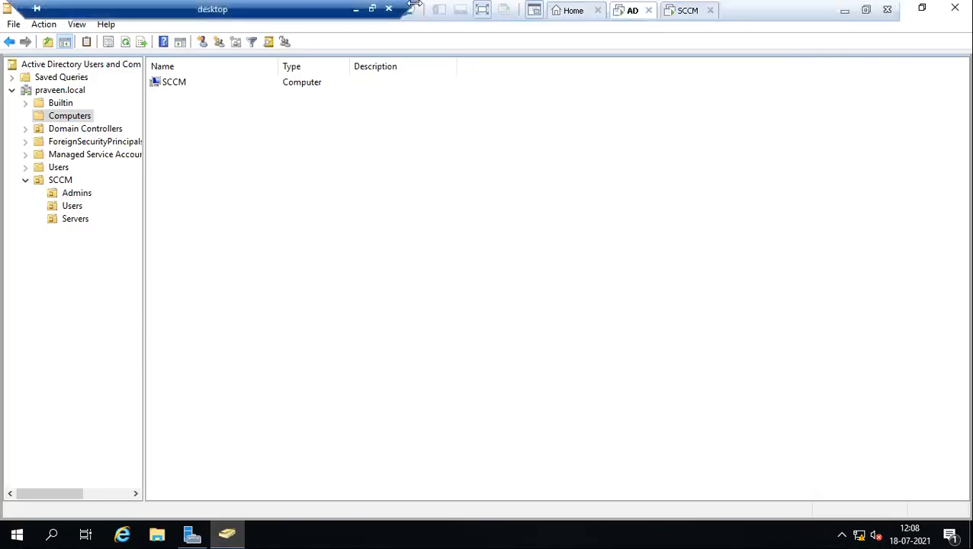
click(680, 17)
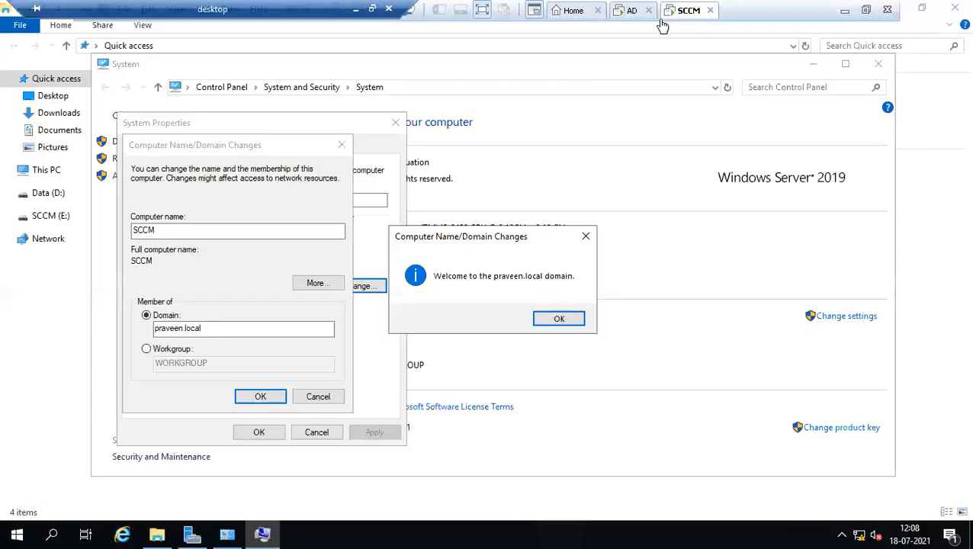
click(559, 319)
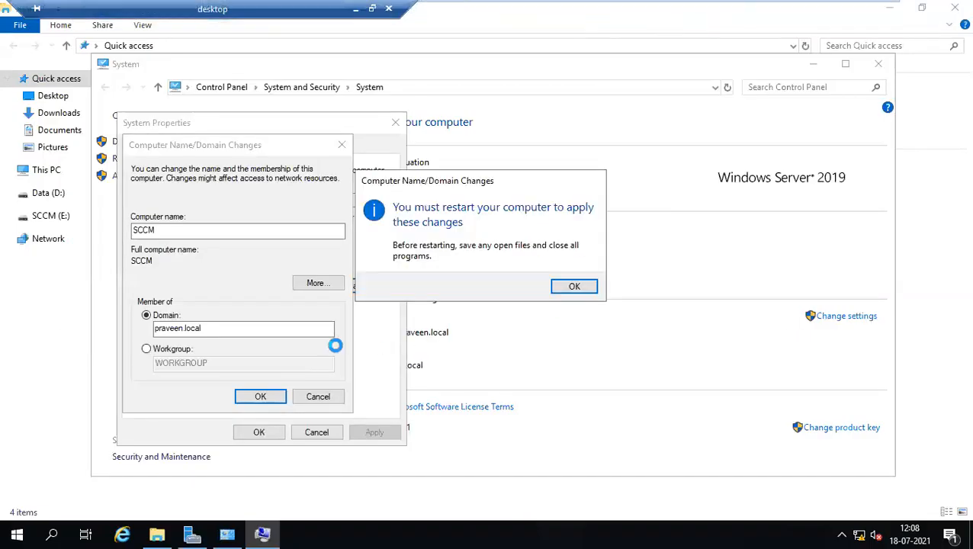
click(581, 296)
click(260, 432)
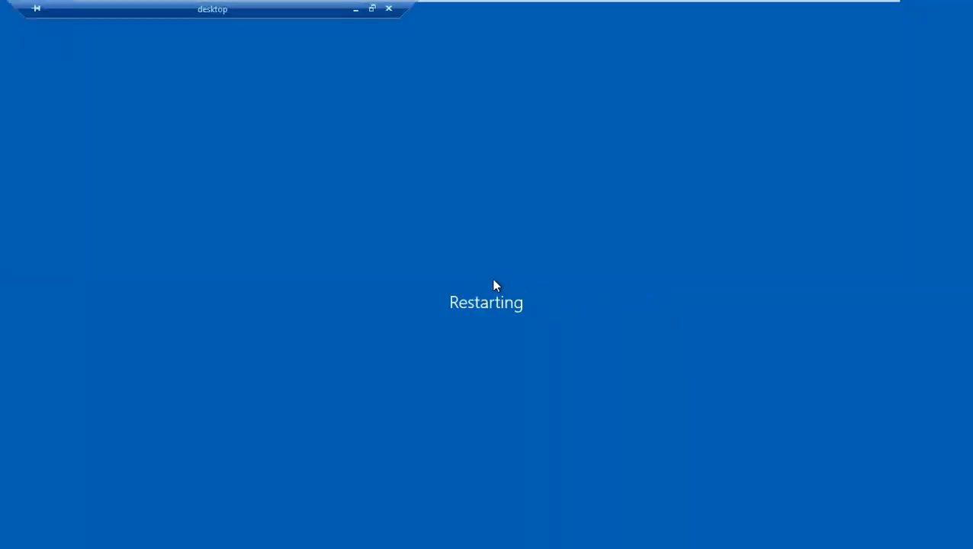
On the domain controller, select the SCCM admin user in the SCCM > Admins unit.
mouse_move(675, 8)
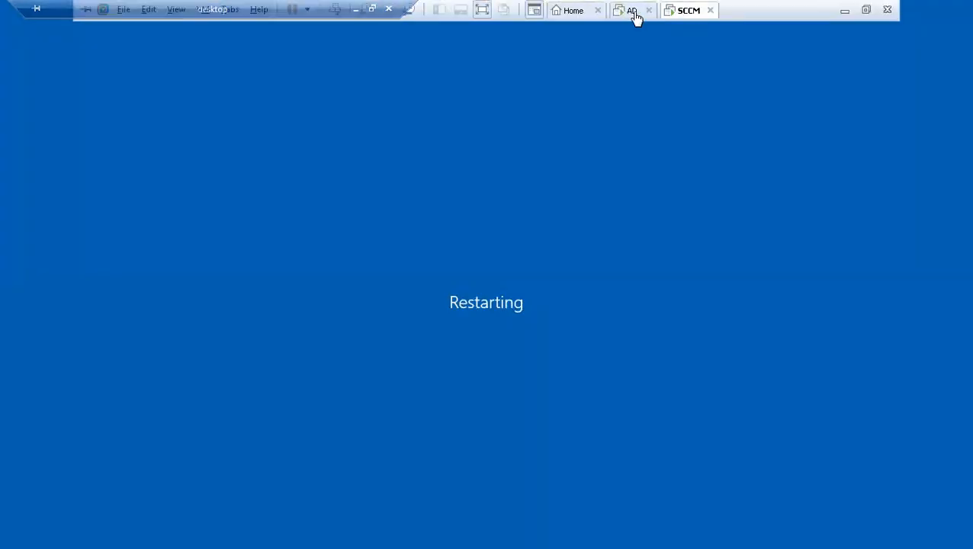
click(632, 12)
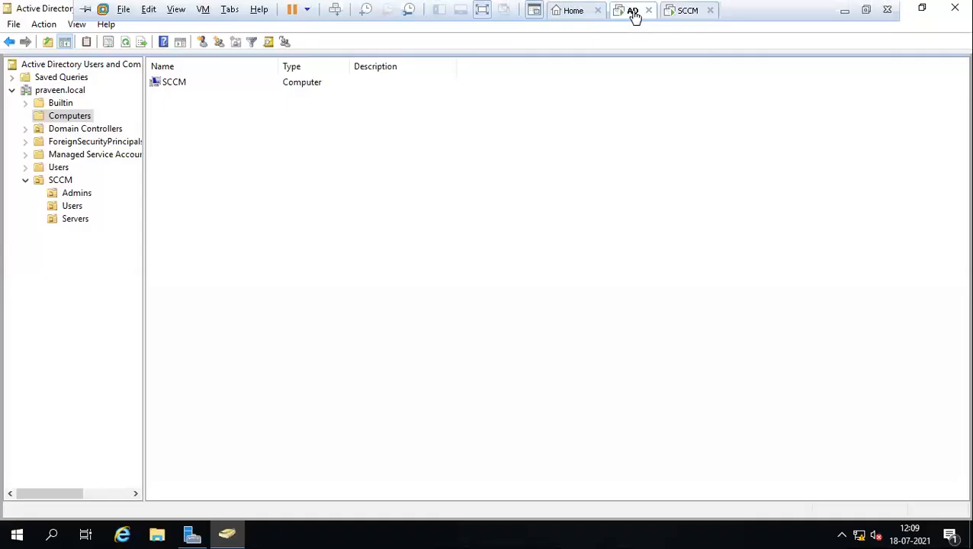
click(72, 193)
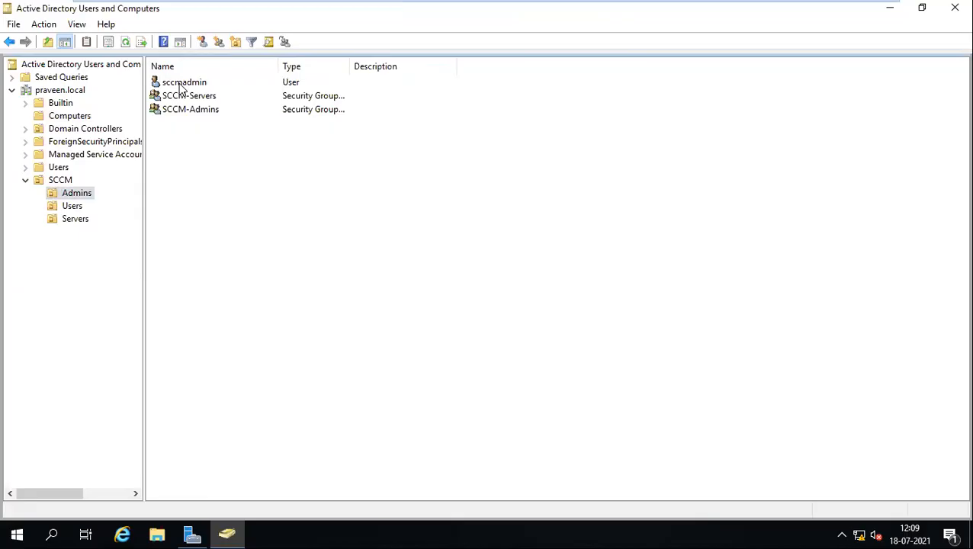
click(183, 84)
Monitor the SCCM server while it reboots to its lock screen.
mouse_move(525, 6)
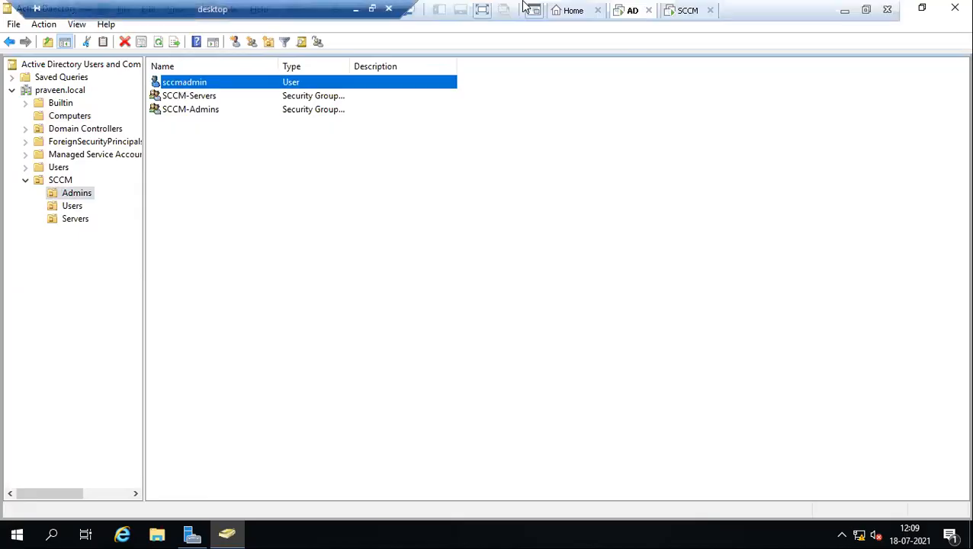
click(681, 11)
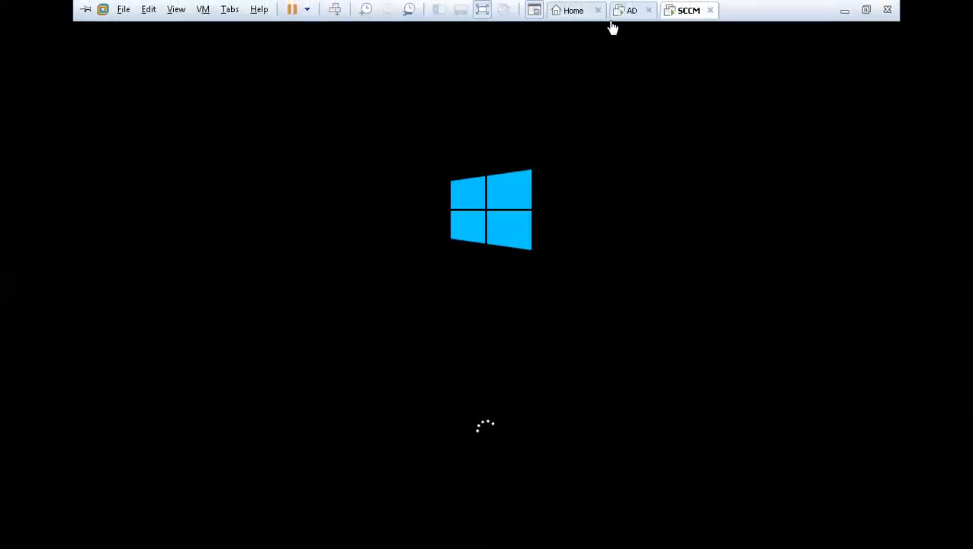
click(643, 7)
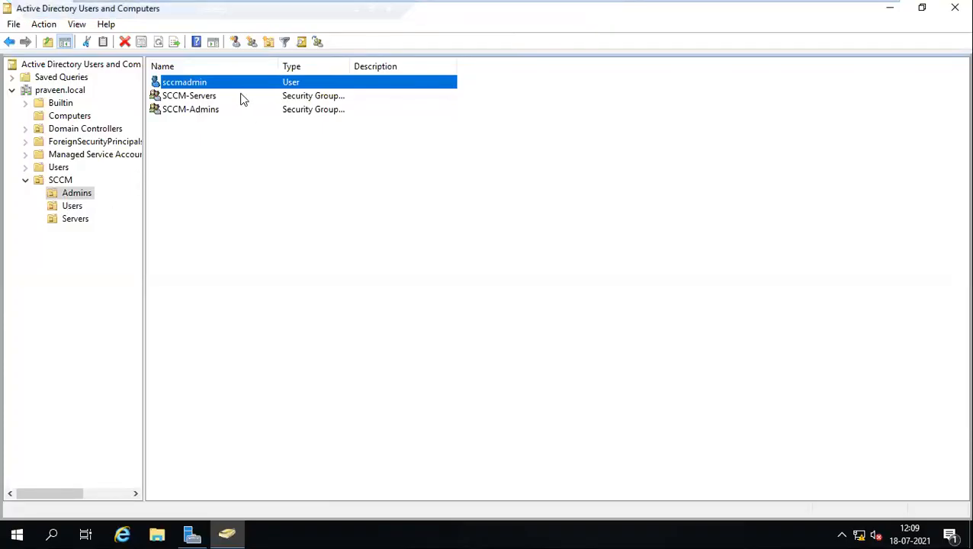
mouse_move(465, 6)
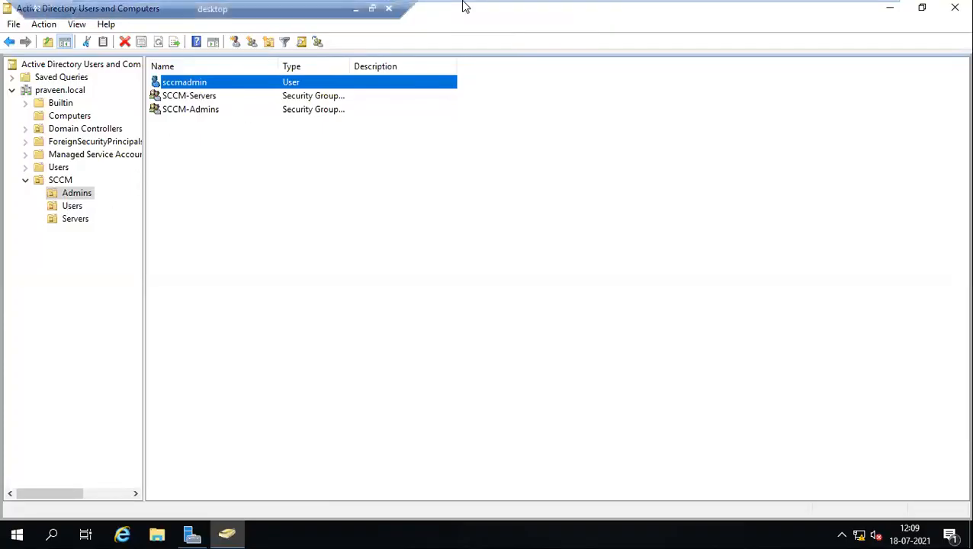
click(685, 10)
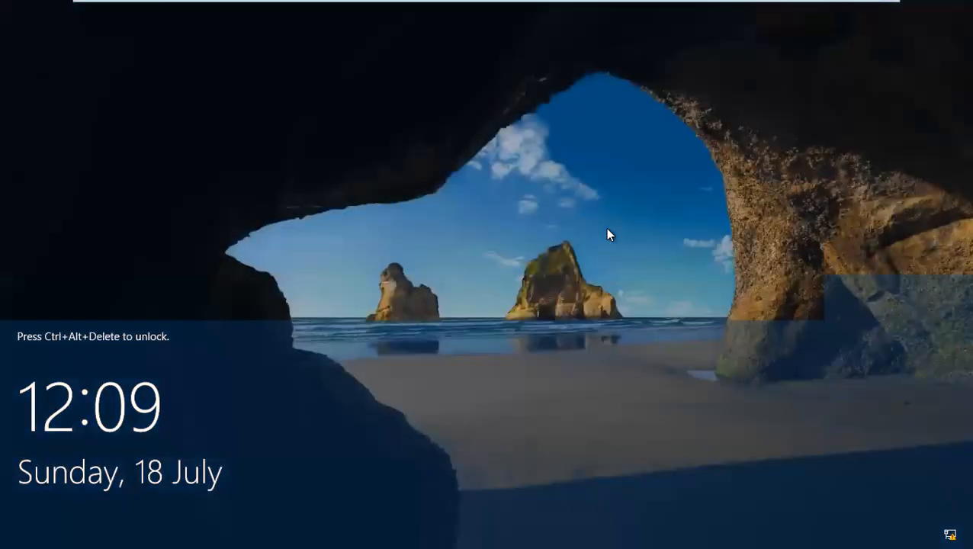
Sign in to the SCCM server as Other user with the domain SCCM admin account and password.
key(ctrl+alt+Delete)
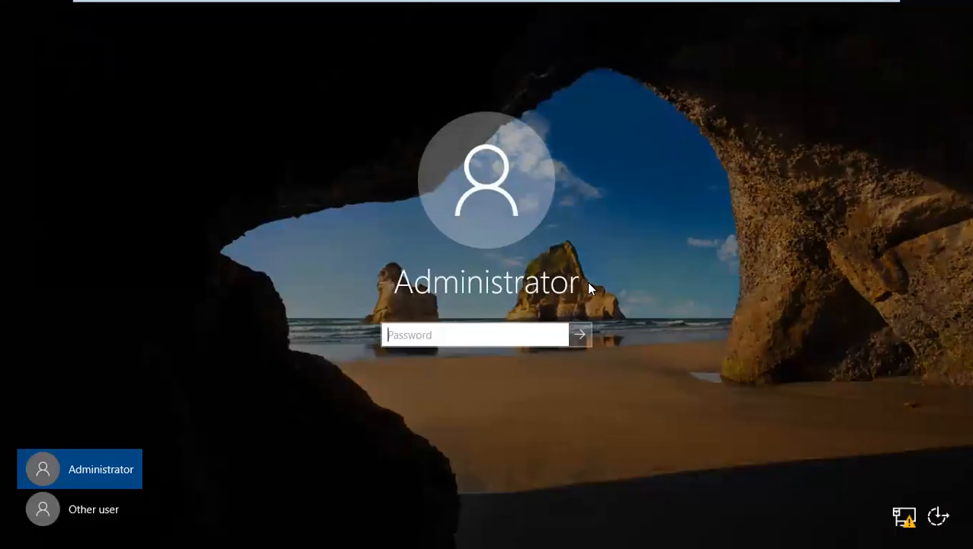
click(70, 510)
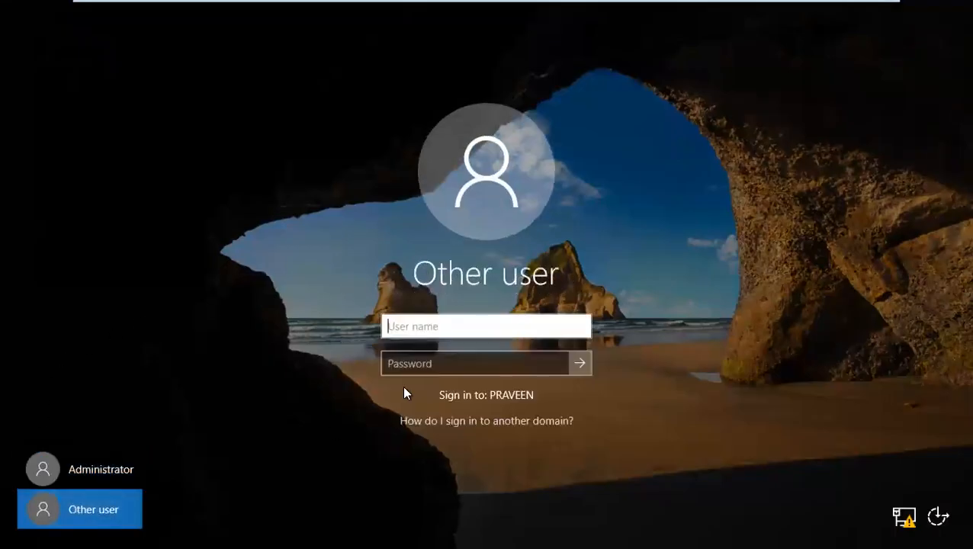
text(prave)
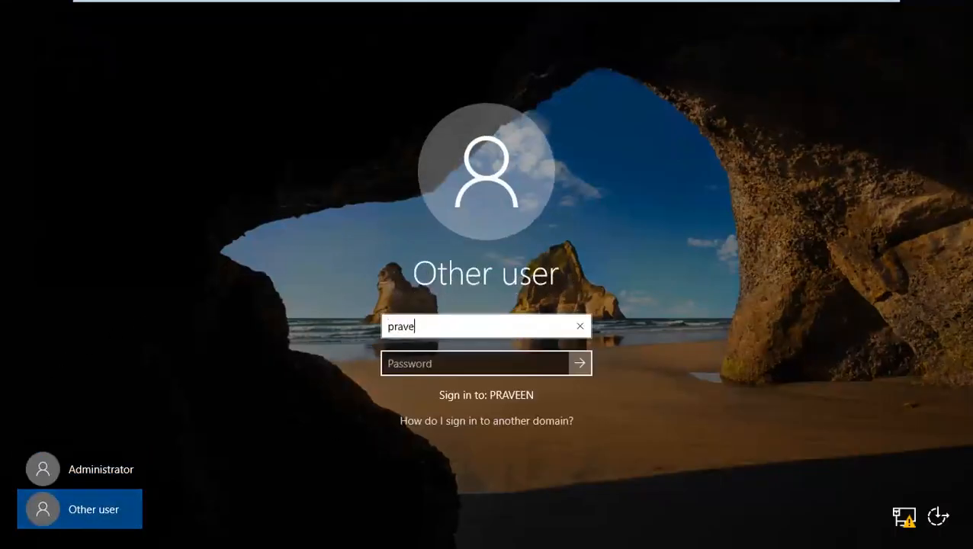
text(en\)
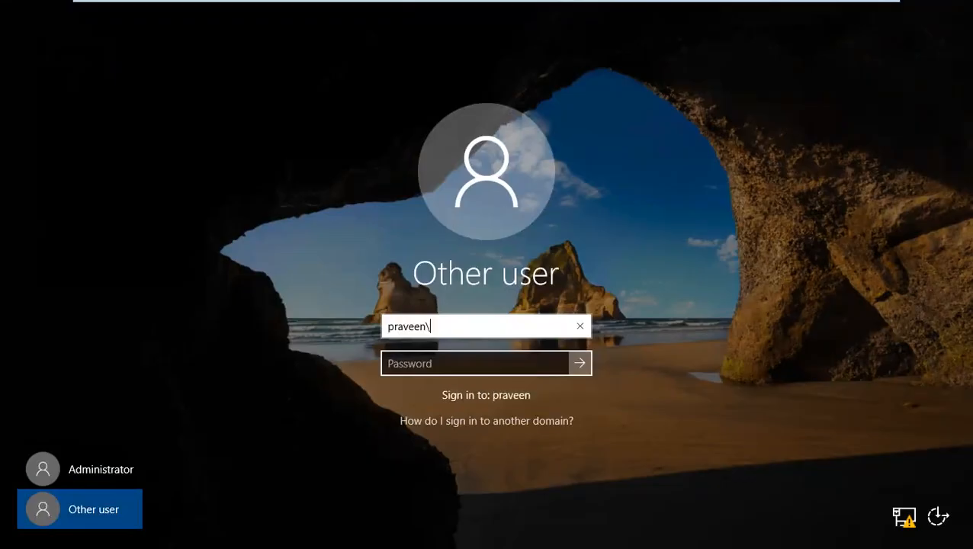
text(sccmadmin)
key(Tab)
text(•••••)
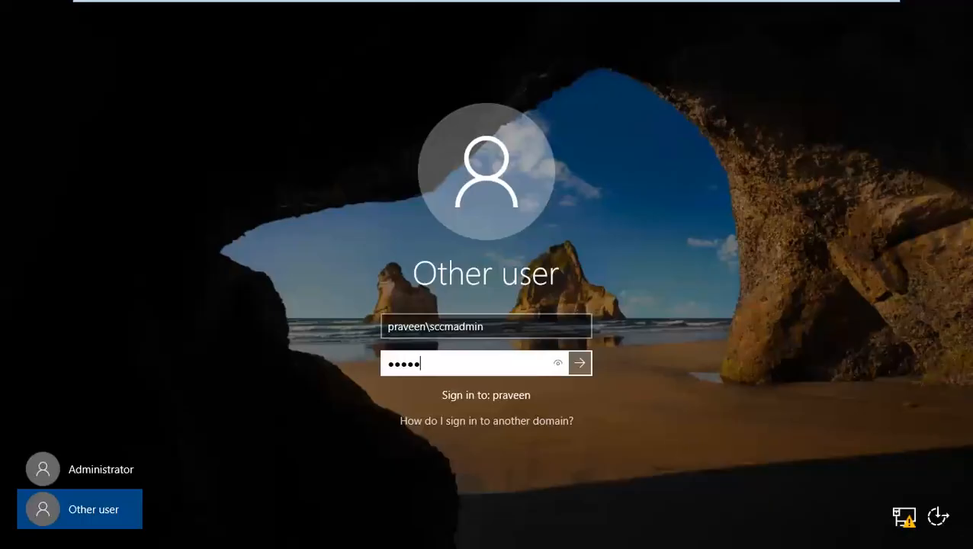
key(Return)
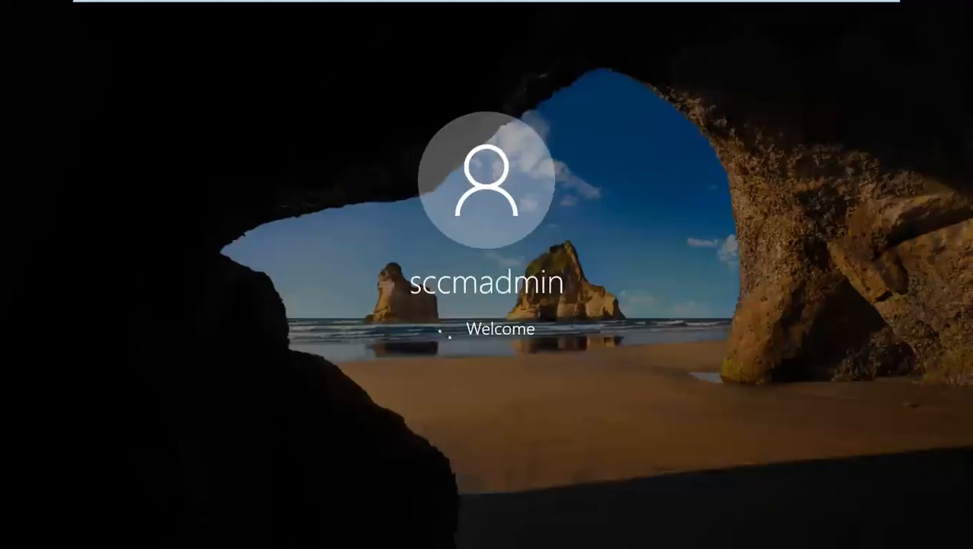